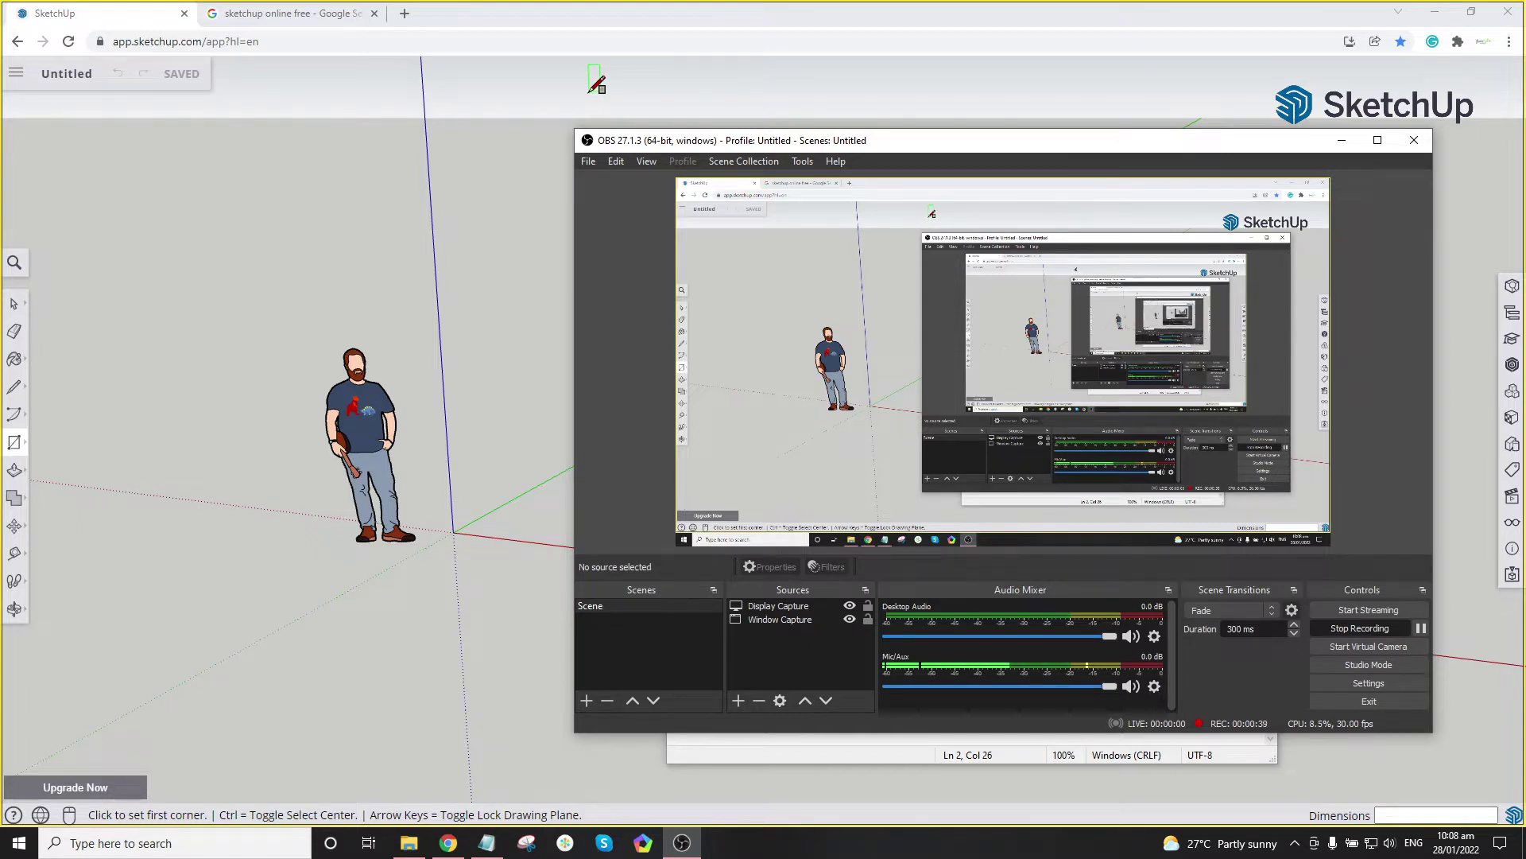
pyautogui.click(577, 100)
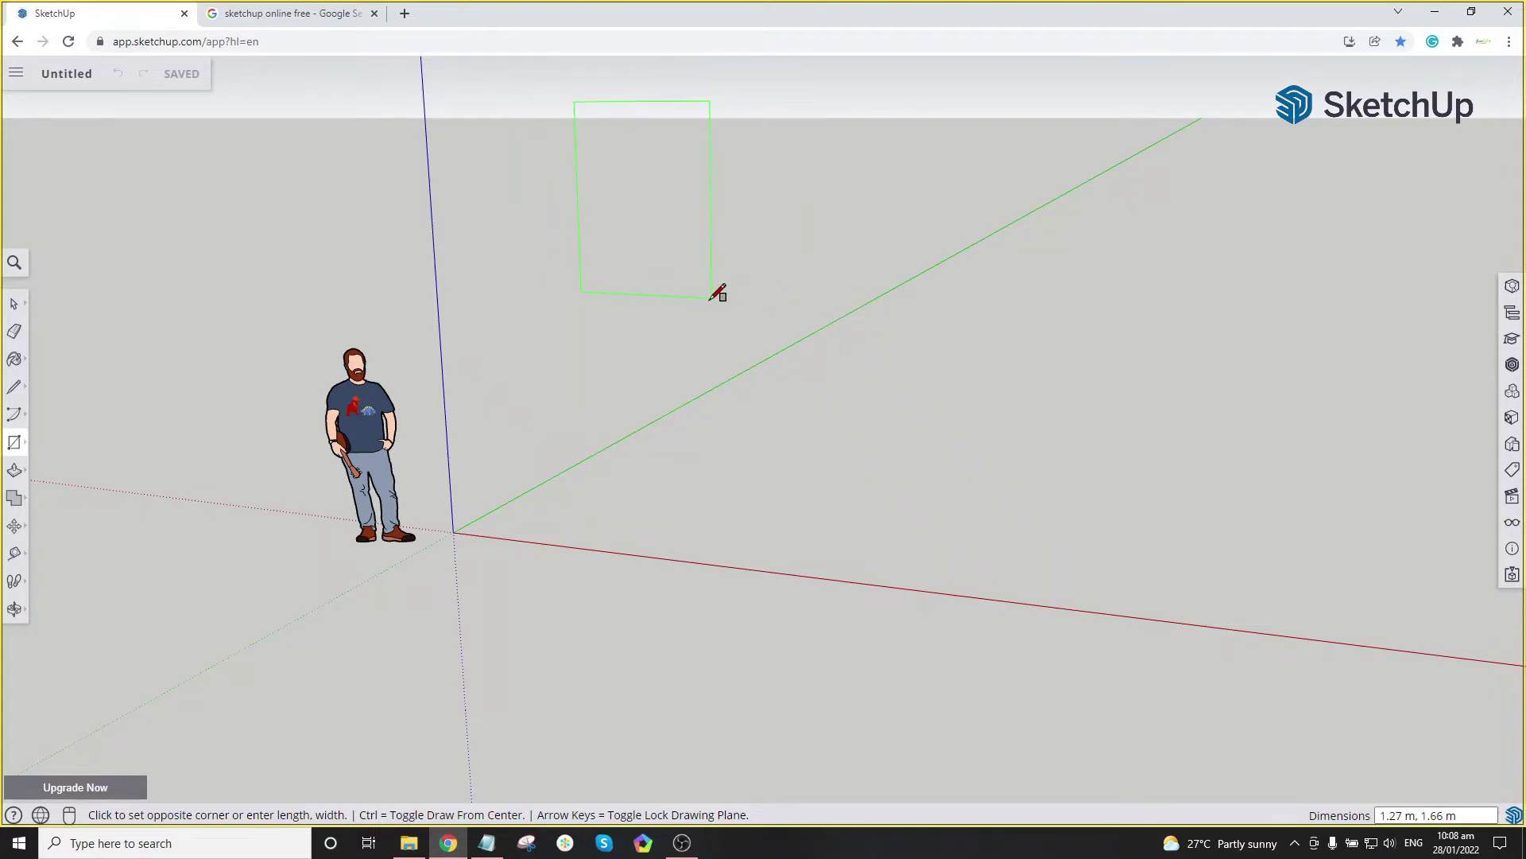
pyautogui.press('Escape')
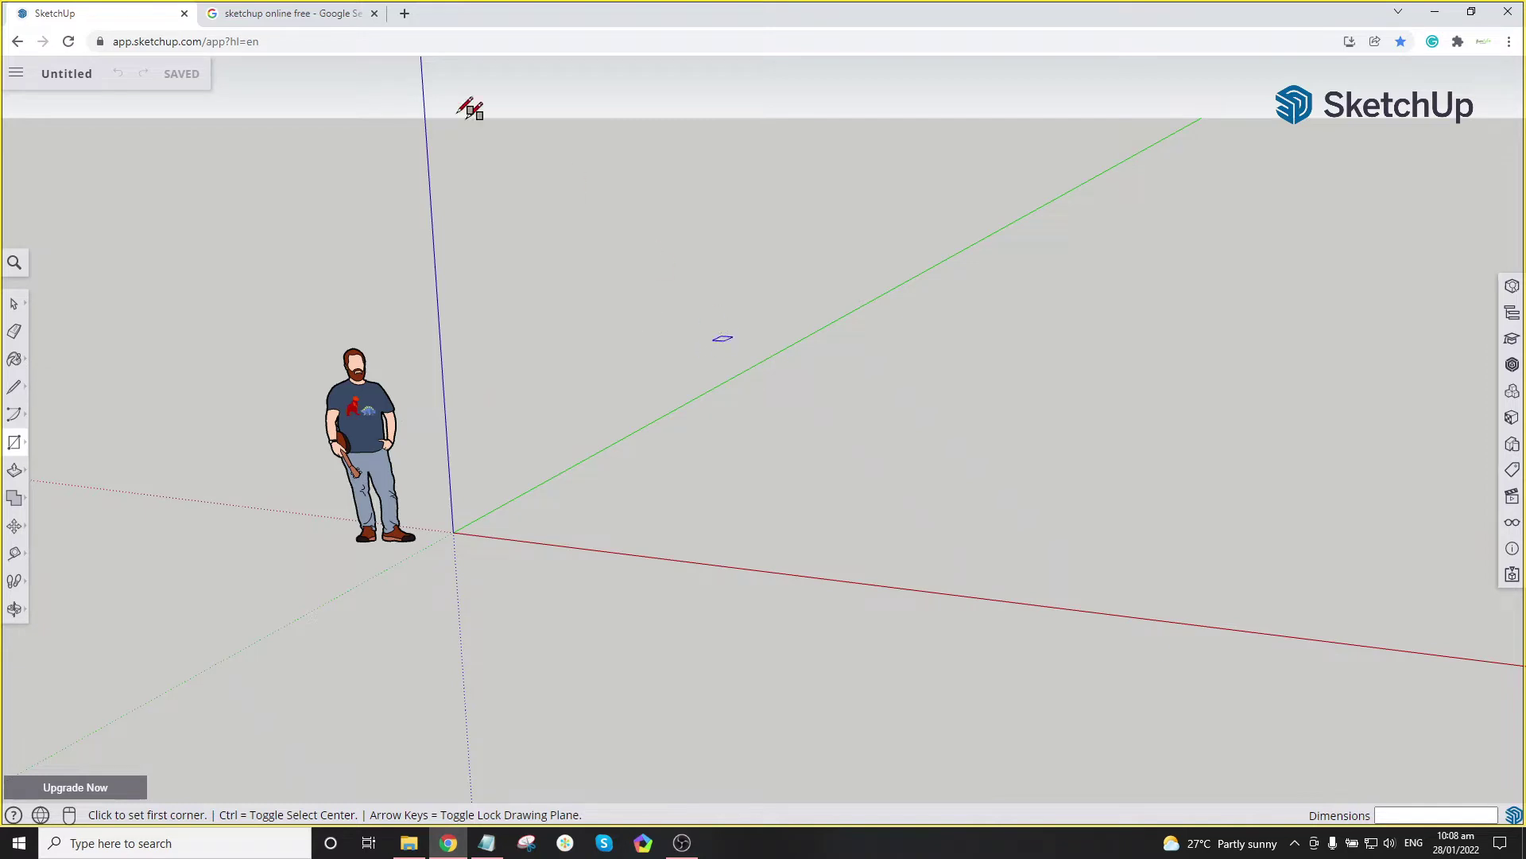
# Step: Open the SketchUp for Web page from the Google search results, view its Start Modeling option, and return to the modeling tab
pyautogui.click(288, 17)
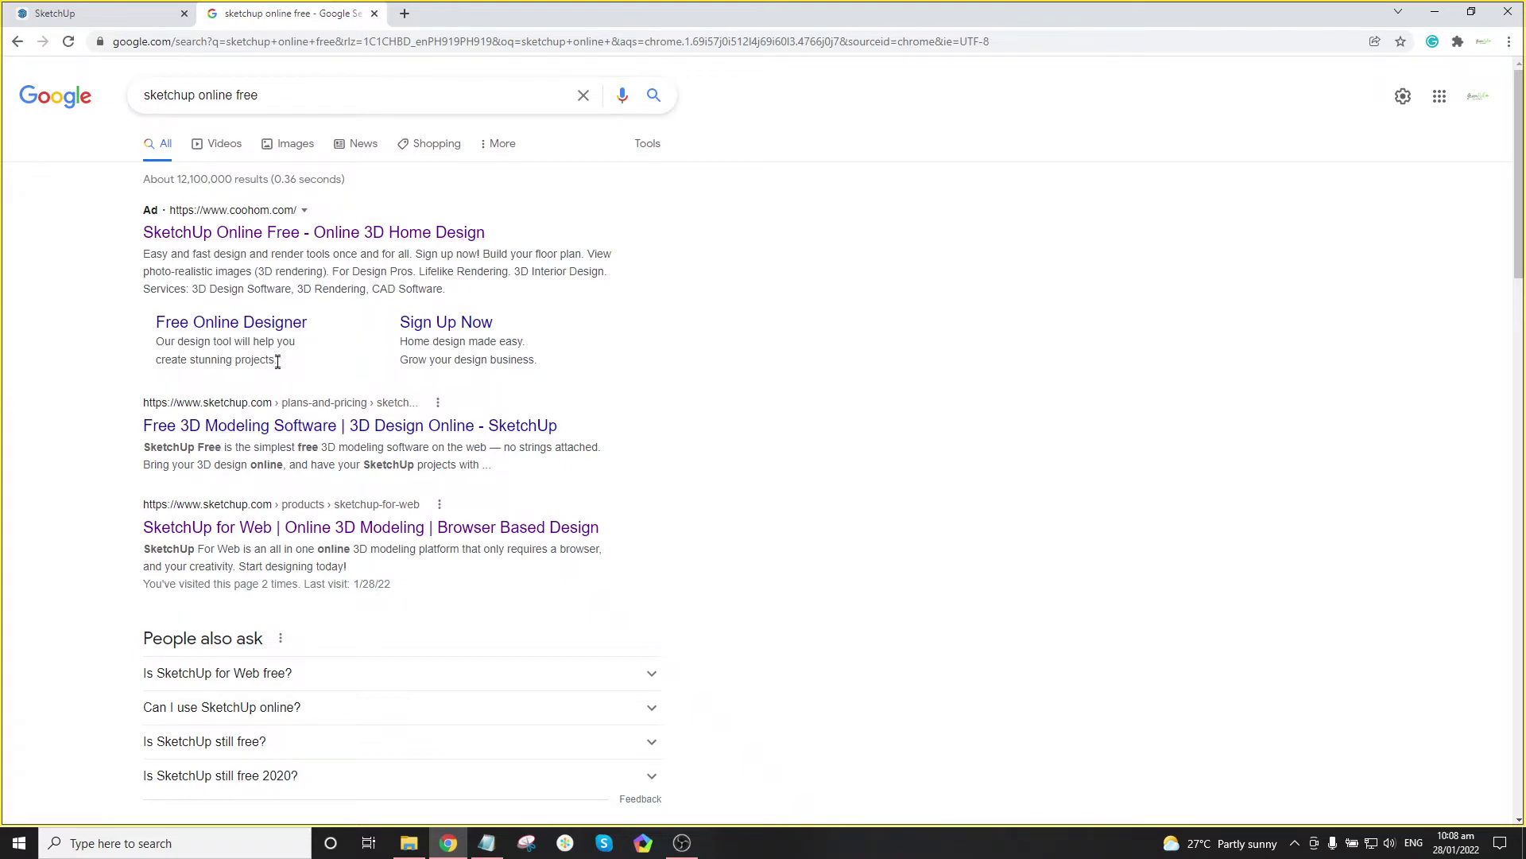
pyautogui.click(241, 540)
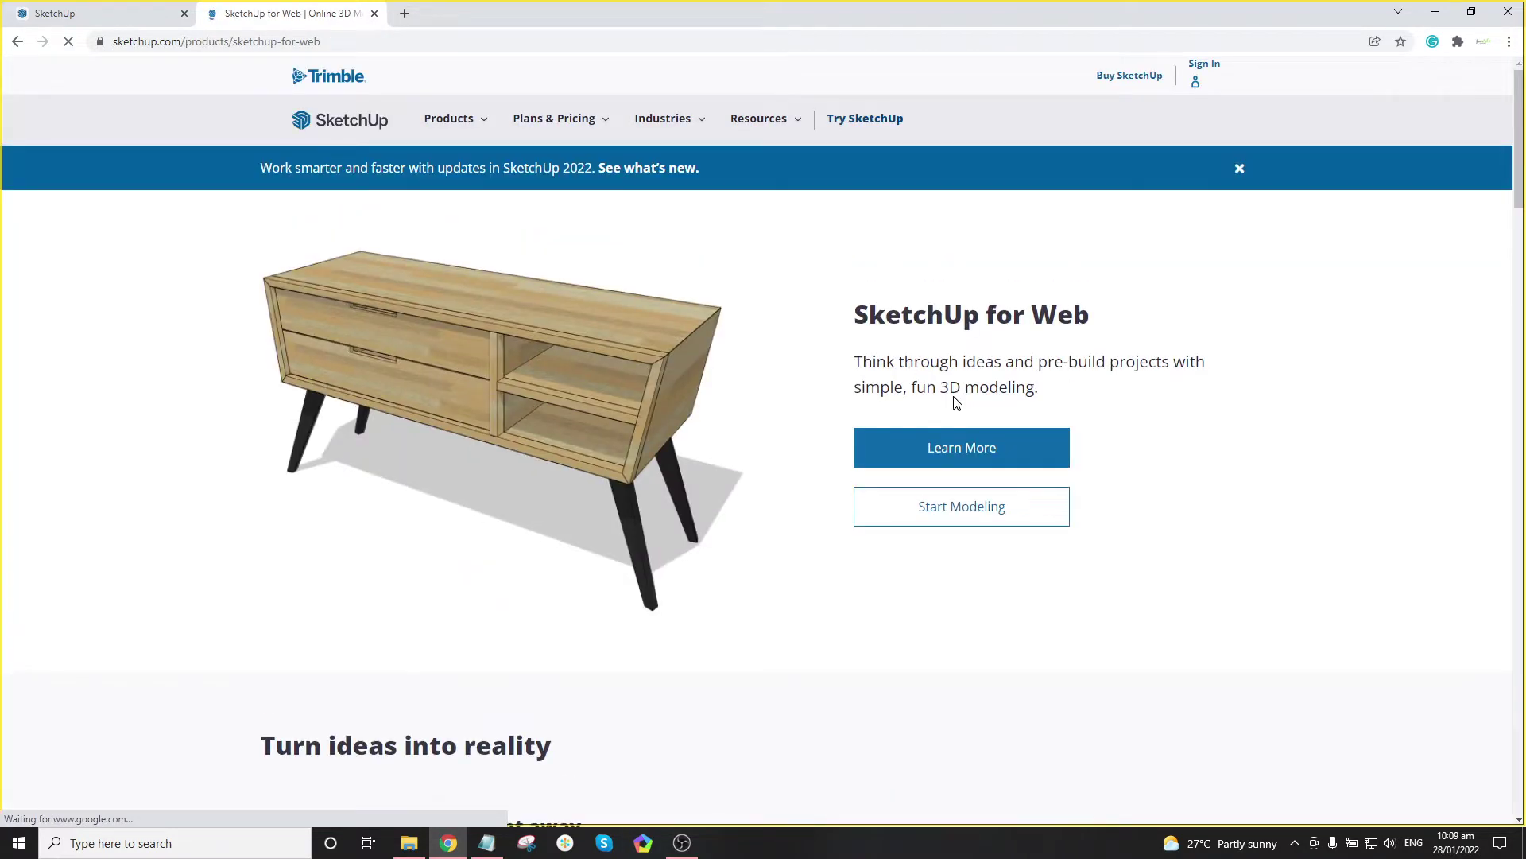
pyautogui.click(966, 517)
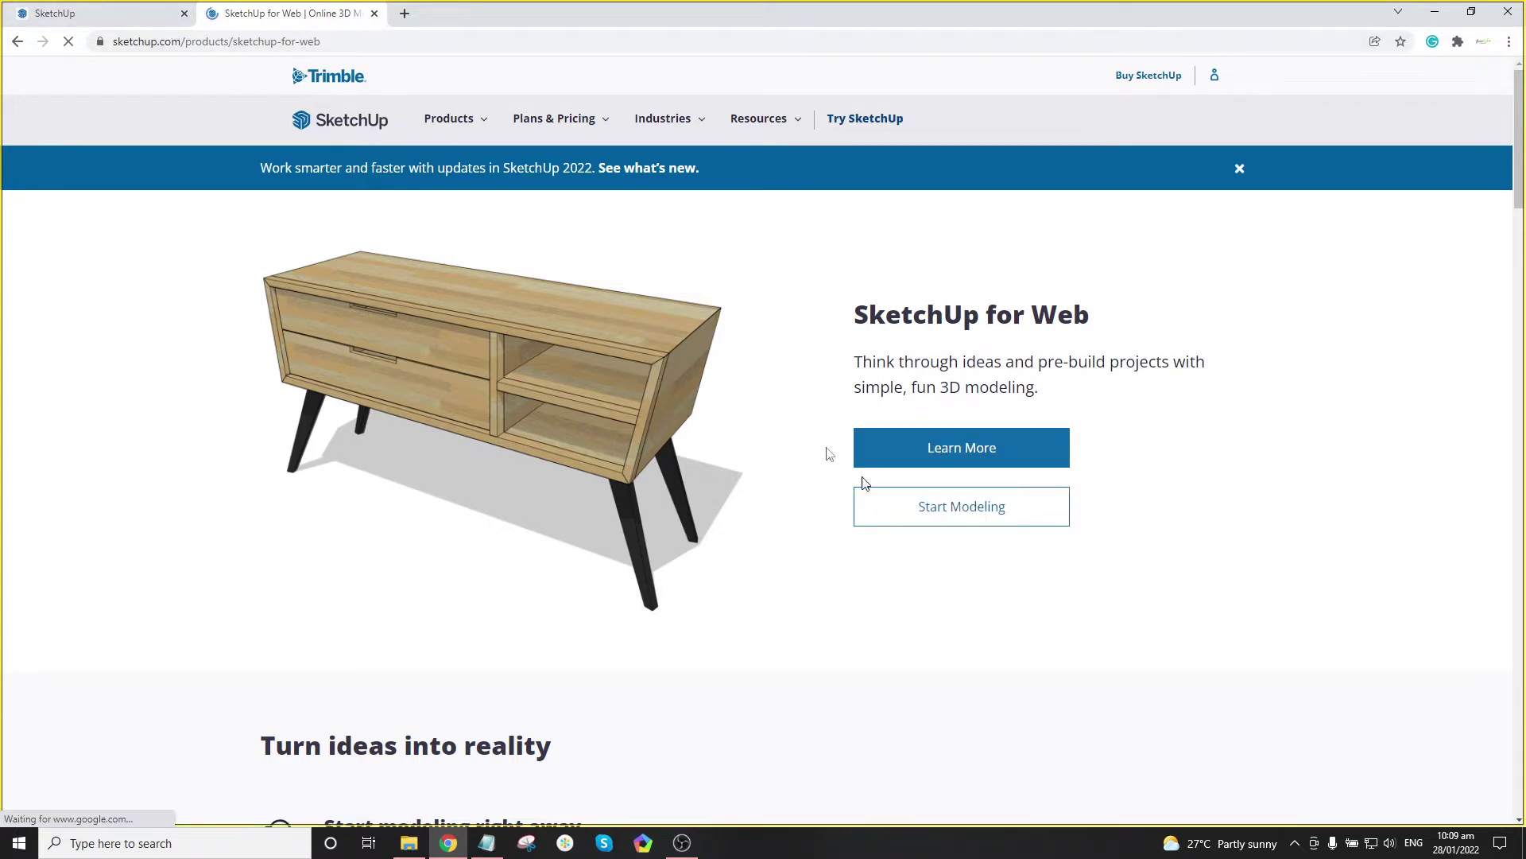
pyautogui.click(126, 14)
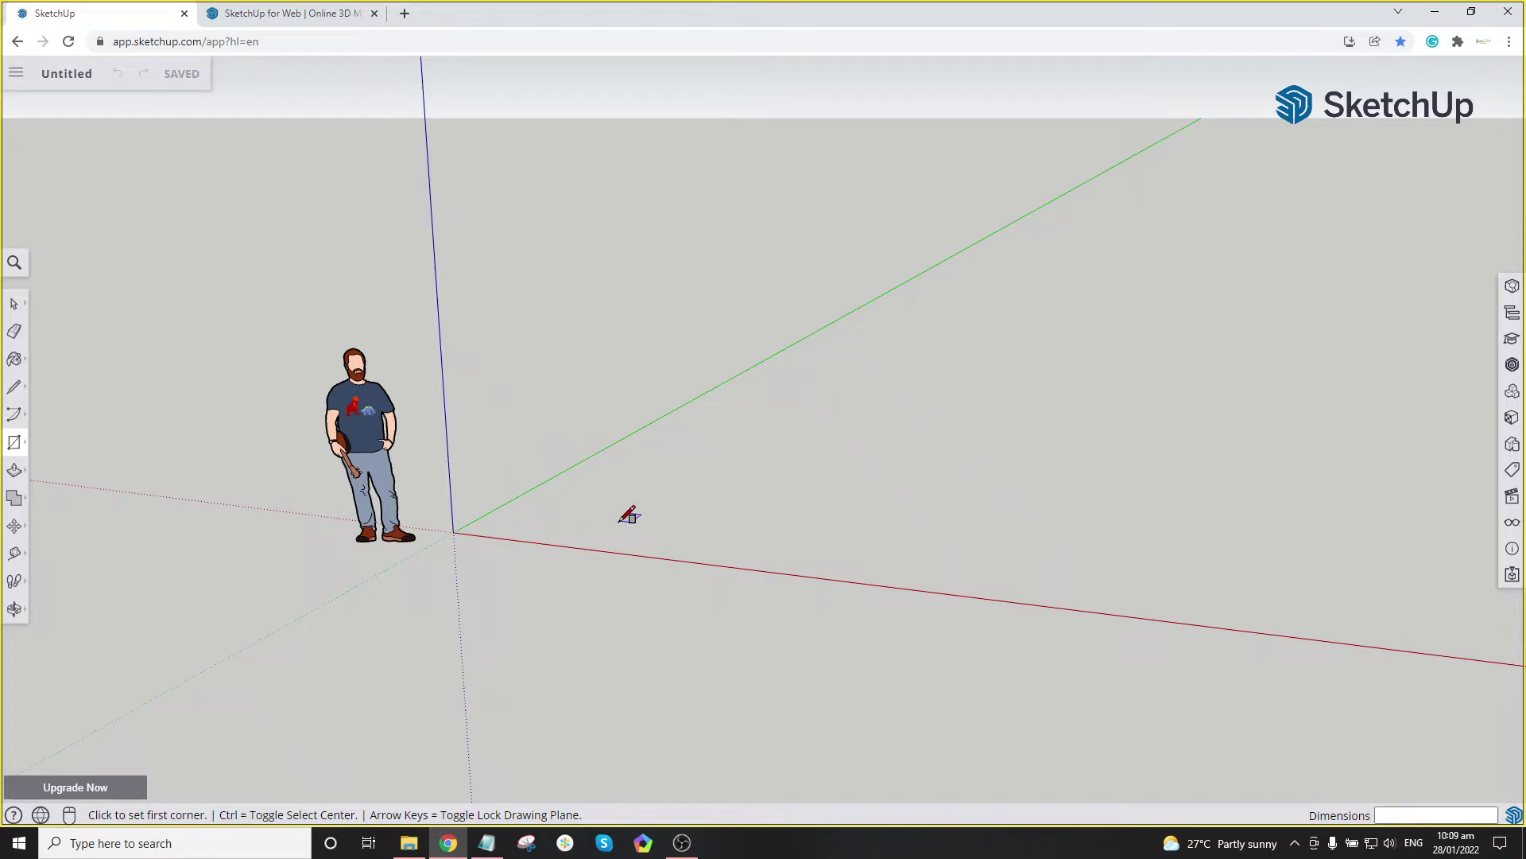
# Step: Look up commands matching "un" in the tool search and clear the search text
pyautogui.click(15, 265)
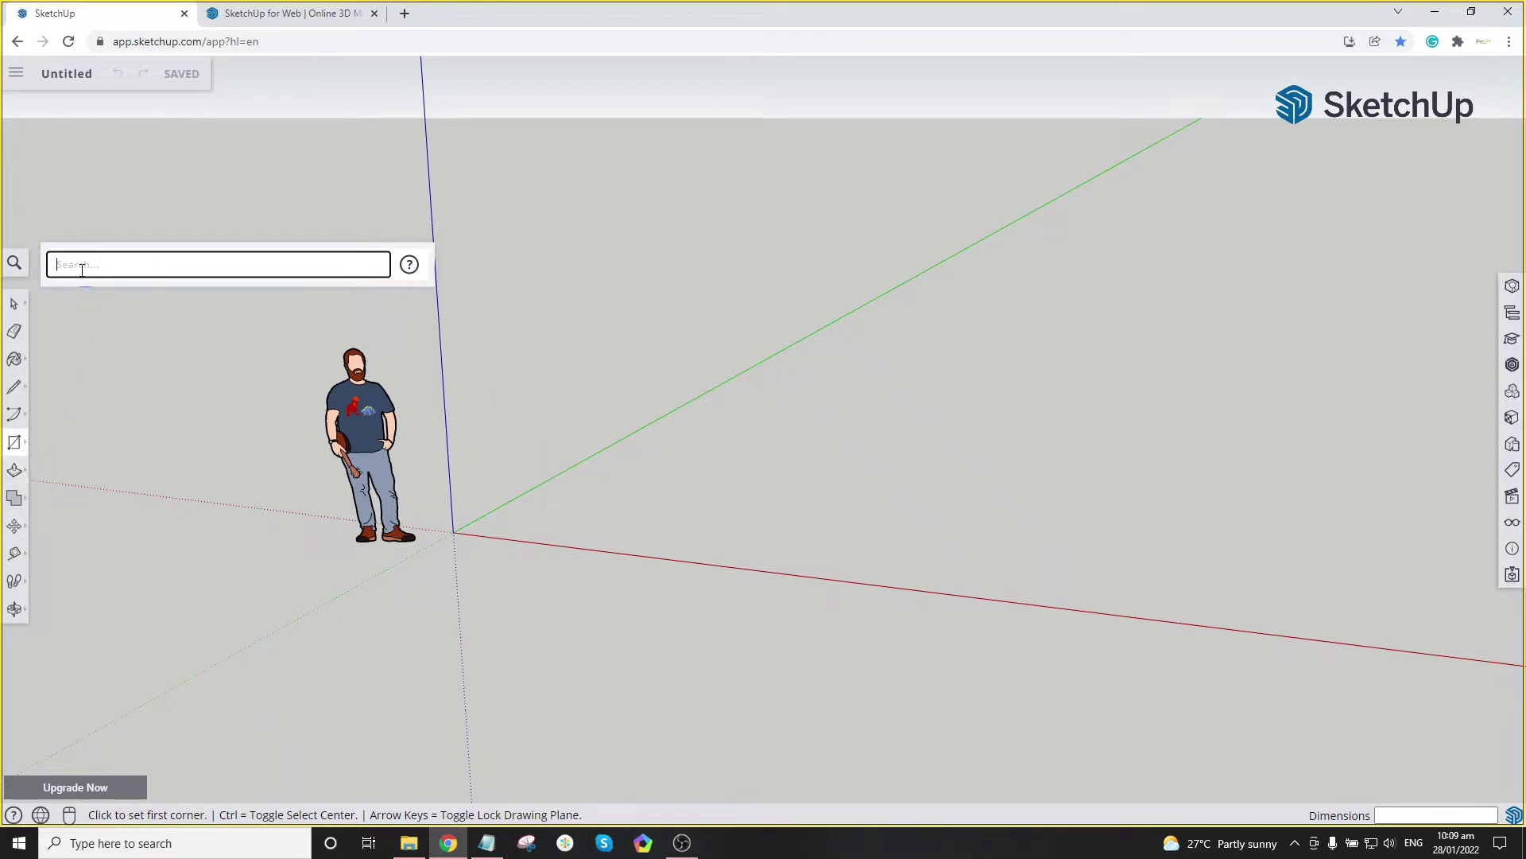
pyautogui.write('un')
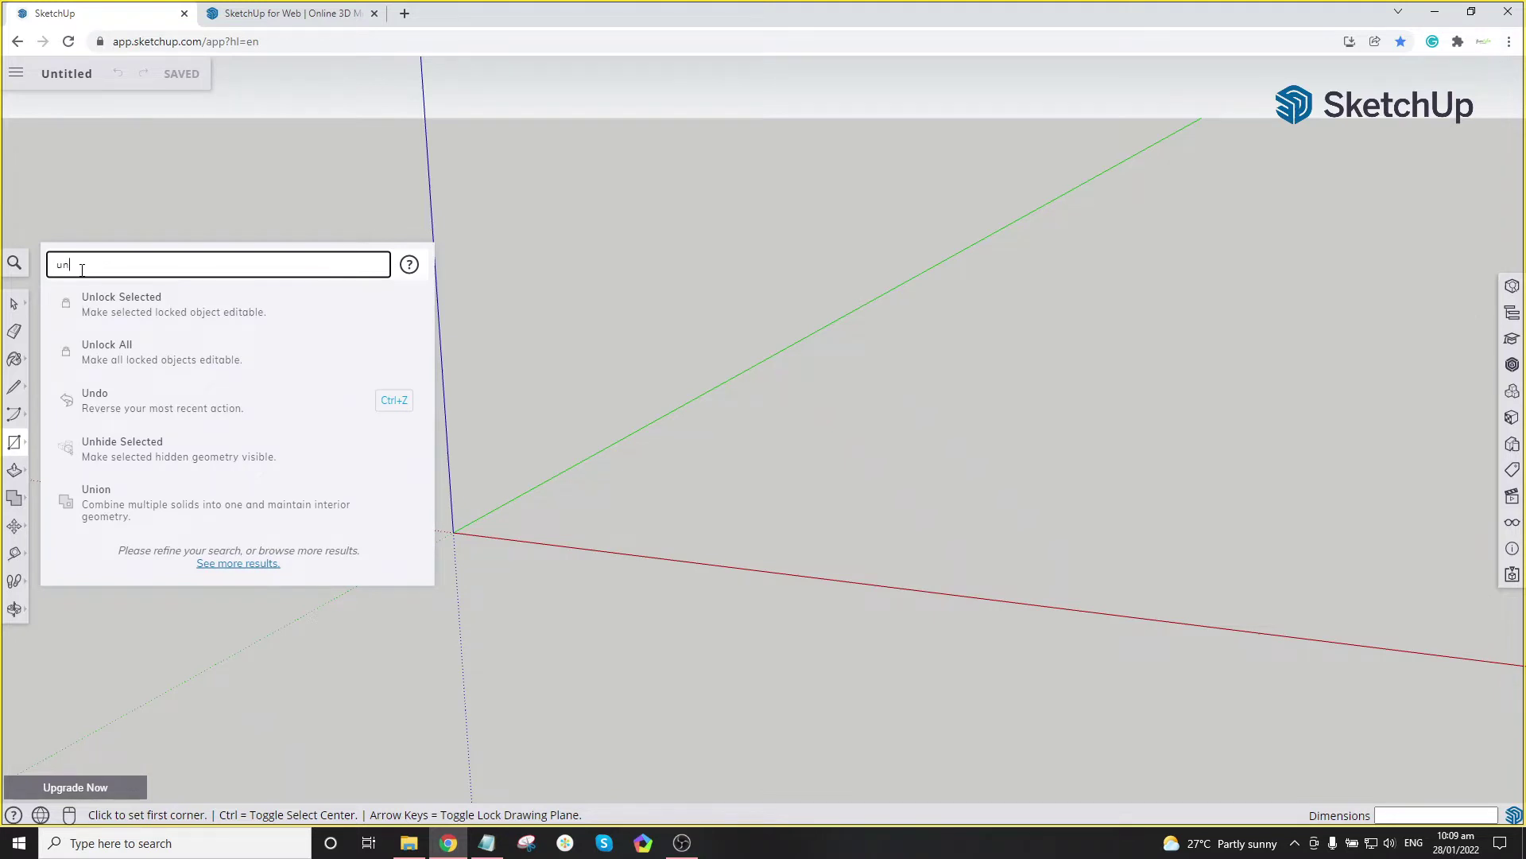
pyautogui.press('BackSpace')
pyautogui.press('BackSpace')
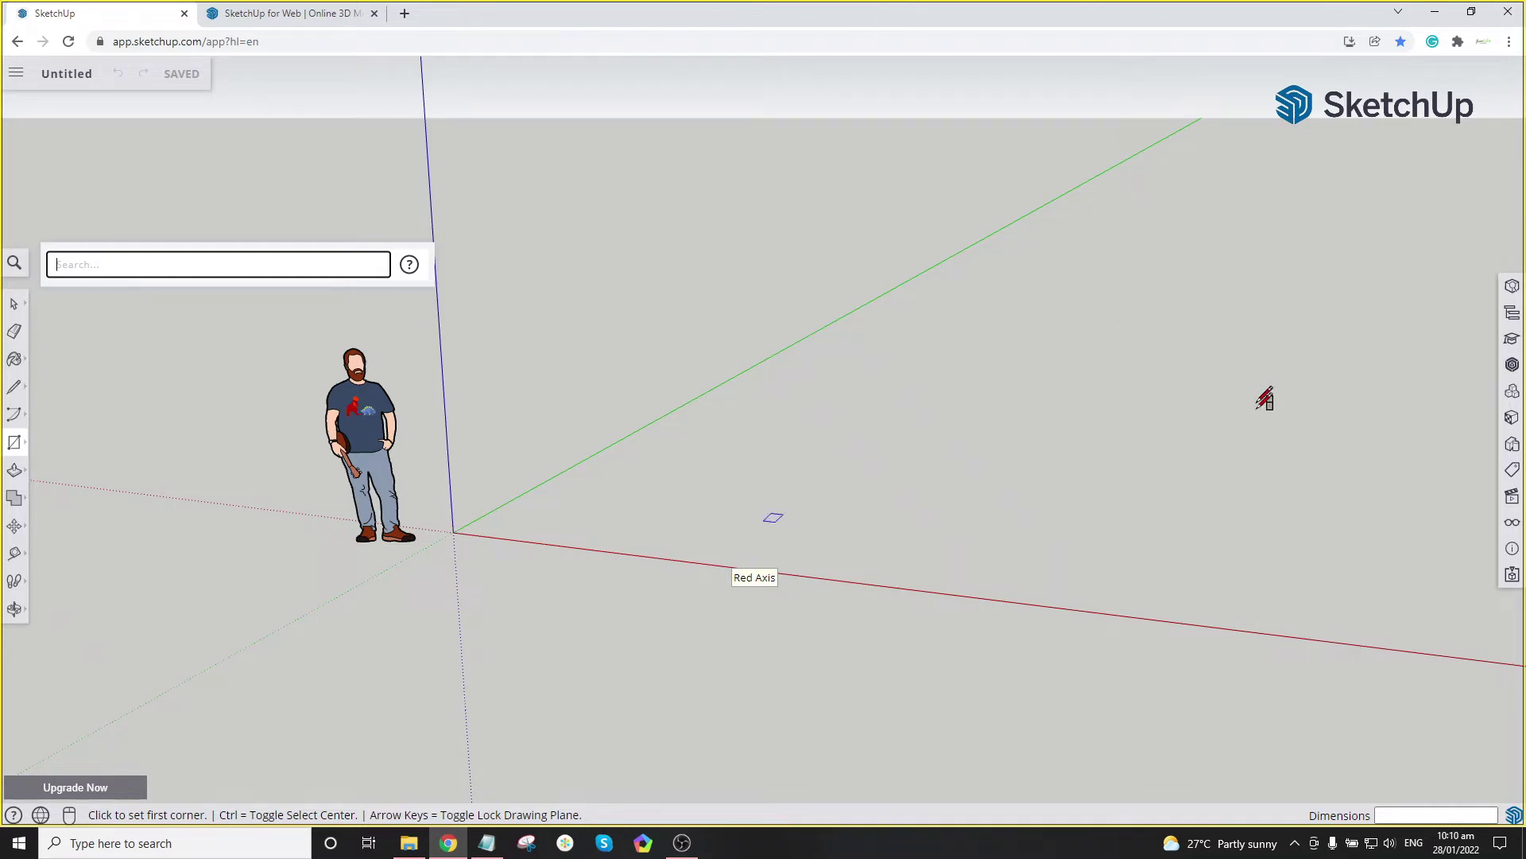
# Step: Switch to Notepad to check the planned width, height and length, and return to the model with nothing being drawn
pyautogui.click(681, 843)
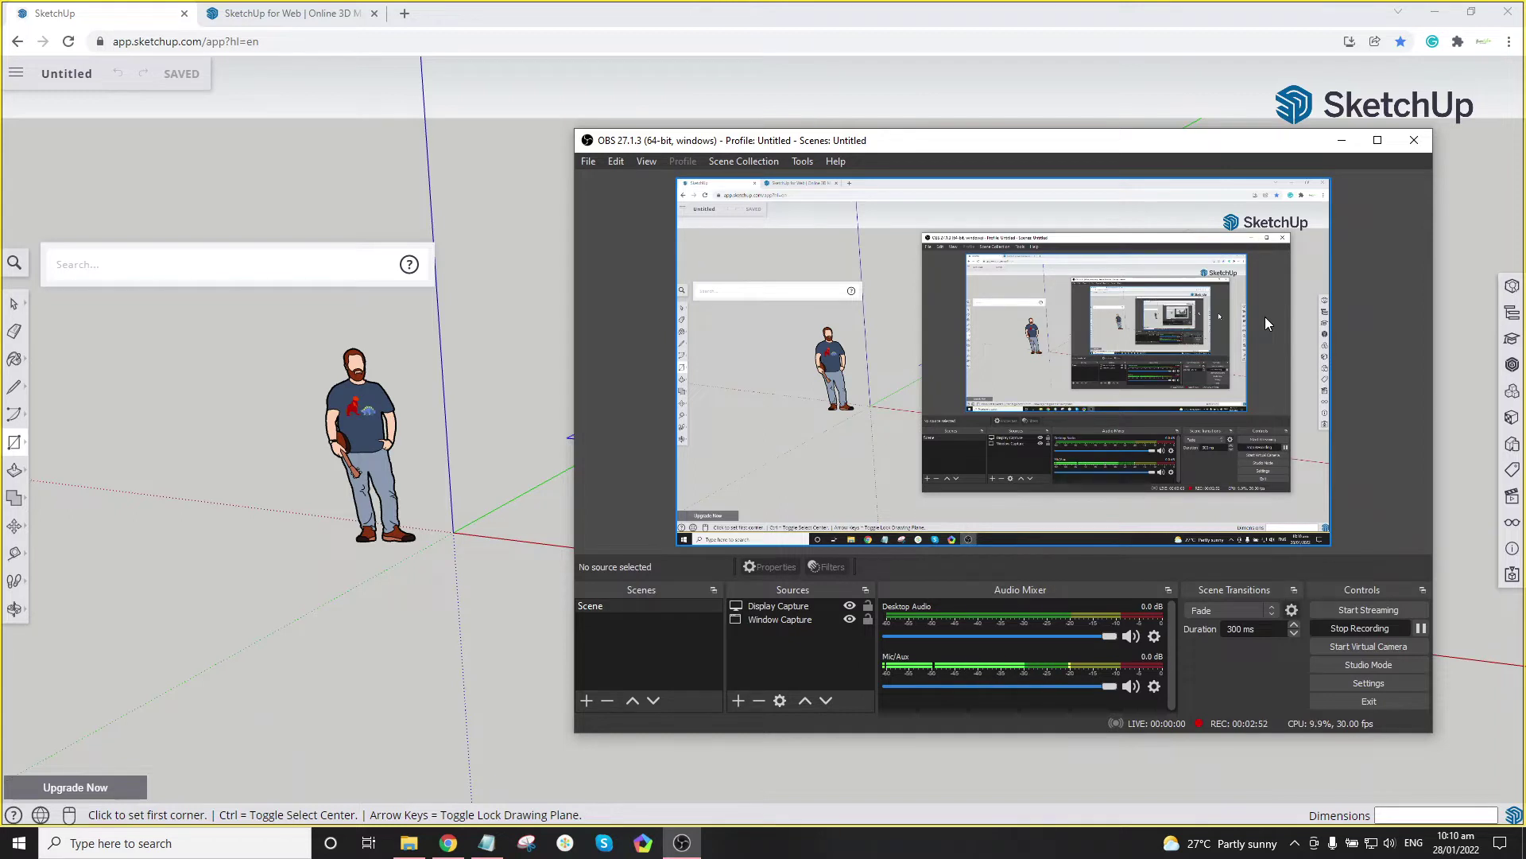
pyautogui.click(563, 25)
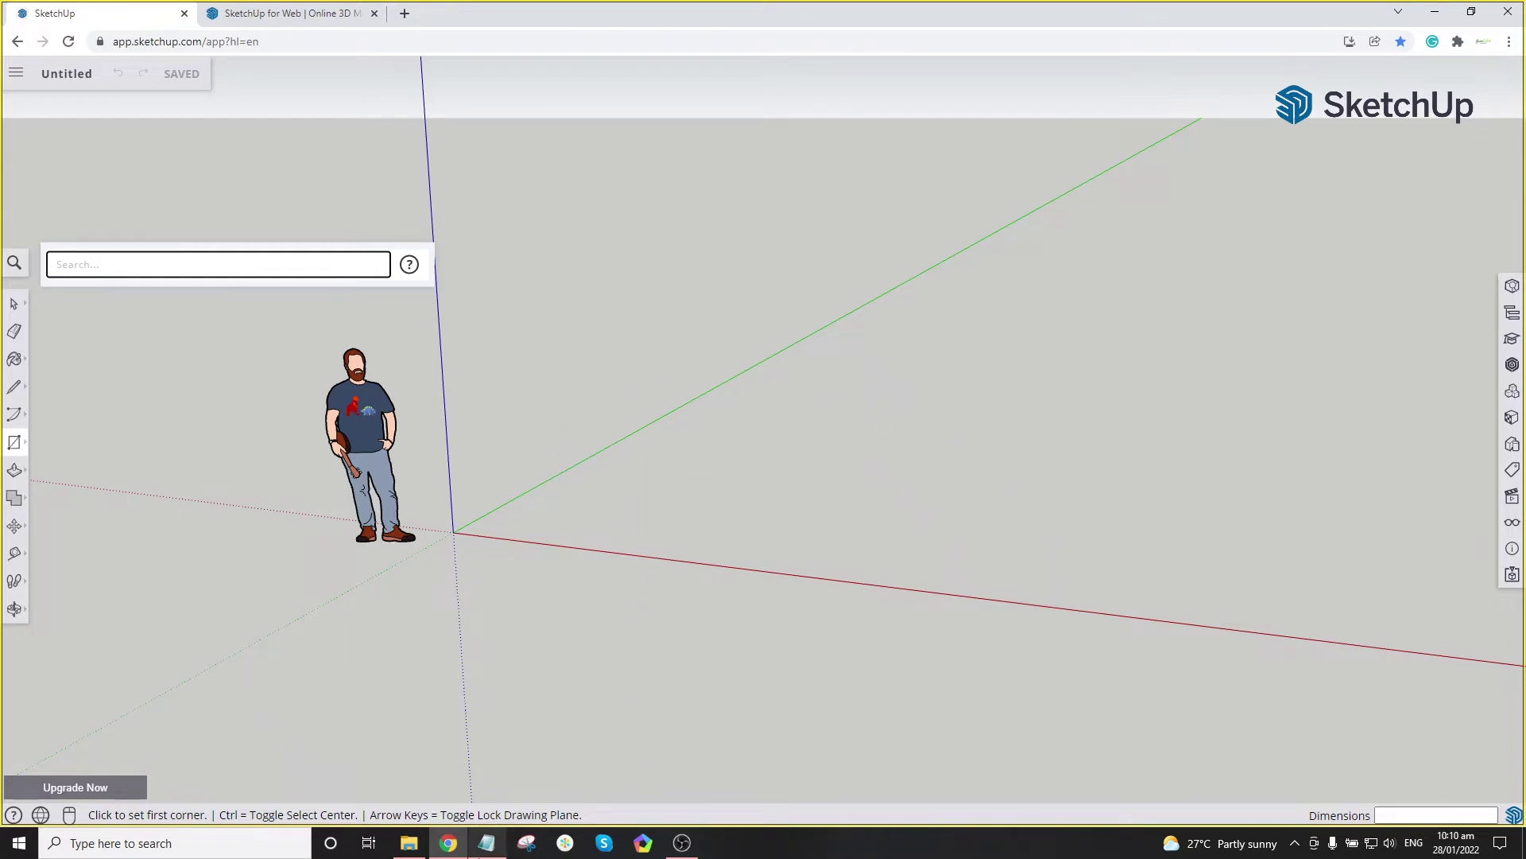
pyautogui.click(487, 842)
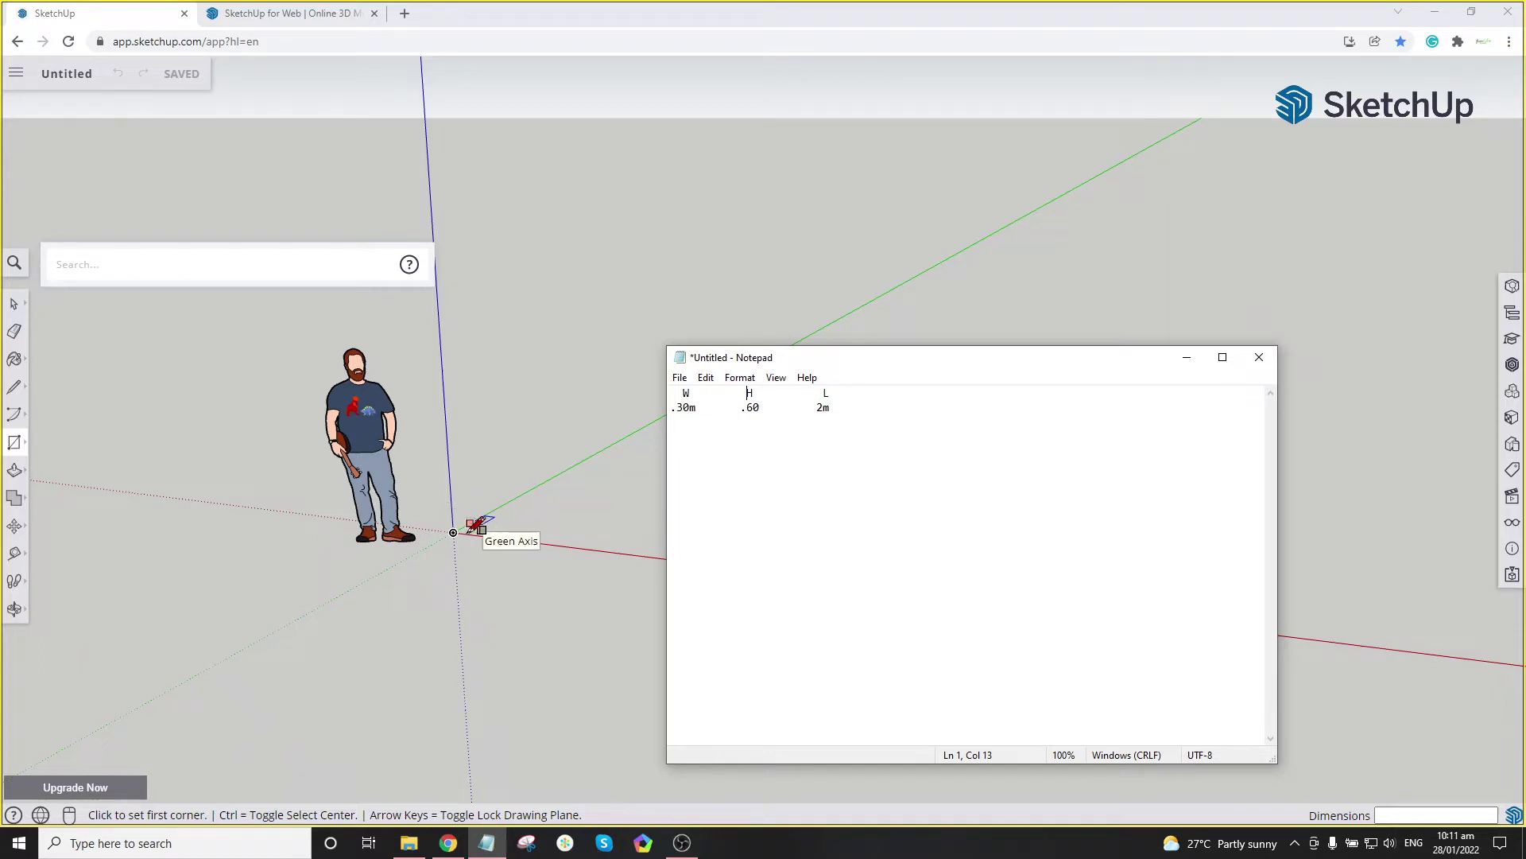
pyautogui.click(558, 389)
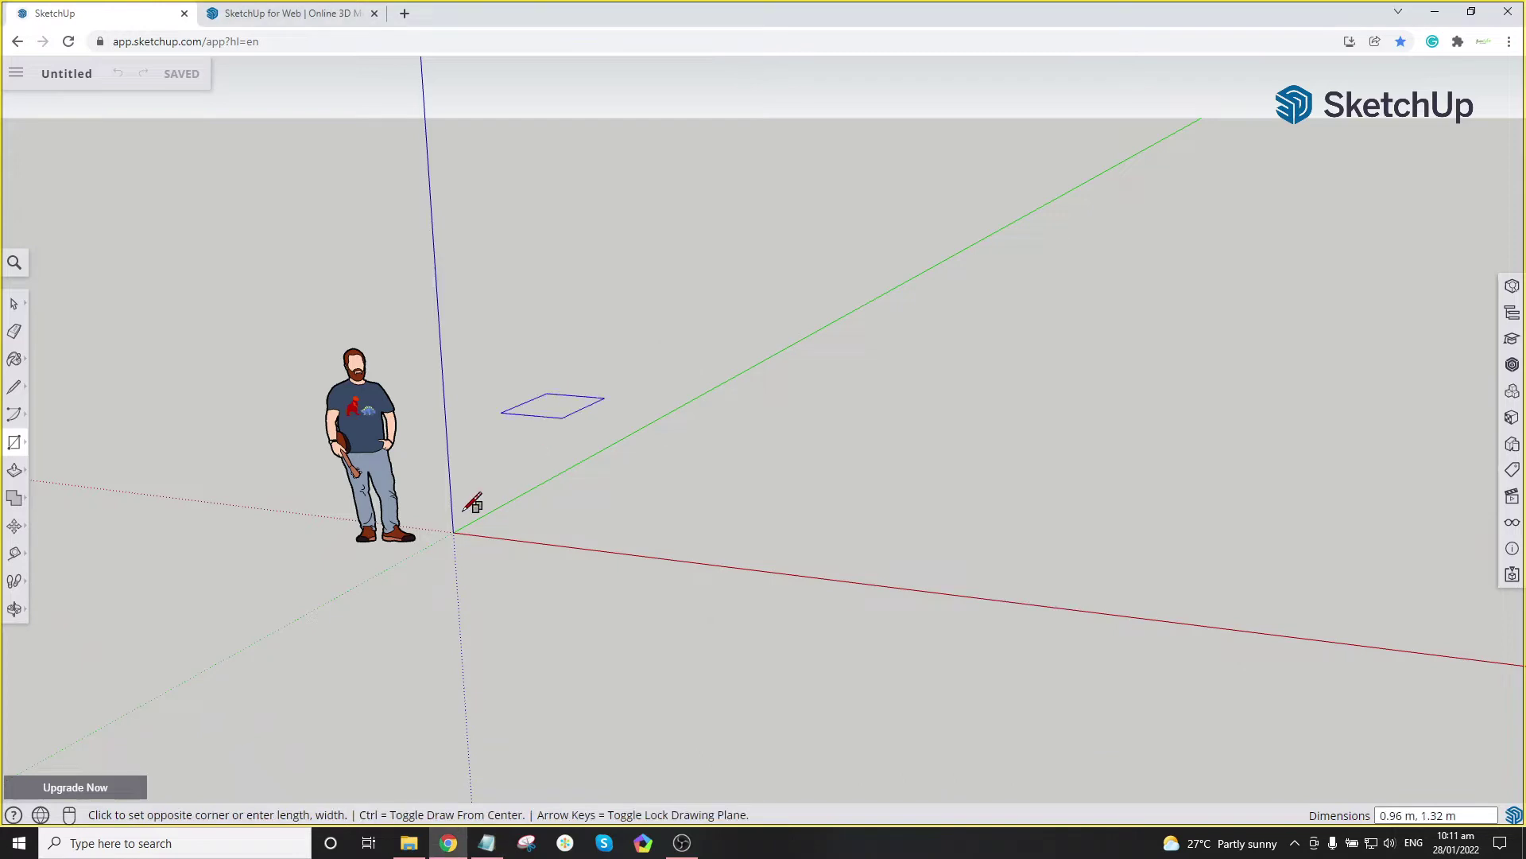
pyautogui.press('Escape')
pyautogui.press('space')
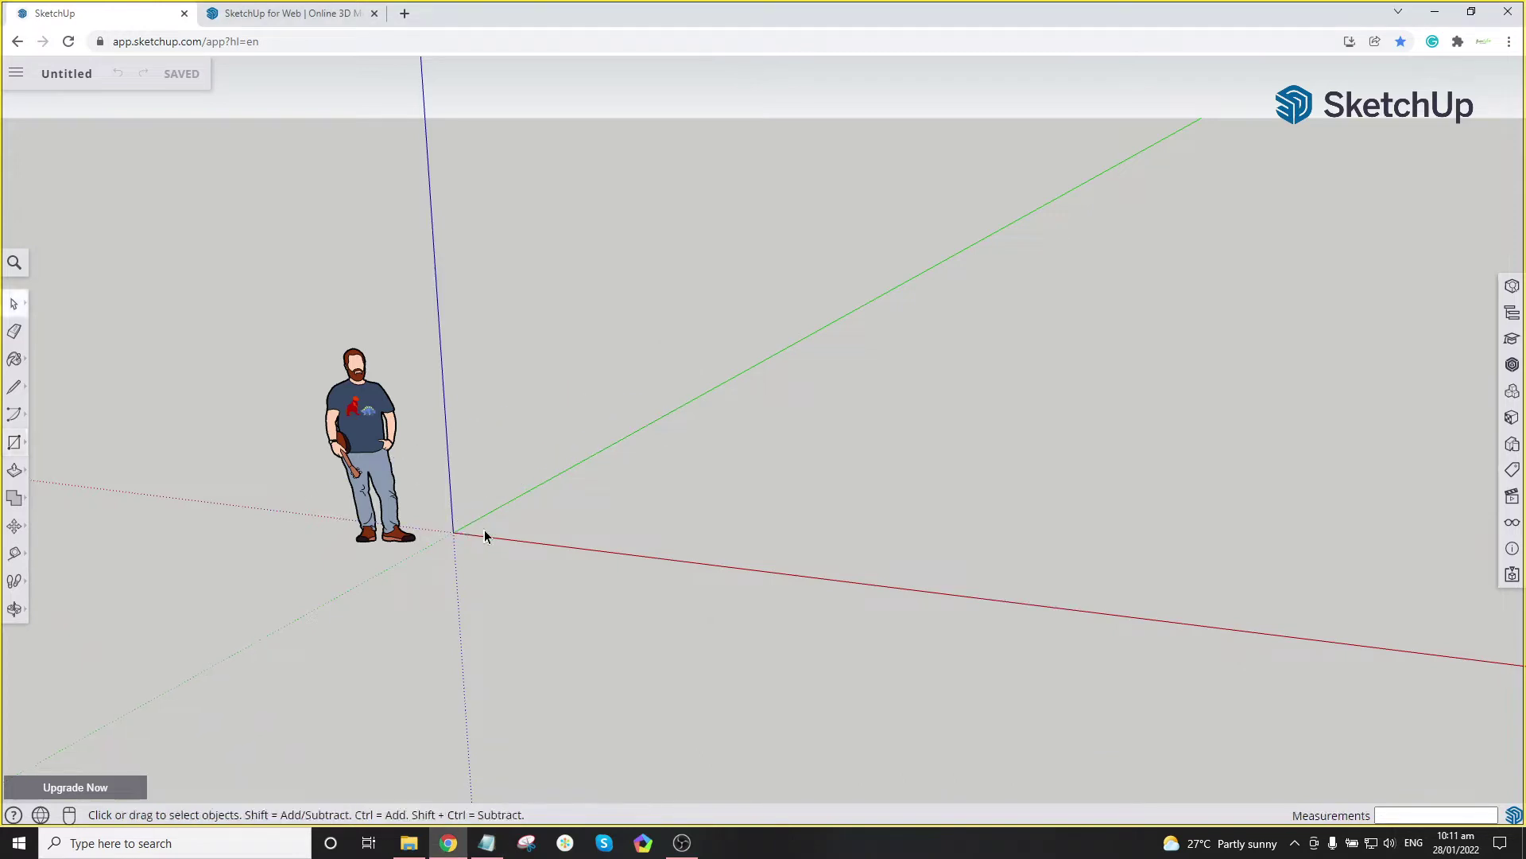
# Step: Draw a rectangle on the ground from the origin, 0.30 m along the red axis and 2 m along the green axis
pyautogui.press('r')
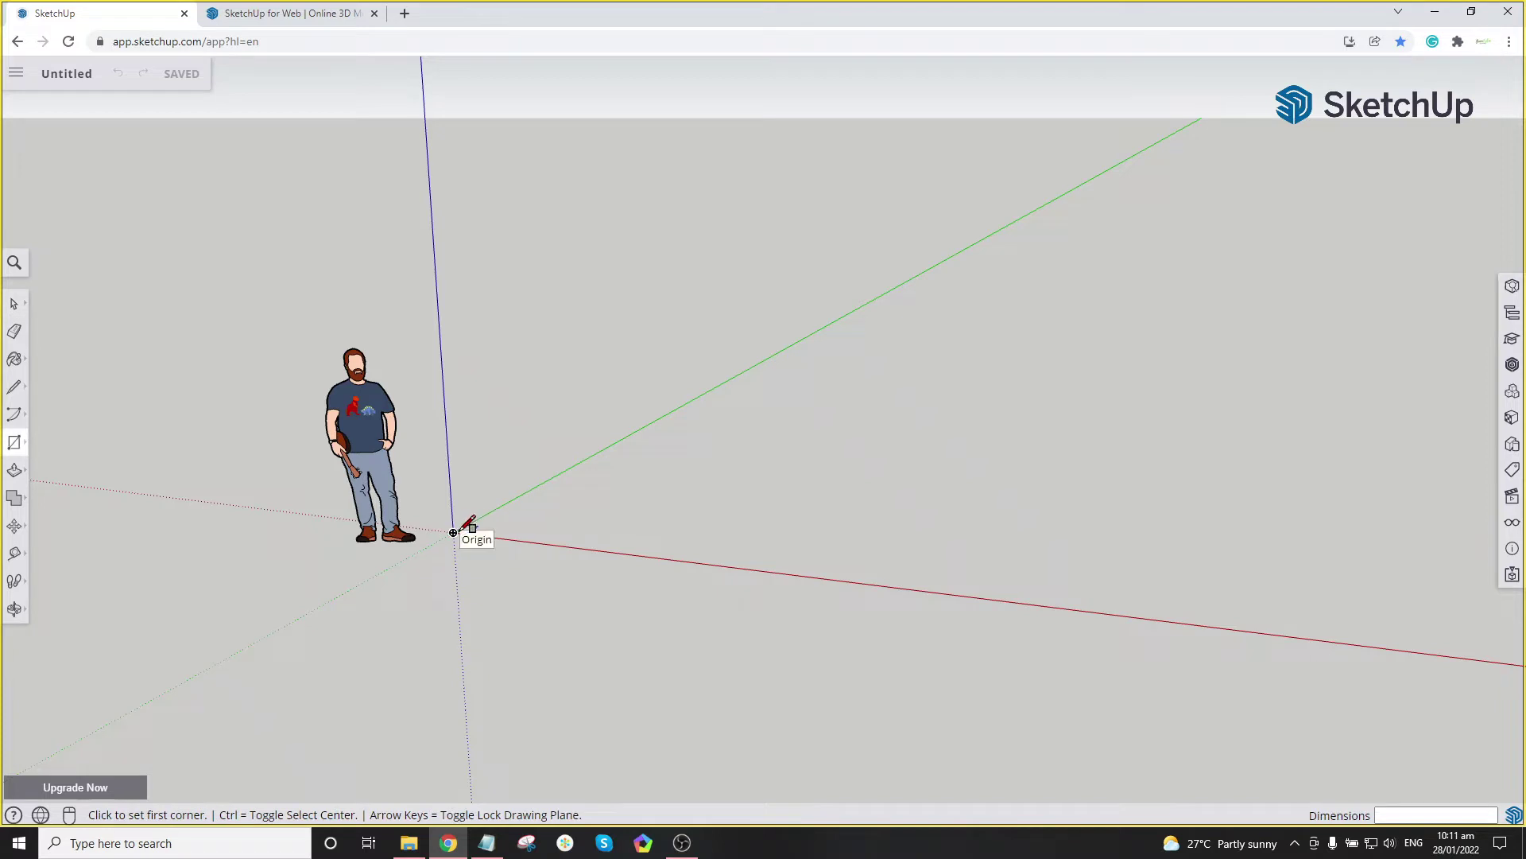
pyautogui.click(15, 445)
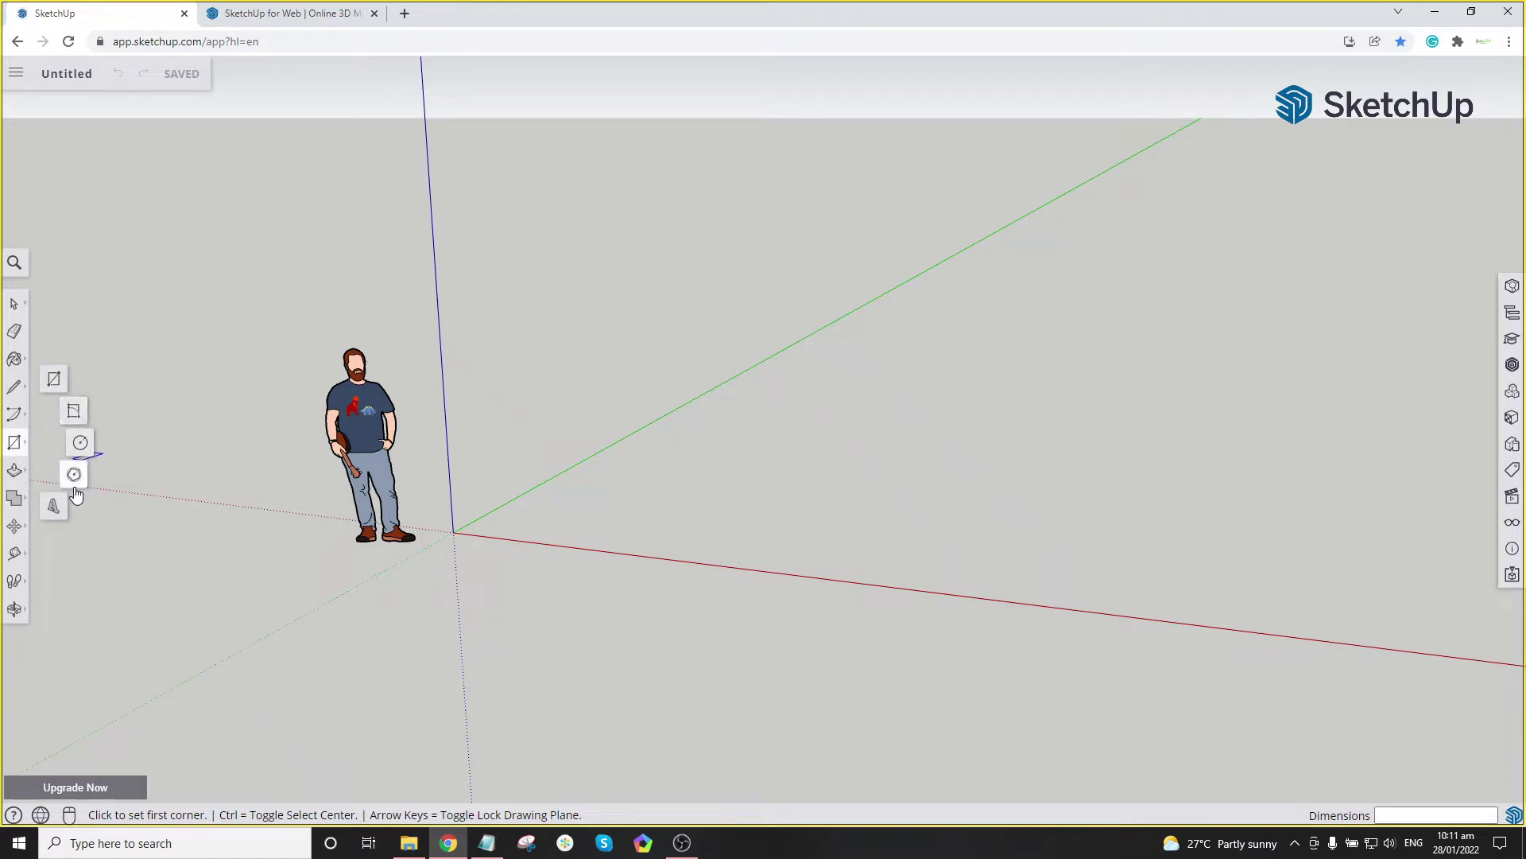
pyautogui.press('space')
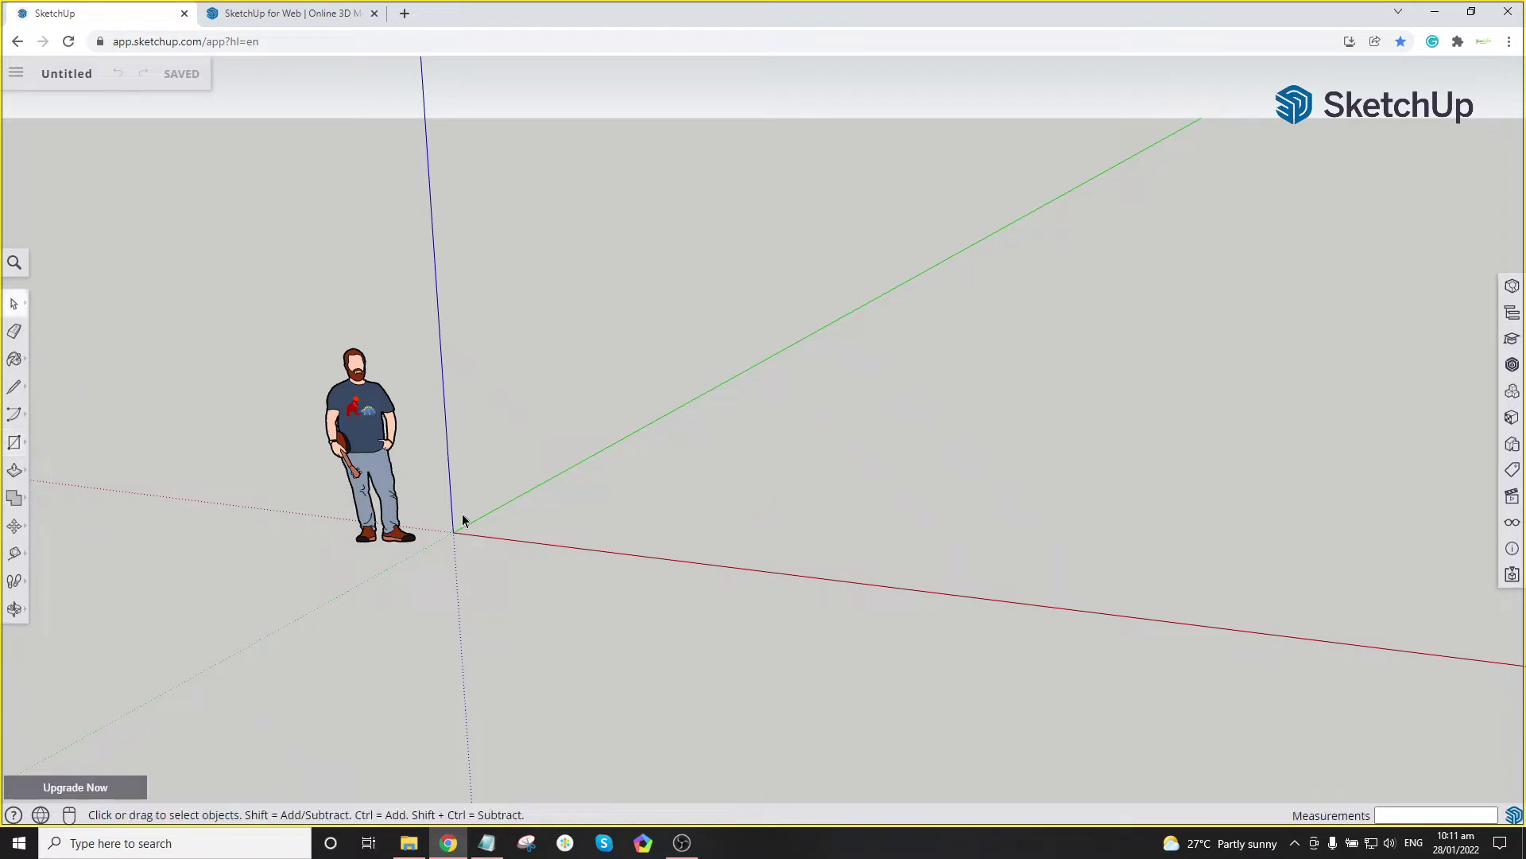
pyautogui.press('r')
pyautogui.click(453, 532)
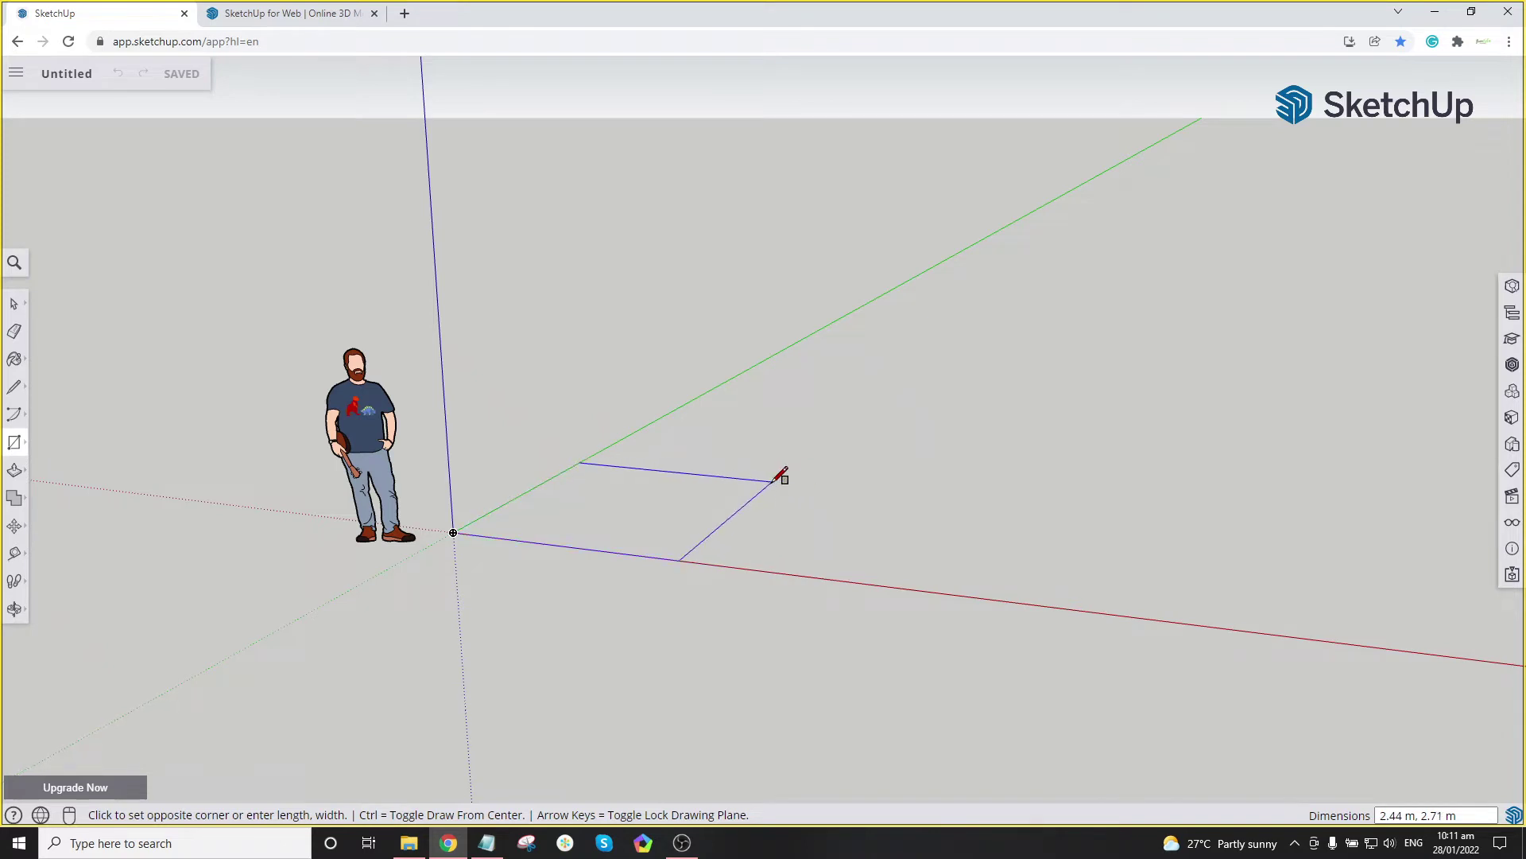
pyautogui.click(487, 843)
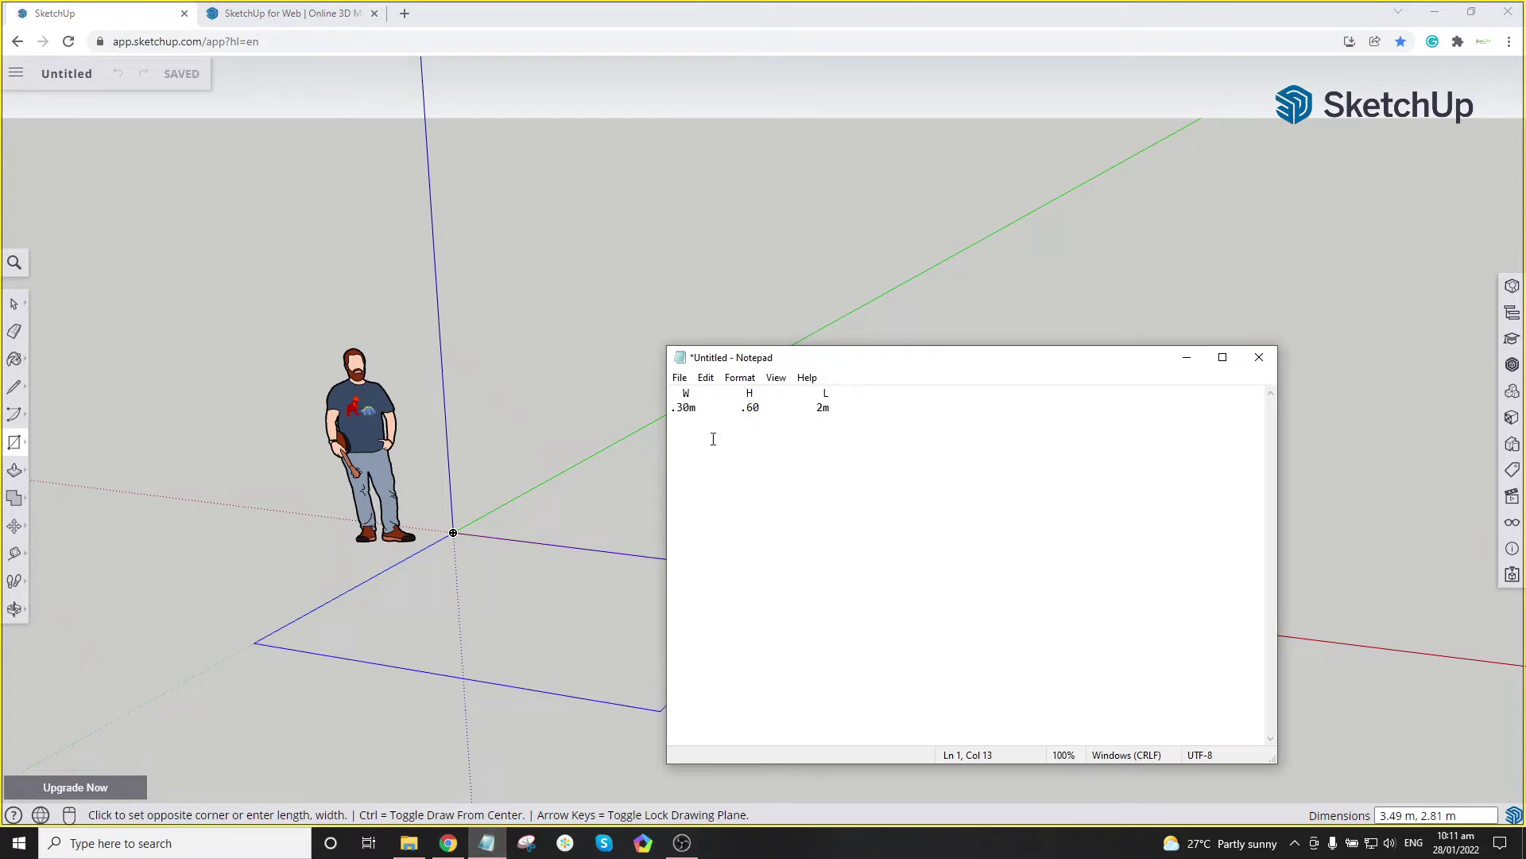
pyautogui.click(683, 843)
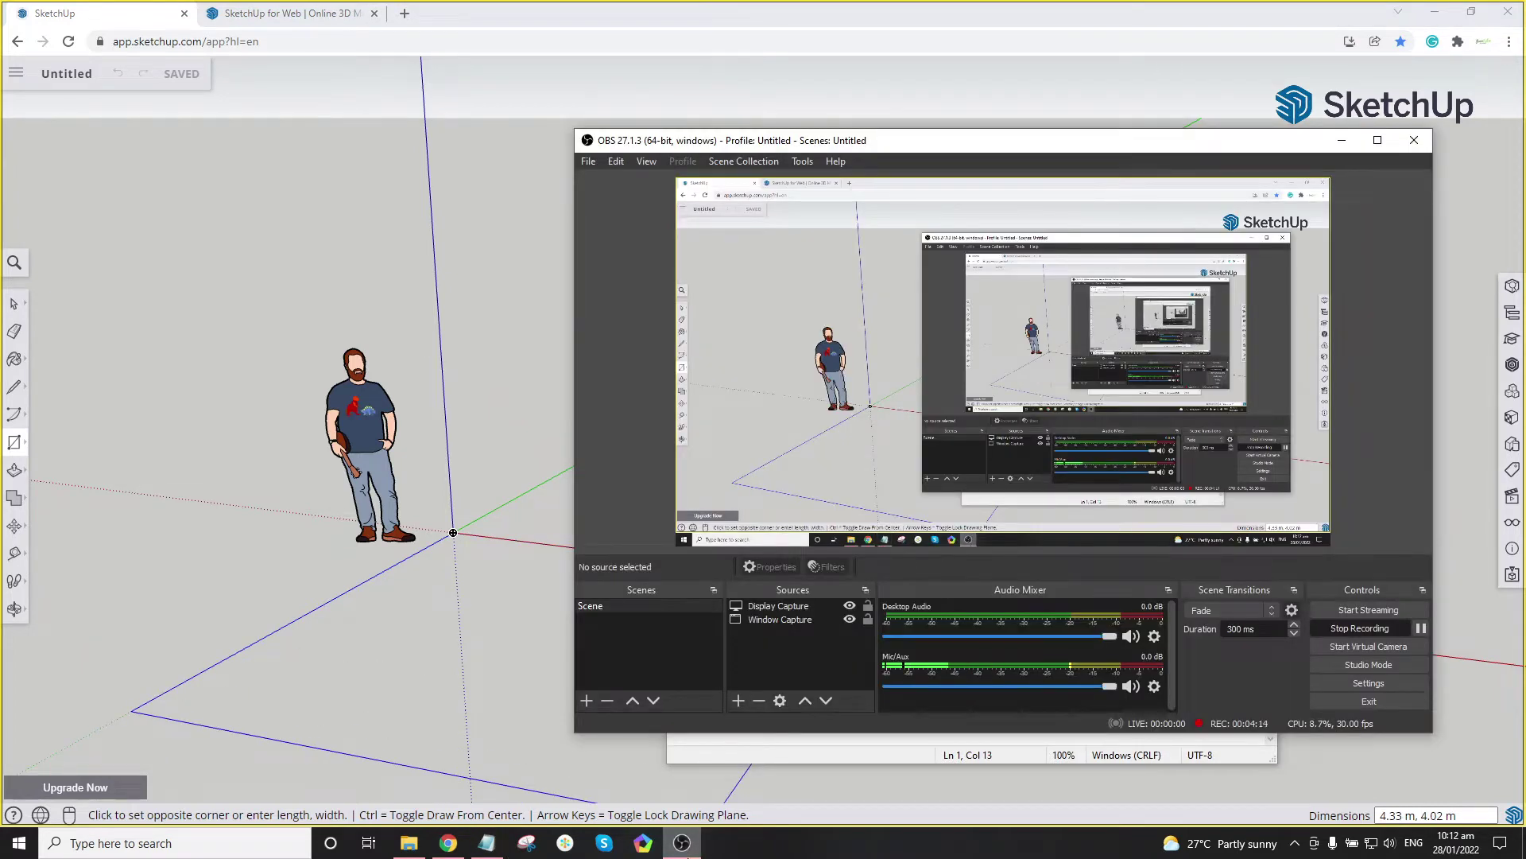
pyautogui.click(682, 845)
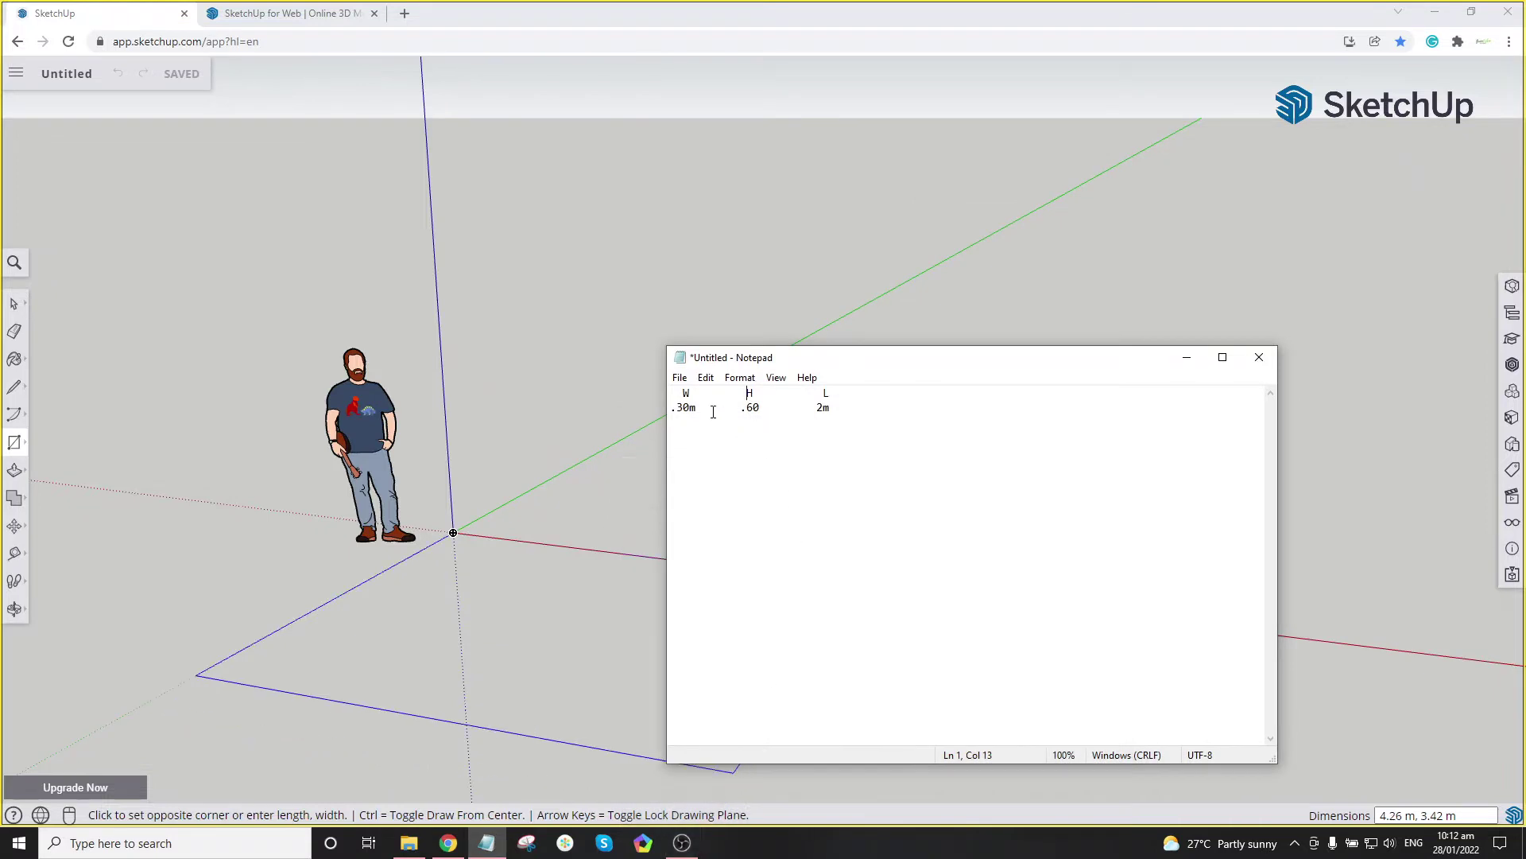
pyautogui.click(603, 468)
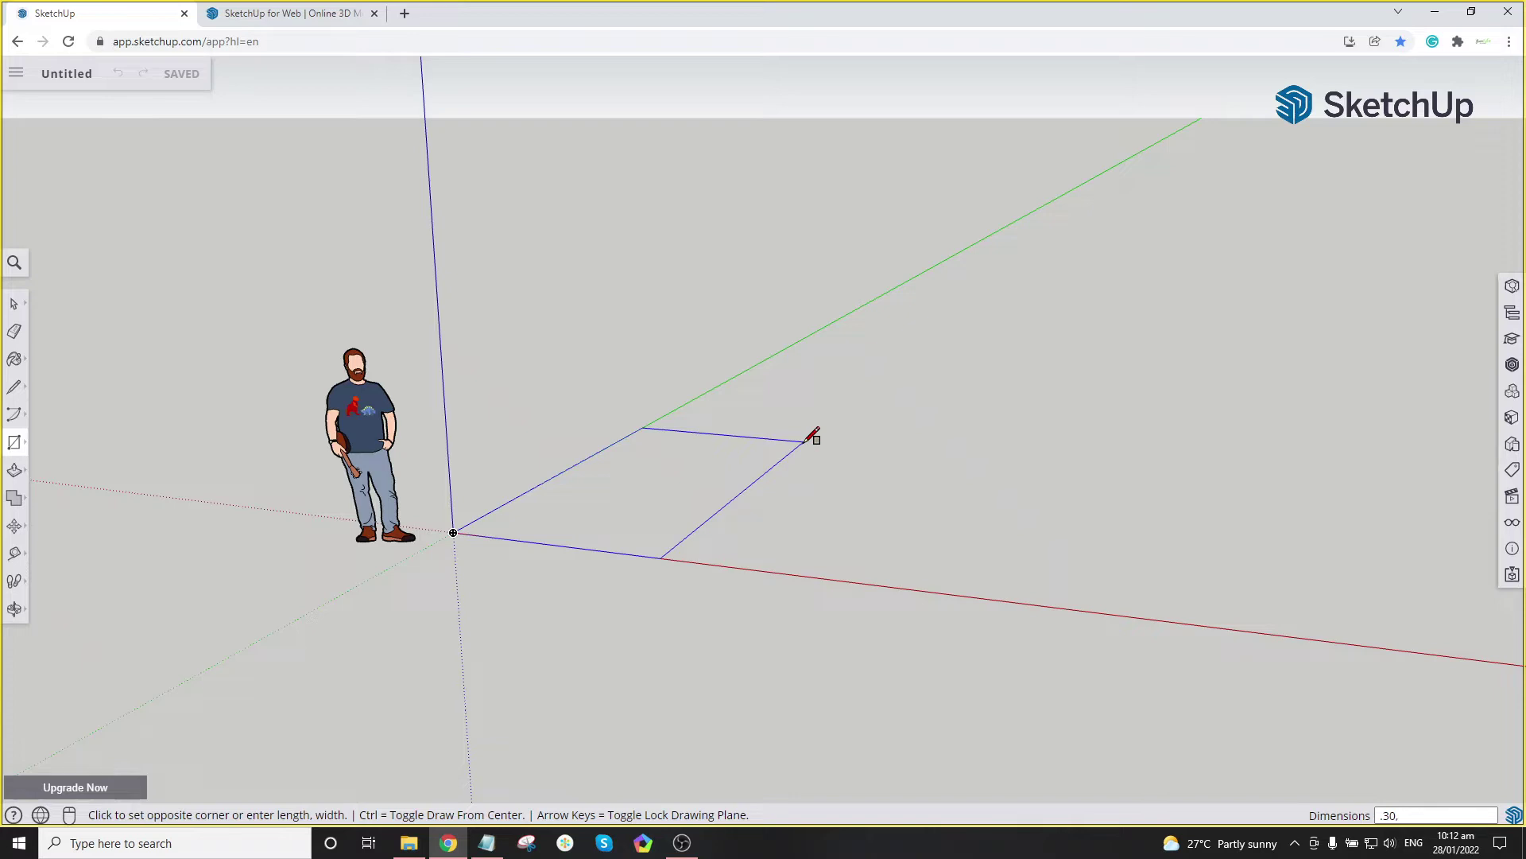
pyautogui.press('Return')
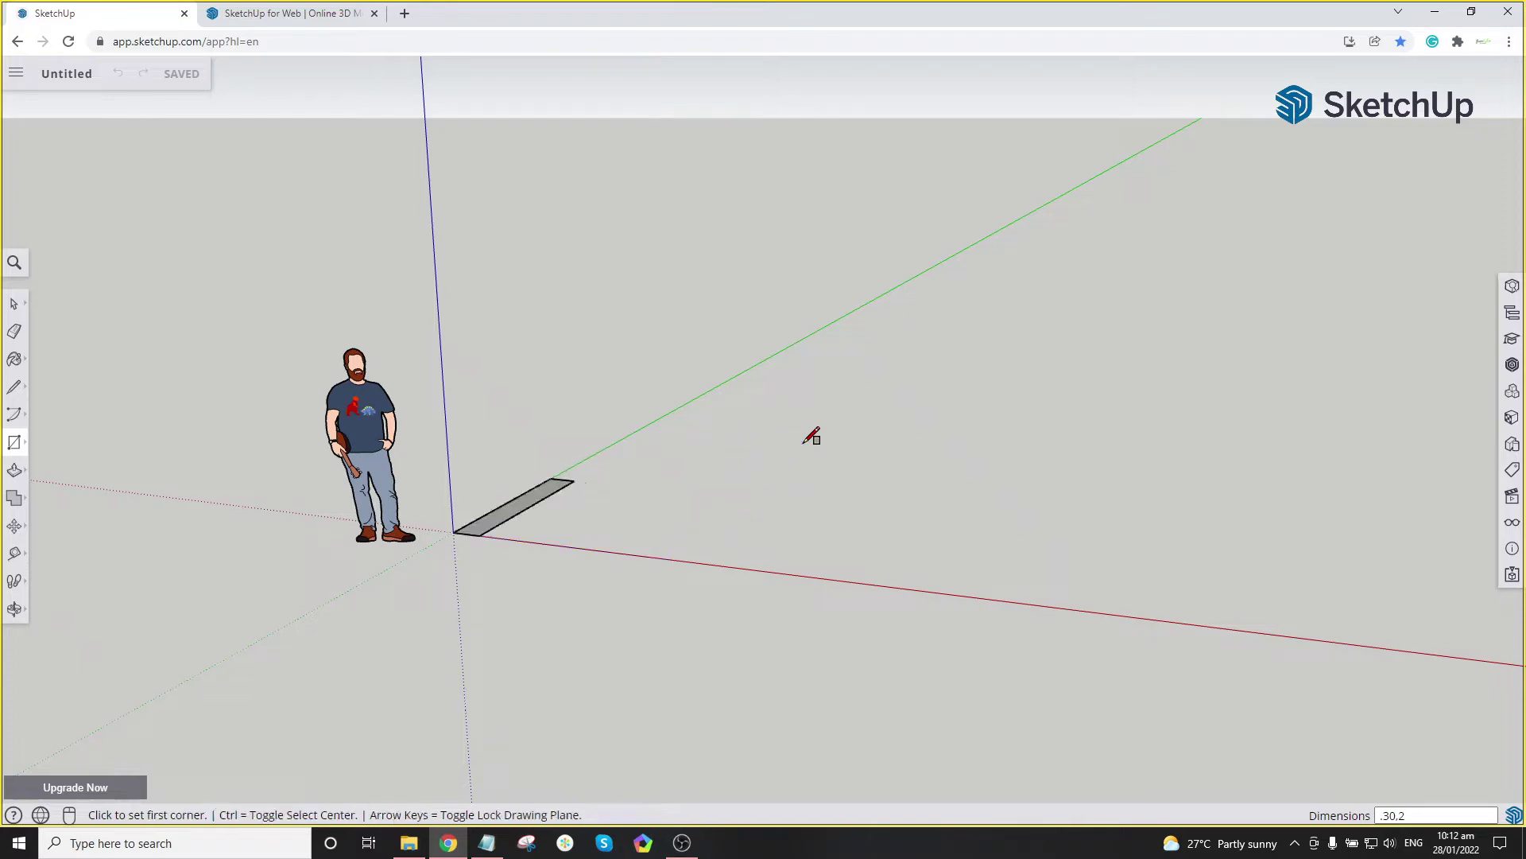
# Step: Examine the rectangle's size beside the standing figure from several distances and angles
pyautogui.scroll(4, 486, 504)
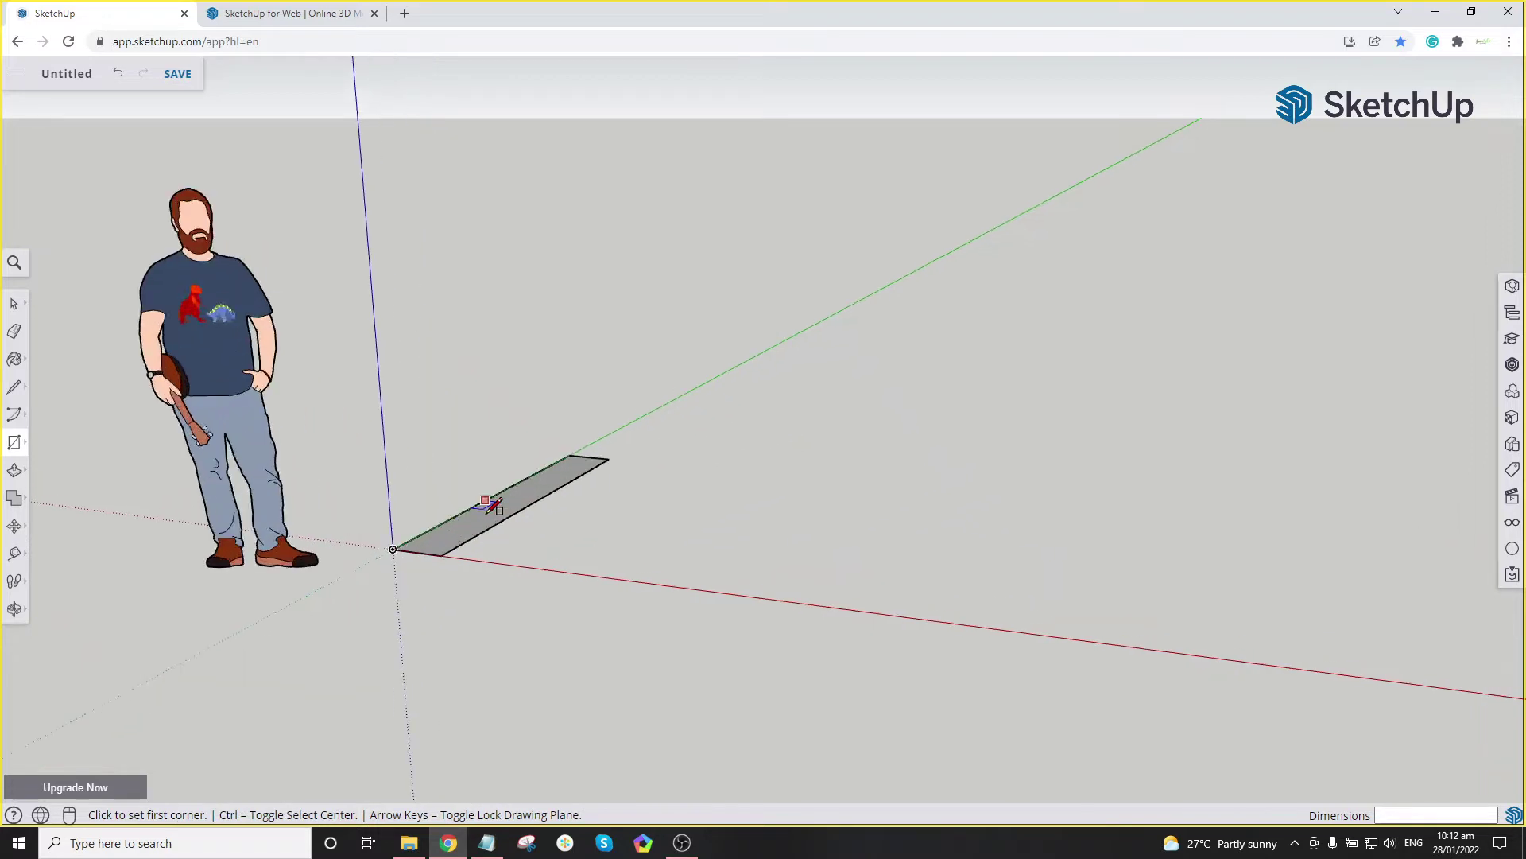
pyautogui.scroll(-2, 486, 501)
pyautogui.scroll(-3, 501, 498)
pyautogui.press('space')
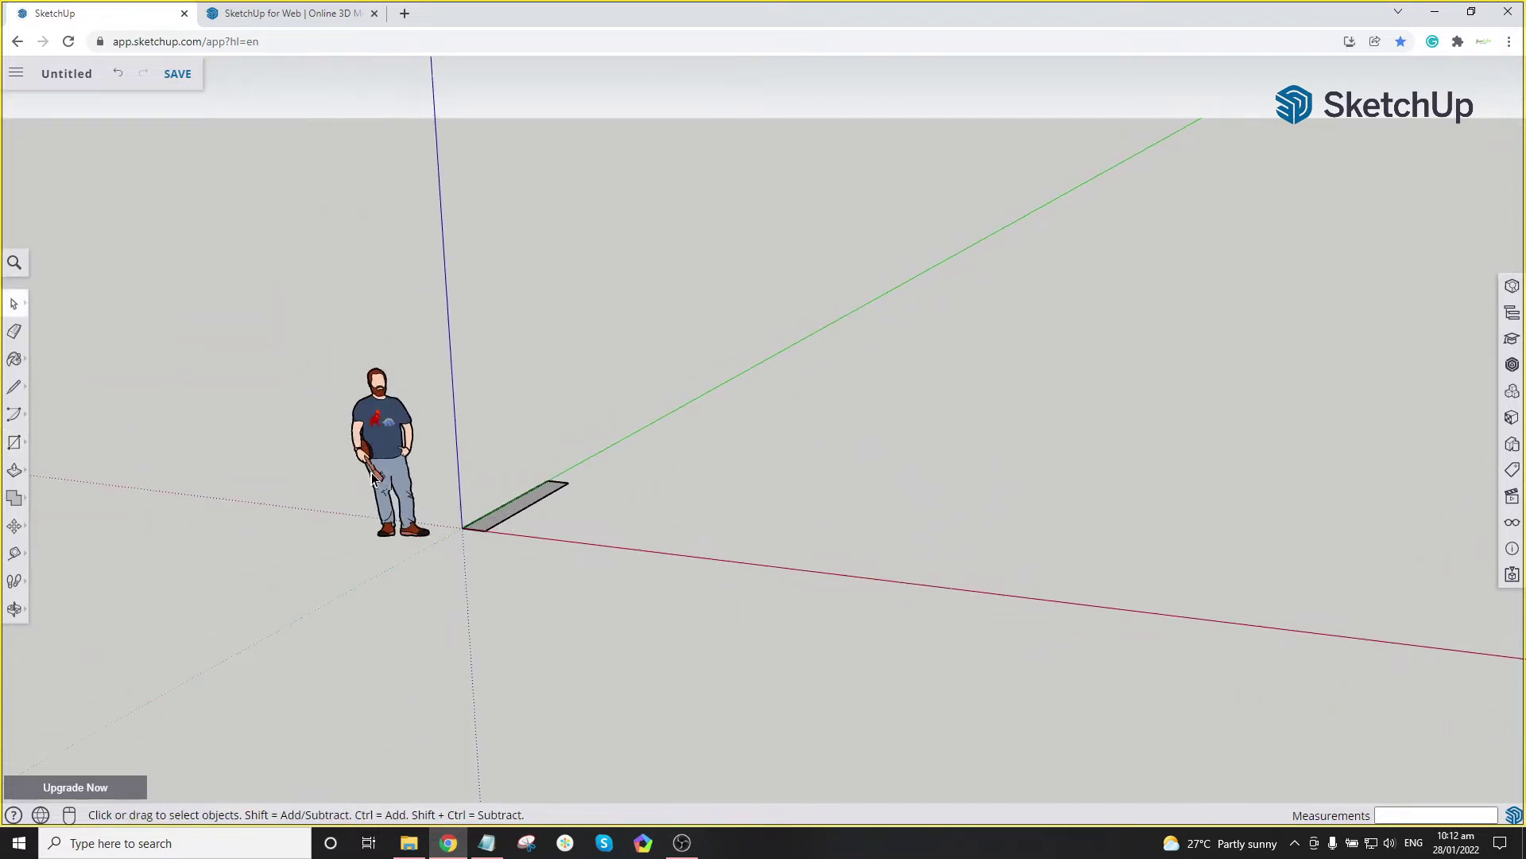
pyautogui.scroll(4, 562, 501)
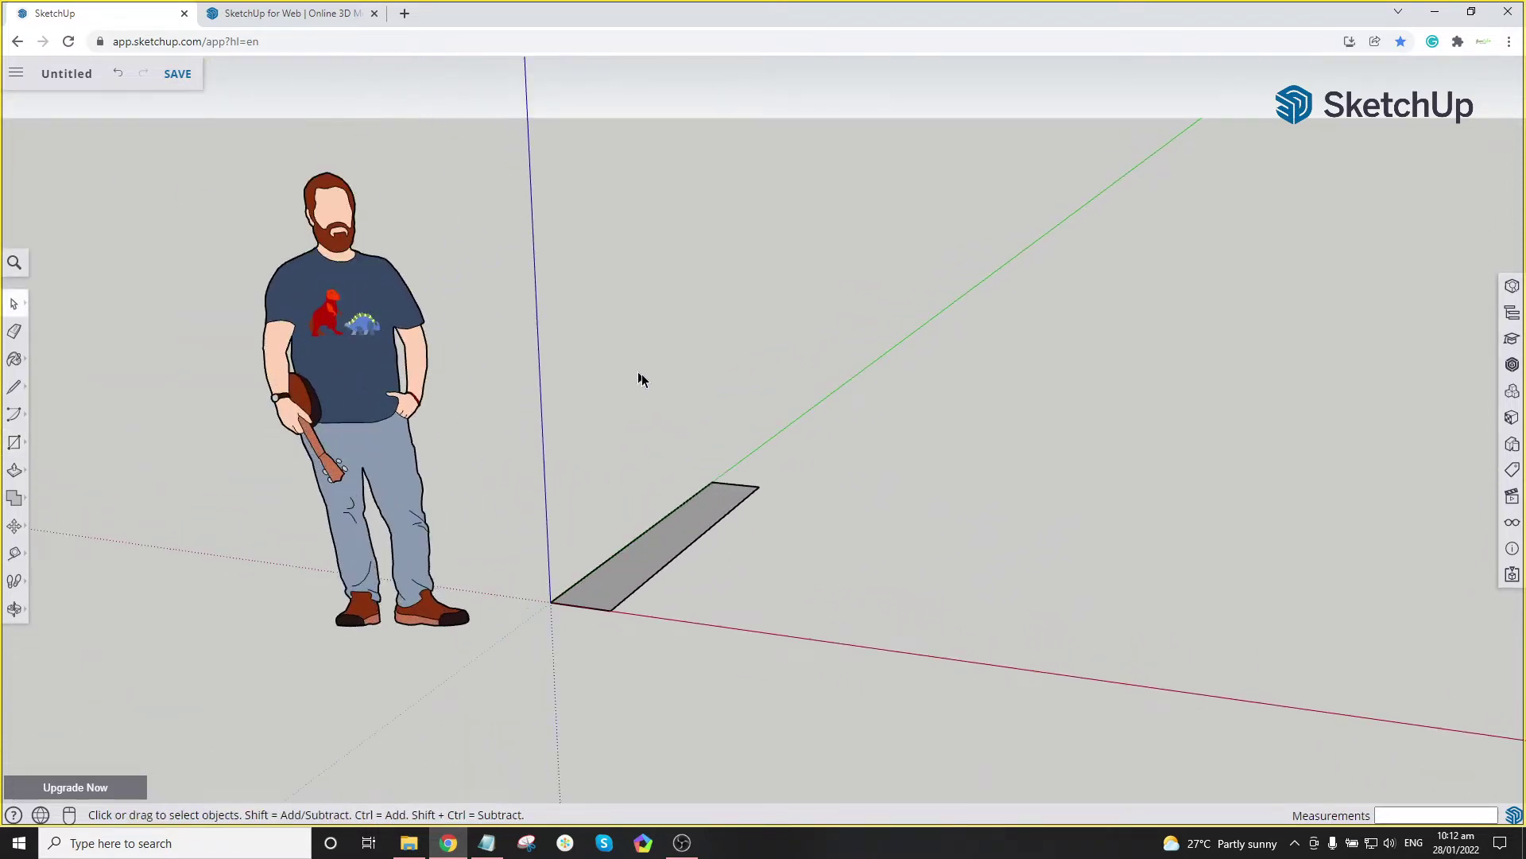
pyautogui.scroll(-2, 642, 379)
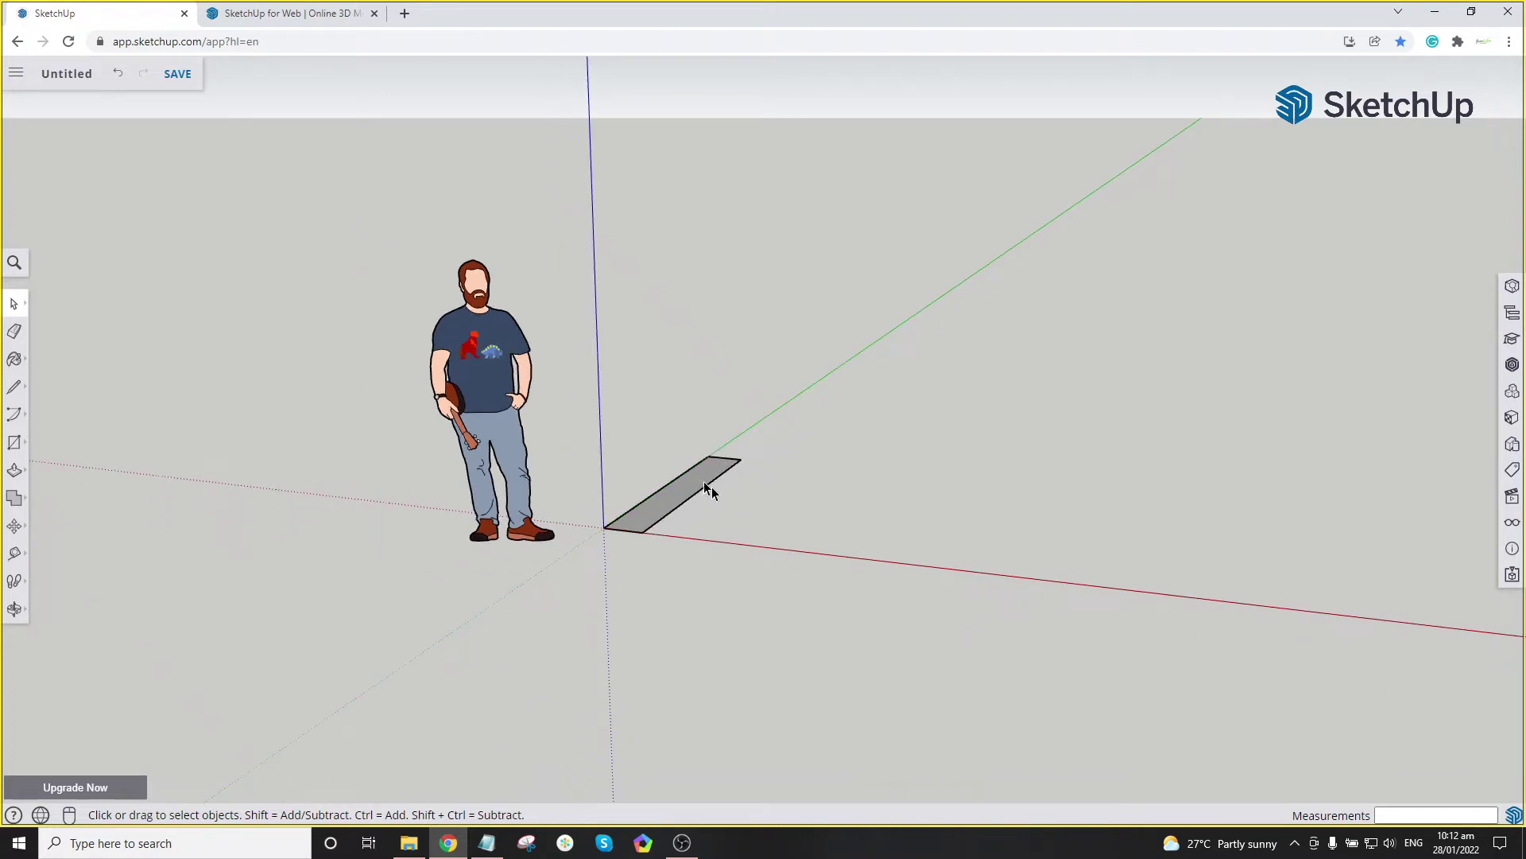
pyautogui.moveTo(854, 491); pyautogui.dragTo(624, 315, button='middle')
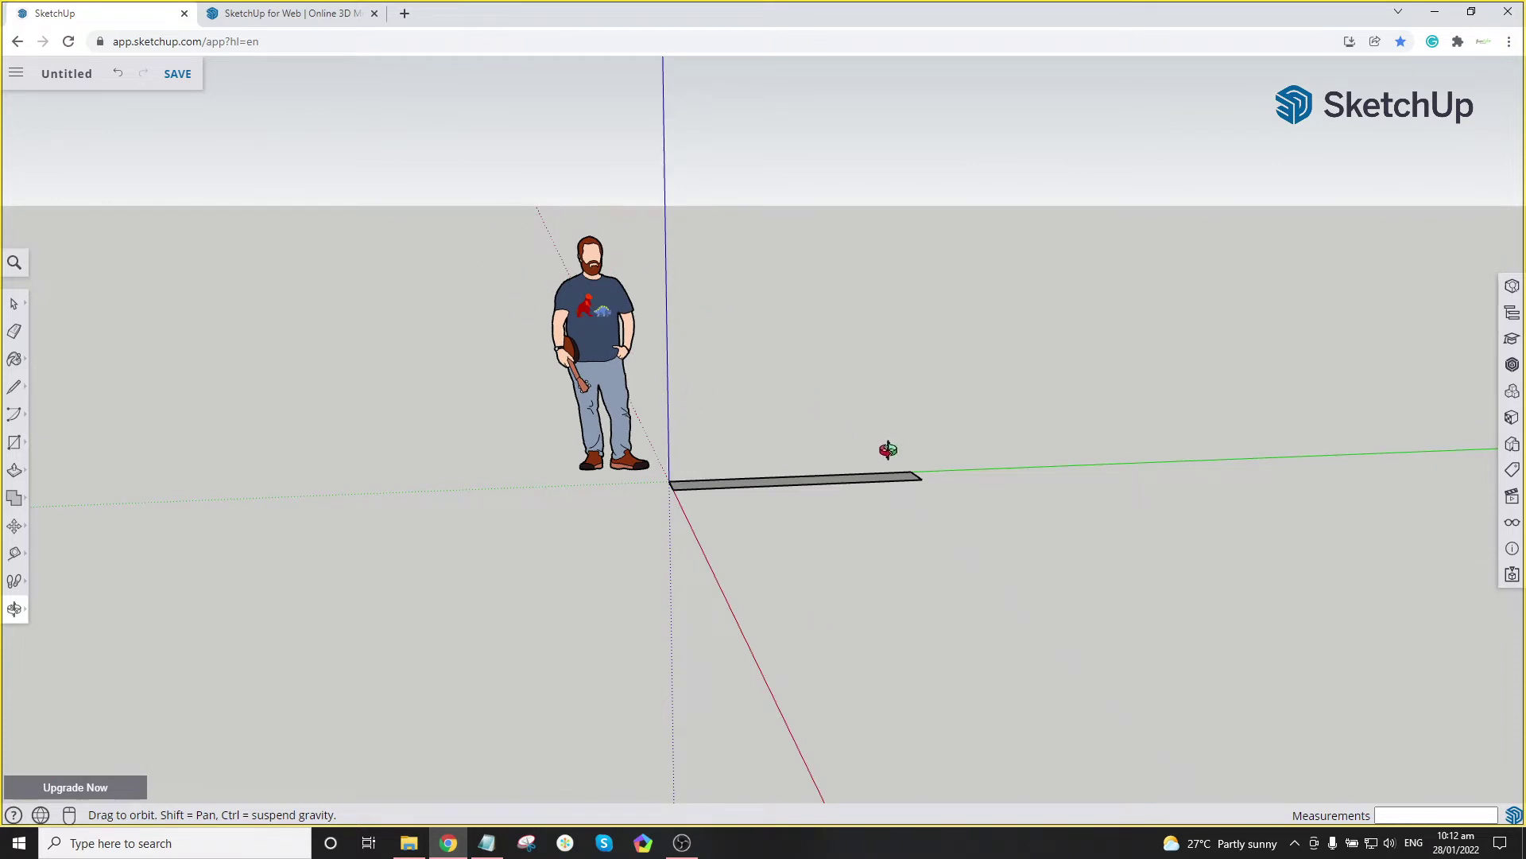
pyautogui.moveTo(1087, 429); pyautogui.dragTo(610, 466, button='middle')
pyautogui.scroll(-3, 616, 467)
pyautogui.scroll(8, 754, 476)
pyautogui.press('space')
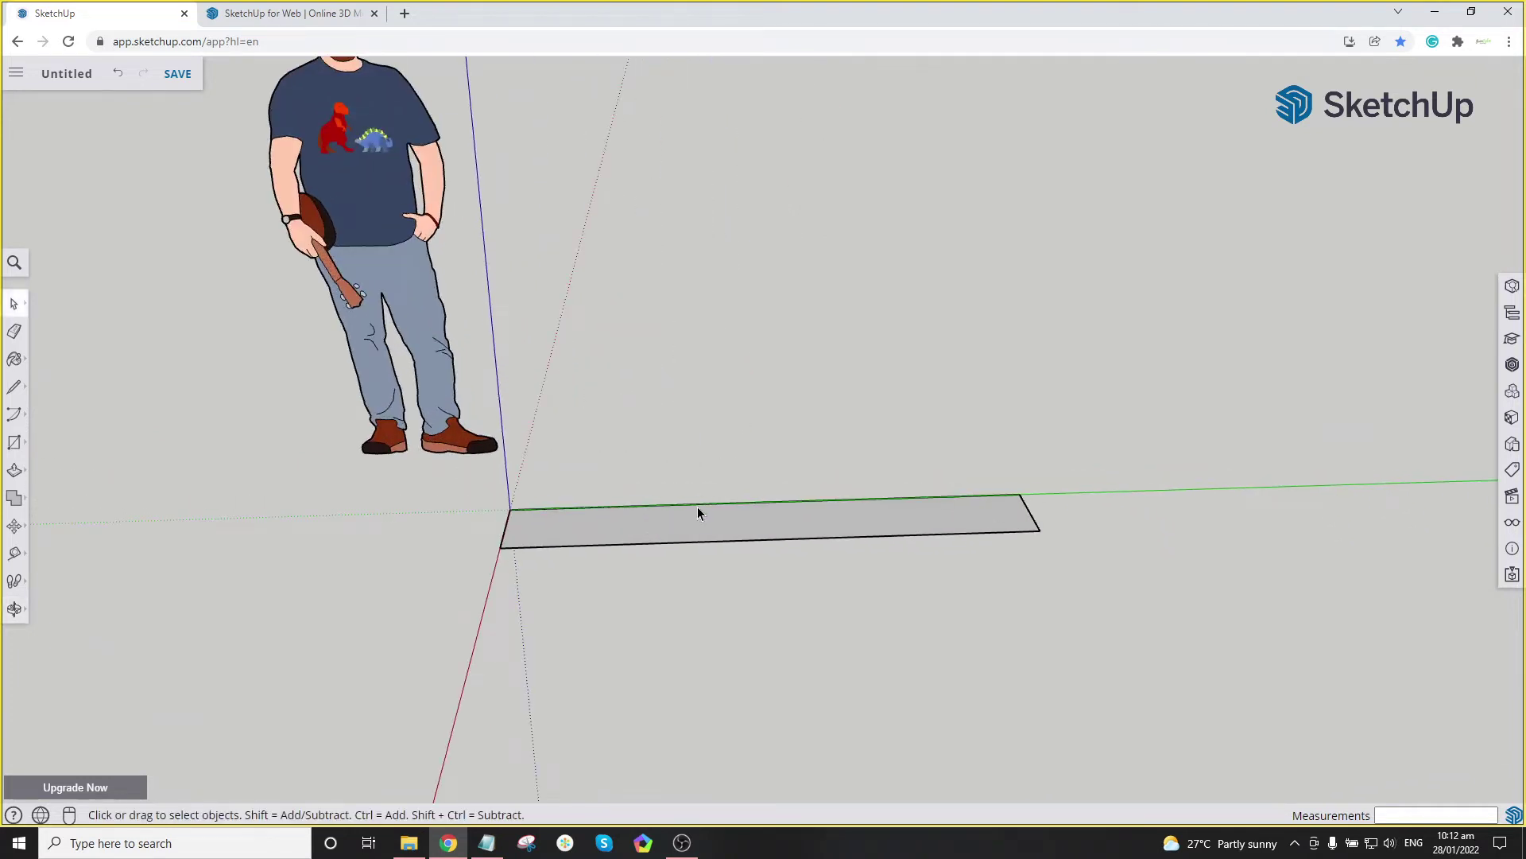
# Step: Select the rectangle's face and check the planned height in the Notepad notes before returning to the model
pyautogui.click(700, 518)
pyautogui.hotkey('alt', 'Tab')
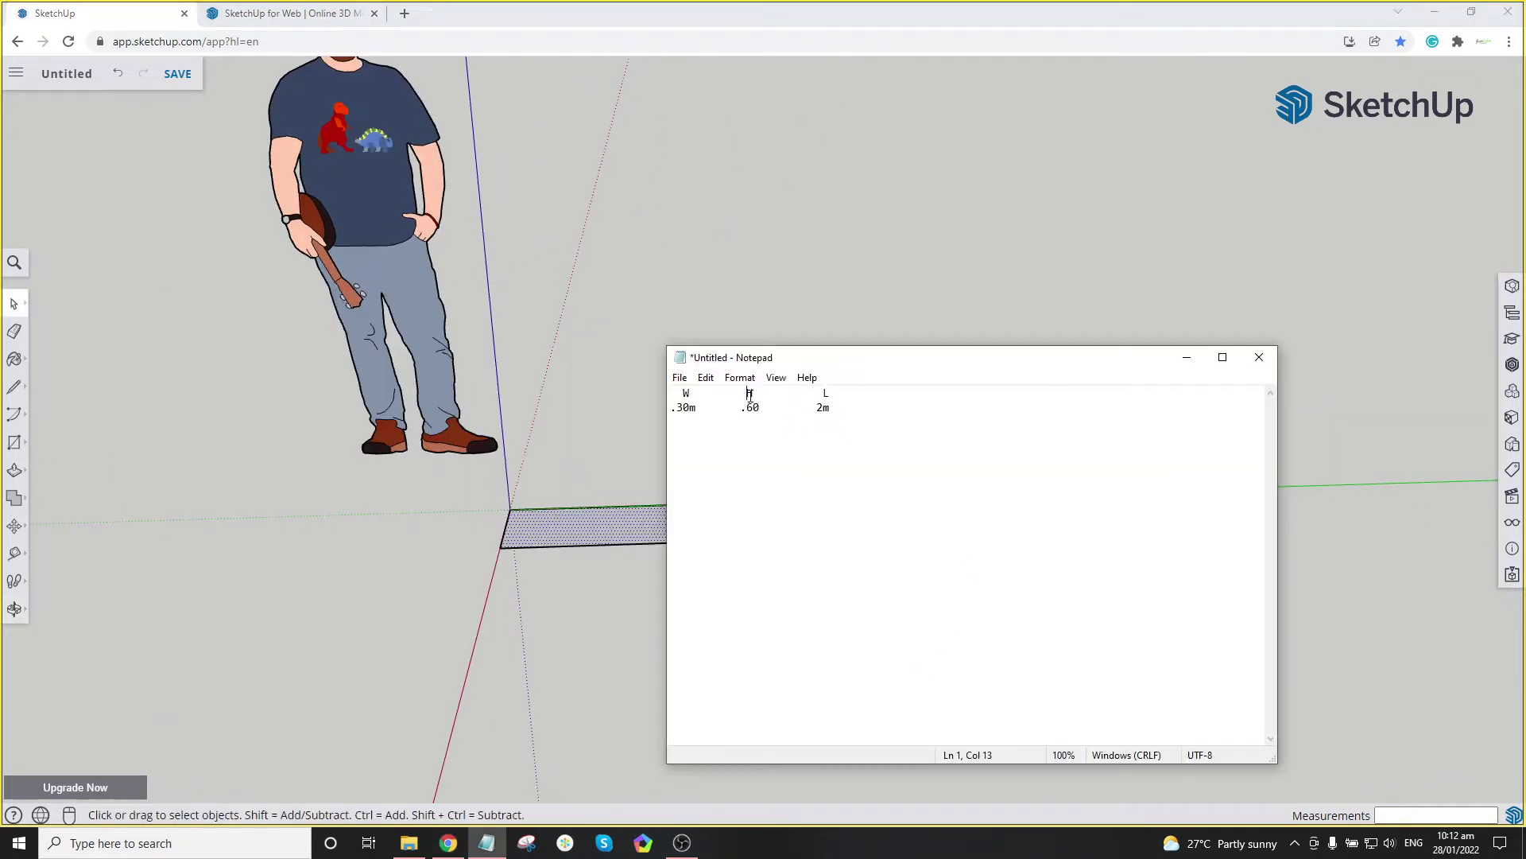
pyautogui.hotkey('alt', 'Tab')
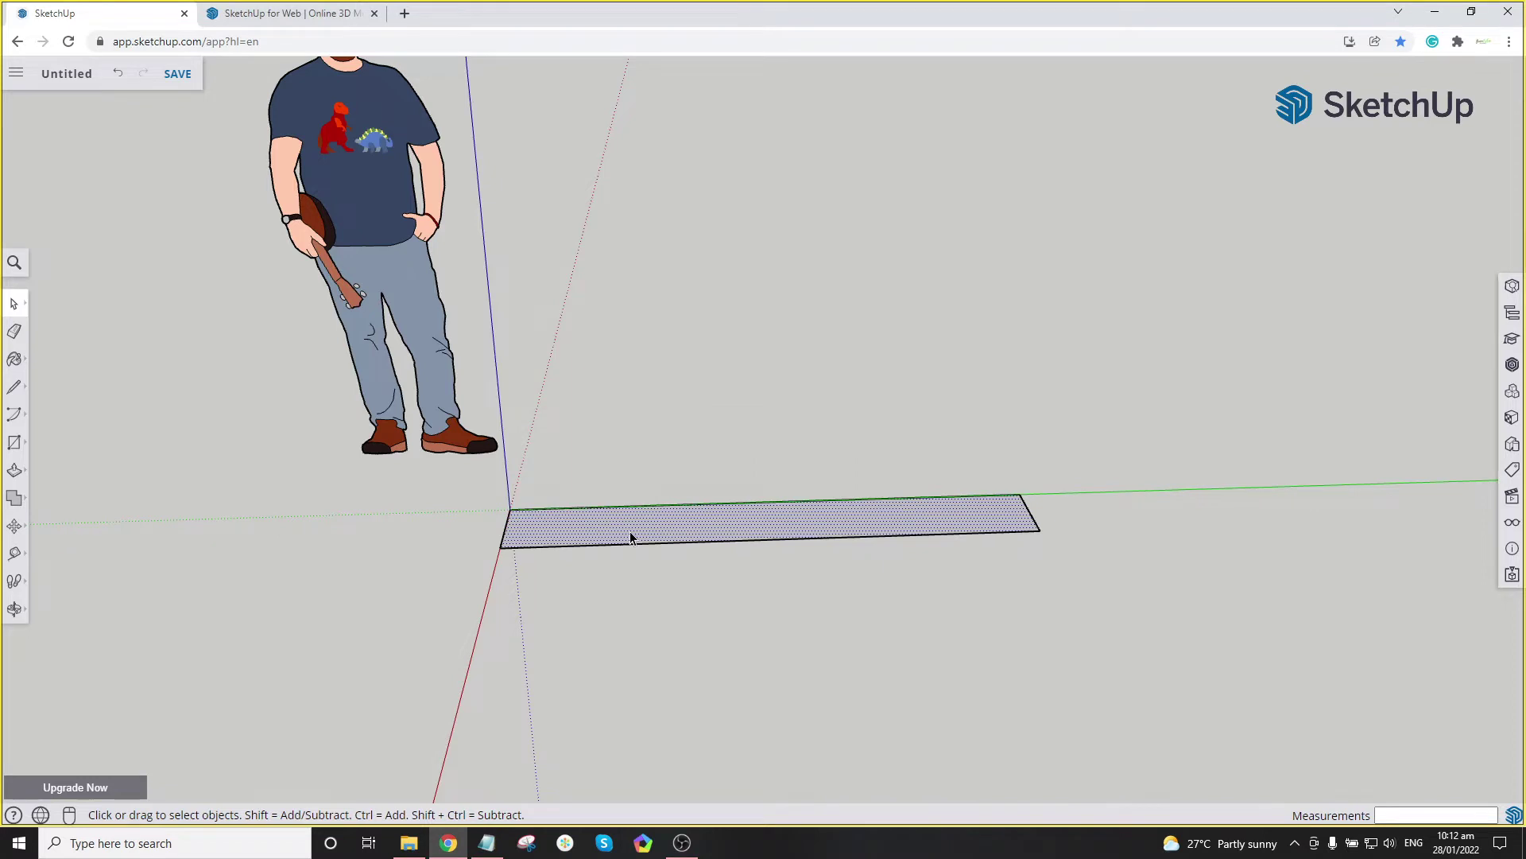
pyautogui.click(14, 471)
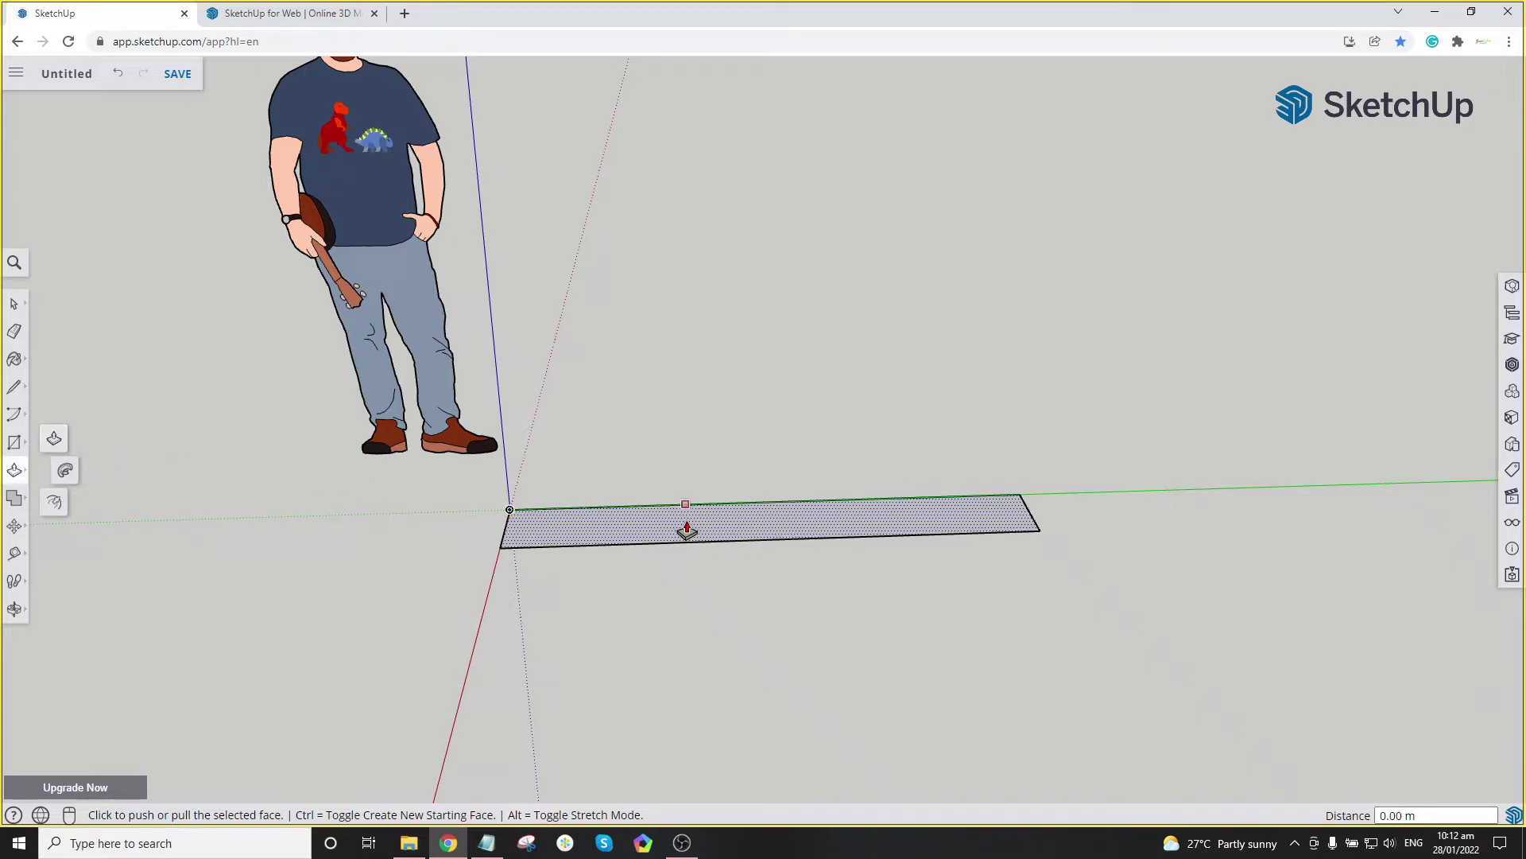
pyautogui.press('space')
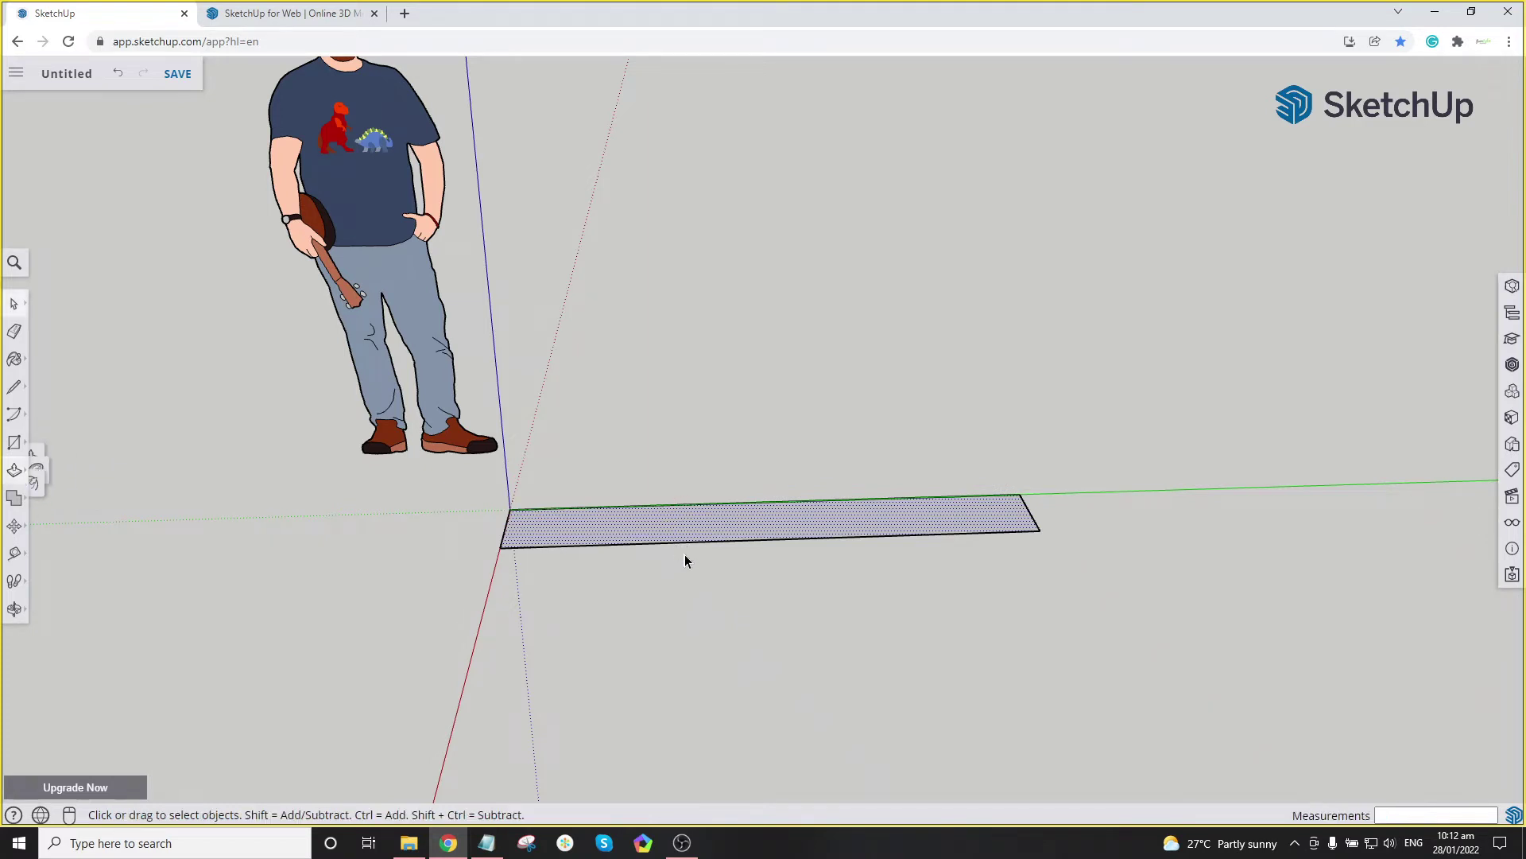
pyautogui.click(738, 638)
pyautogui.click(743, 521)
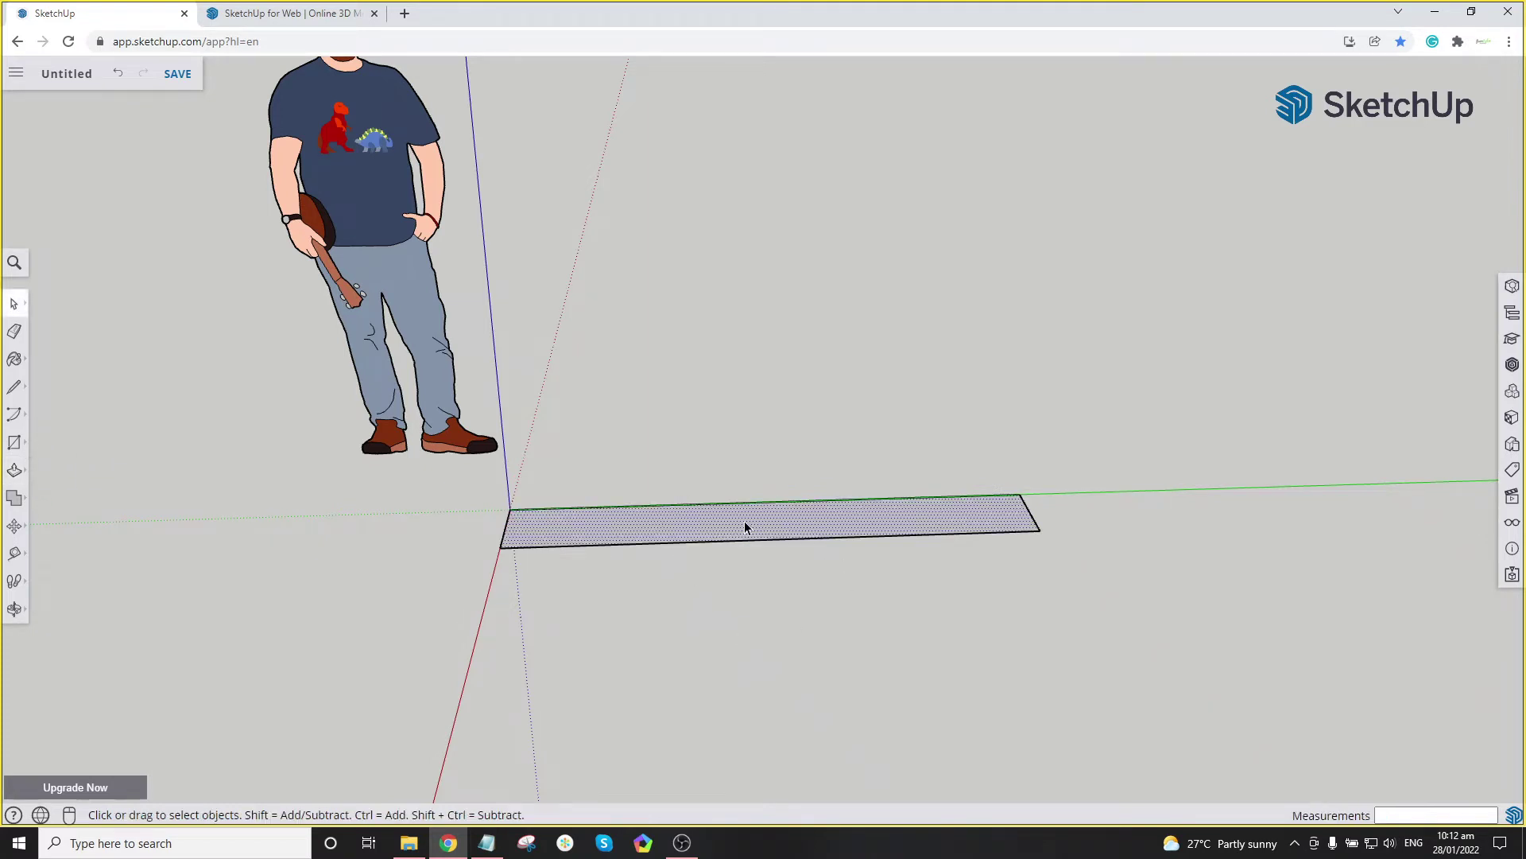
pyautogui.click(769, 607)
pyautogui.click(785, 529)
pyautogui.press('p')
pyautogui.click(780, 531)
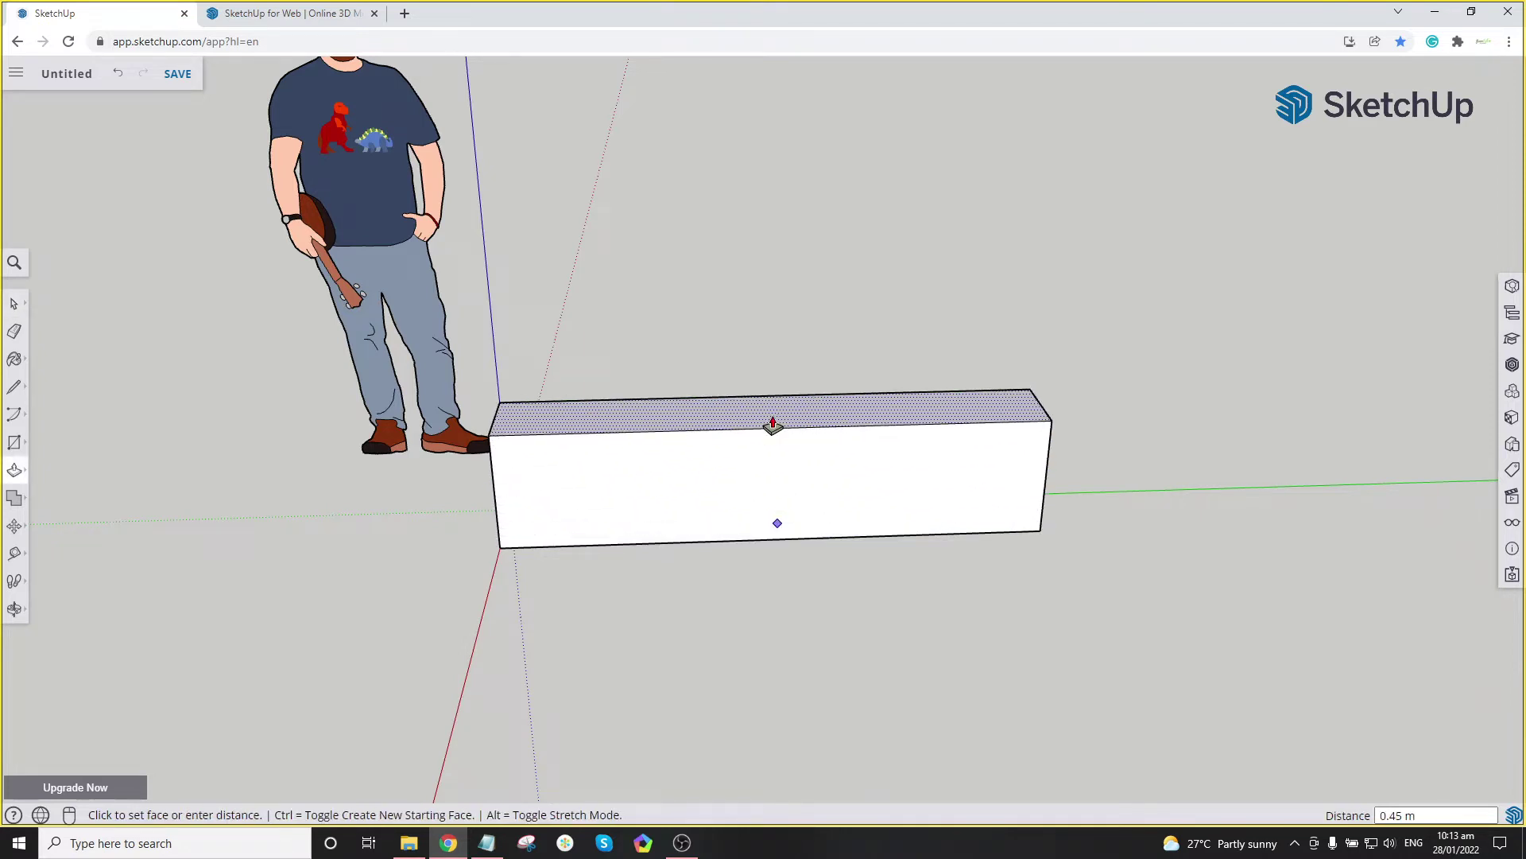
pyautogui.hotkey('alt', 'Tab')
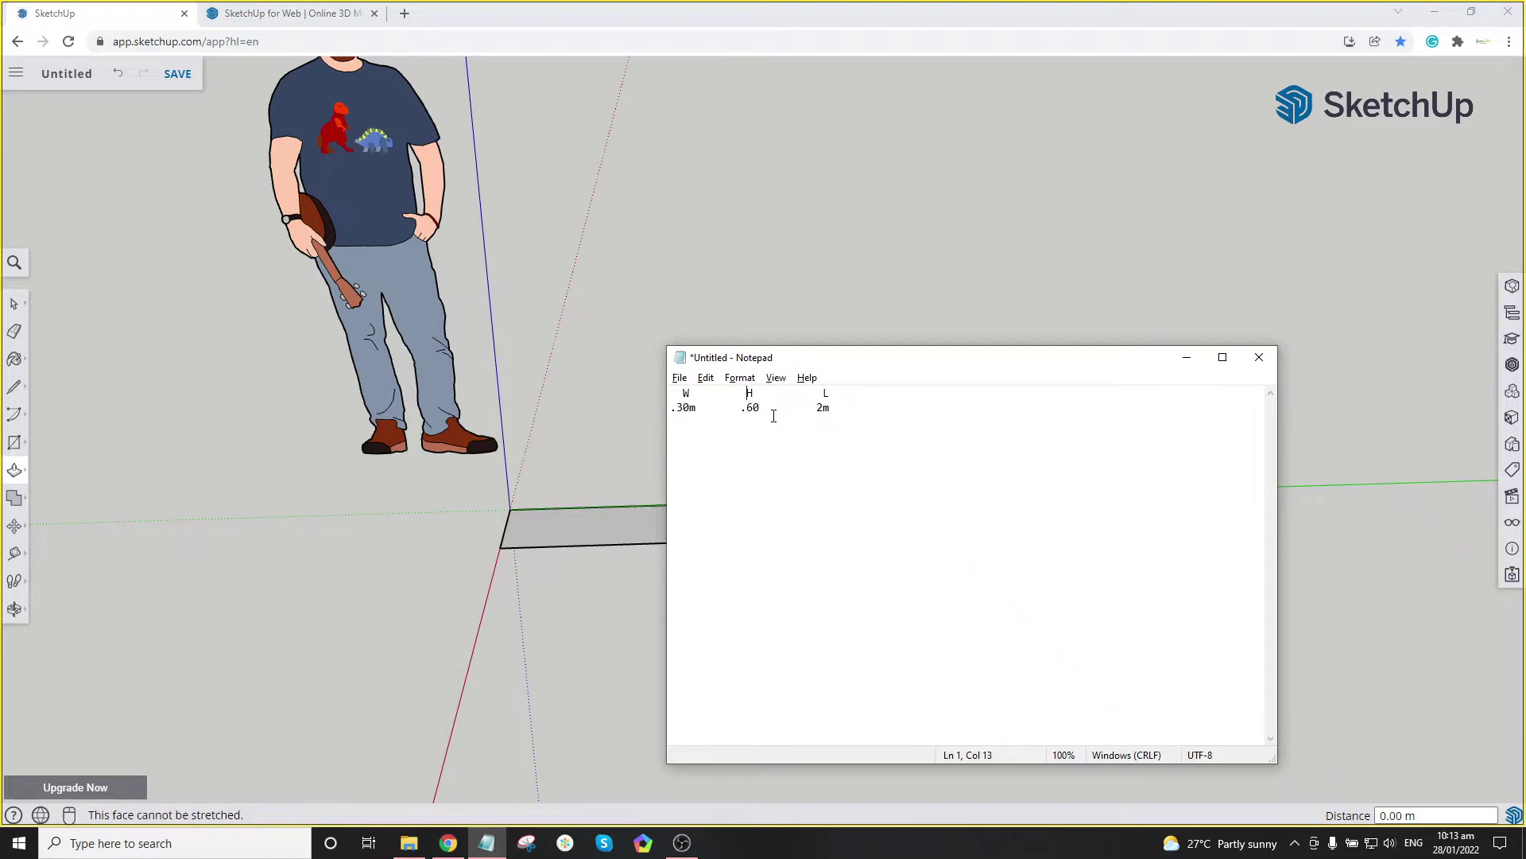
pyautogui.hotkey('alt', 'Tab')
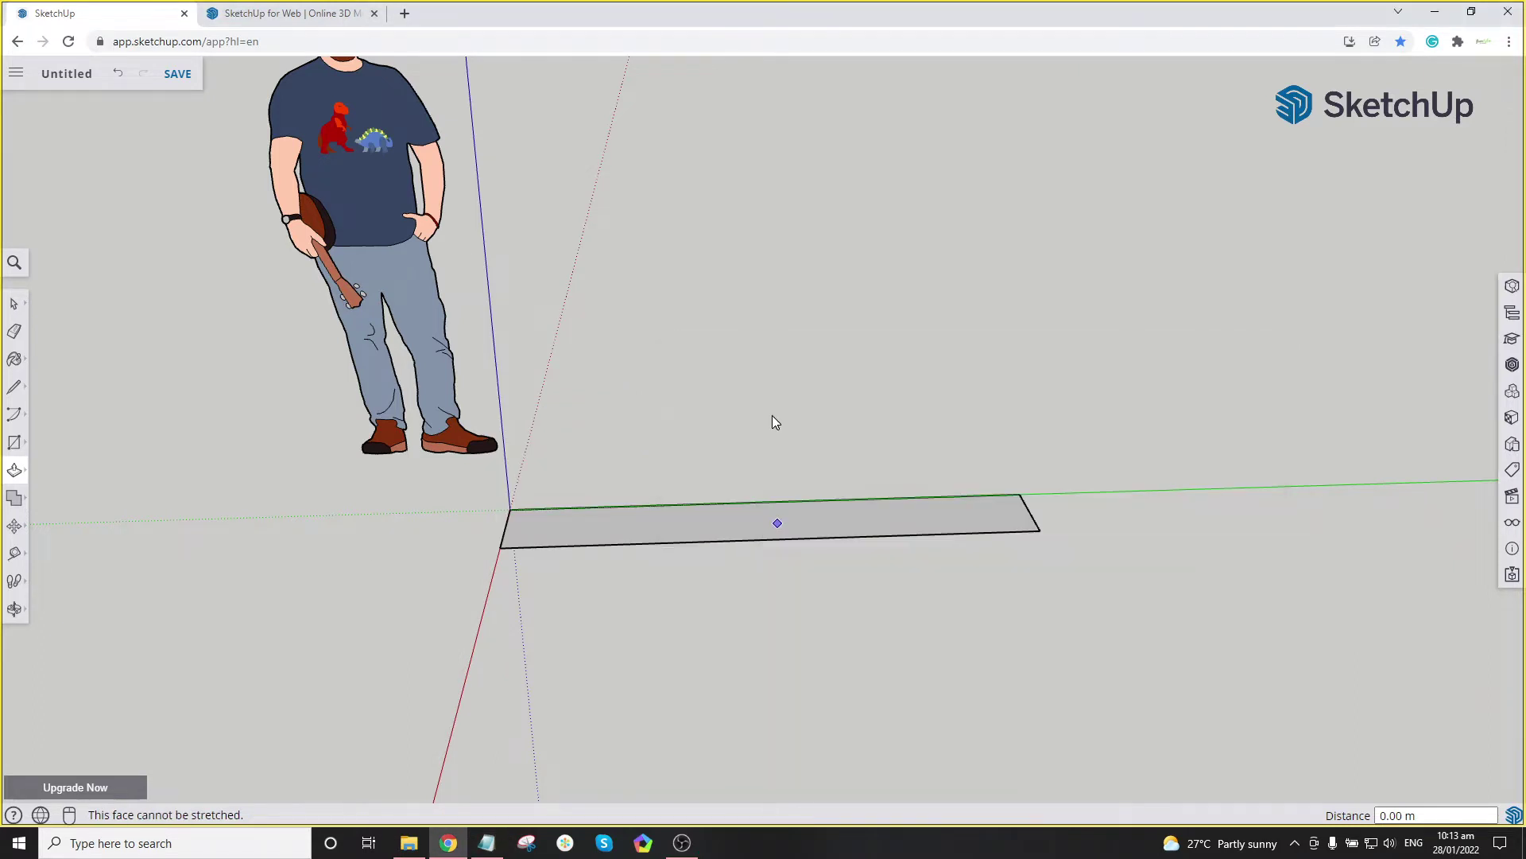
# Step: Extrude the rectangle upward 0.60 m with Push/Pull
pyautogui.press('space')
pyautogui.click(822, 523)
pyautogui.press('p')
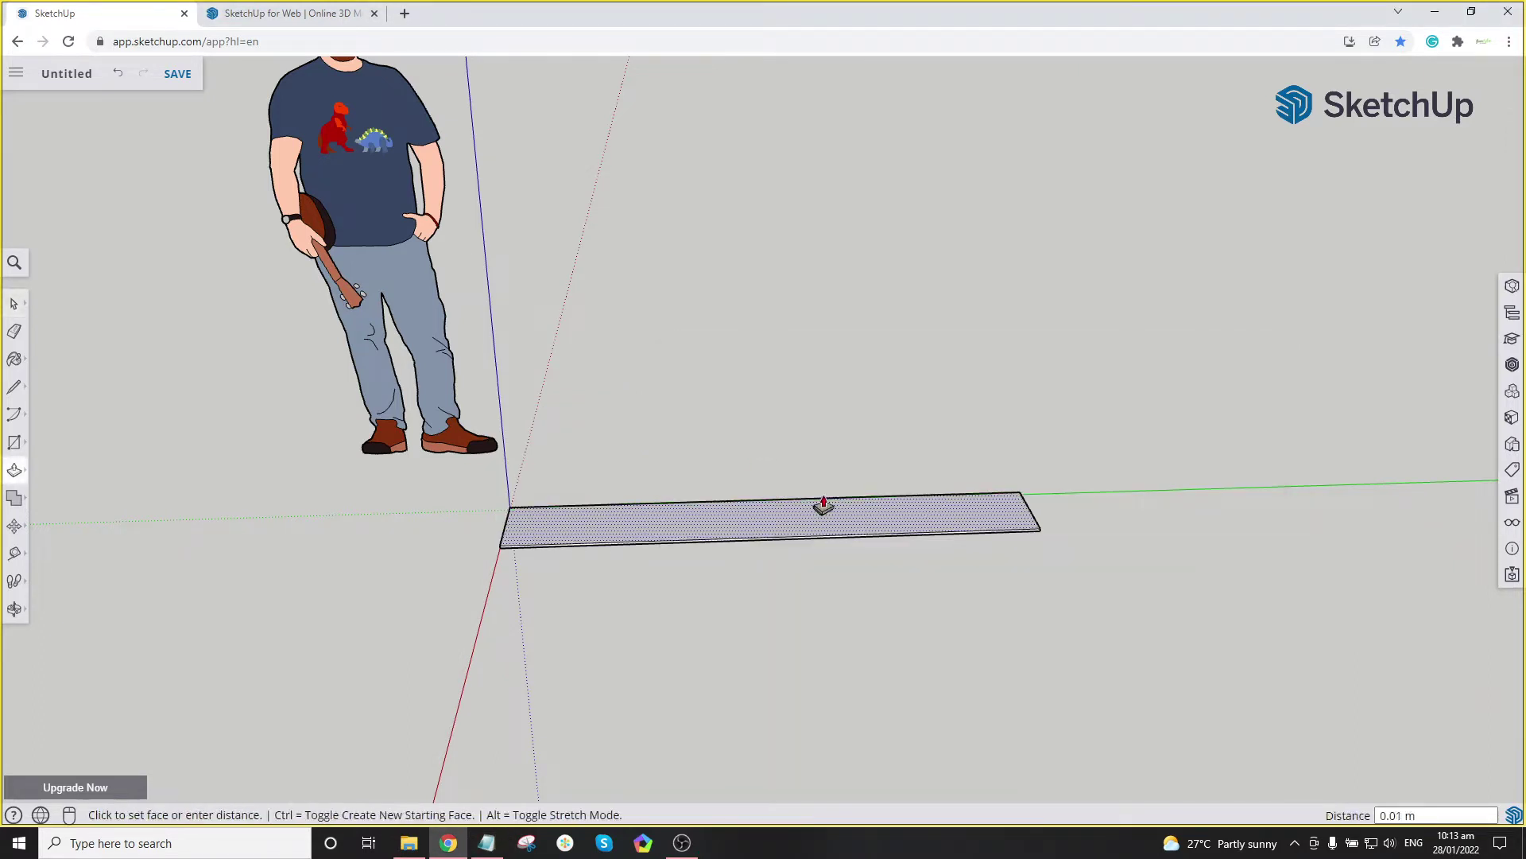
pyautogui.click(821, 509)
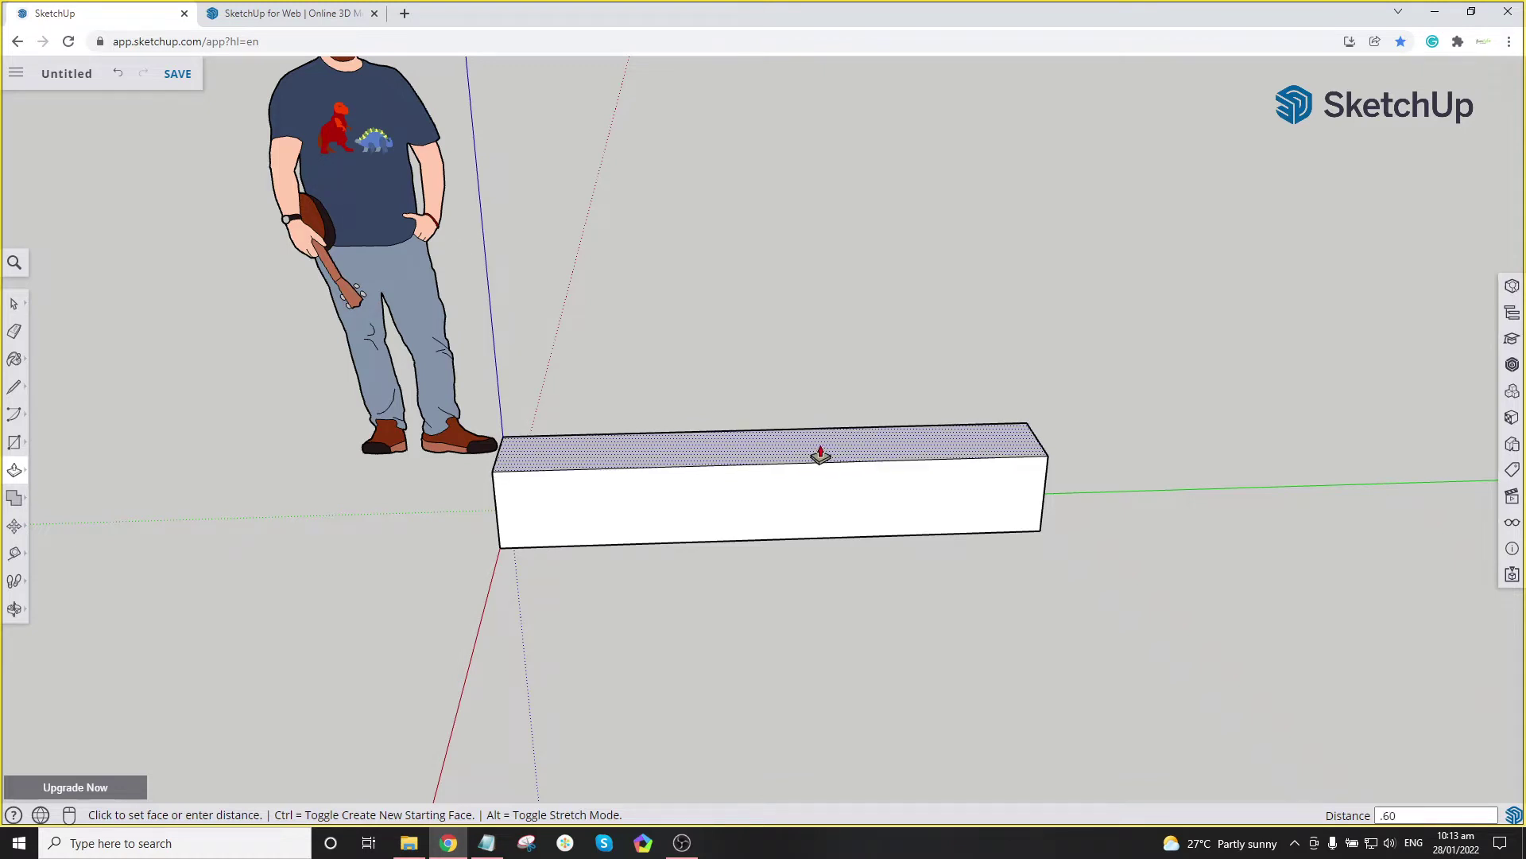
pyautogui.press('Return')
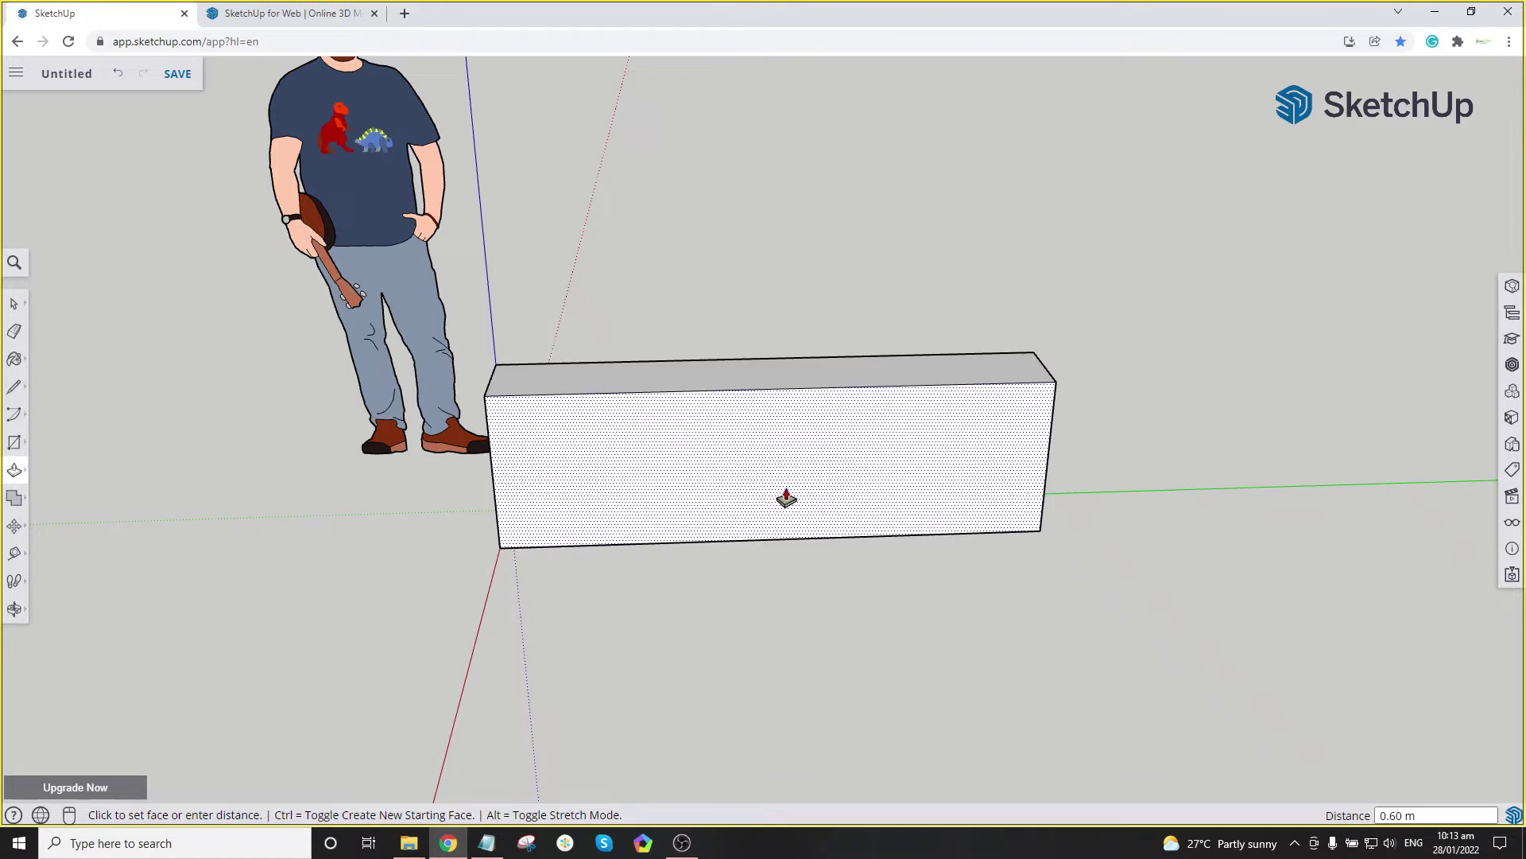
# Step: Examine the box beside the standing figure from several sides and distances
pyautogui.press('o')
pyautogui.moveTo(698, 493); pyautogui.dragTo(1176, 453)
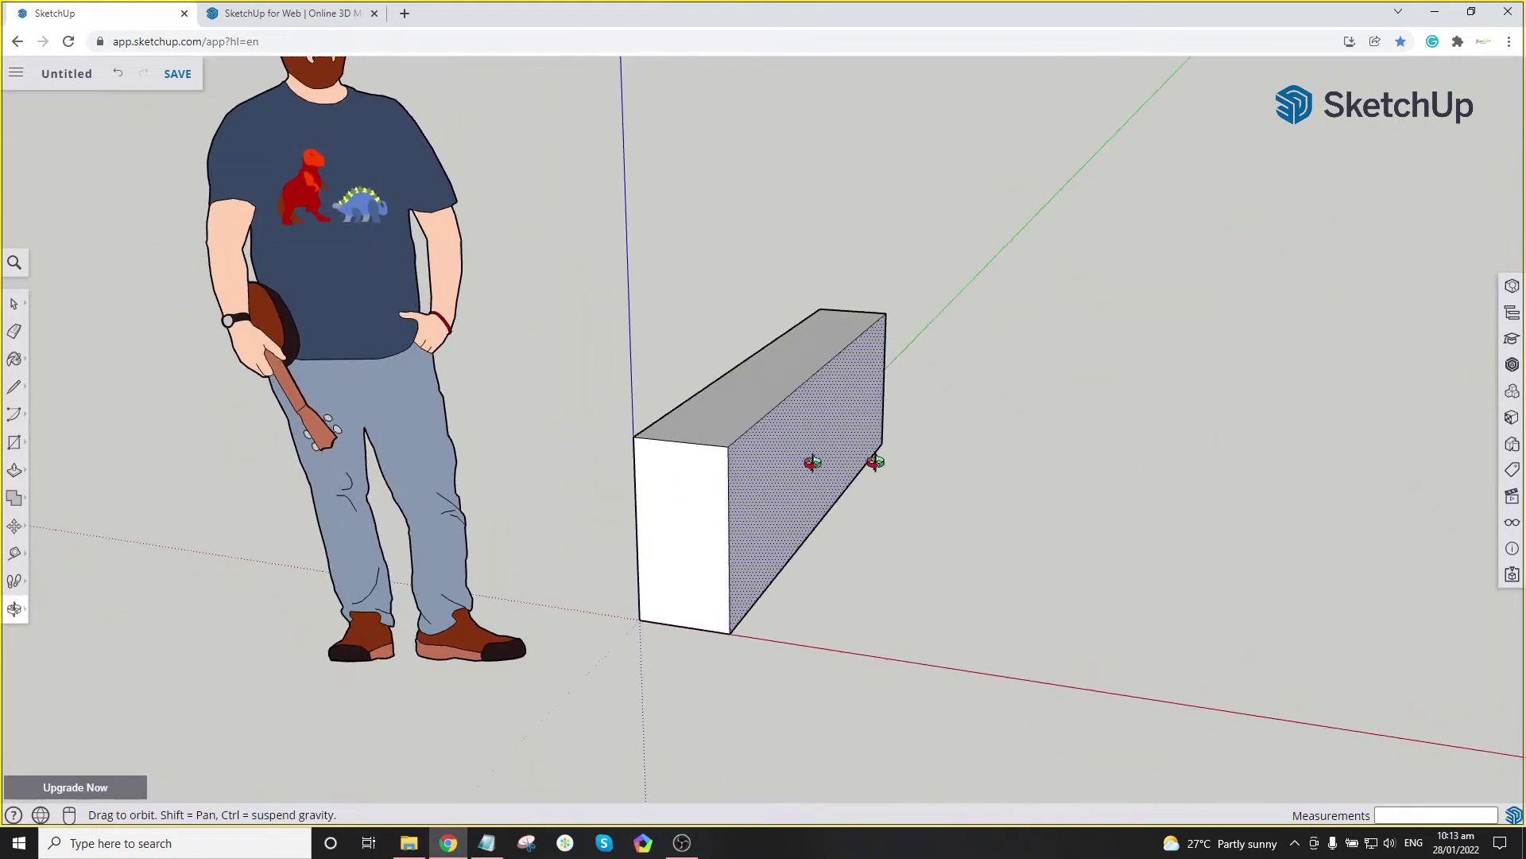
pyautogui.moveTo(811, 461); pyautogui.dragTo(528, 439)
pyautogui.scroll(5, 752, 462)
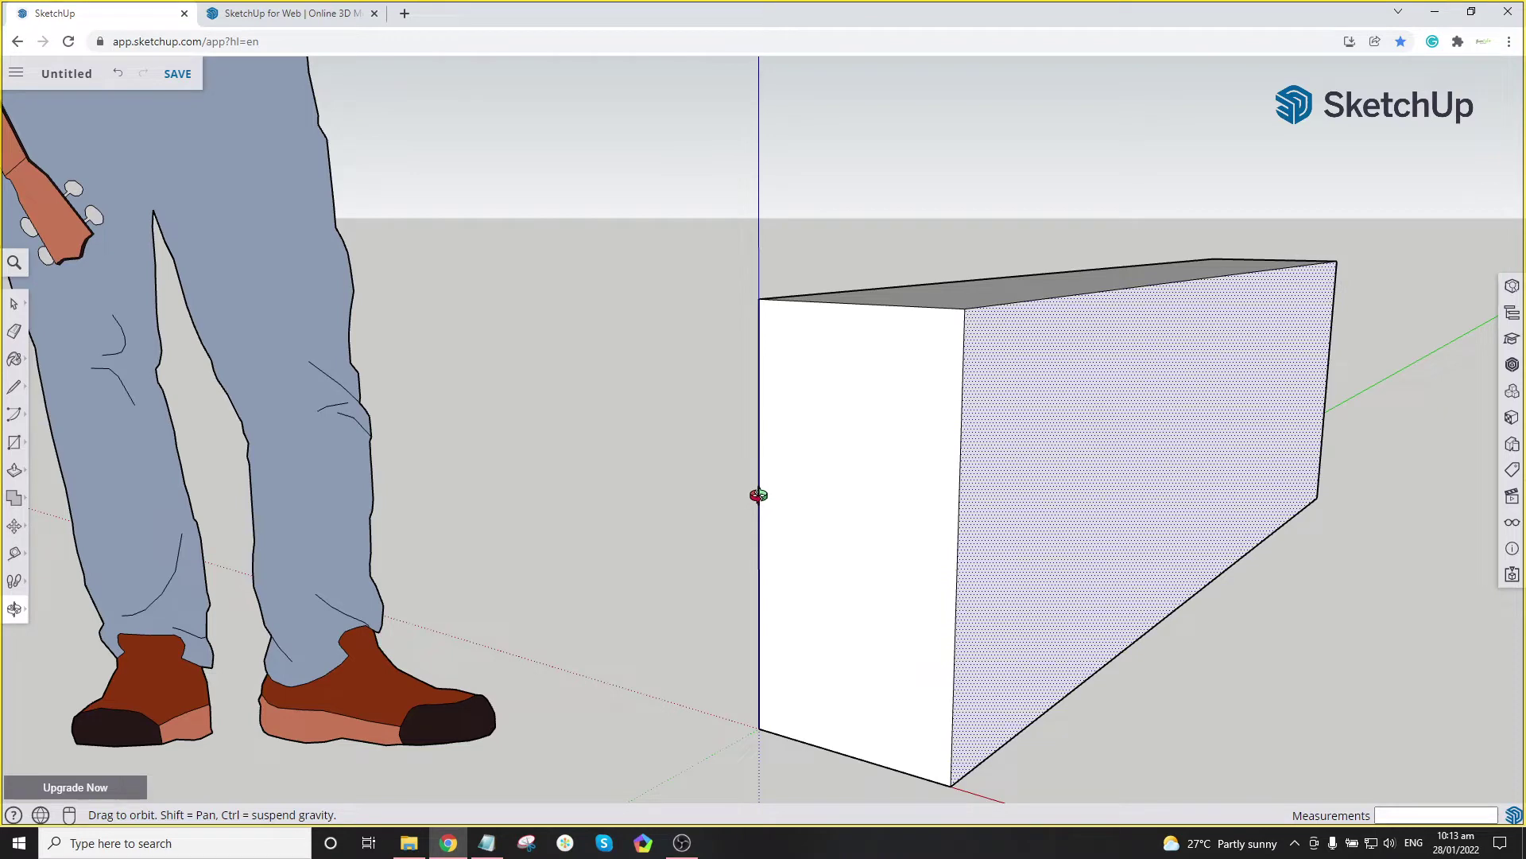
pyautogui.scroll(-5, 634, 500)
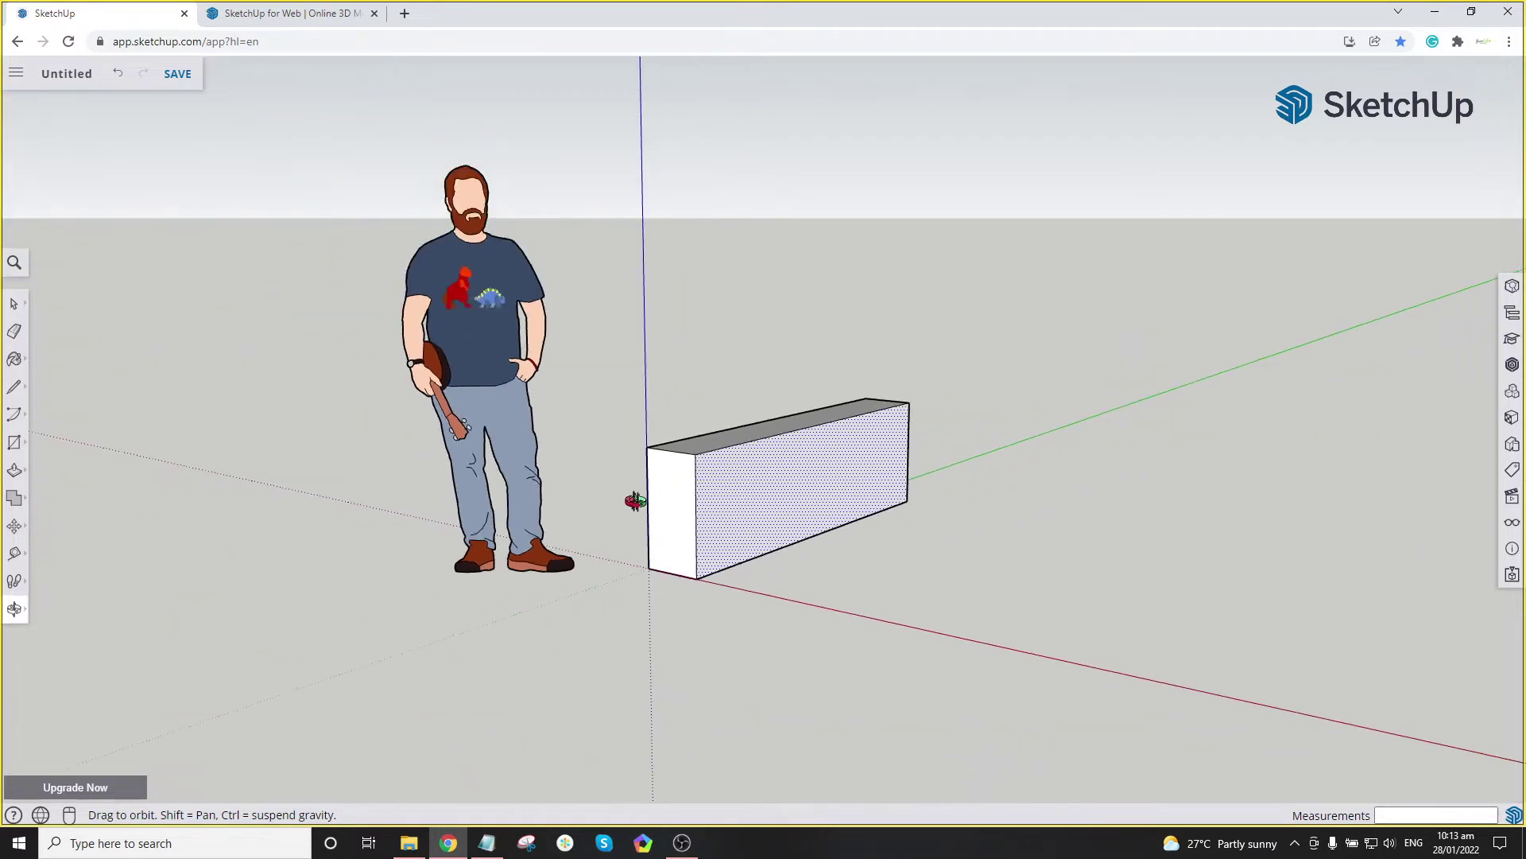
pyautogui.moveTo(536, 539)
pyautogui.mouseDown()
pyautogui.moveTo(432, 517)
pyautogui.moveTo(930, 538)
pyautogui.moveTo(718, 525)
pyautogui.moveTo(820, 481)
pyautogui.moveTo(832, 501)
pyautogui.moveTo(971, 504)
pyautogui.moveTo(535, 522)
pyautogui.moveTo(559, 519)
pyautogui.mouseUp()
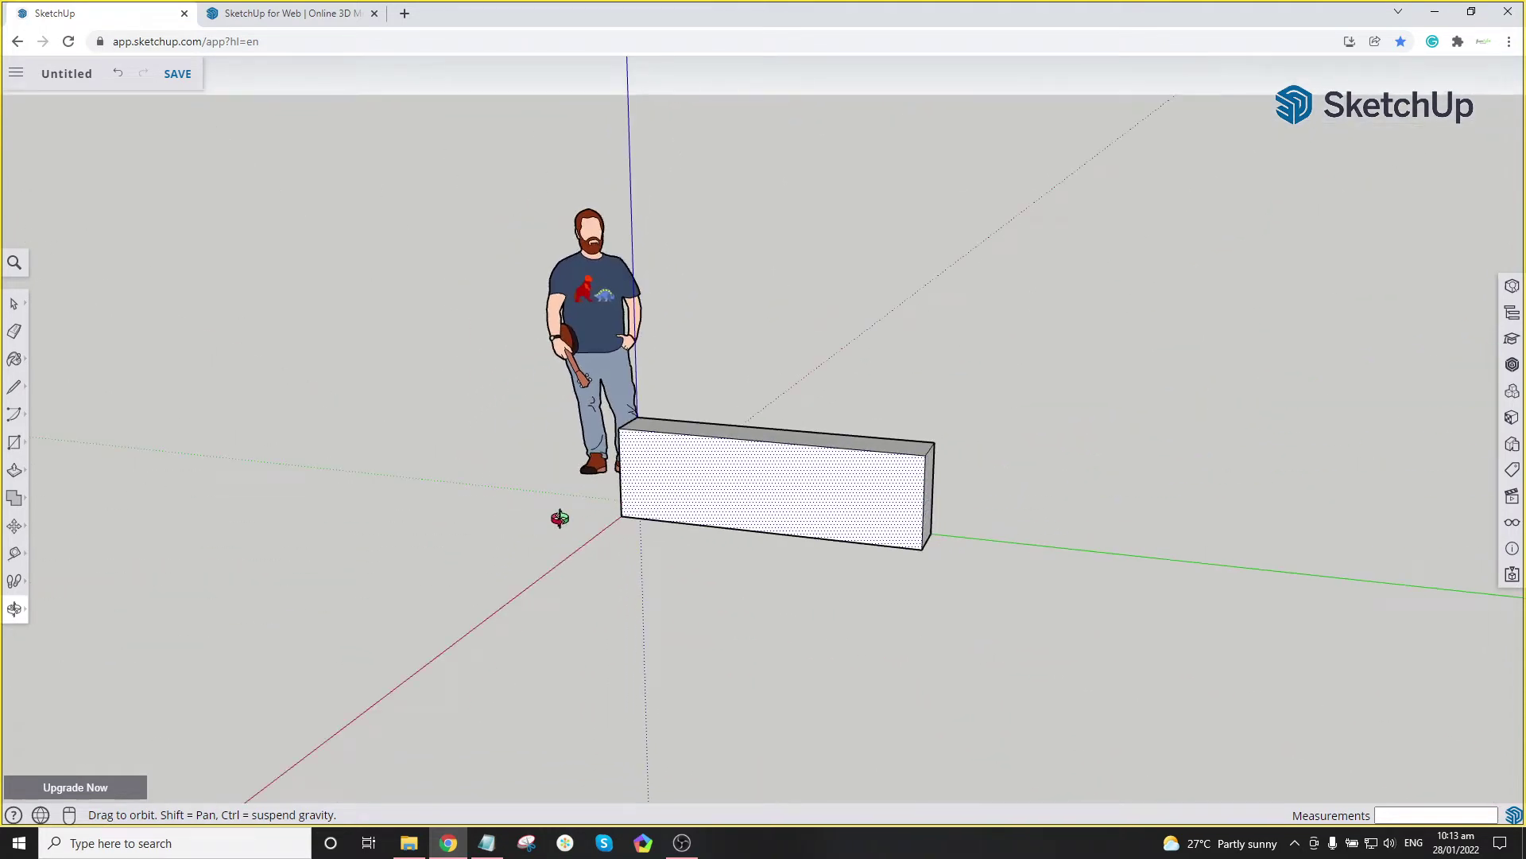
pyautogui.moveTo(1002, 443); pyautogui.dragTo(610, 466)
pyautogui.moveTo(893, 545); pyautogui.dragTo(991, 522)
pyautogui.moveTo(658, 607); pyautogui.dragTo(793, 543)
pyautogui.moveTo(711, 471); pyautogui.dragTo(845, 378)
pyautogui.moveTo(1032, 457); pyautogui.dragTo(930, 439)
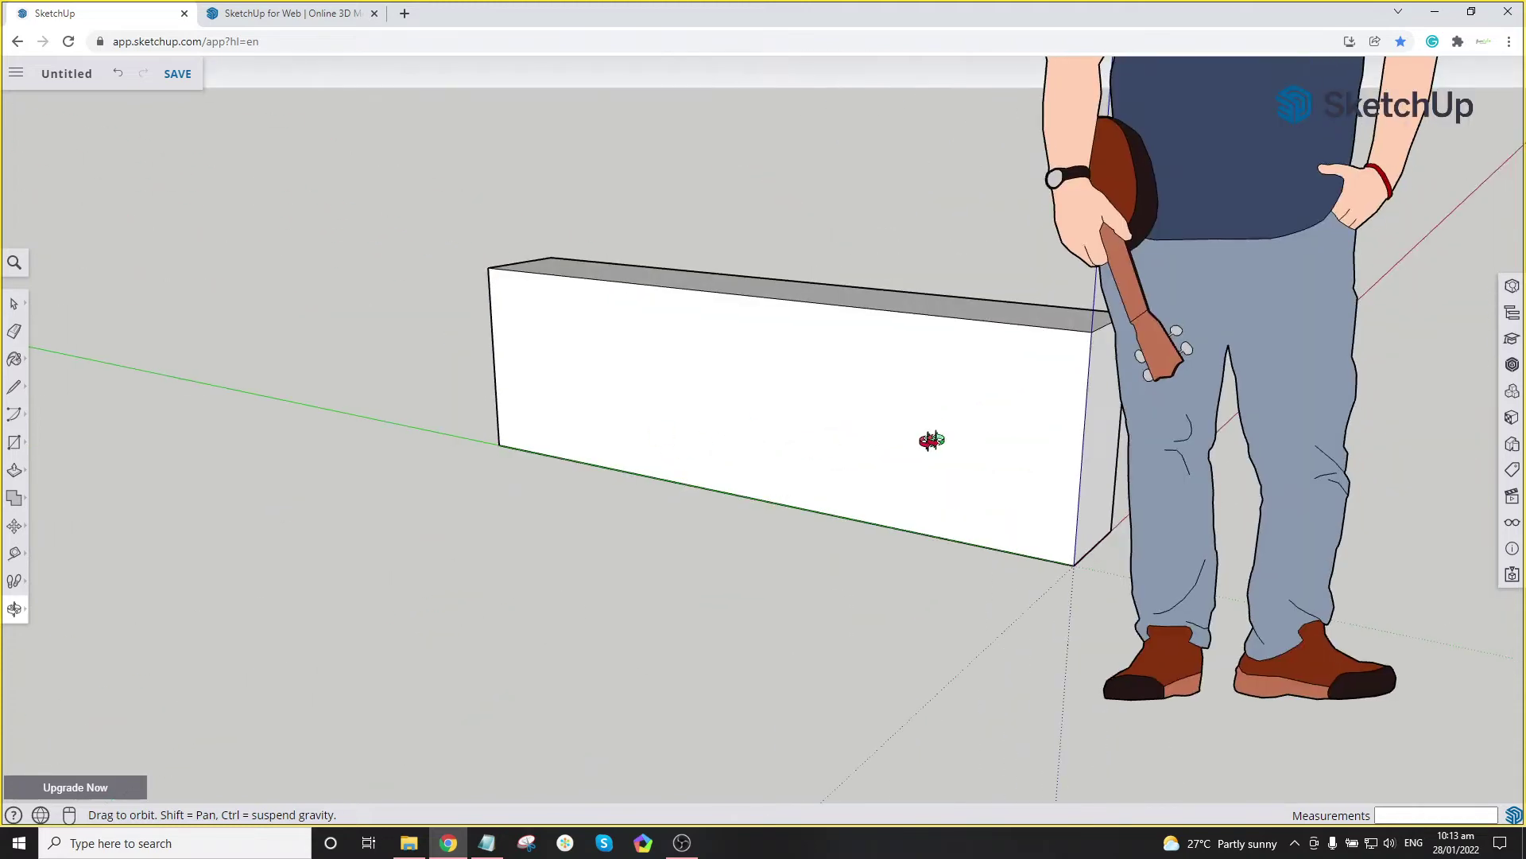
pyautogui.moveTo(1073, 547); pyautogui.dragTo(460, 552)
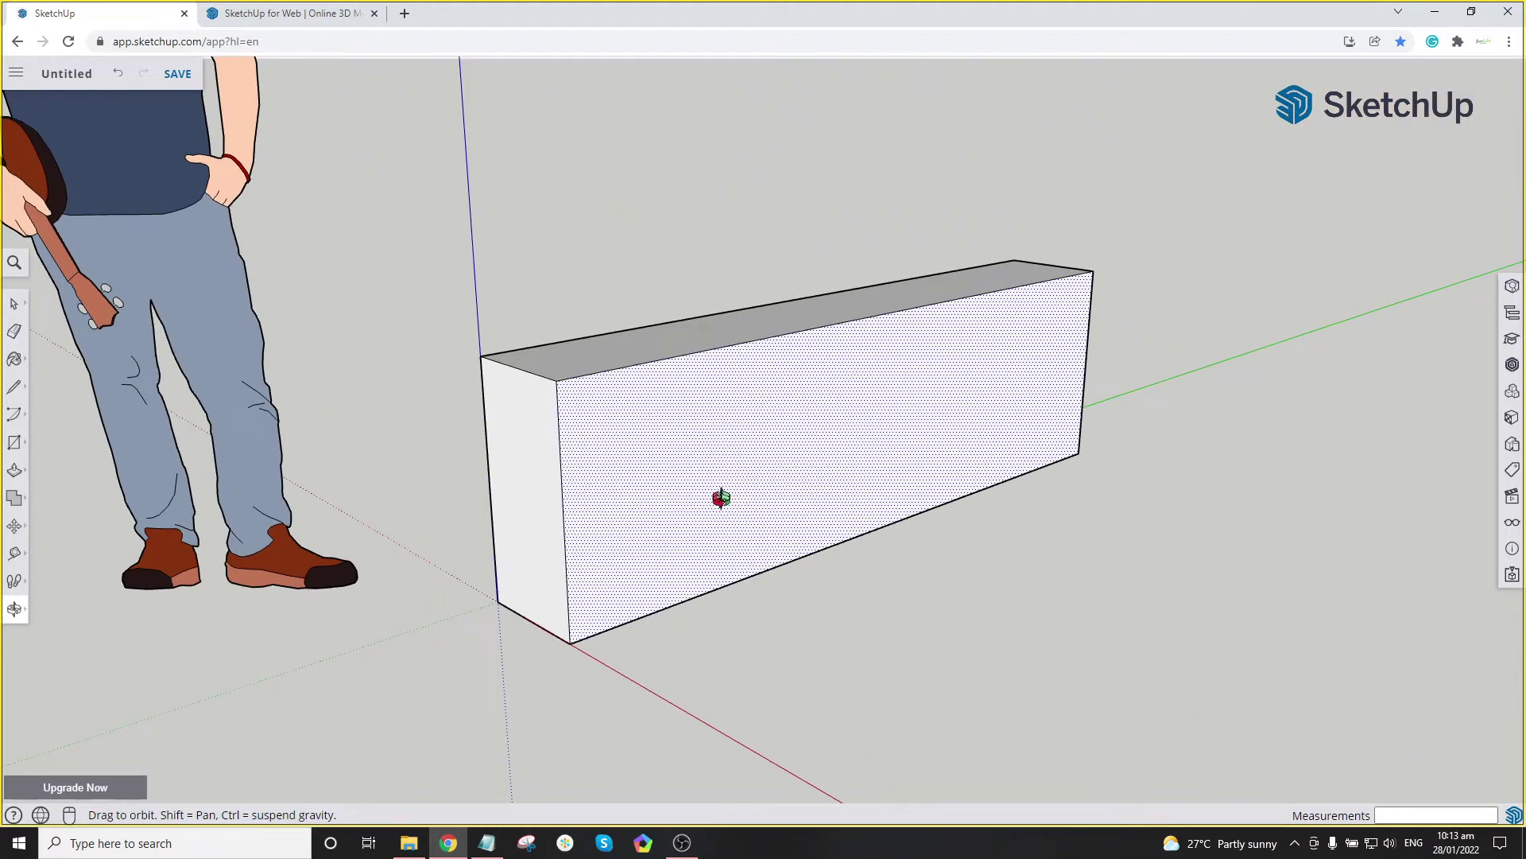
pyautogui.moveTo(983, 560); pyautogui.dragTo(1015, 532)
pyautogui.scroll(4, 616, 605)
pyautogui.press('c')
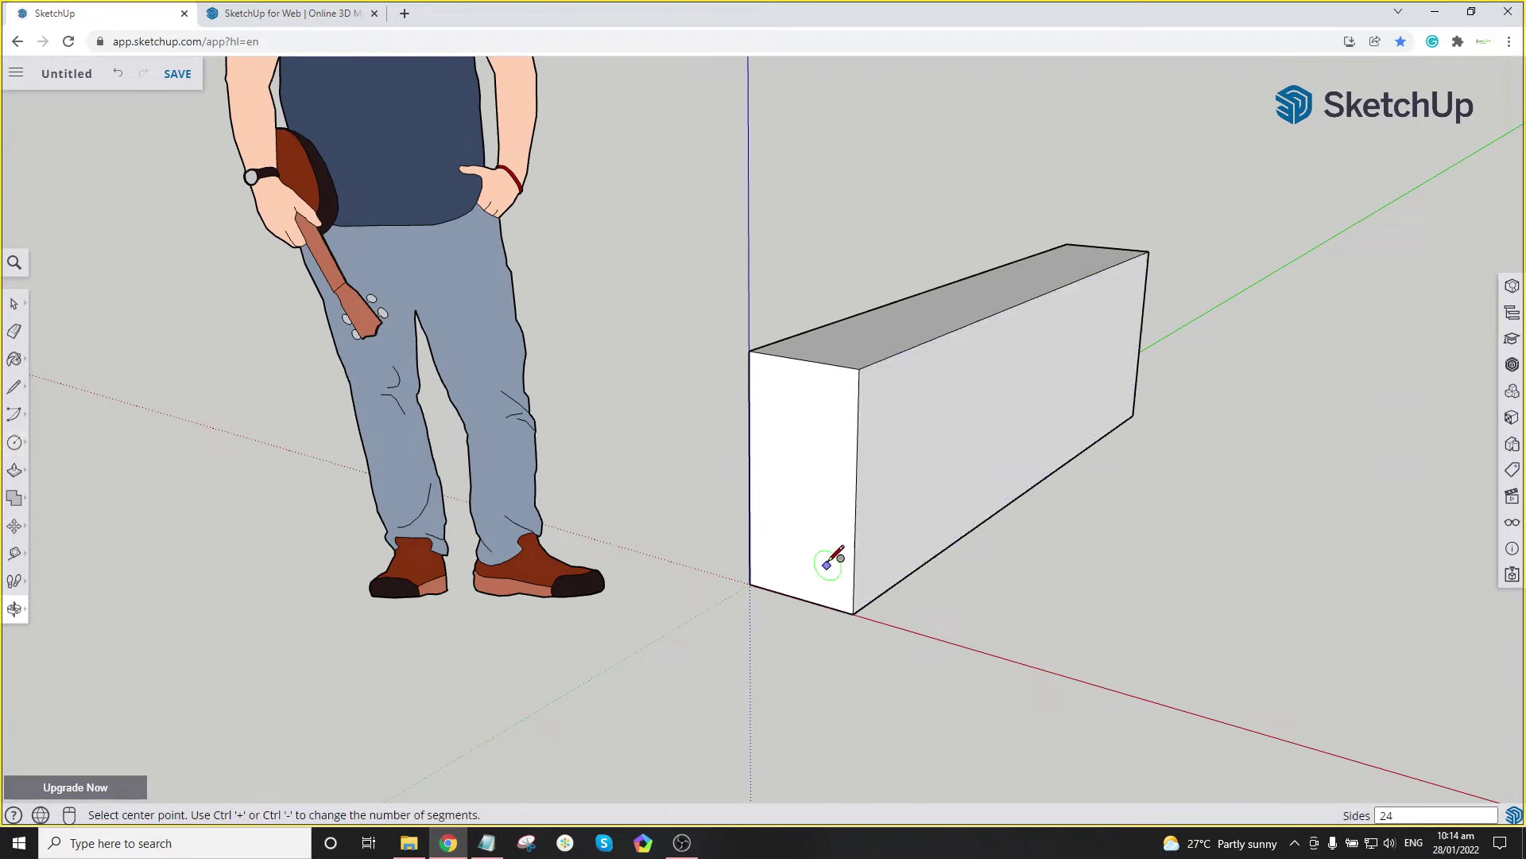
pyautogui.scroll(1, 801, 561)
pyautogui.scroll(4, 806, 559)
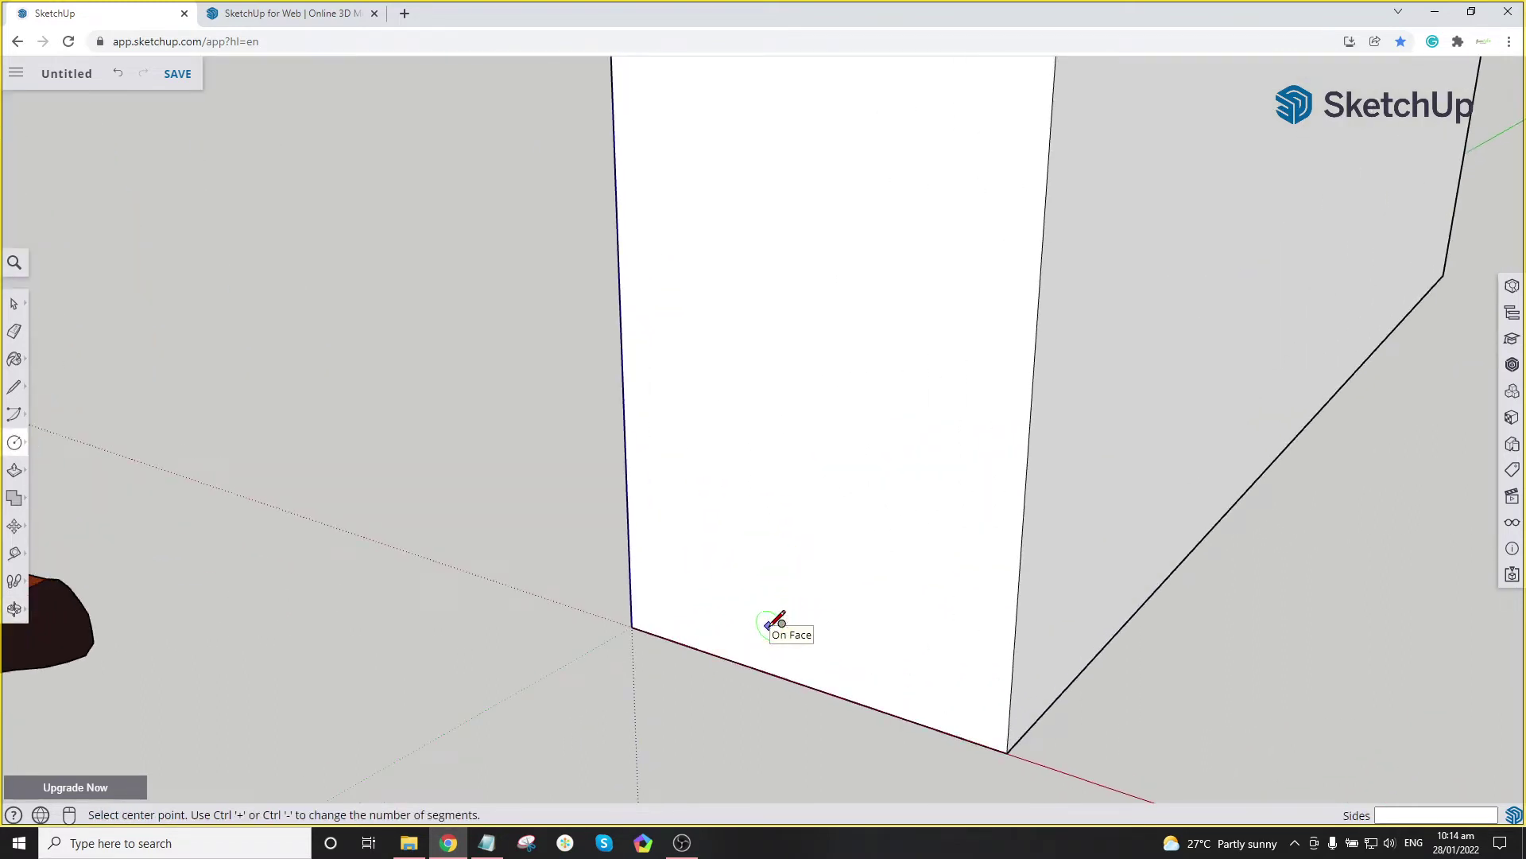
pyautogui.scroll(-5, 775, 620)
# Step: Draw a vertical line on the box's end face at the origin, from the top edge's midpoint to the bottom edge's midpoint
pyautogui.press('l')
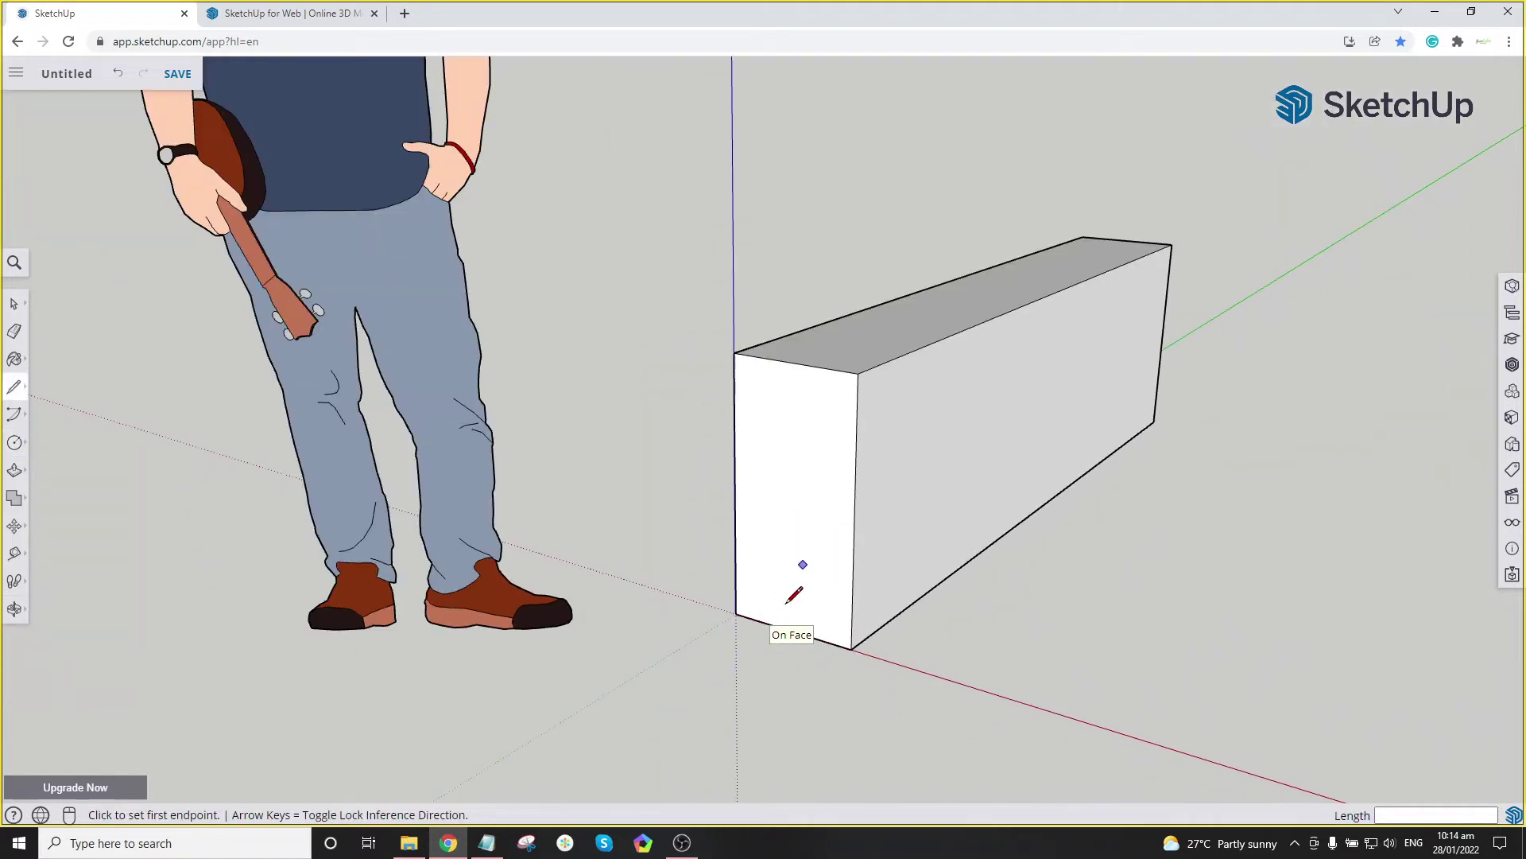
pyautogui.click(793, 362)
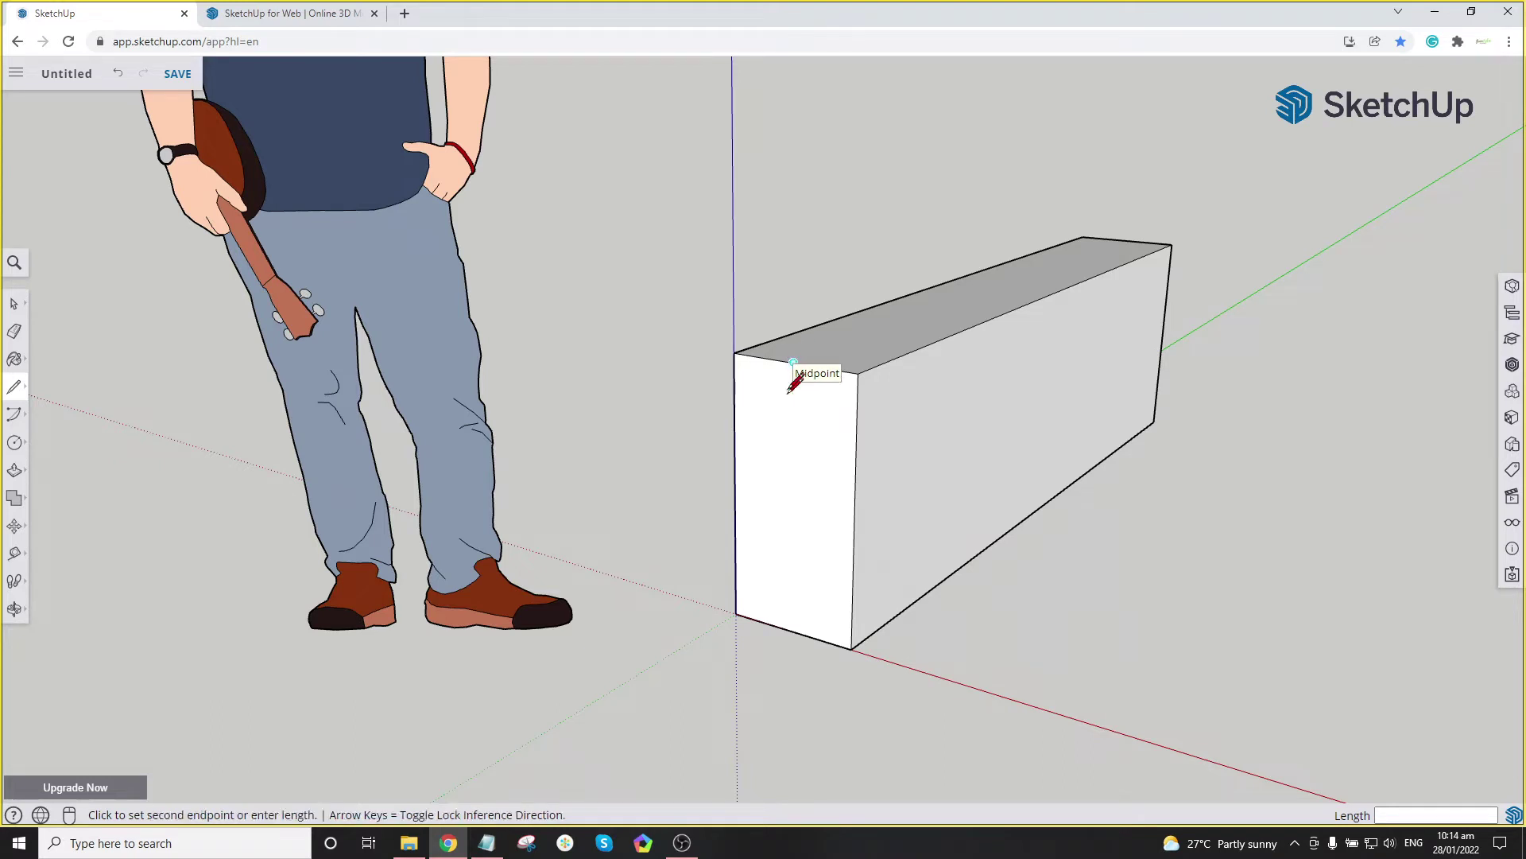
pyautogui.click(791, 628)
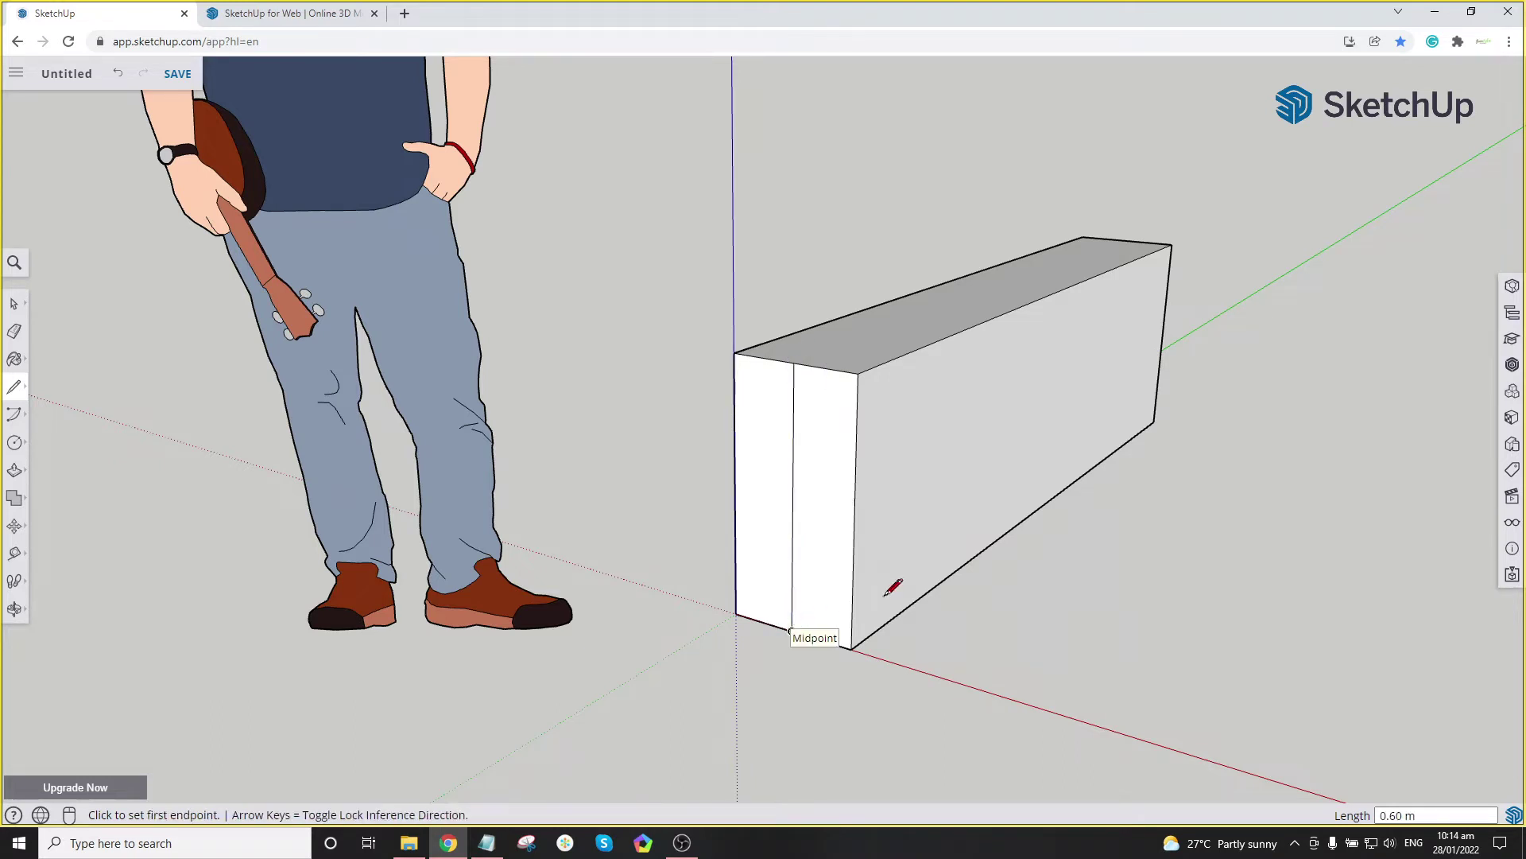
pyautogui.press('space')
# Step: Draw a circle of 0.05 m radius on the end face beside the centre line, and undo it
pyautogui.scroll(2, 844, 576)
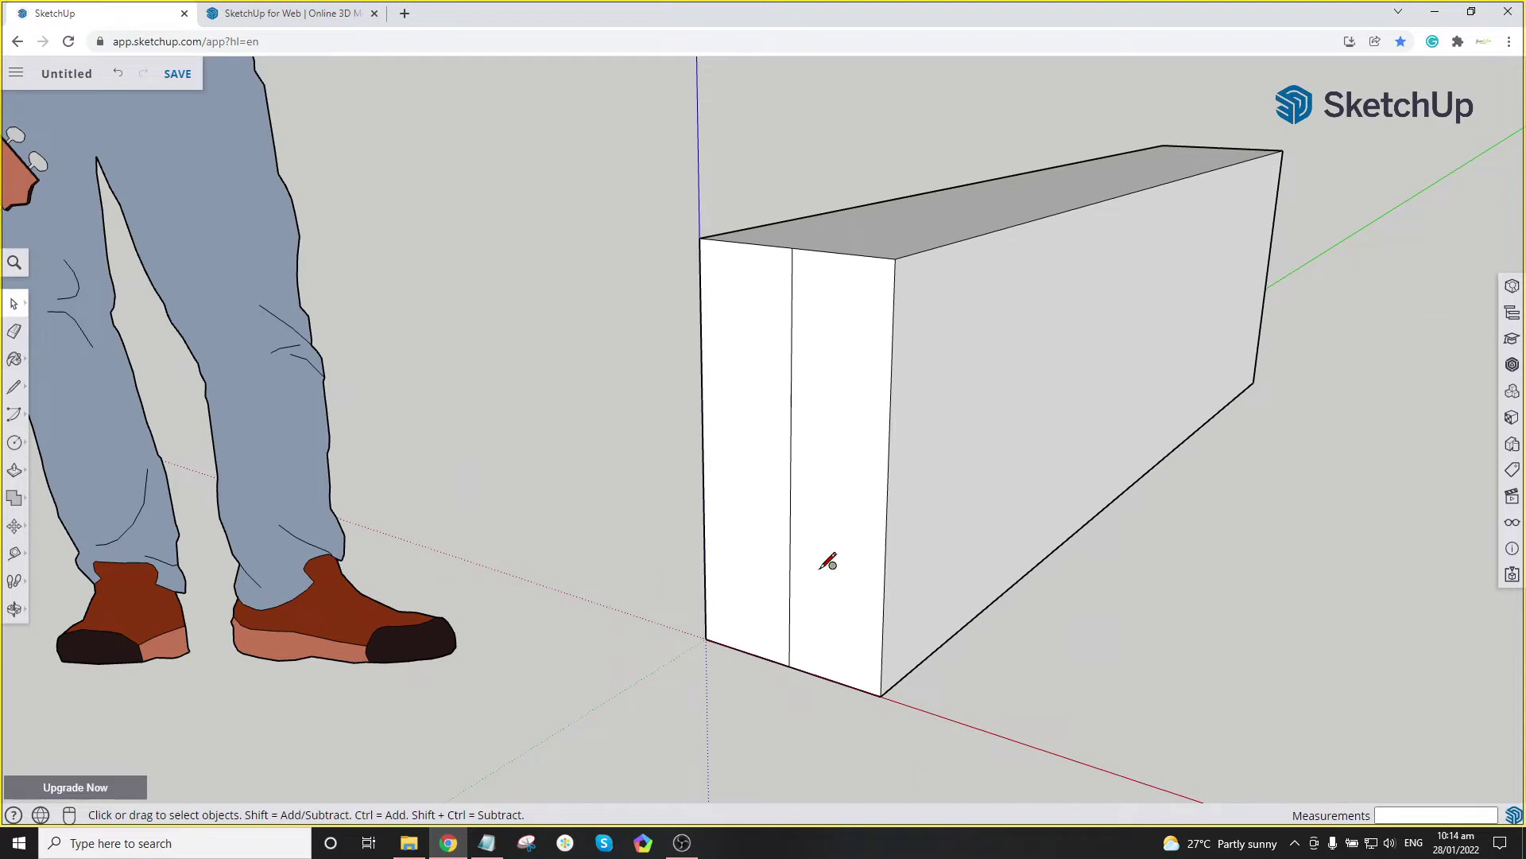
pyautogui.press('c')
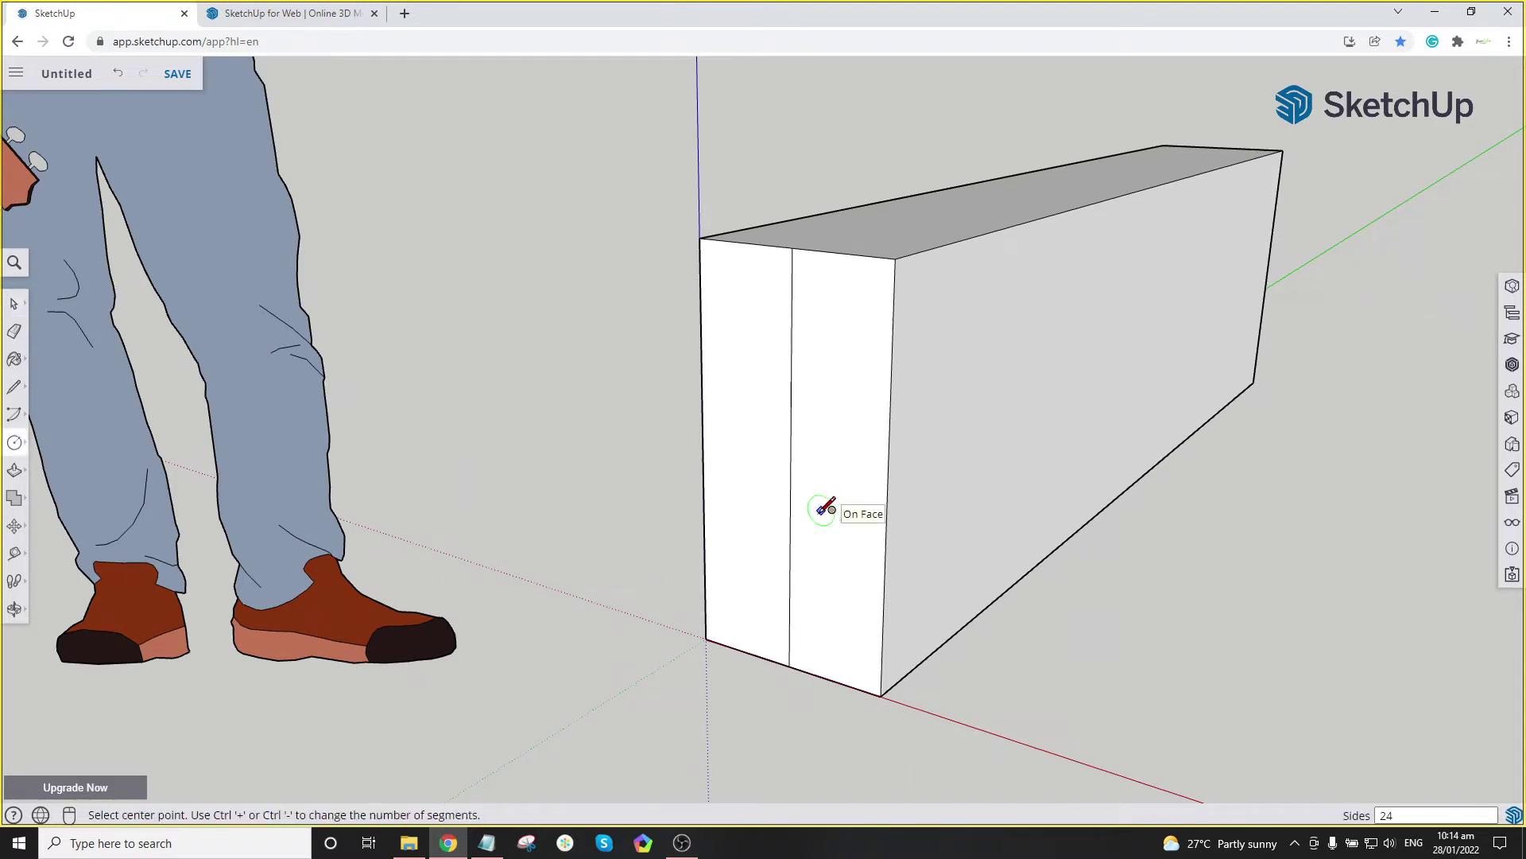
pyautogui.click(819, 511)
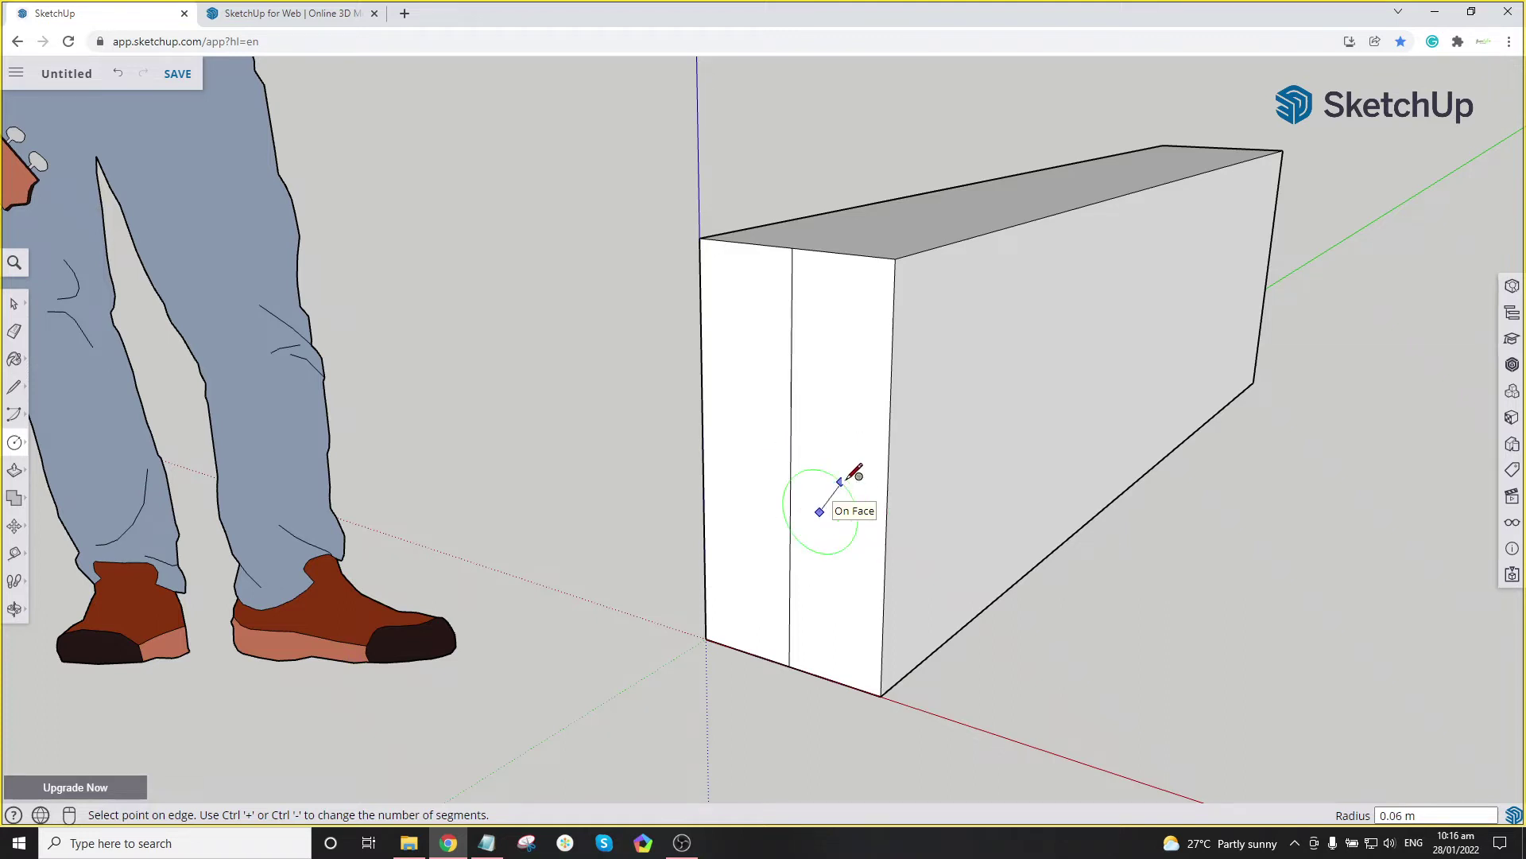
pyautogui.scroll(2, 849, 487)
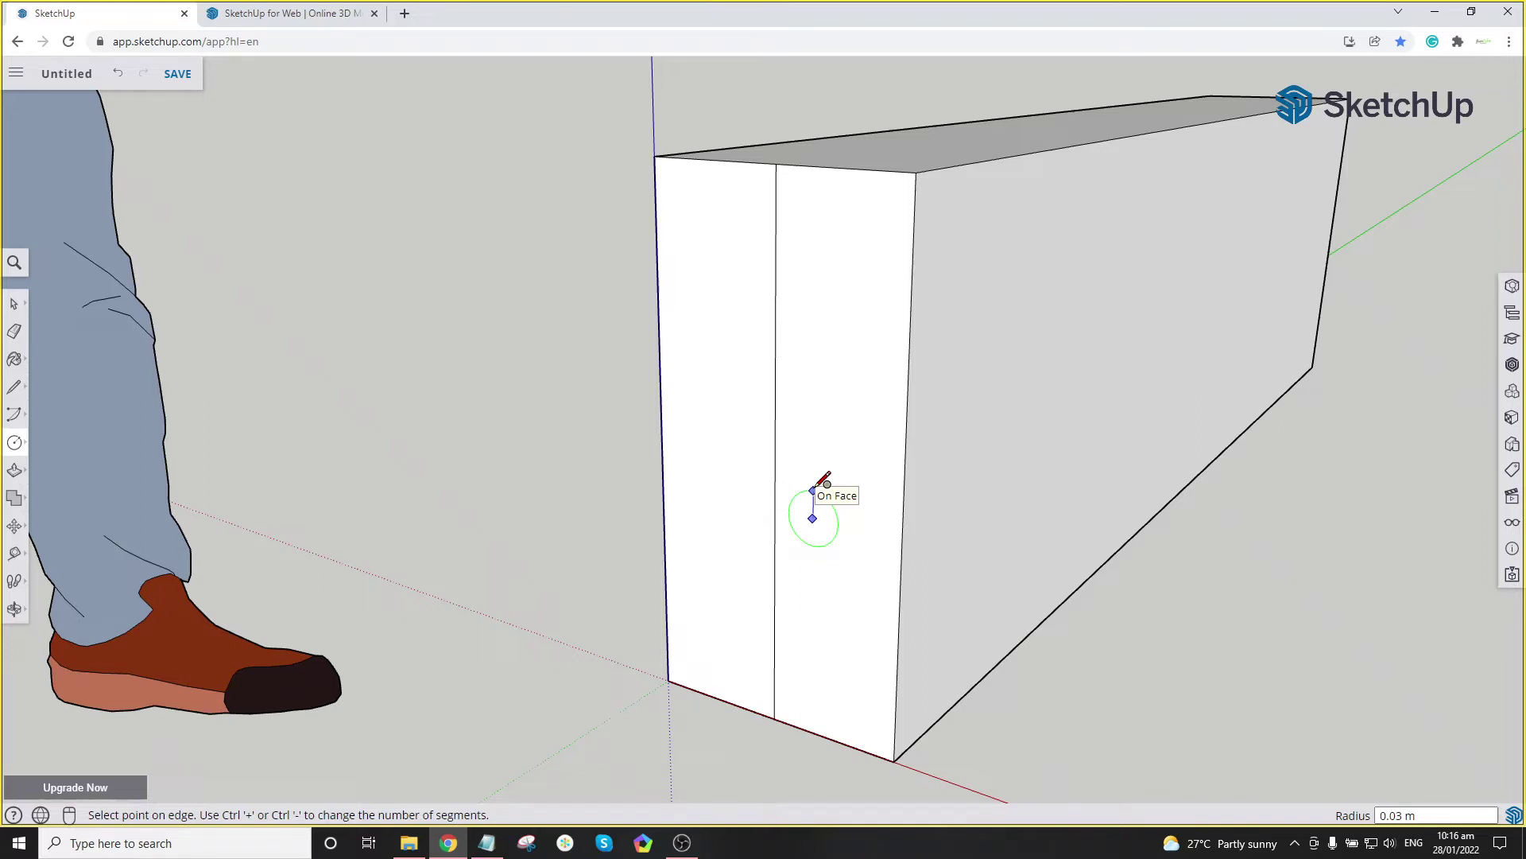
pyautogui.write('0')
pyautogui.click(818, 484)
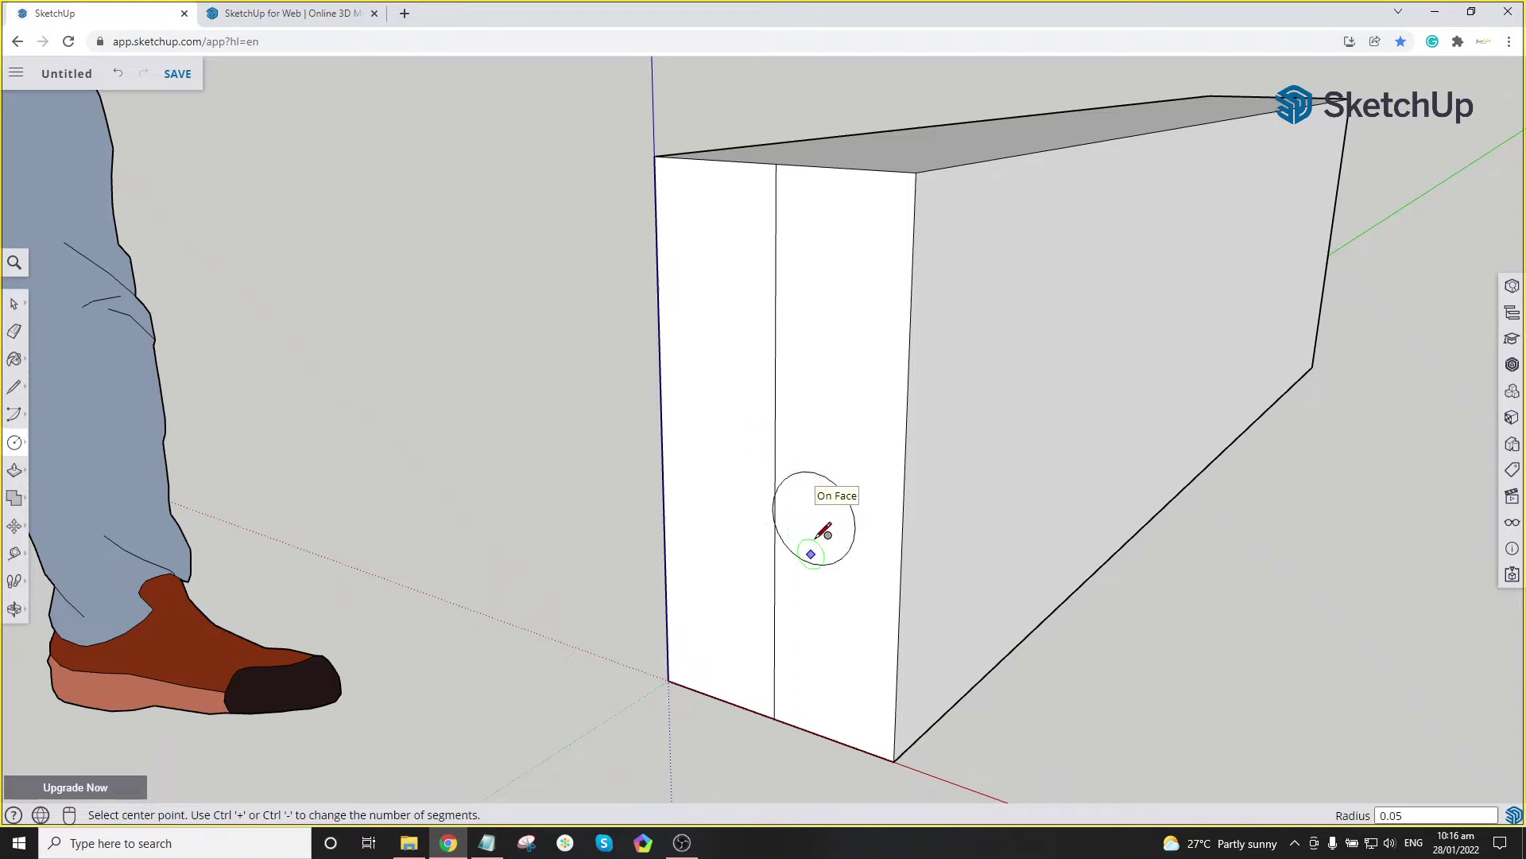
pyautogui.scroll(5, 823, 527)
pyautogui.scroll(-4, 823, 531)
pyautogui.hotkey('ctrl', 'z')
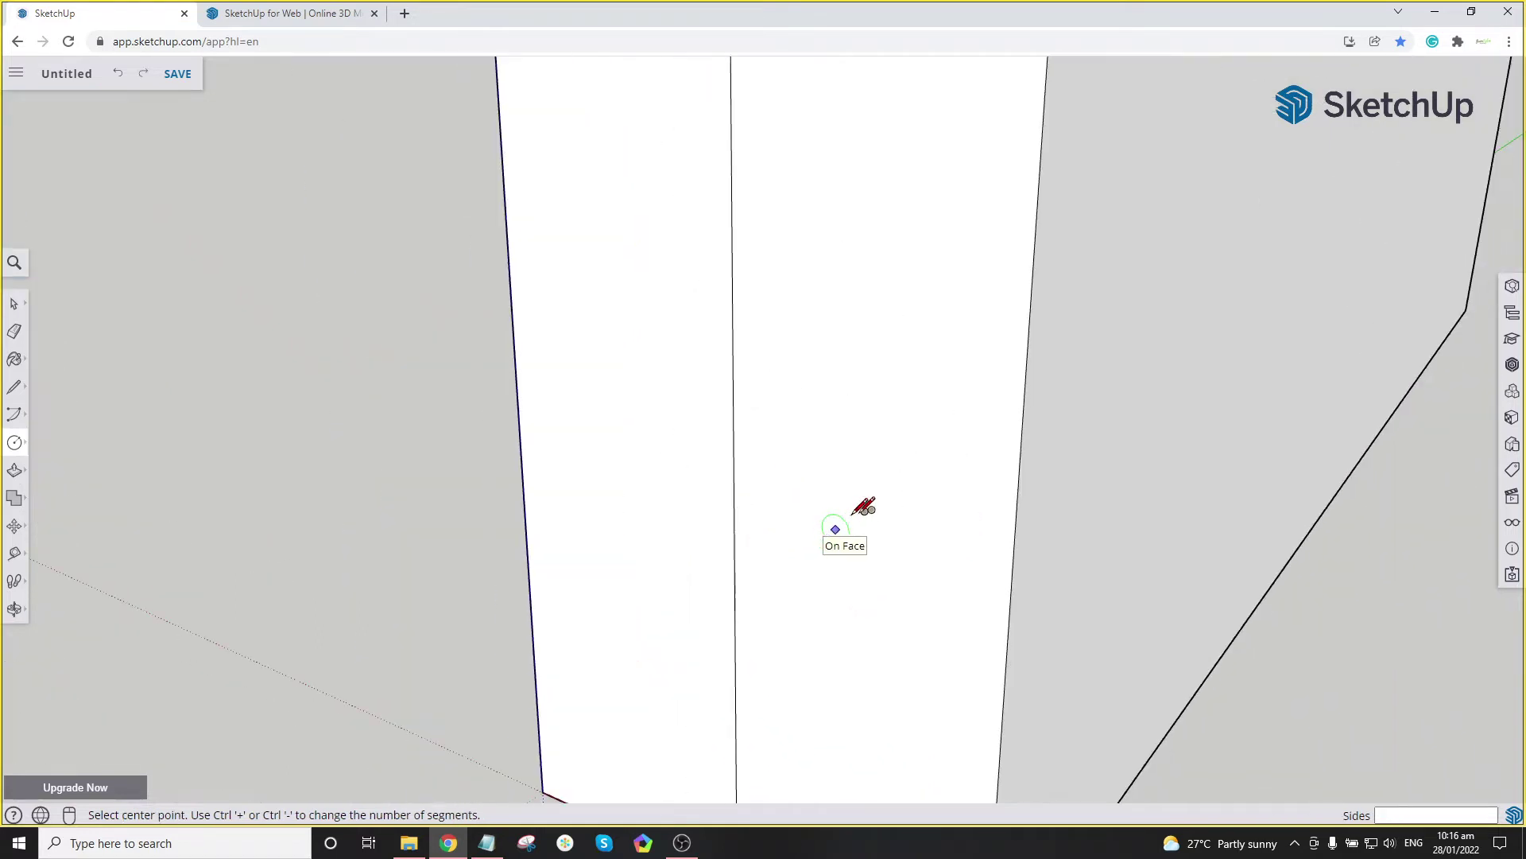
# Step: Try to draw a circle of 0.005 m radius on the end face, between the centre line and the outer edge
pyautogui.click(886, 506)
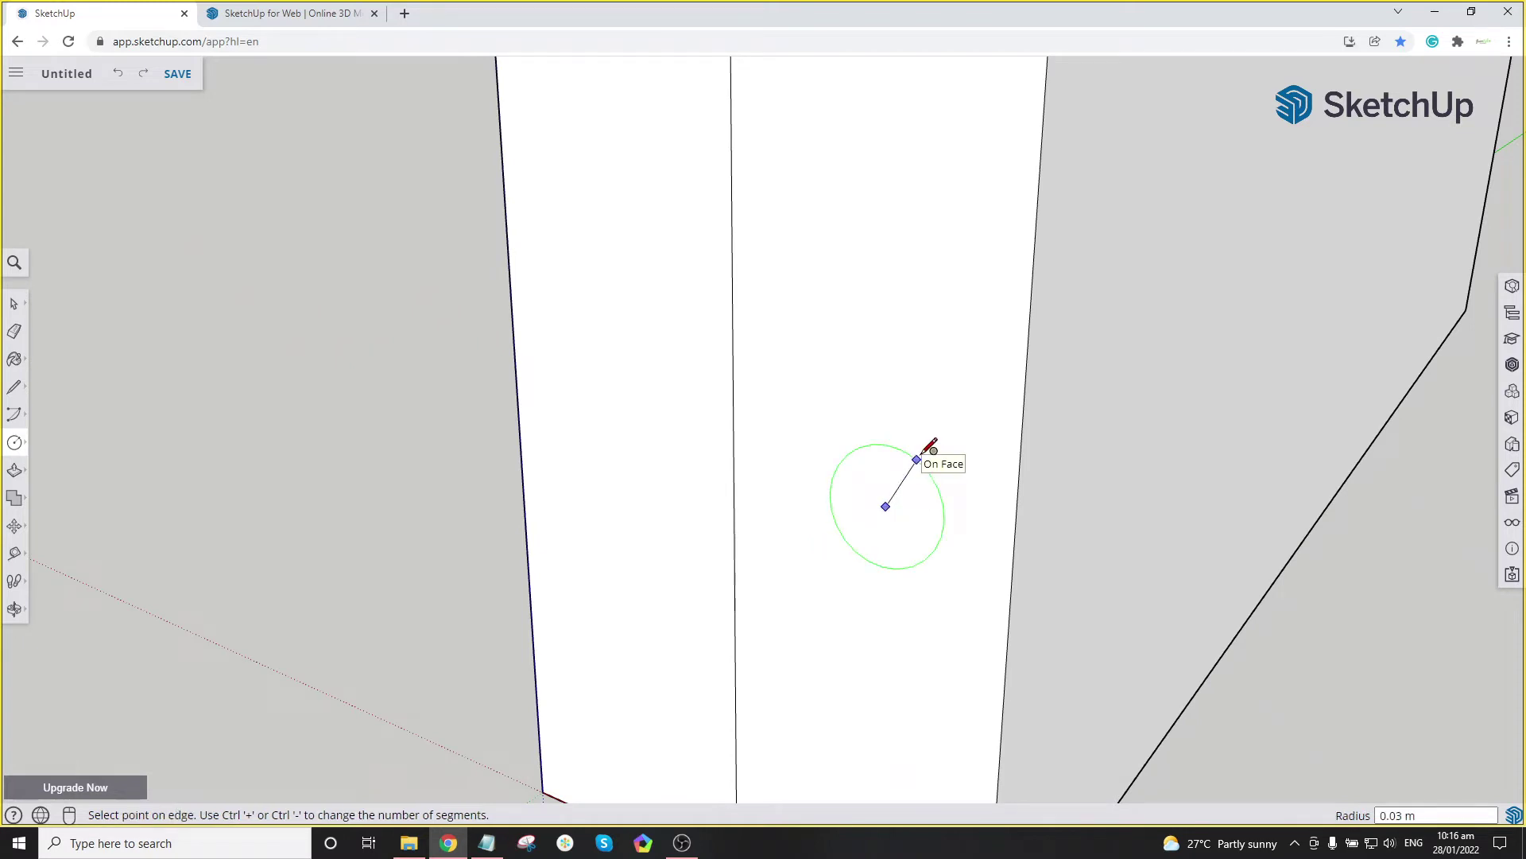
pyautogui.write('.005')
pyautogui.press('Return')
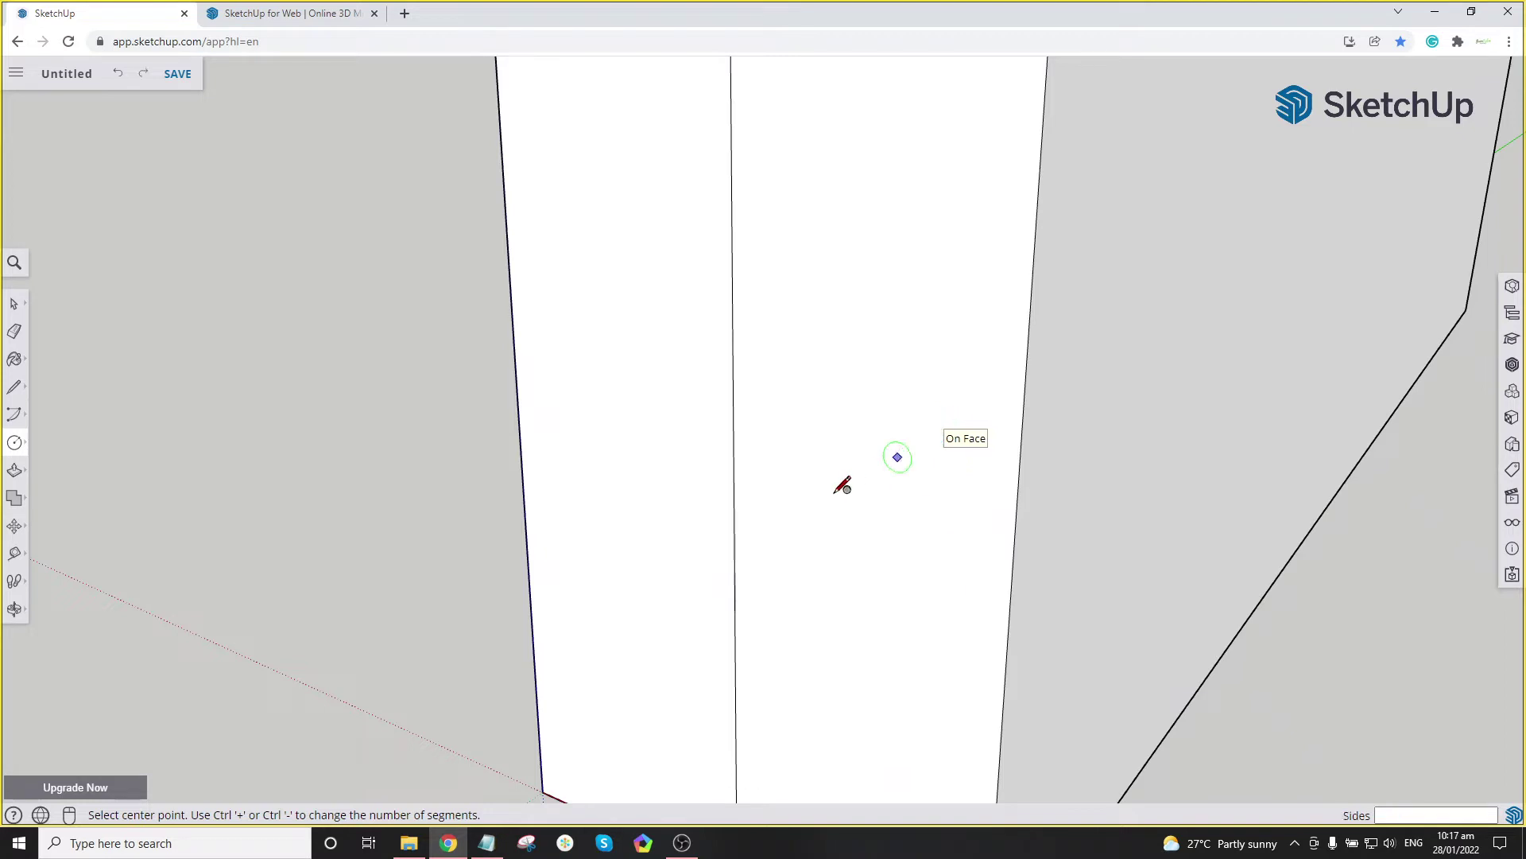
# Step: Draw a circle of 0.05 m radius on the end face, between the centre line and the edge farther from the origin
pyautogui.click(880, 512)
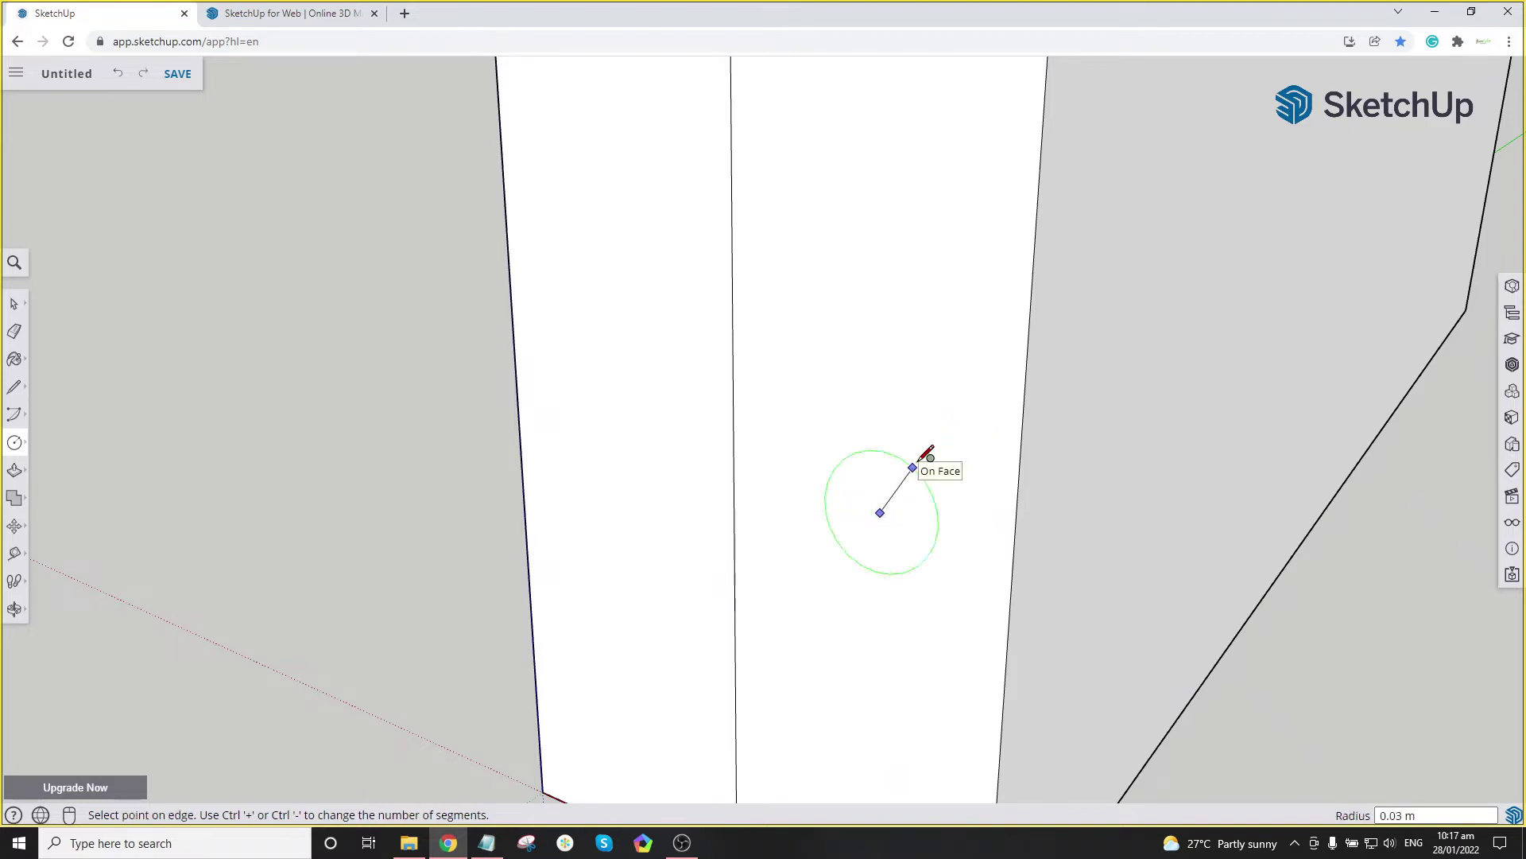
pyautogui.write('.05')
pyautogui.press('Return')
# Step: Move the circle by its centre onto the end face's vertical centre line, near the bottom edge
pyautogui.press('space')
pyautogui.scroll(-3, 901, 486)
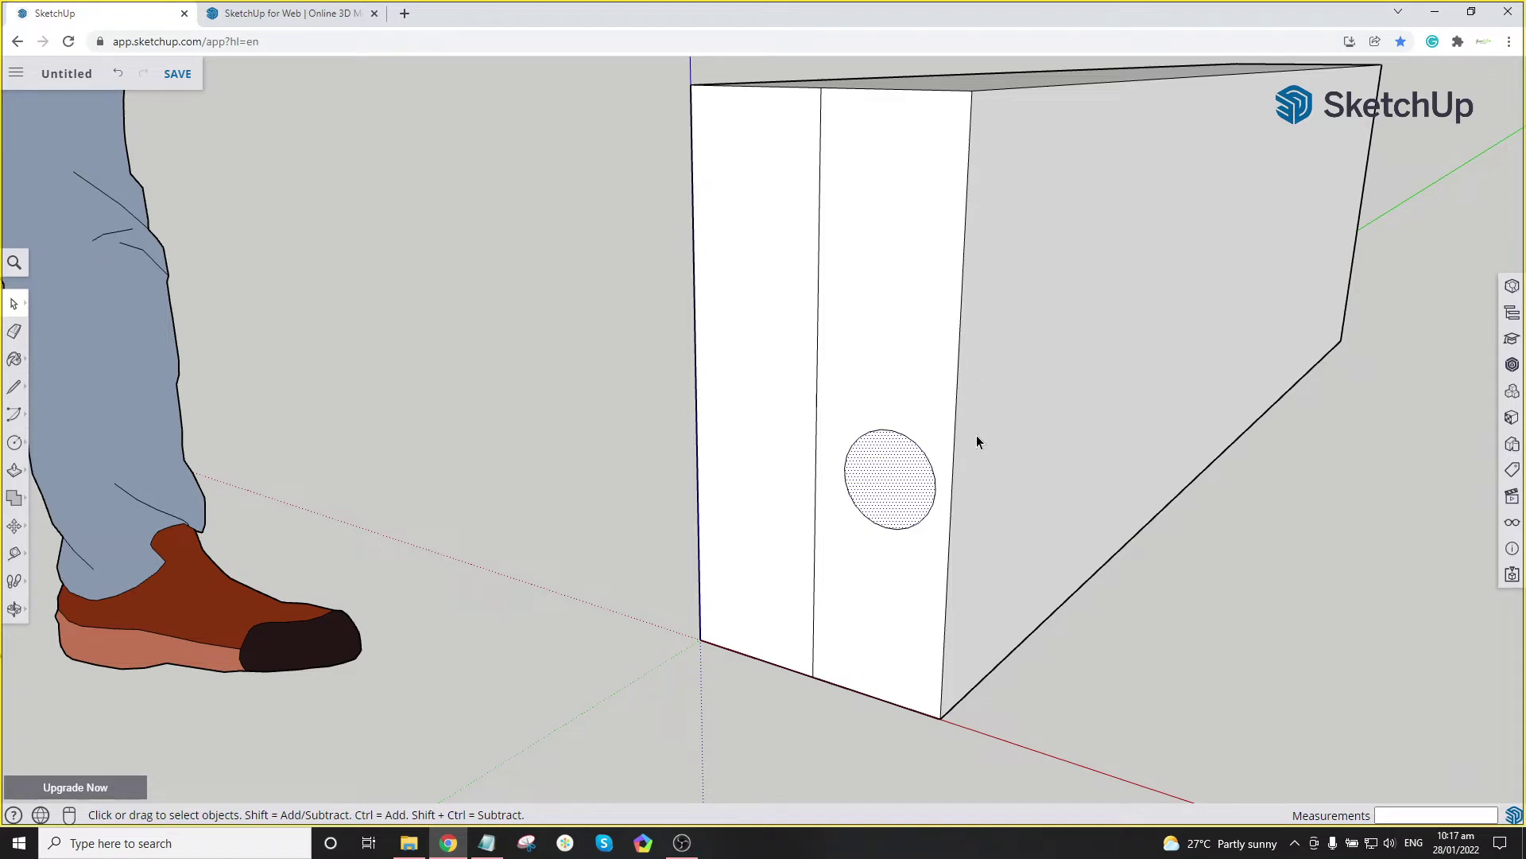
pyautogui.press('m')
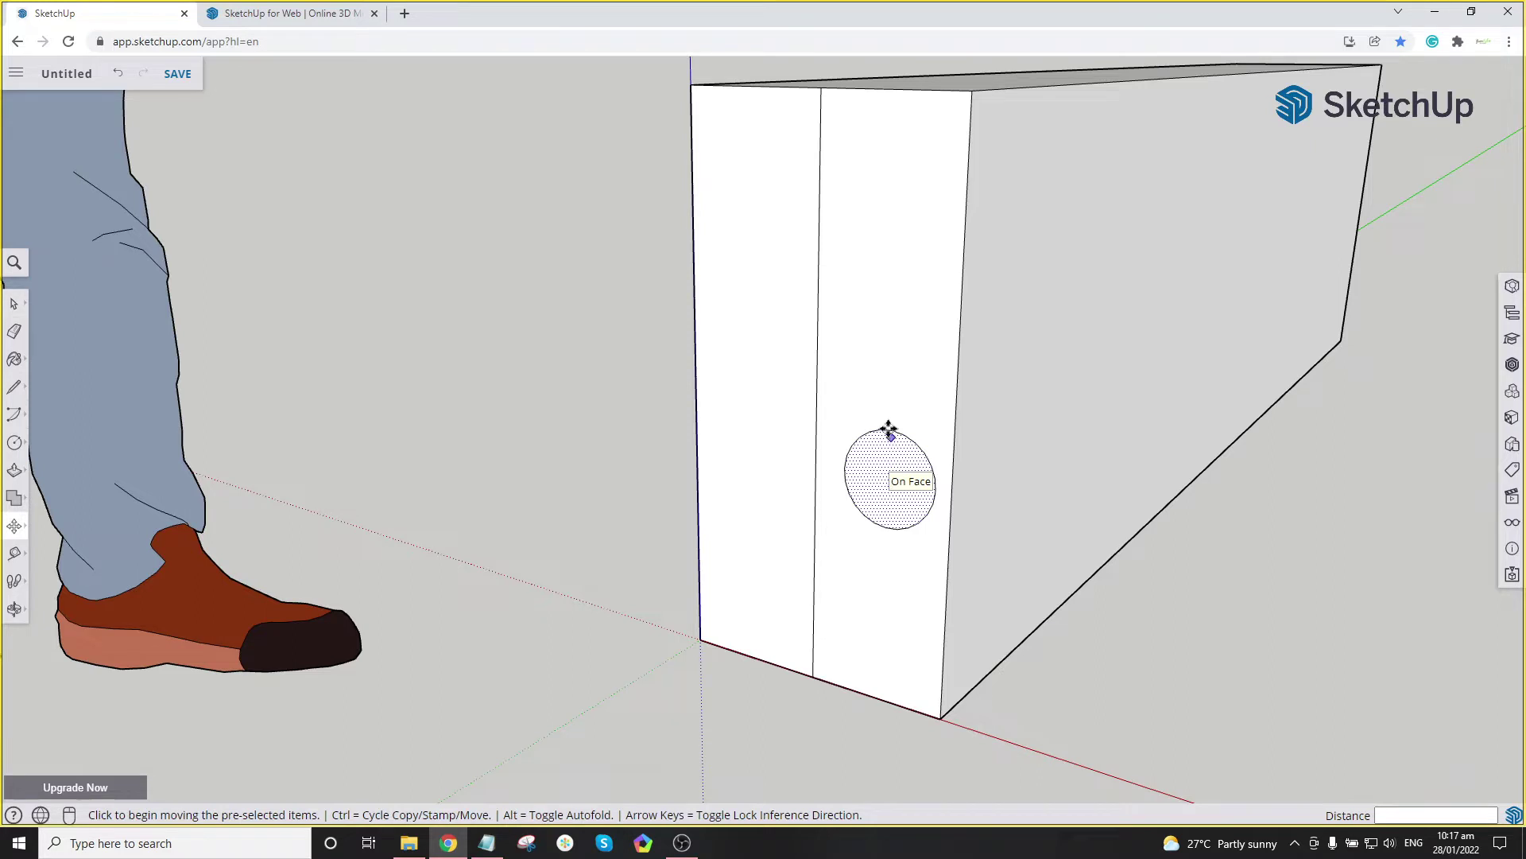
pyautogui.scroll(3, 889, 429)
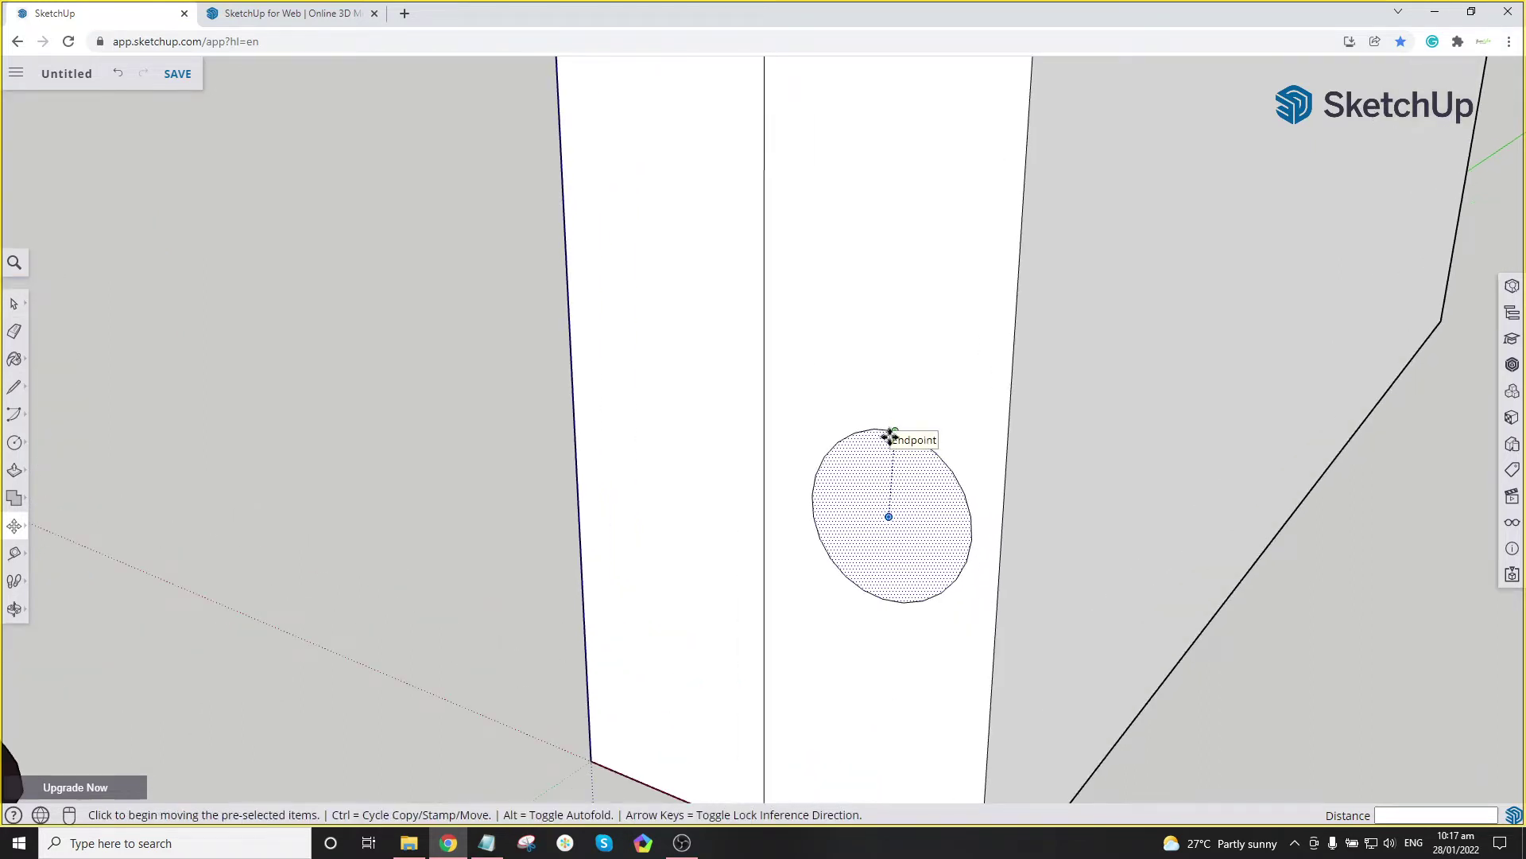
pyautogui.click(888, 517)
pyautogui.scroll(-5, 874, 525)
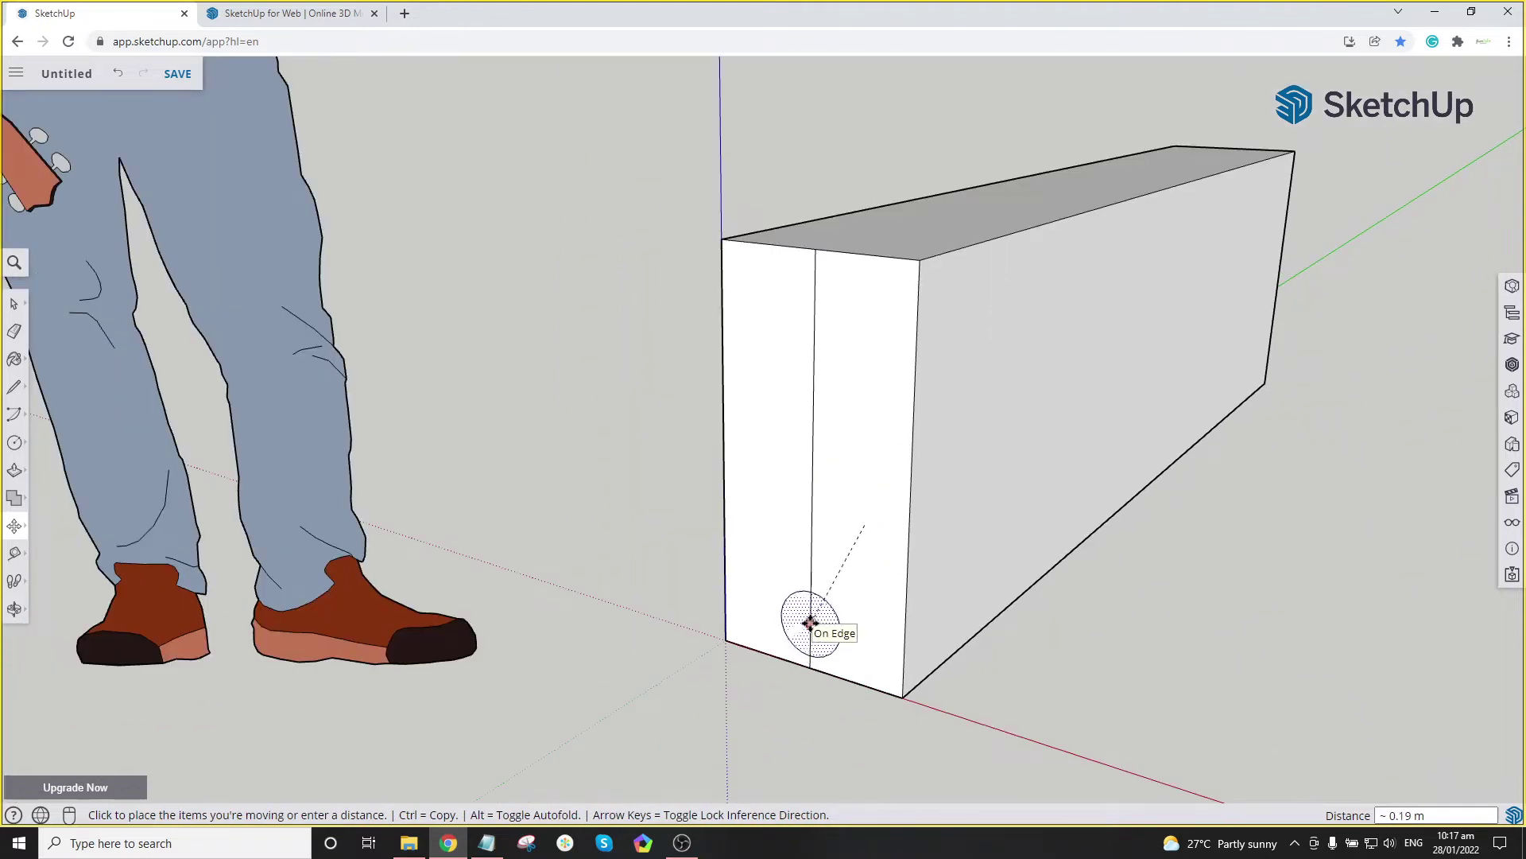
pyautogui.click(810, 621)
pyautogui.scroll(1, 883, 552)
pyautogui.press('space')
pyautogui.scroll(-1, 887, 549)
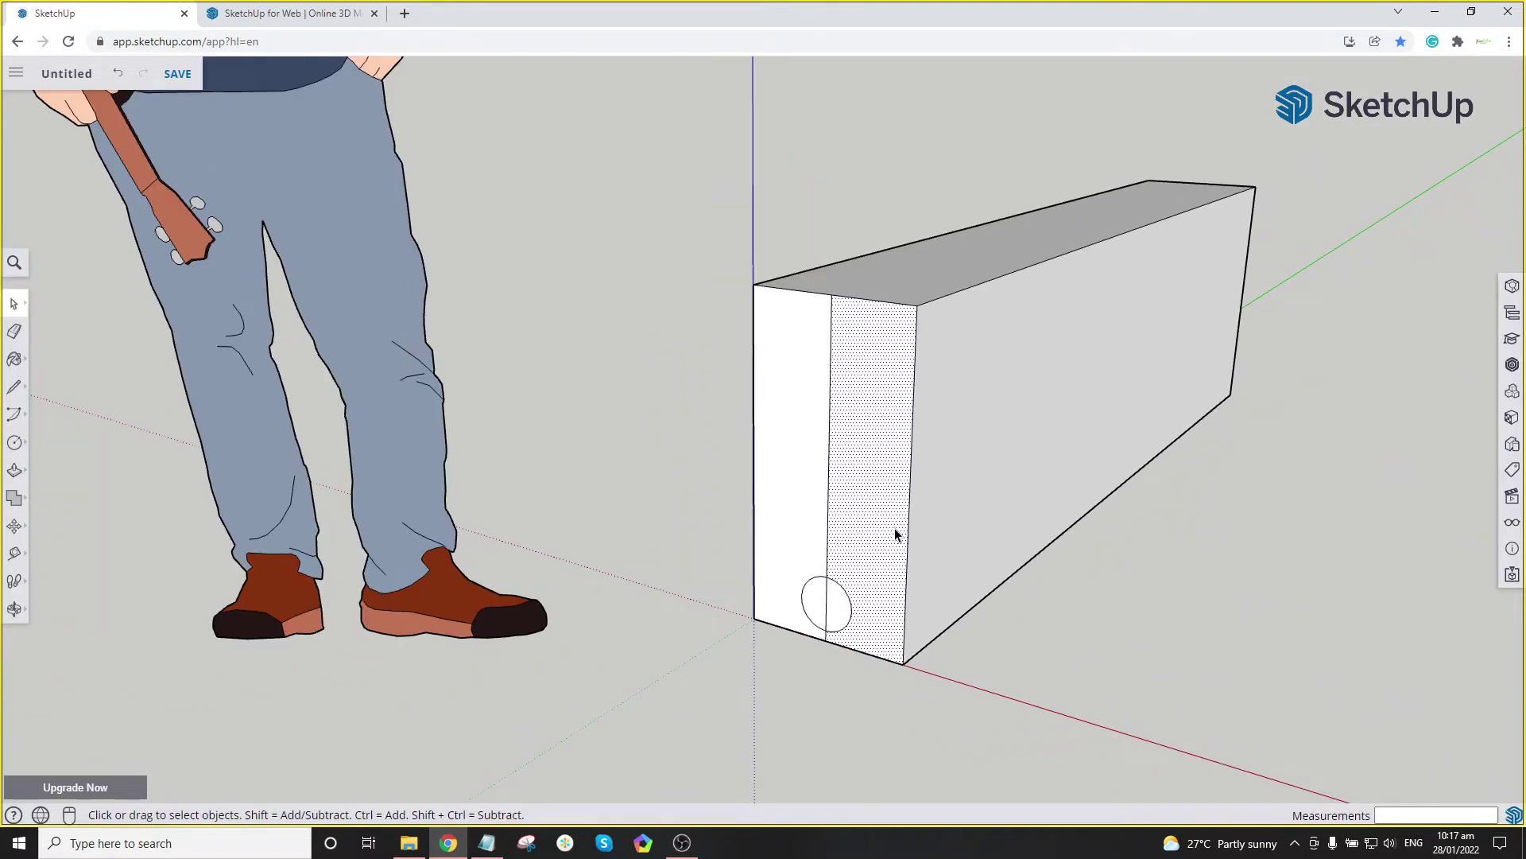
# Step: Erase all segments of the vertical centre line above, inside and below the circle on the end face
pyautogui.press('e')
pyautogui.click(829, 528)
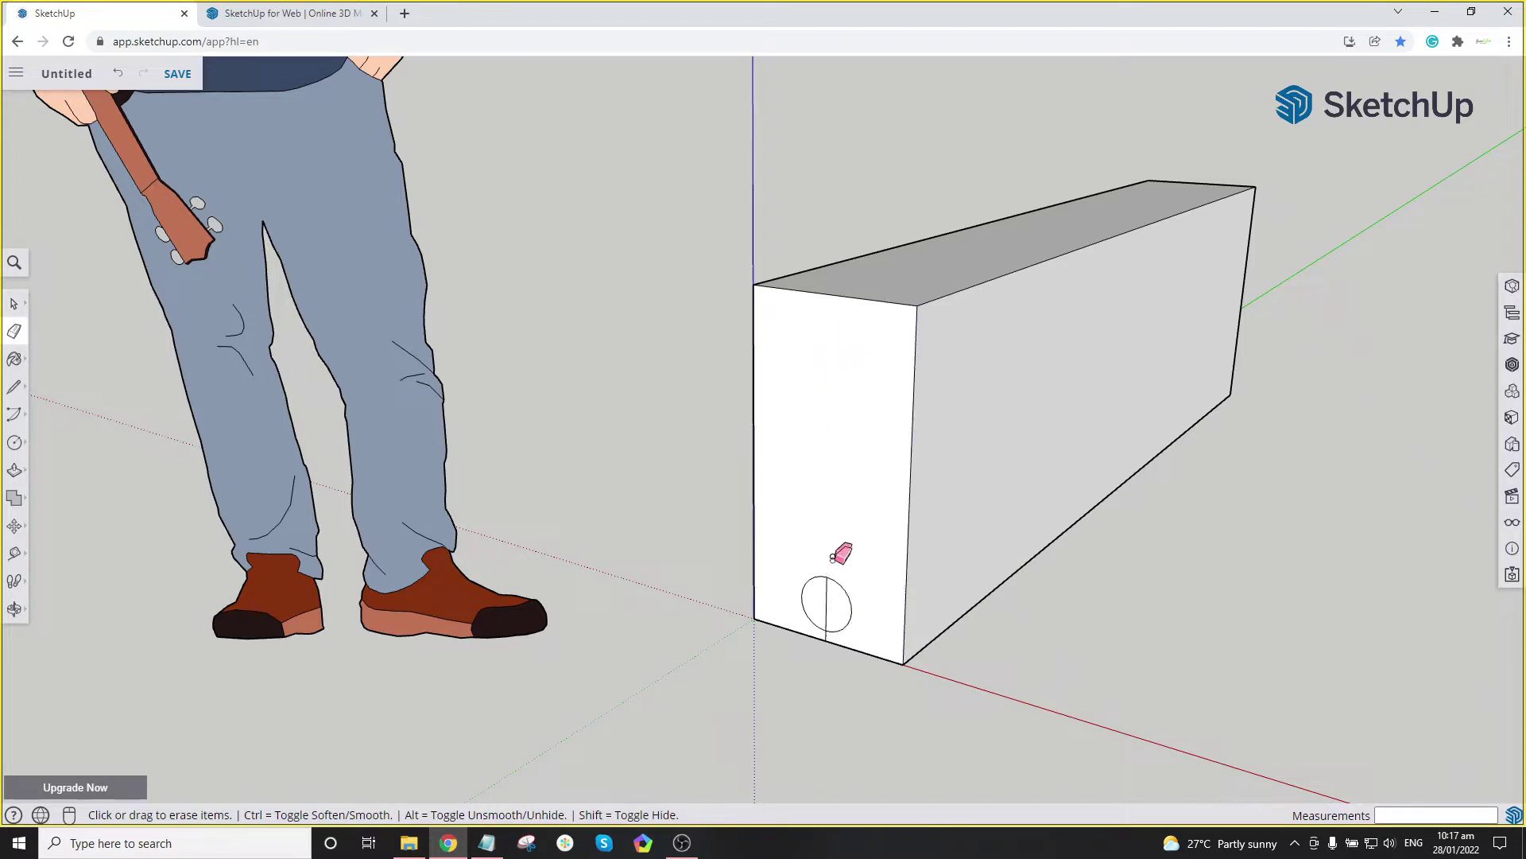
pyautogui.scroll(4, 827, 613)
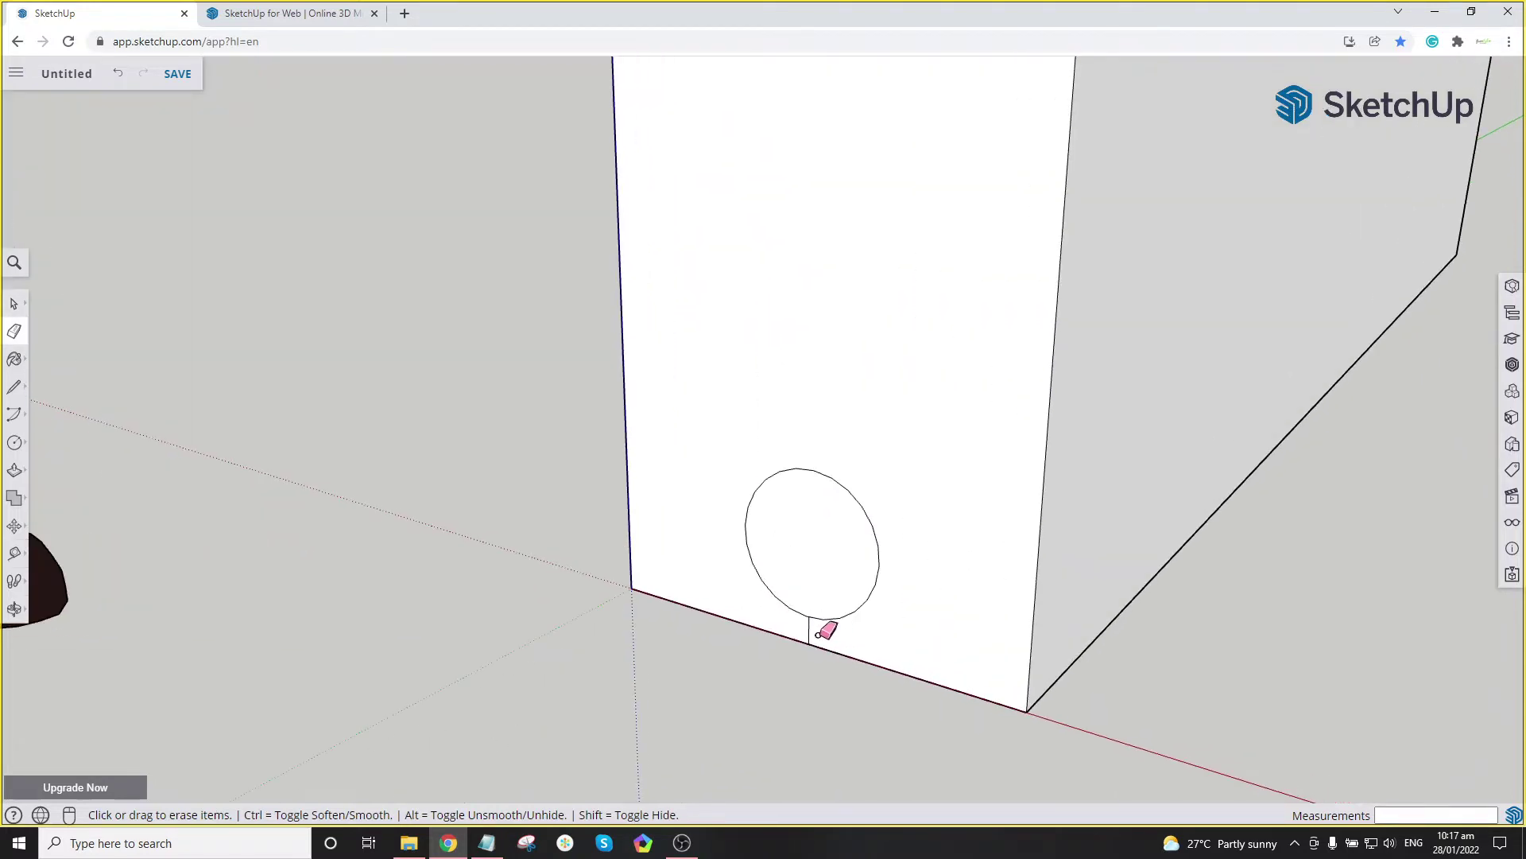
pyautogui.scroll(-2, 811, 633)
pyautogui.scroll(2, 852, 586)
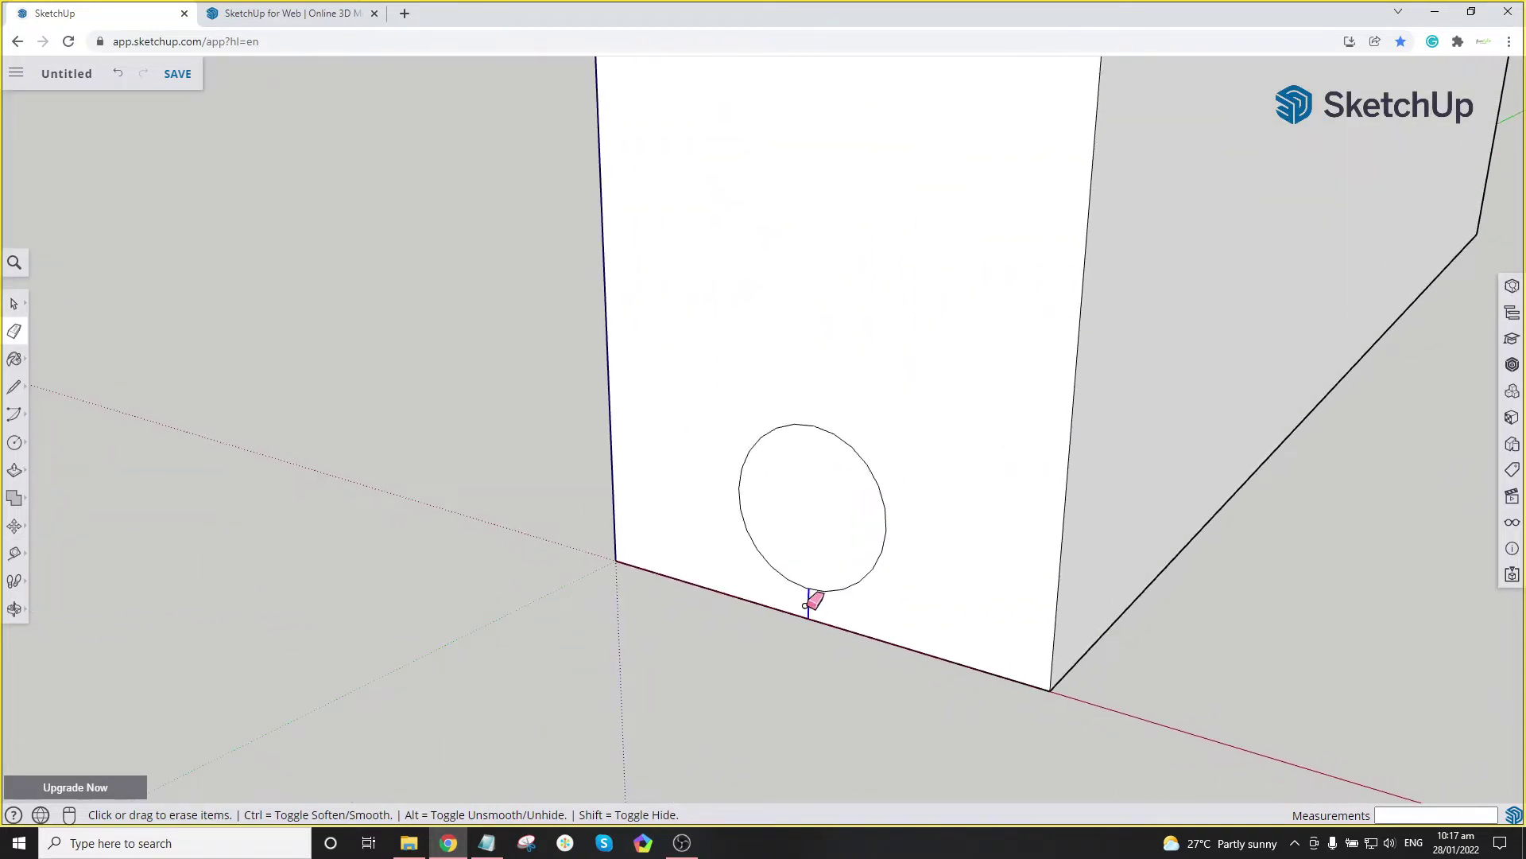
pyautogui.scroll(-1, 845, 609)
pyautogui.scroll(-3, 845, 609)
pyautogui.scroll(-1, 872, 581)
pyautogui.moveTo(865, 522); pyautogui.dragTo(892, 545, button='middle')
pyautogui.scroll(5, 892, 546)
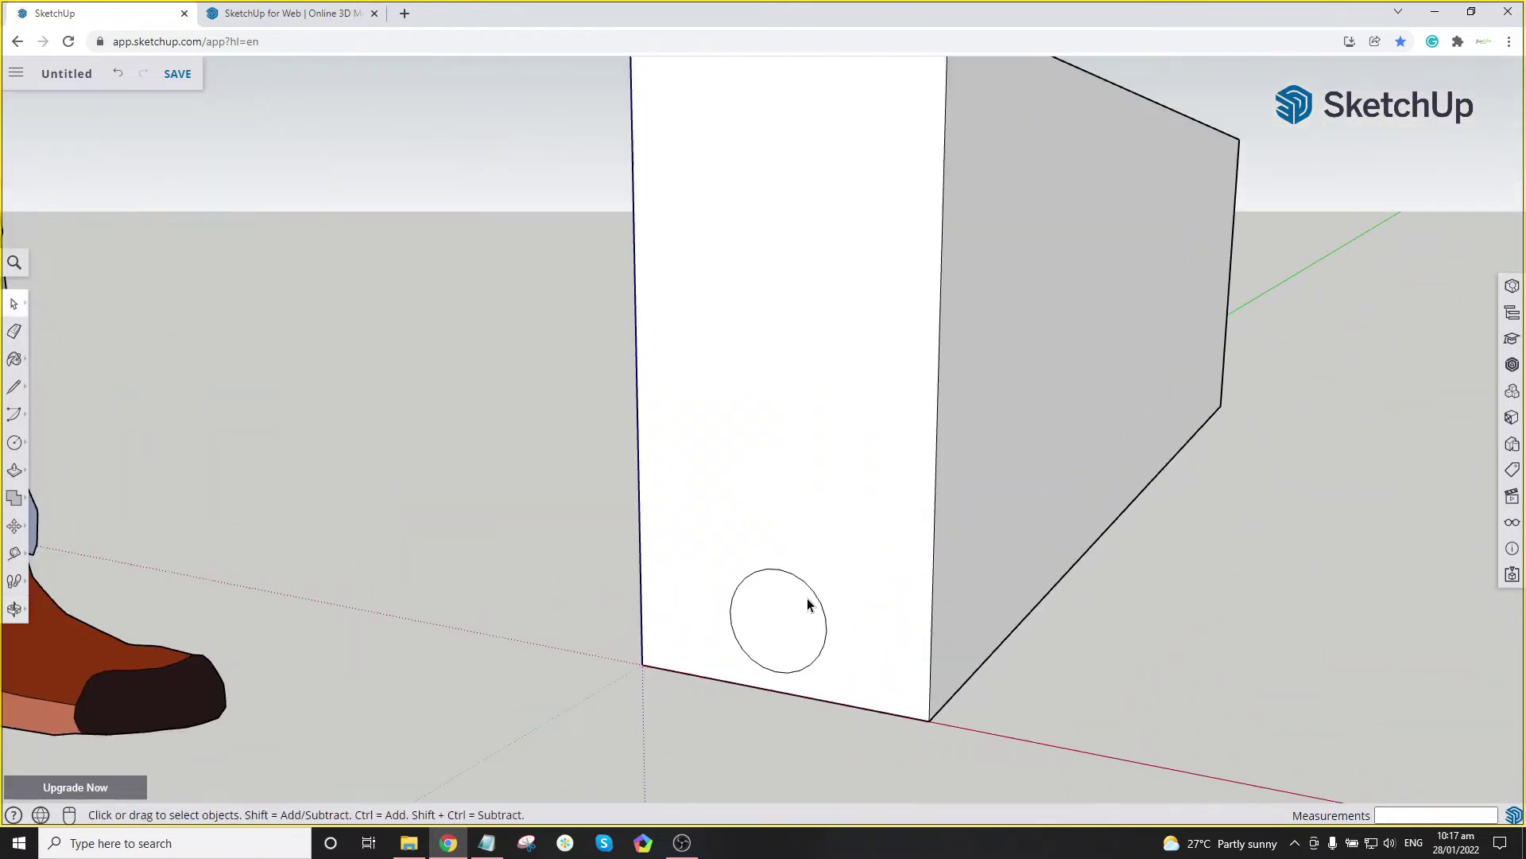
pyautogui.press('f')
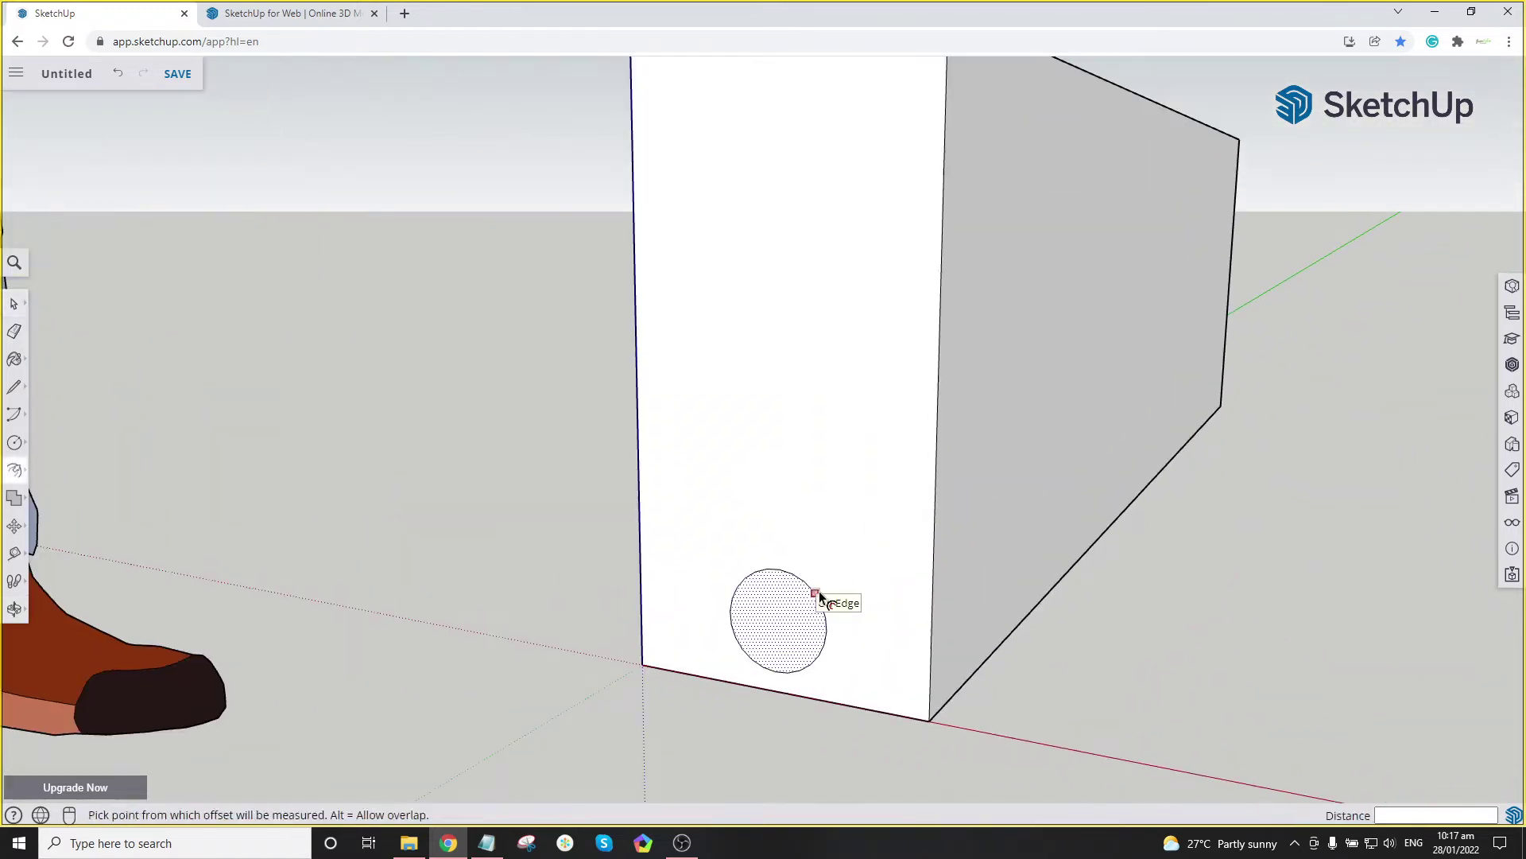
pyautogui.click(820, 589)
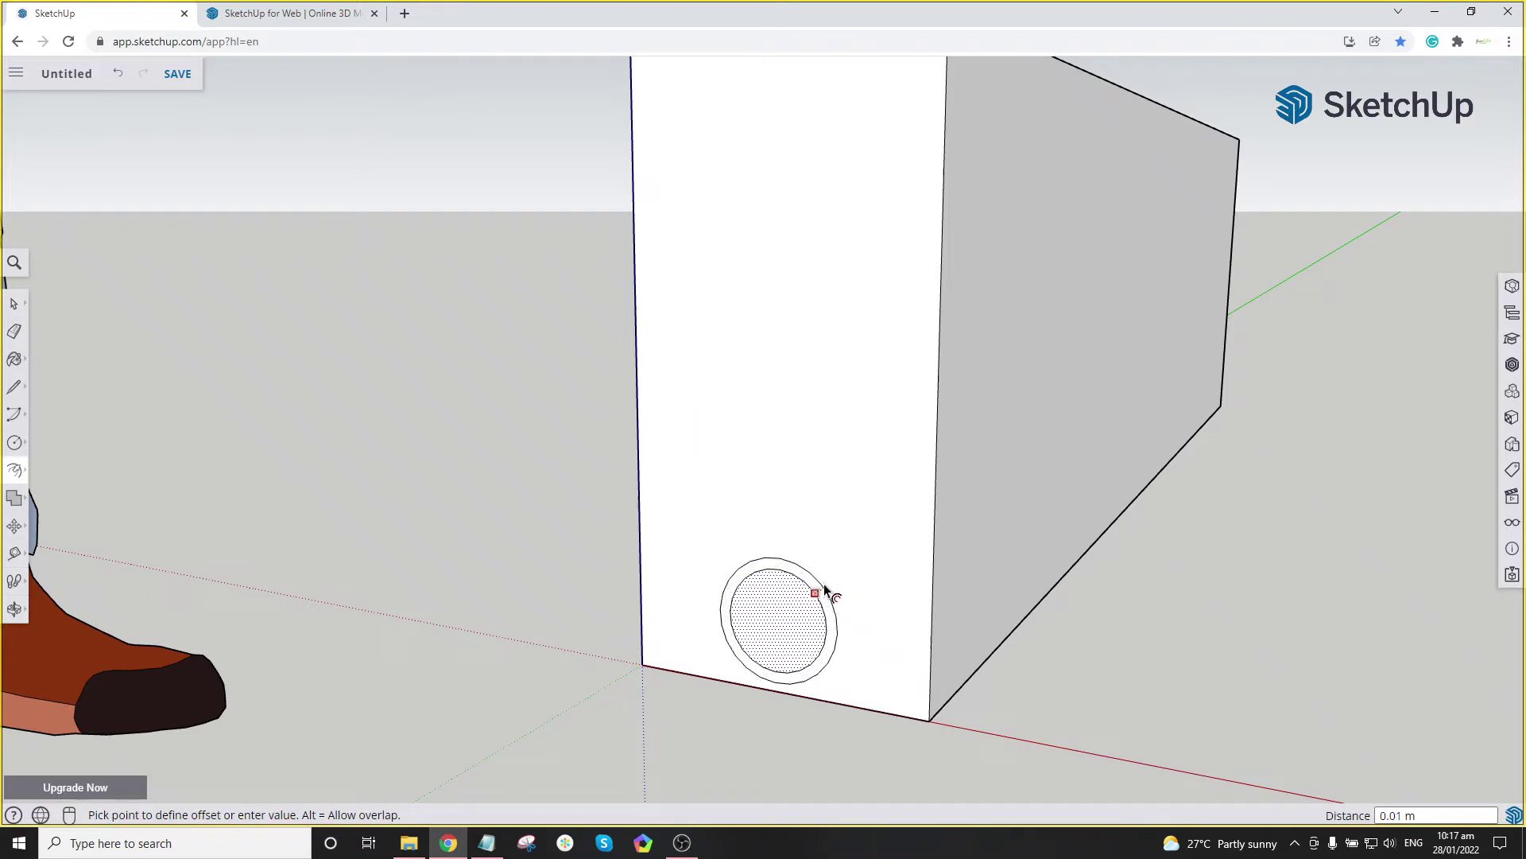
pyautogui.press('space')
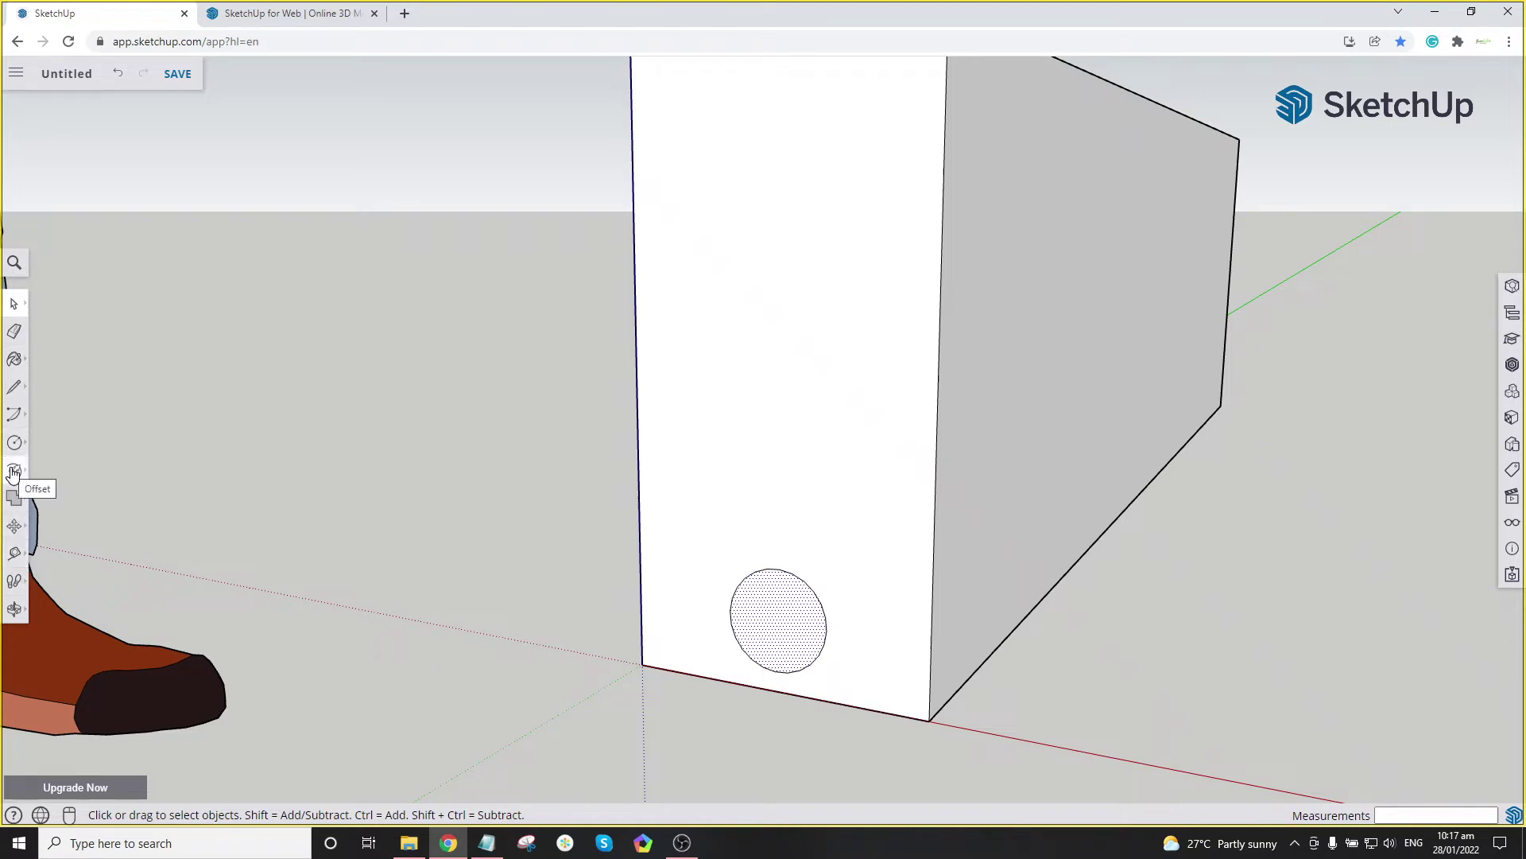
# Step: Search the available commands for "f" and "ex", and close the search
pyautogui.click(14, 263)
pyautogui.write('f')
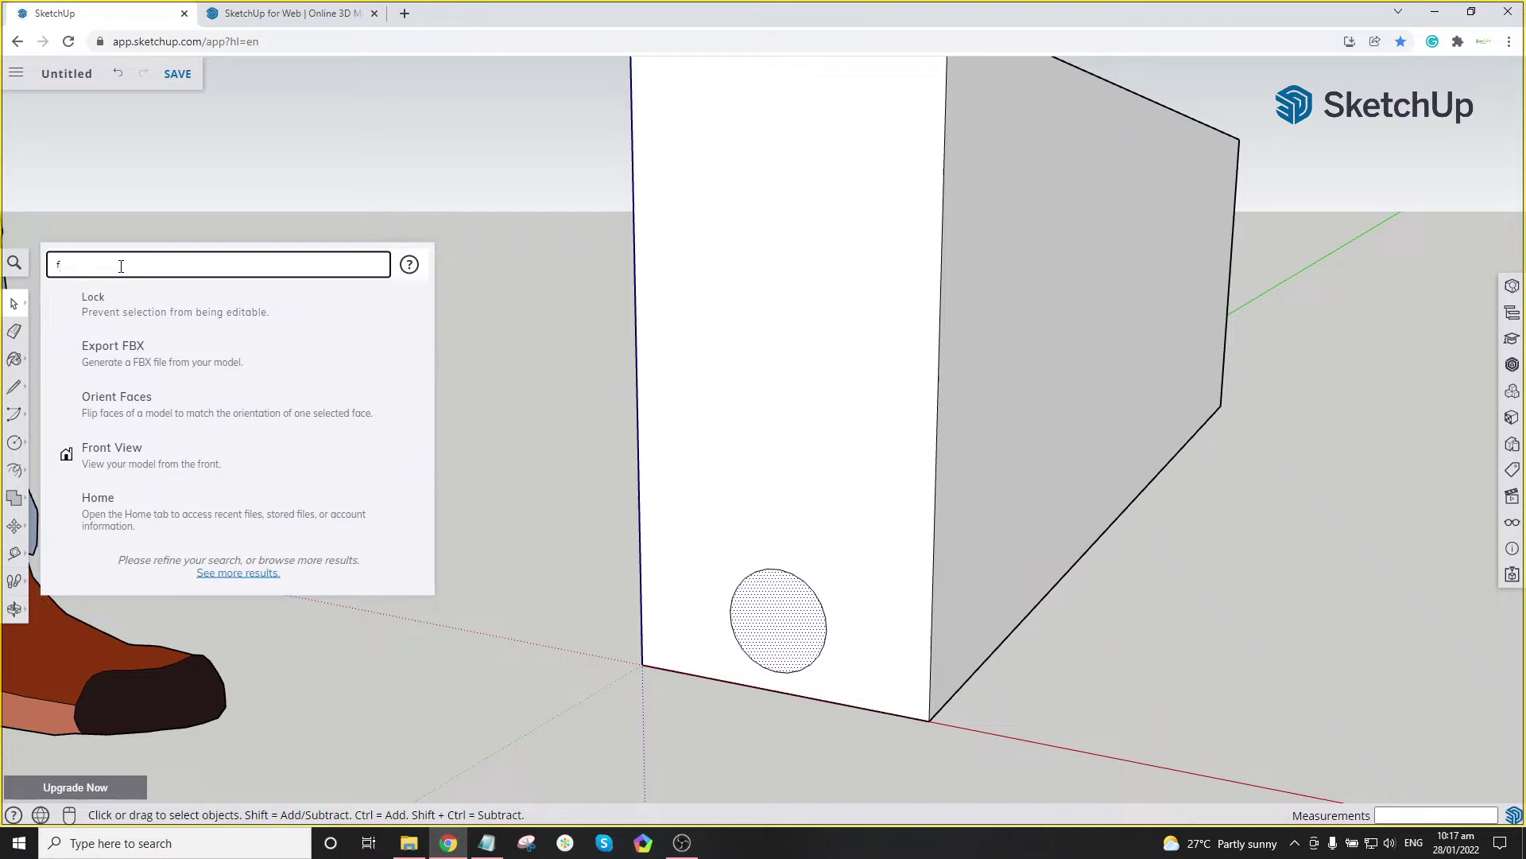
pyautogui.press('BackSpace')
pyautogui.write('x')
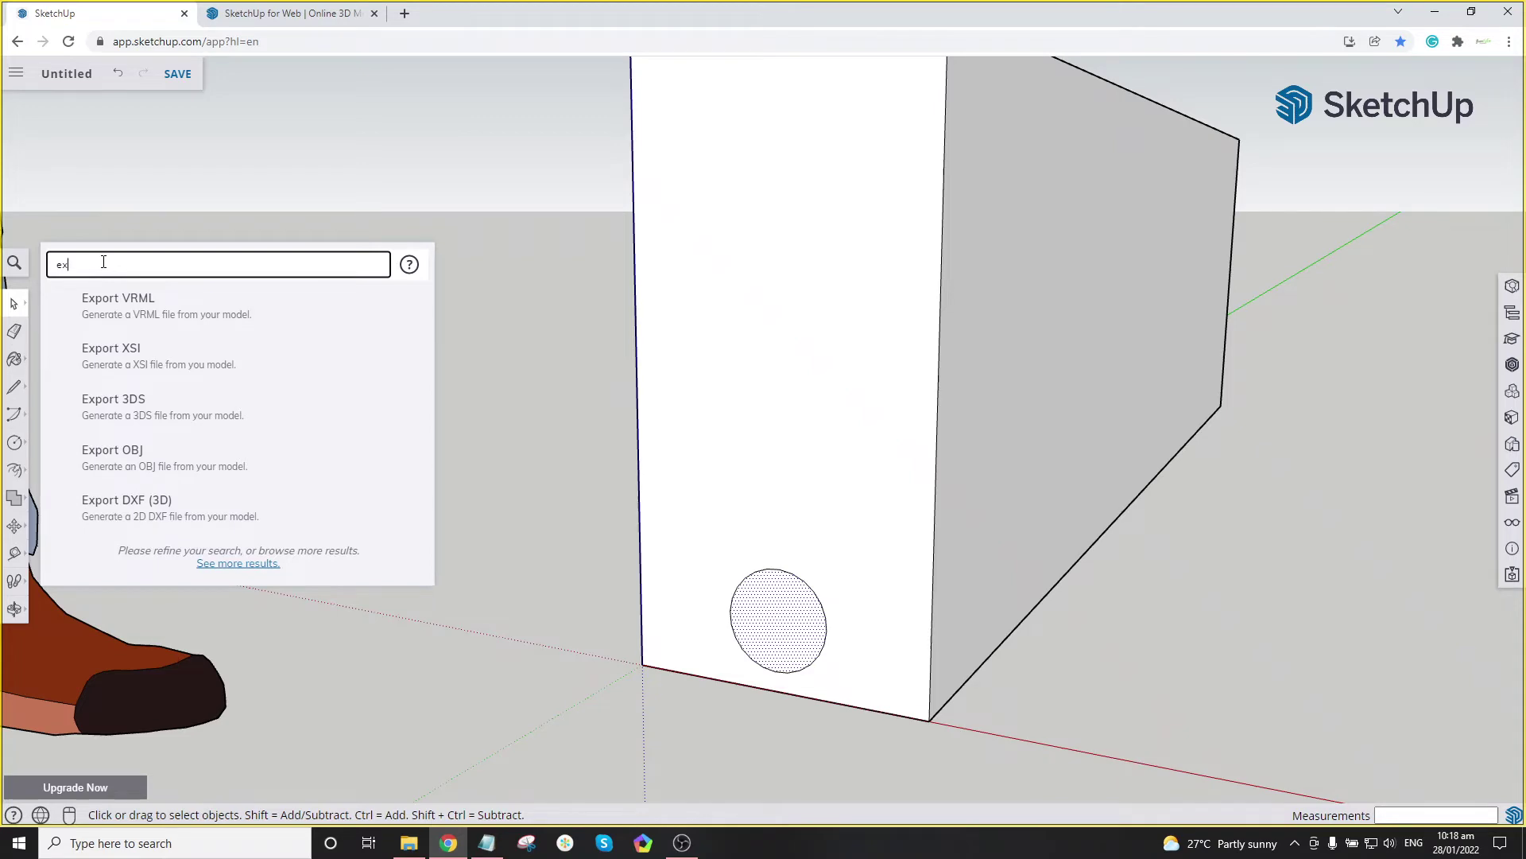
pyautogui.press('BackSpace')
pyautogui.press('BackSpace')
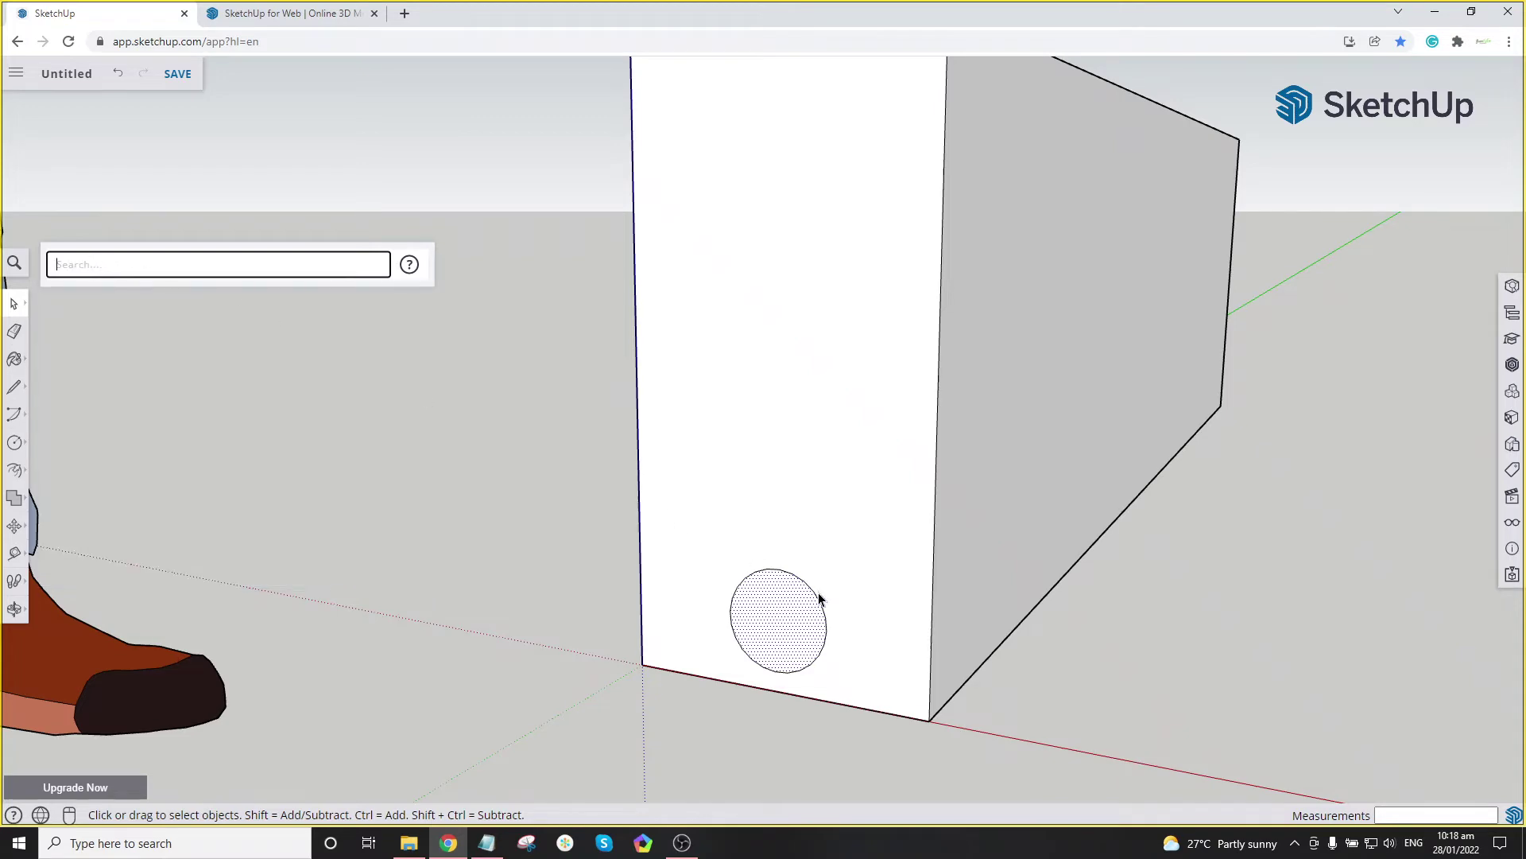
pyautogui.click(847, 573)
# Step: Offset the circle's edge outward by 0.01 m on the end face
pyautogui.click(800, 608)
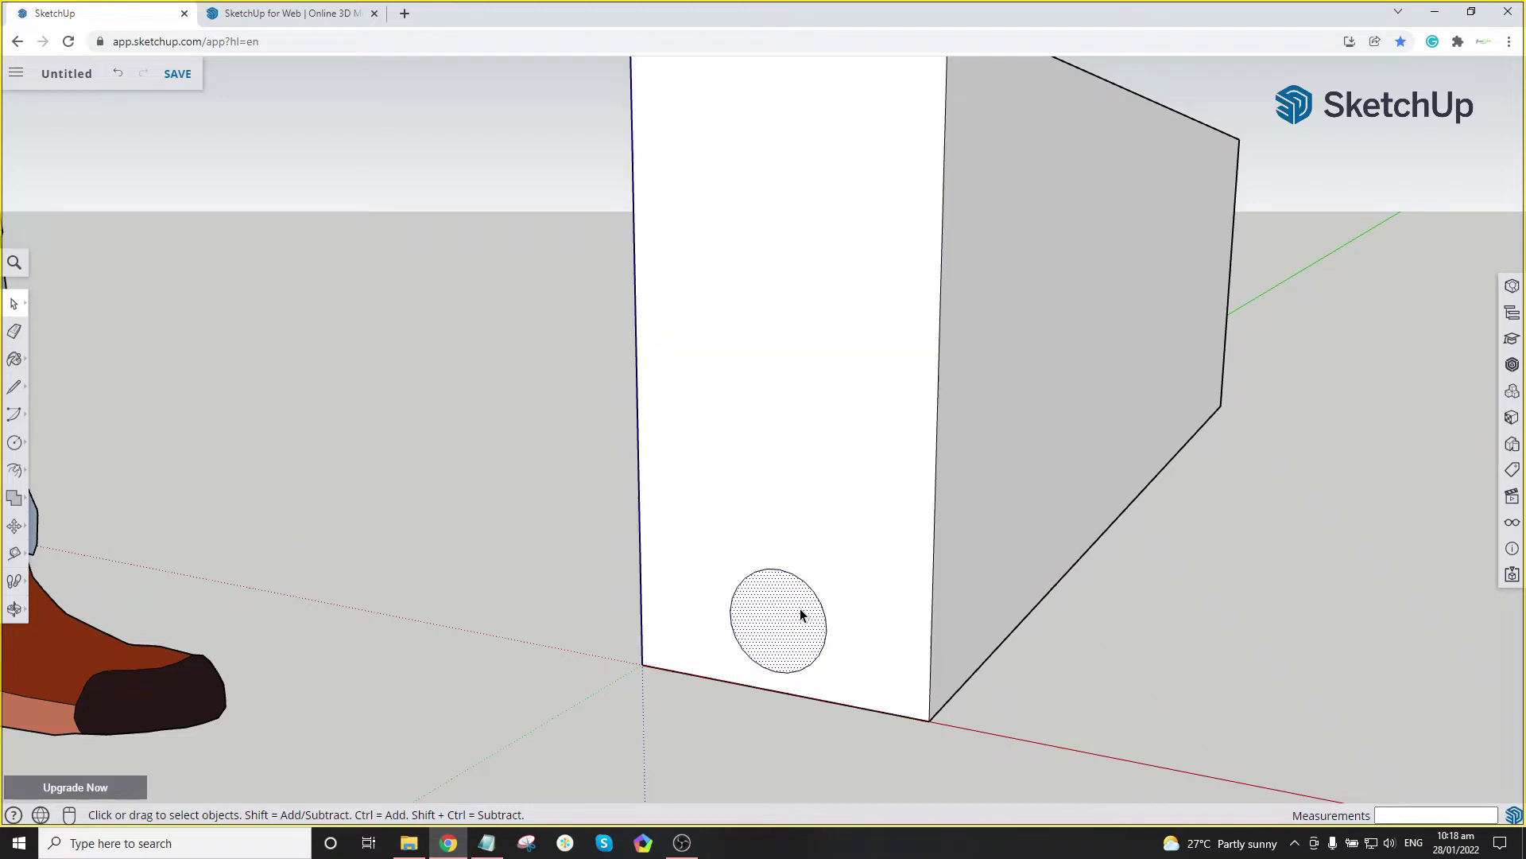
pyautogui.press('f')
pyautogui.scroll(6, 808, 602)
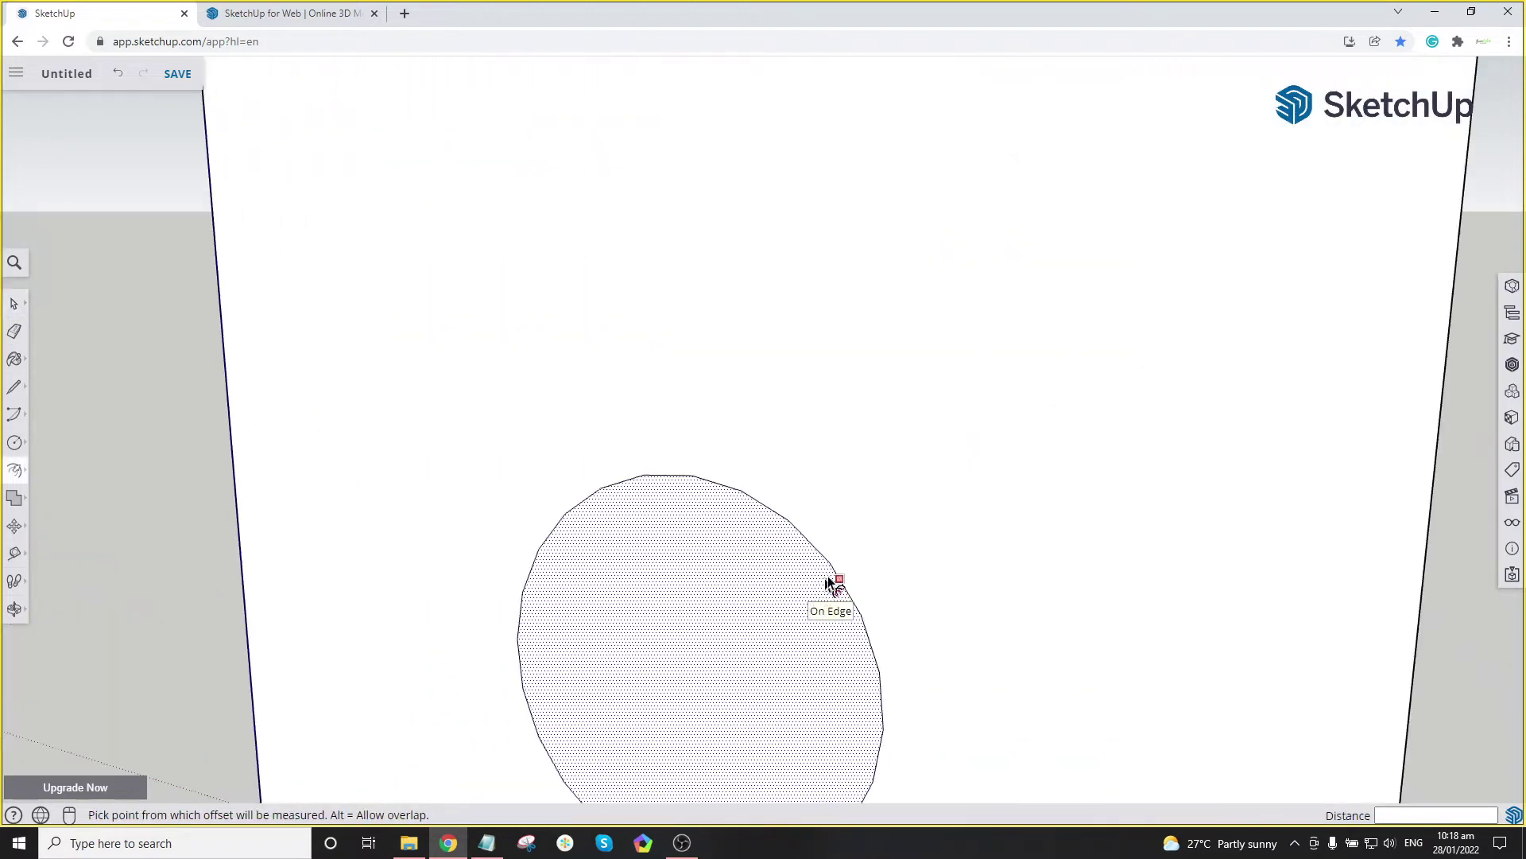
pyautogui.click(832, 574)
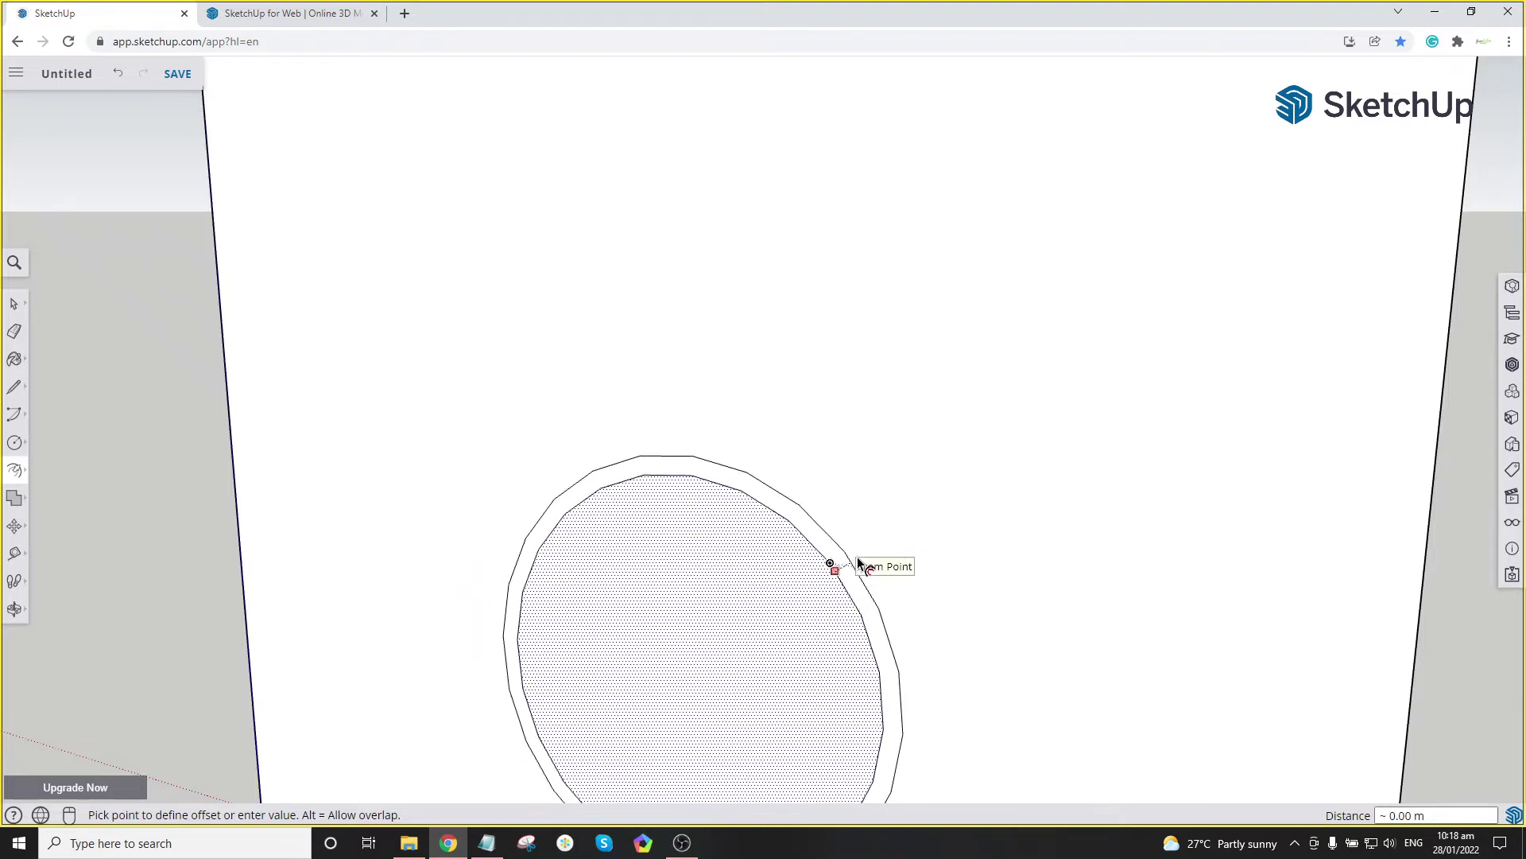
pyautogui.scroll(3, 833, 567)
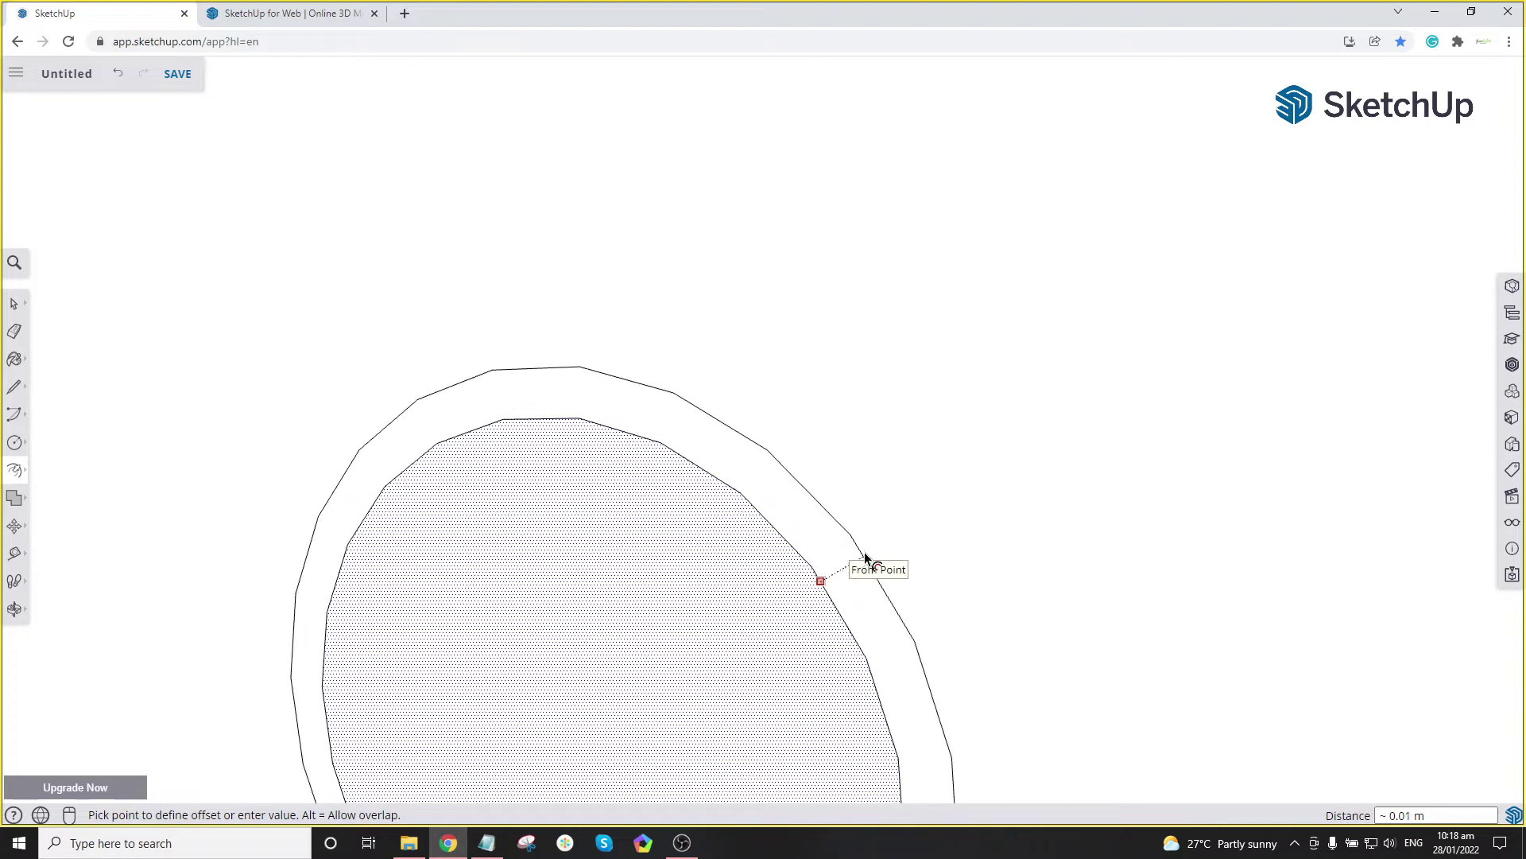
pyautogui.scroll(-1, 865, 552)
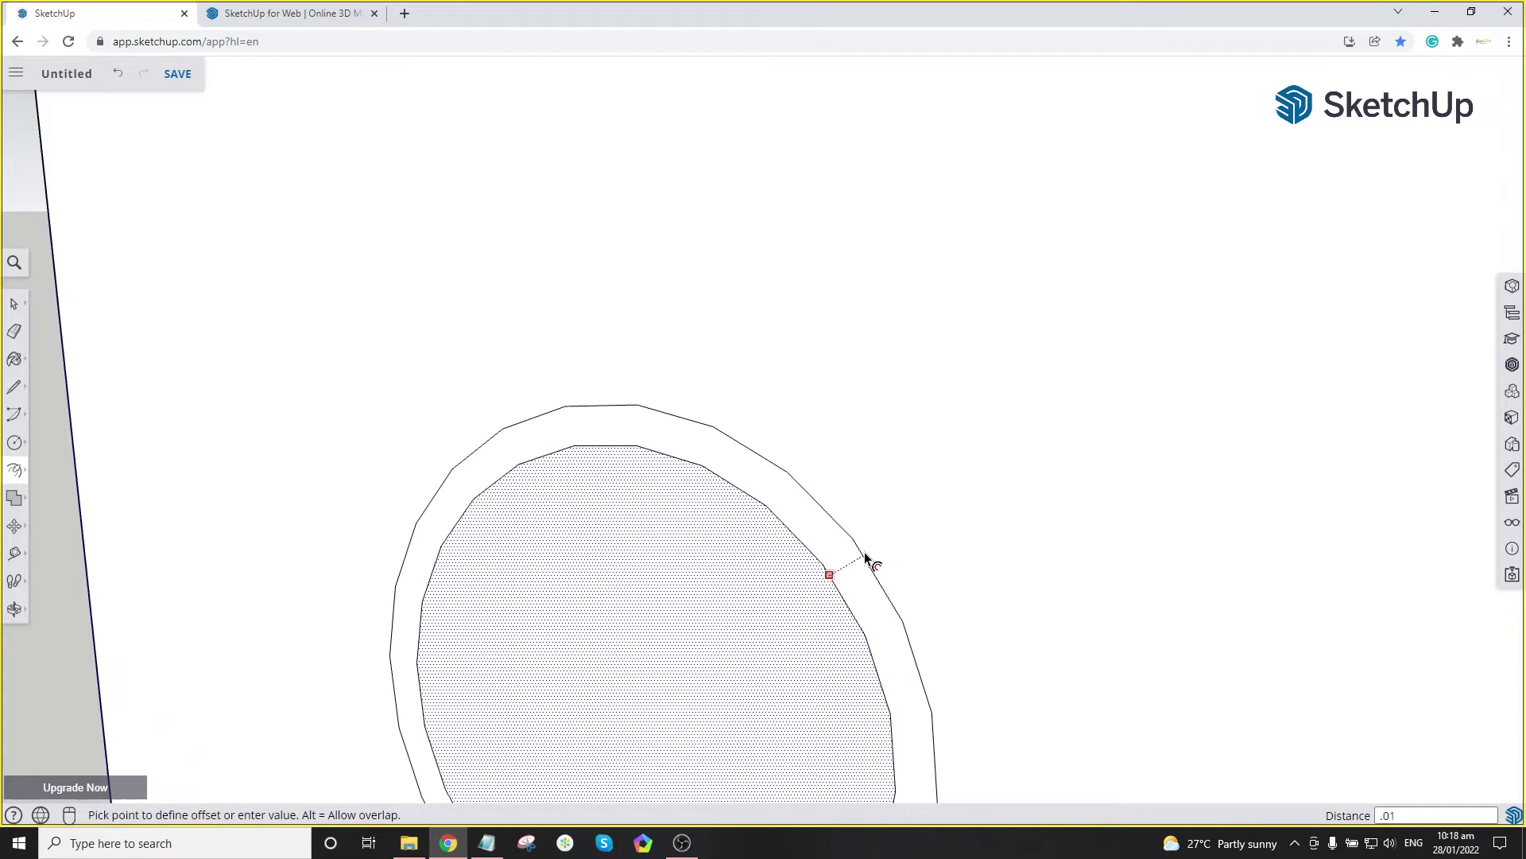
pyautogui.click(865, 552)
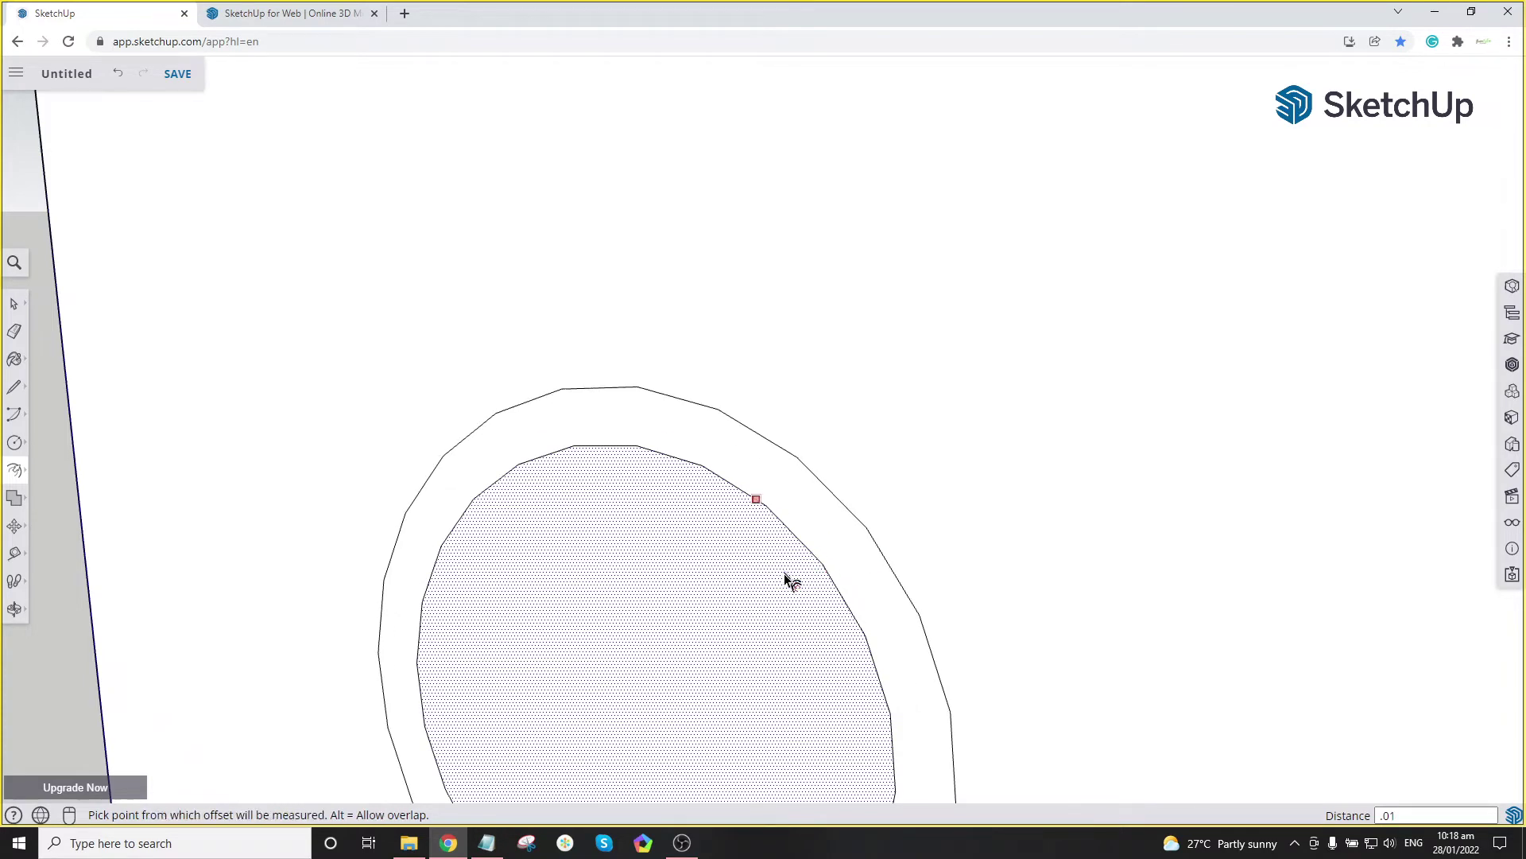
pyautogui.scroll(-5, 787, 576)
pyautogui.scroll(-3, 819, 584)
pyautogui.scroll(10, 858, 613)
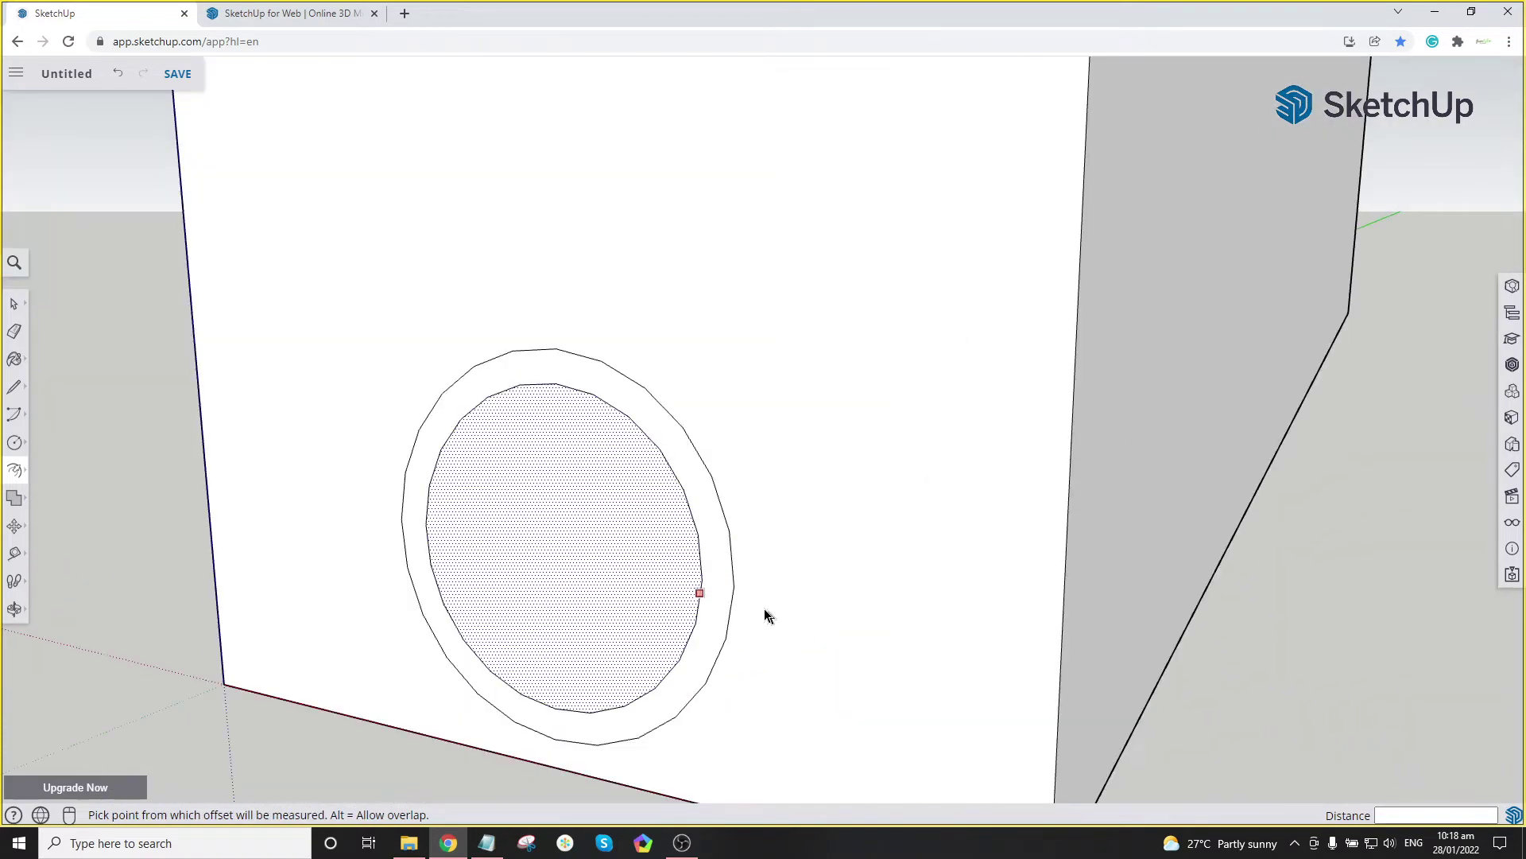
# Step: Examine the ring, the inner circle and the surrounding end face as separate faces, viewed from the front
pyautogui.press('space')
pyautogui.click(710, 554)
pyautogui.scroll(-3, 708, 551)
pyautogui.click(617, 535)
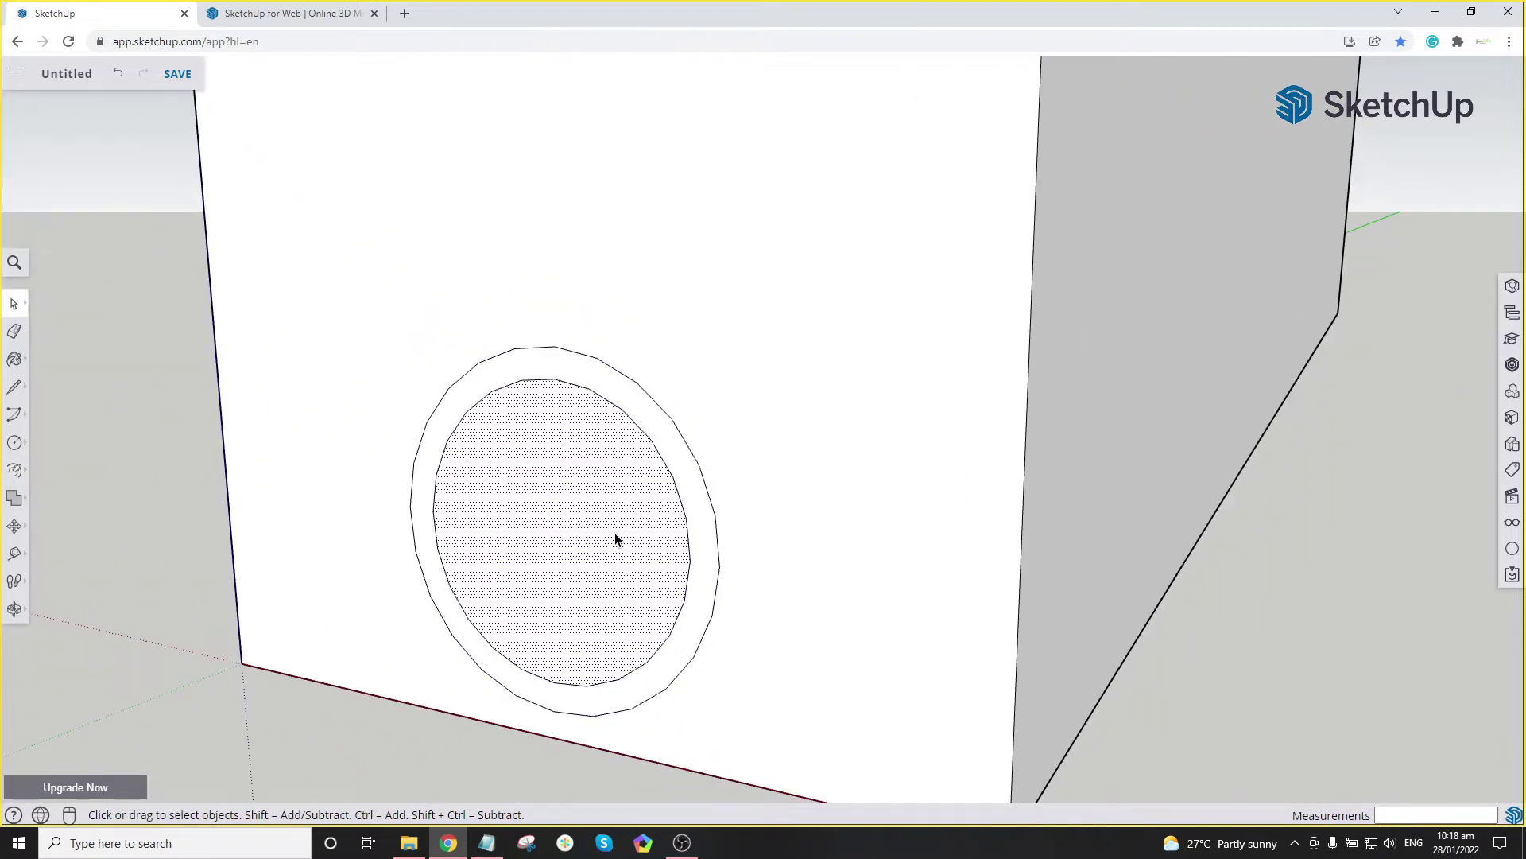
pyautogui.scroll(-6, 684, 546)
pyautogui.moveTo(617, 533); pyautogui.dragTo(859, 541, button='middle')
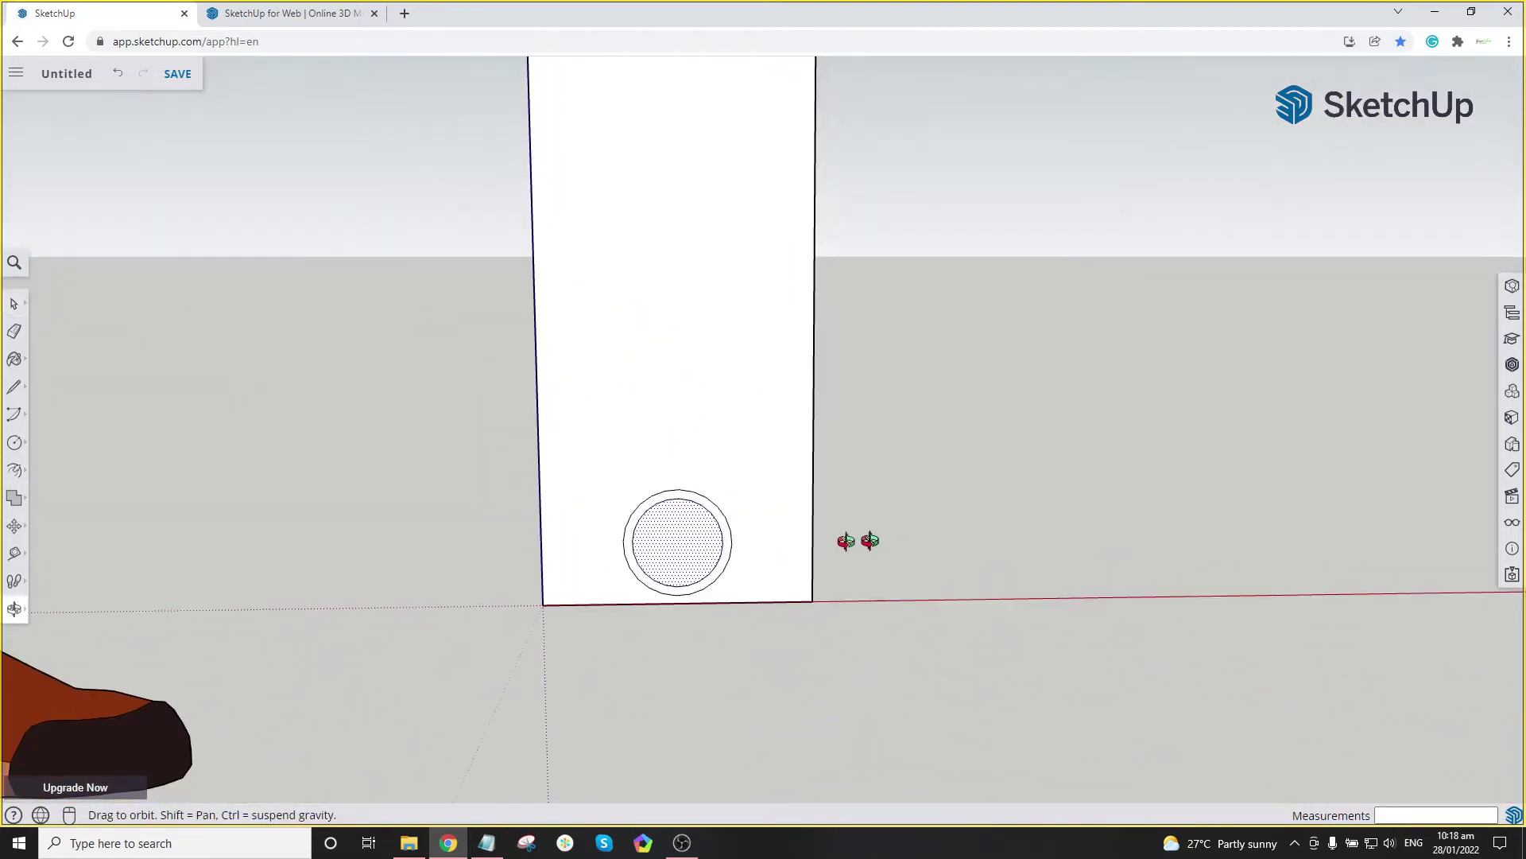
pyautogui.click(718, 410)
pyautogui.scroll(2, 775, 486)
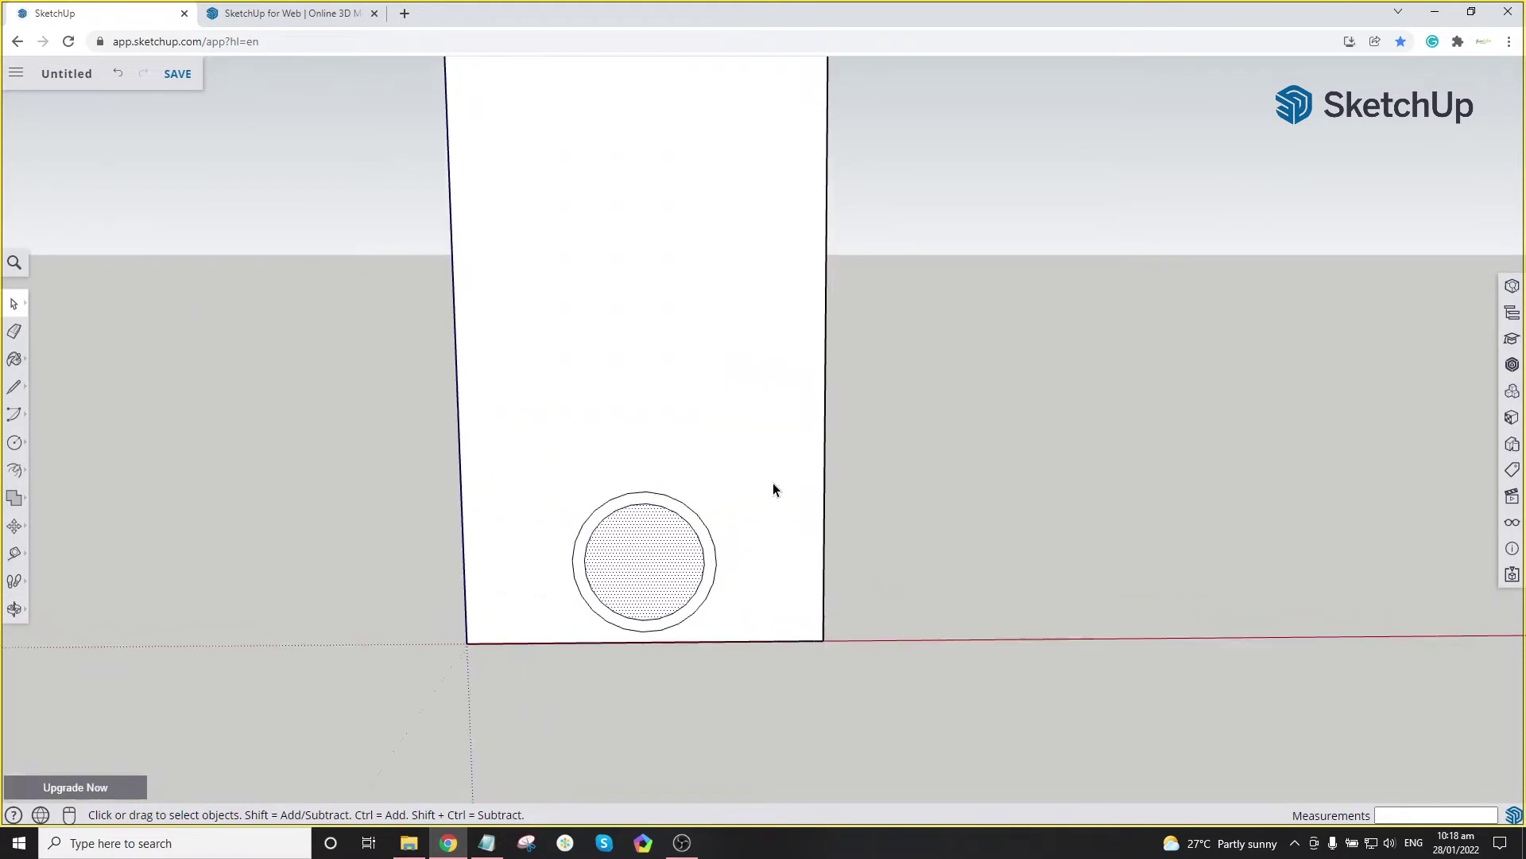
pyautogui.scroll(-5, 771, 482)
pyautogui.scroll(5, 761, 507)
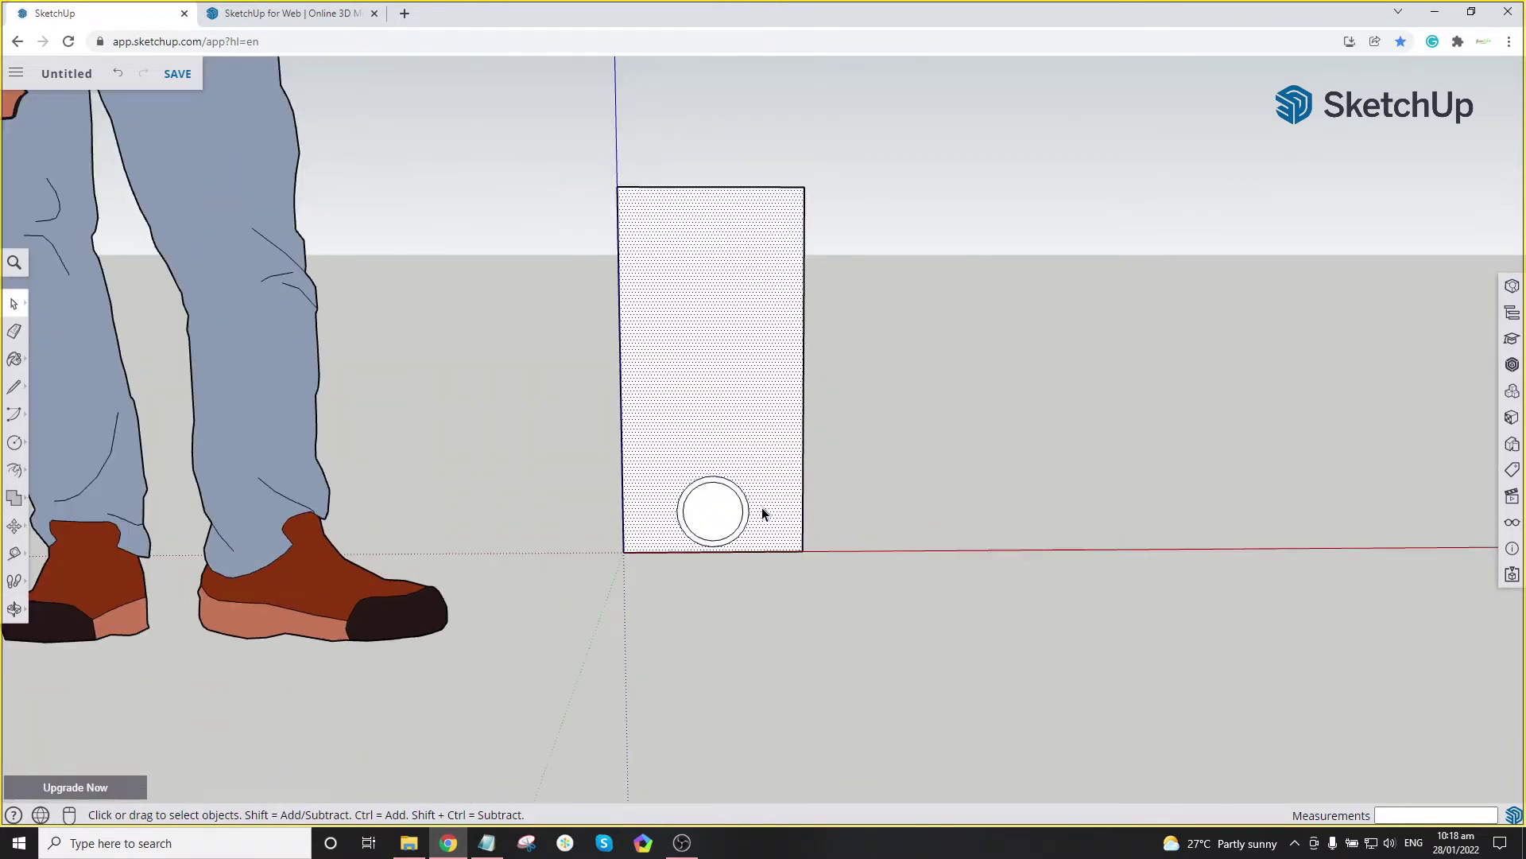
# Step: Delete the inner circle's face to open a hole into the box, and inspect the hollow interior
pyautogui.click(693, 523)
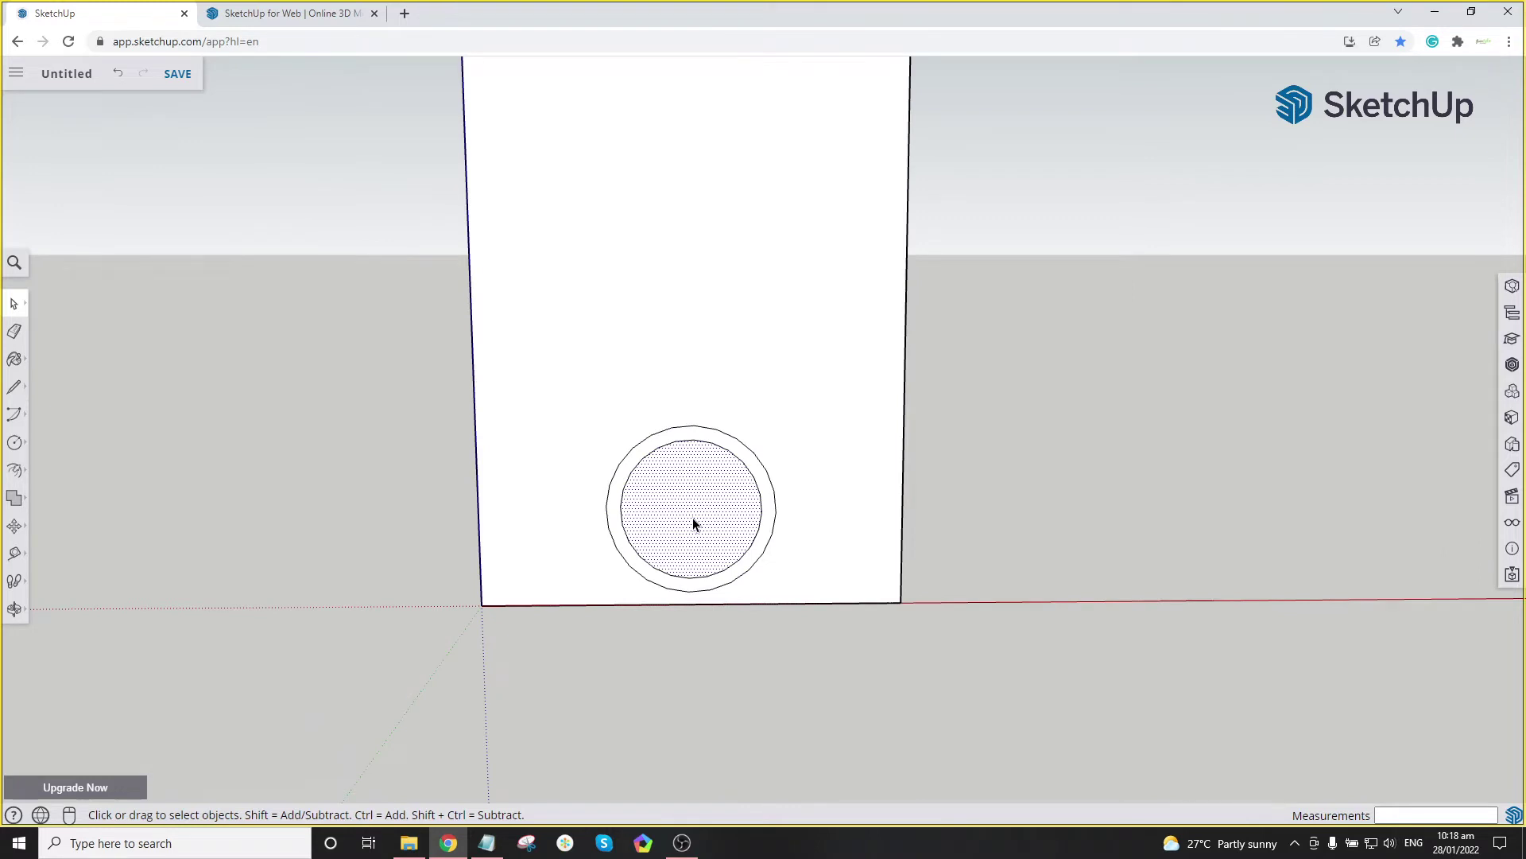
pyautogui.press('Delete')
pyautogui.scroll(6, 694, 517)
pyautogui.scroll(-3, 705, 525)
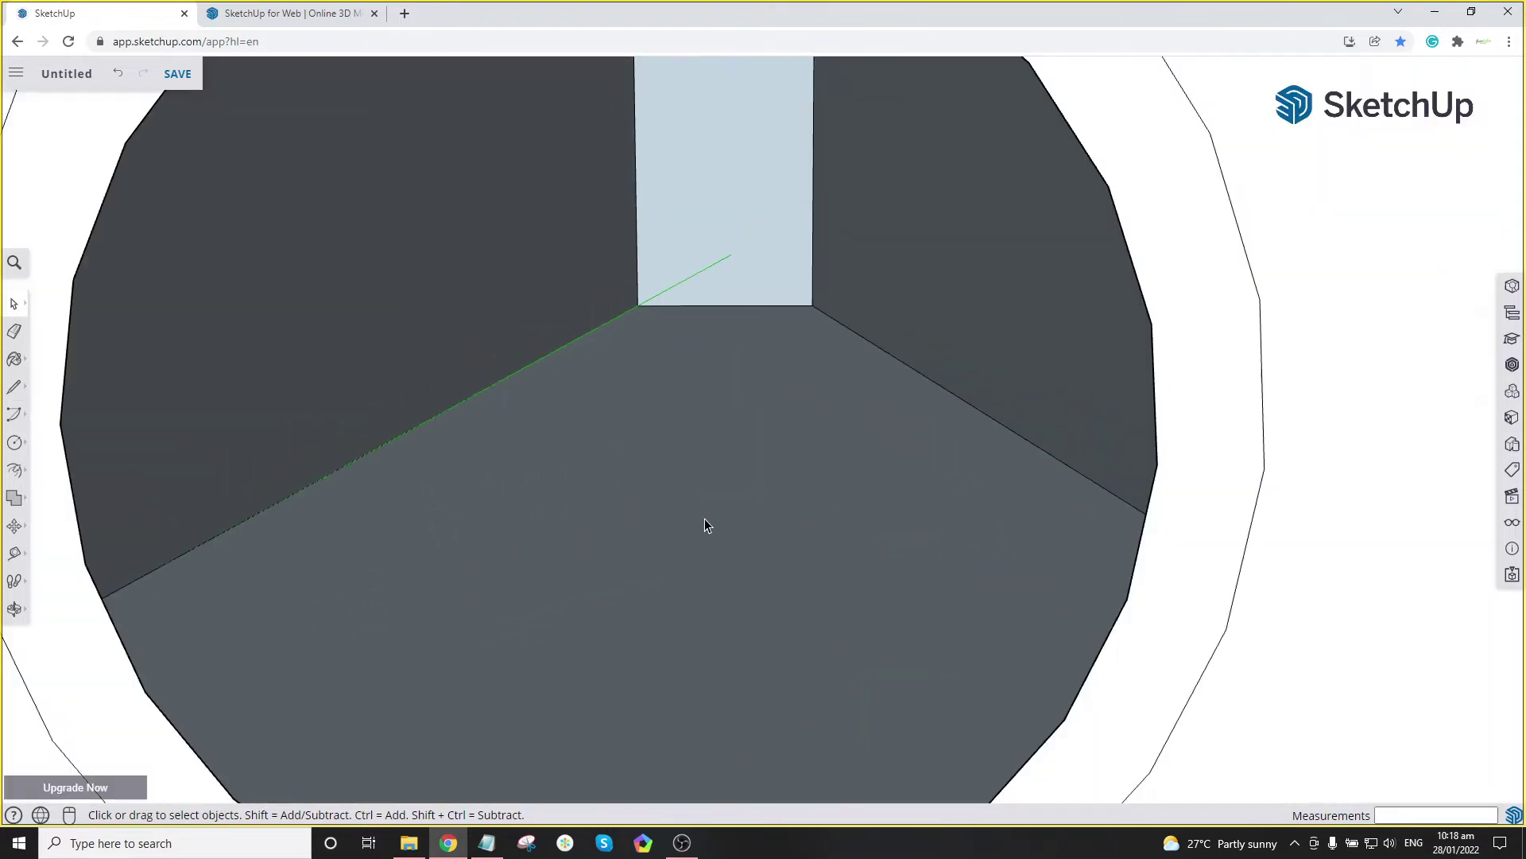
pyautogui.moveTo(745, 533); pyautogui.dragTo(679, 428, button='middle')
pyautogui.scroll(-6, 700, 426)
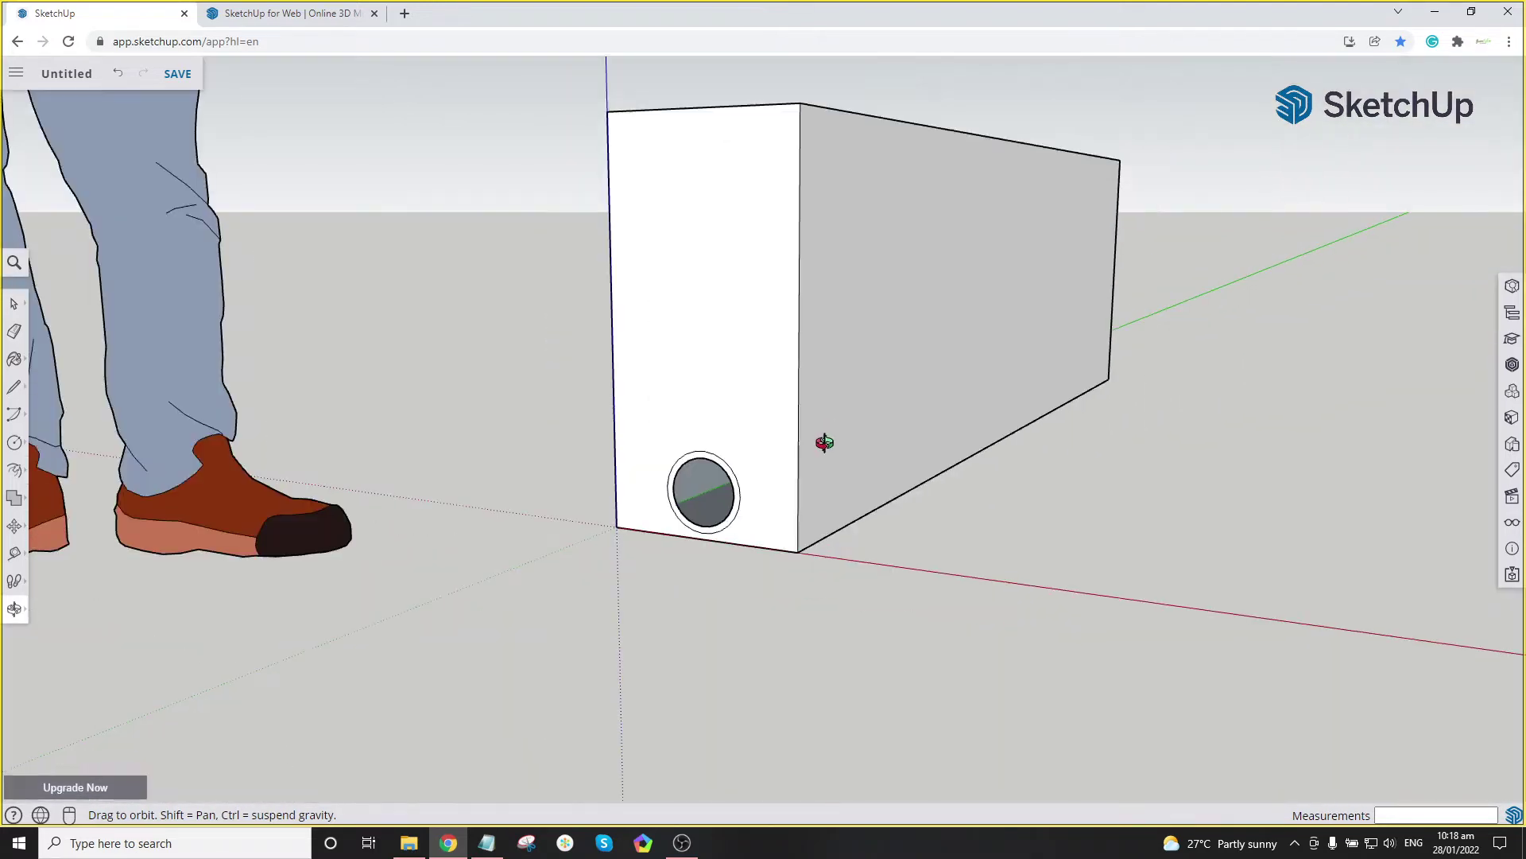
# Step: Draw a vertical line on the opposite end face, from the top edge's midpoint to the bottom edge's midpoint
pyautogui.moveTo(824, 443)
pyautogui.mouseDown(button='middle')
pyautogui.moveTo(1145, 419)
pyautogui.moveTo(1012, 432)
pyautogui.moveTo(859, 480)
pyautogui.moveTo(1204, 430)
pyautogui.moveTo(780, 443)
pyautogui.moveTo(822, 450)
pyautogui.mouseUp(button='middle')
pyautogui.scroll(-6, 807, 437)
pyautogui.scroll(5, 988, 480)
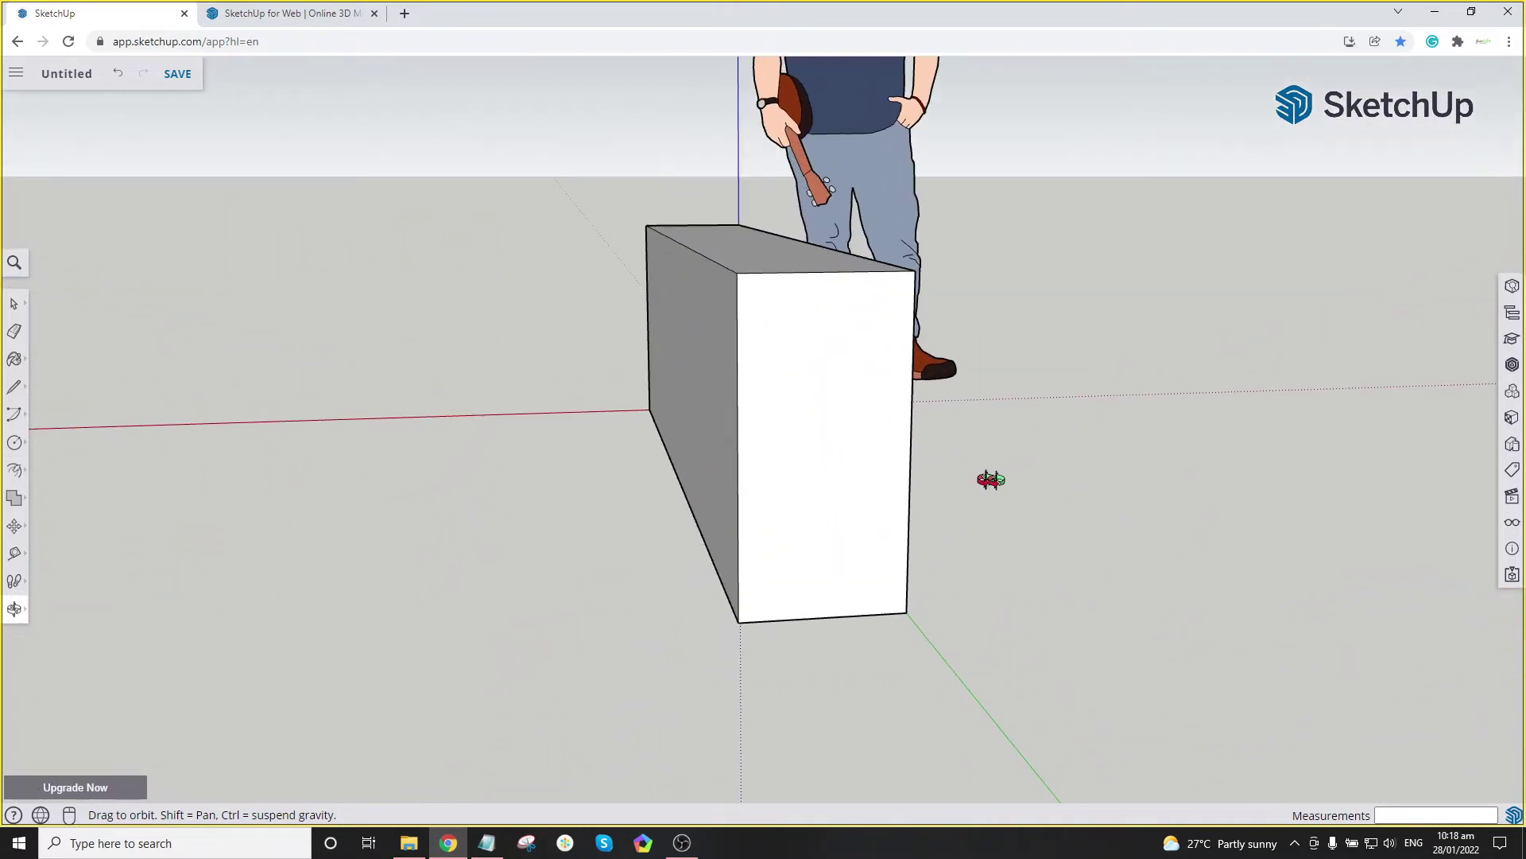
pyautogui.moveTo(988, 480); pyautogui.dragTo(959, 452, button='middle')
pyautogui.press('l')
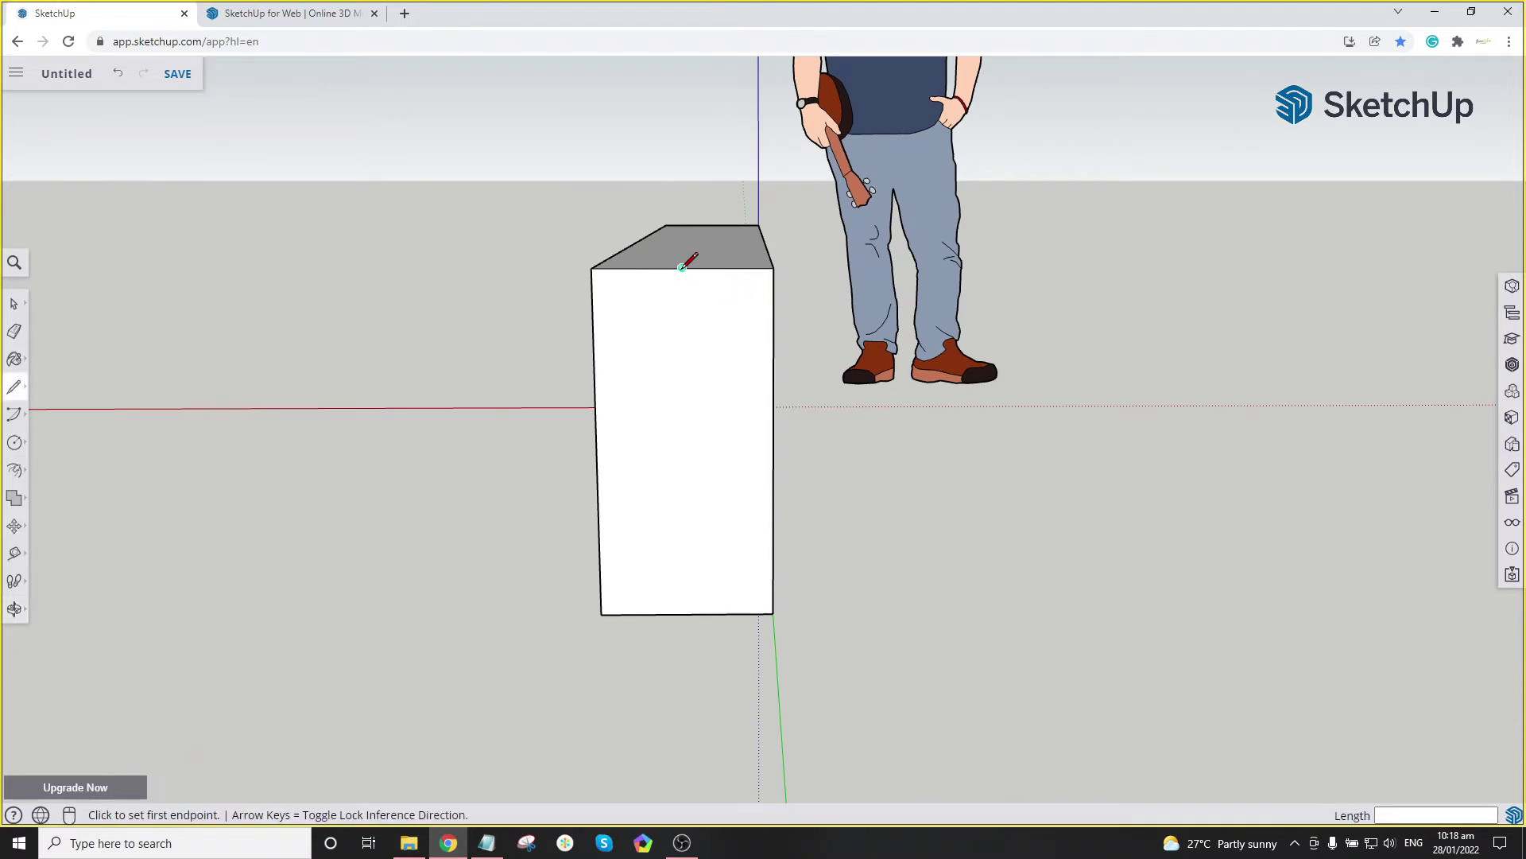
pyautogui.click(682, 268)
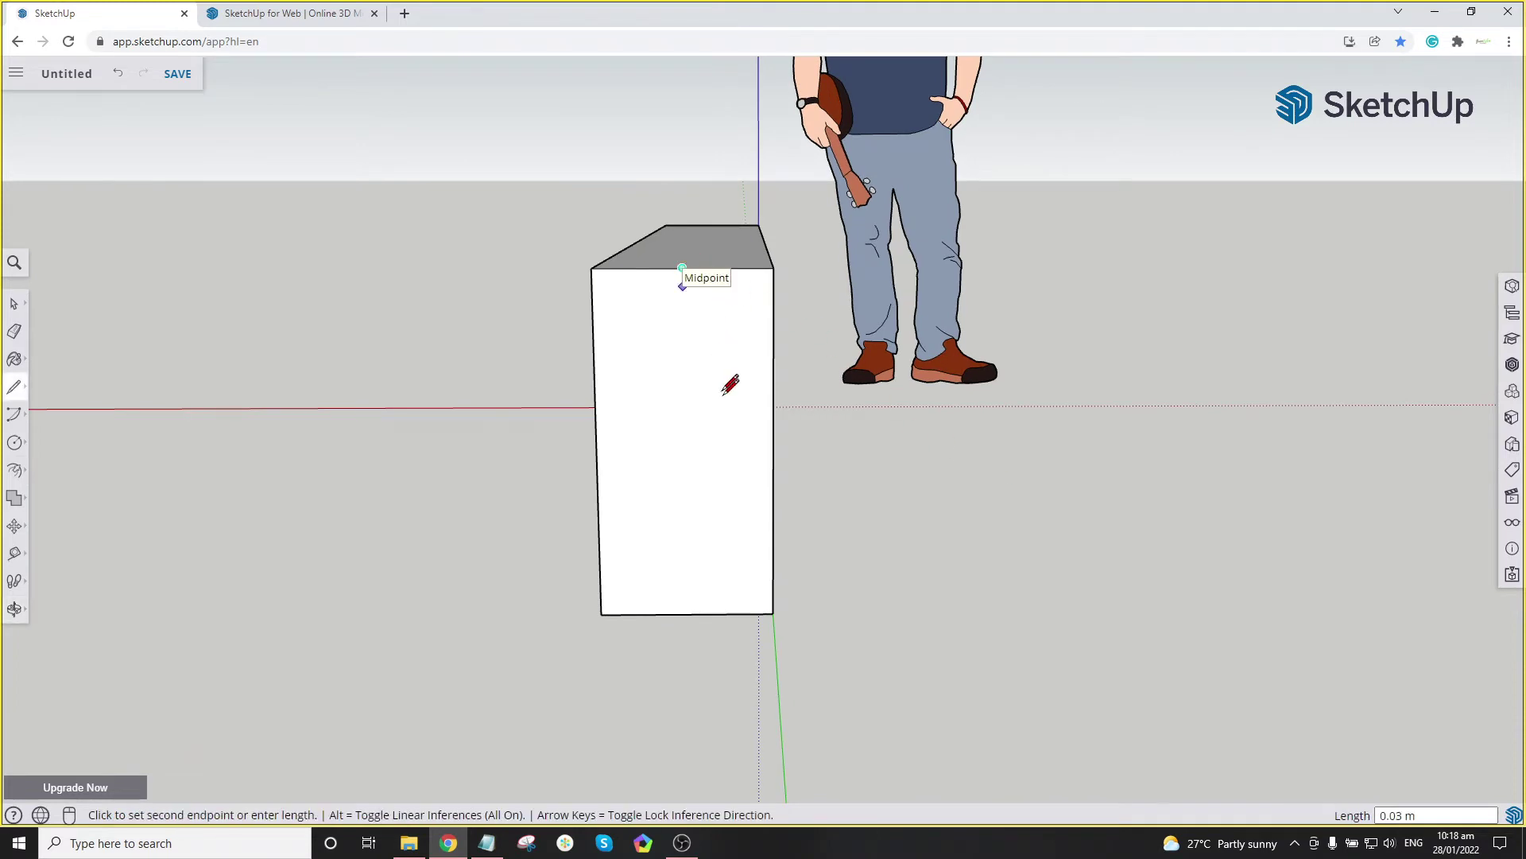
pyautogui.click(688, 613)
pyautogui.press('space')
pyautogui.scroll(3, 716, 382)
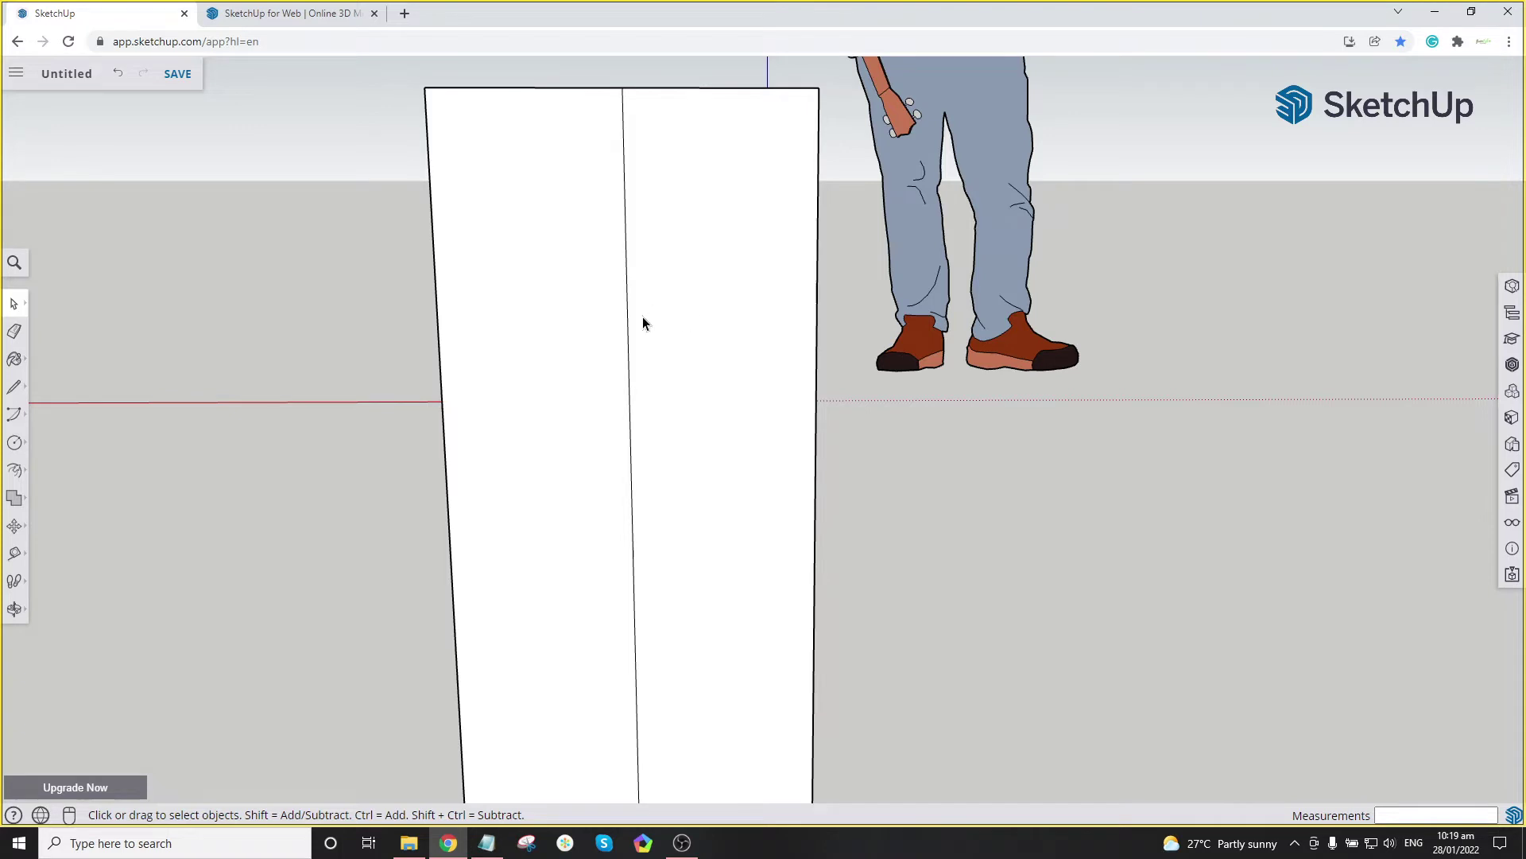
# Step: Draw a circle with a 0.05 m radius on the end face, beside the vertical centre line
pyautogui.scroll(-5, 642, 322)
pyautogui.moveTo(636, 404); pyautogui.dragTo(600, 358, button='middle')
pyautogui.press('c')
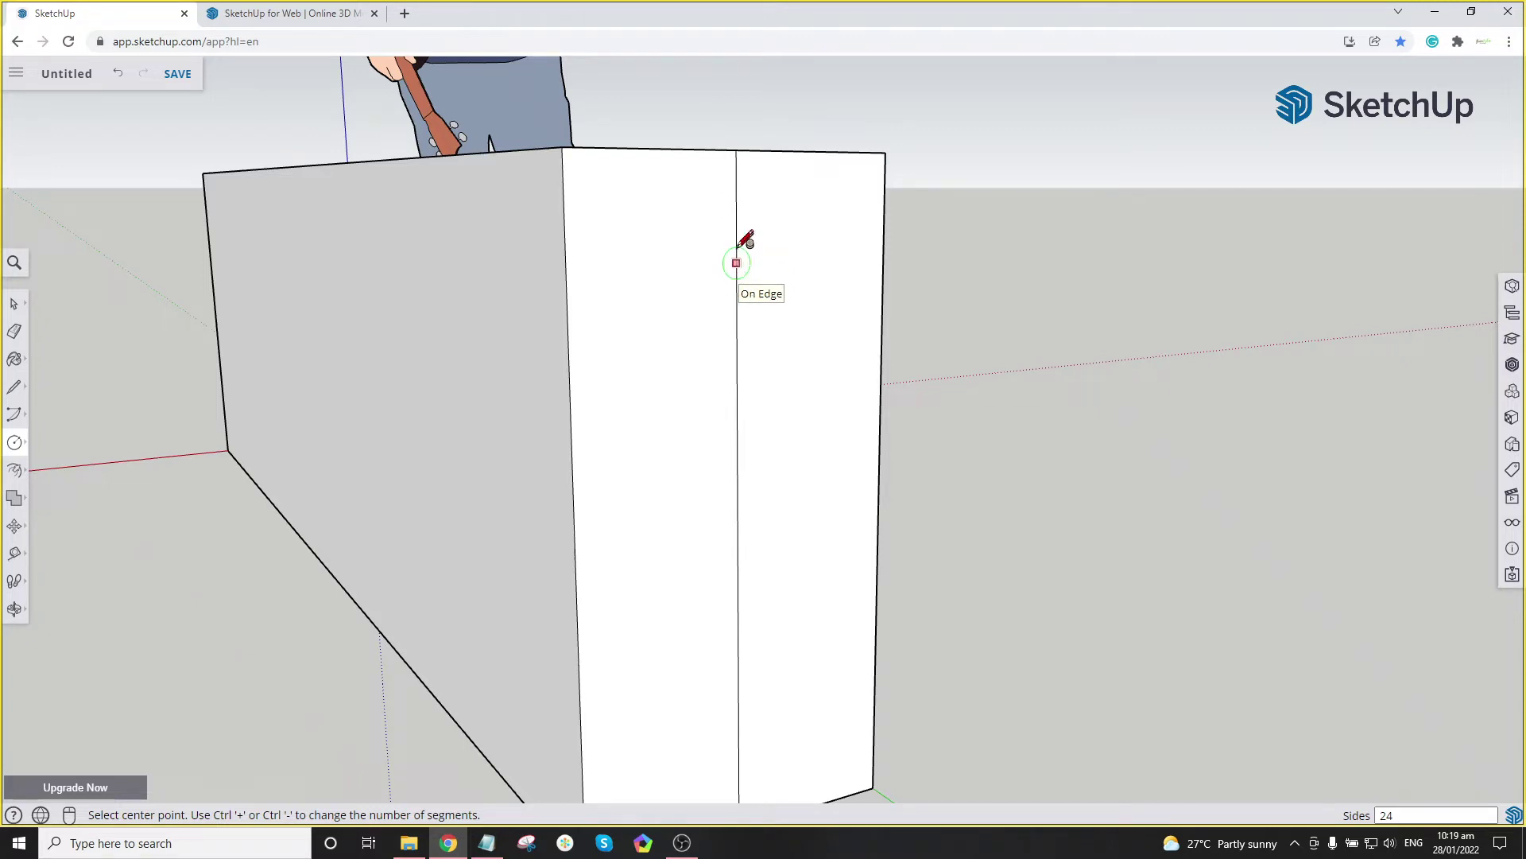
pyautogui.click(737, 284)
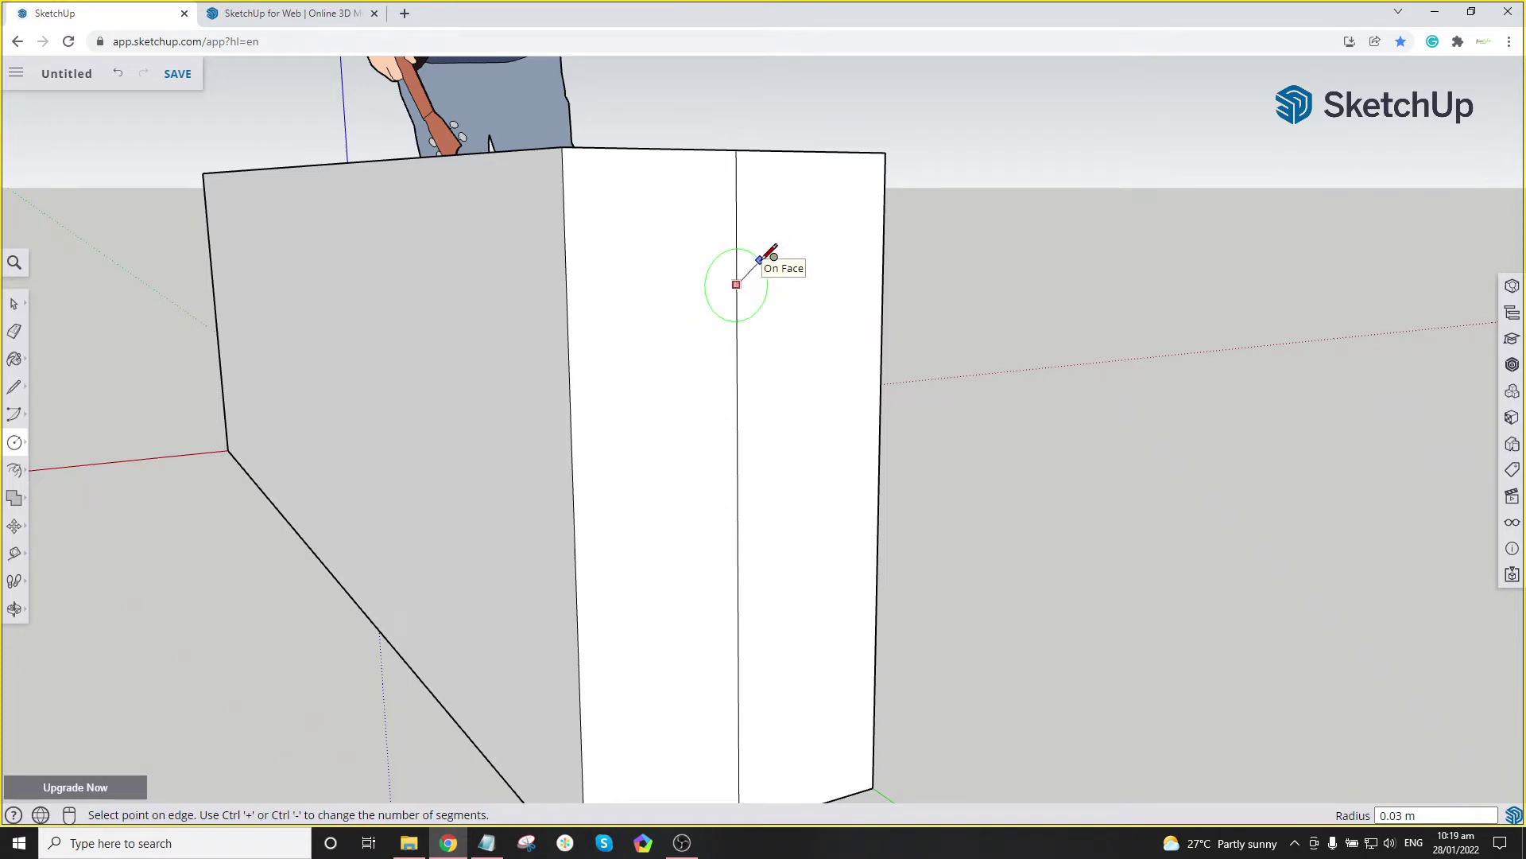
pyautogui.press('Escape')
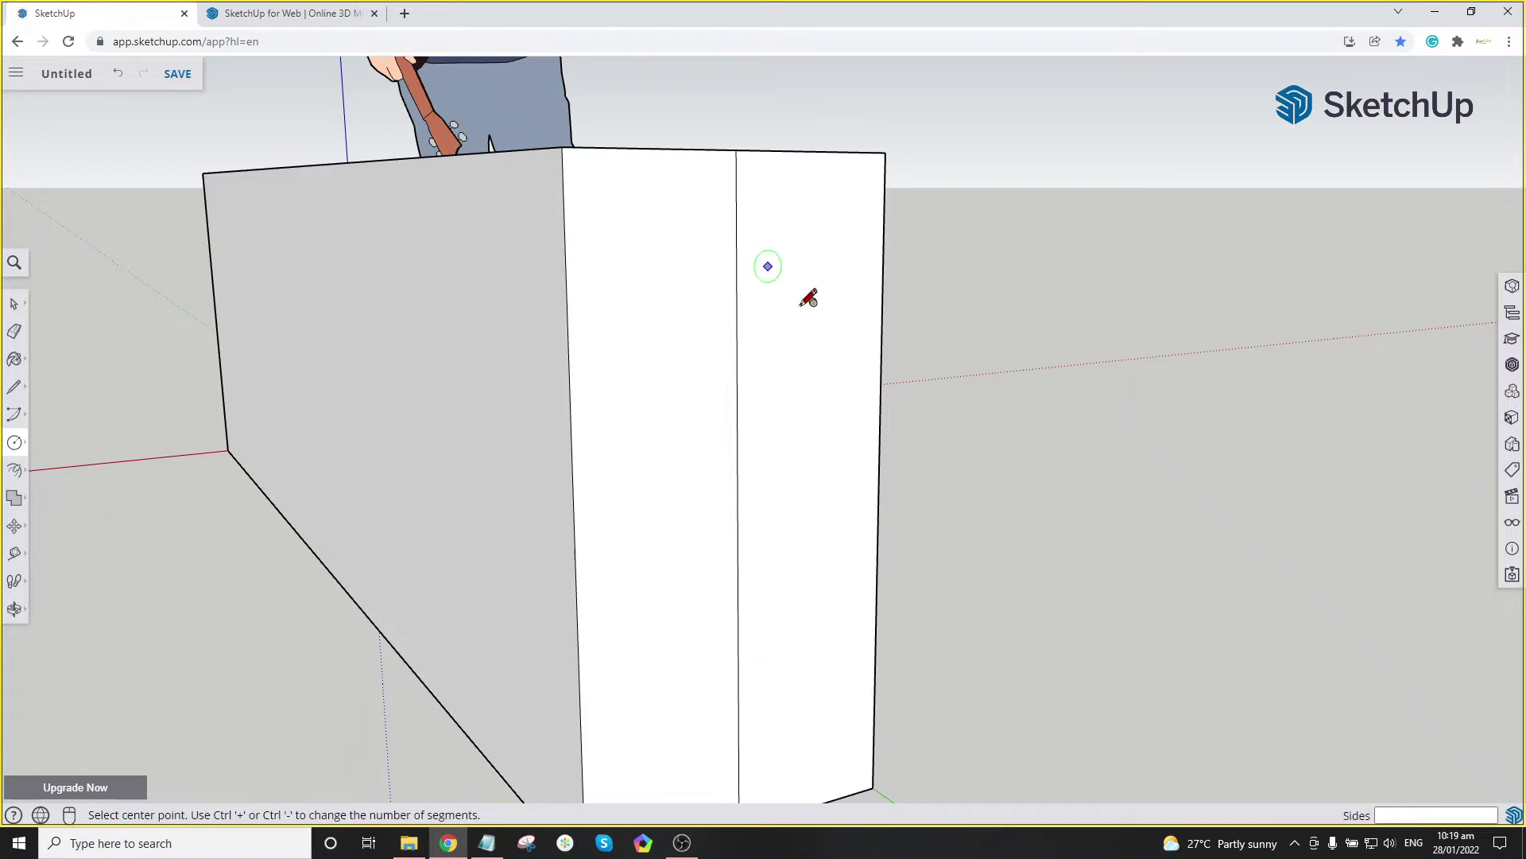
pyautogui.click(807, 310)
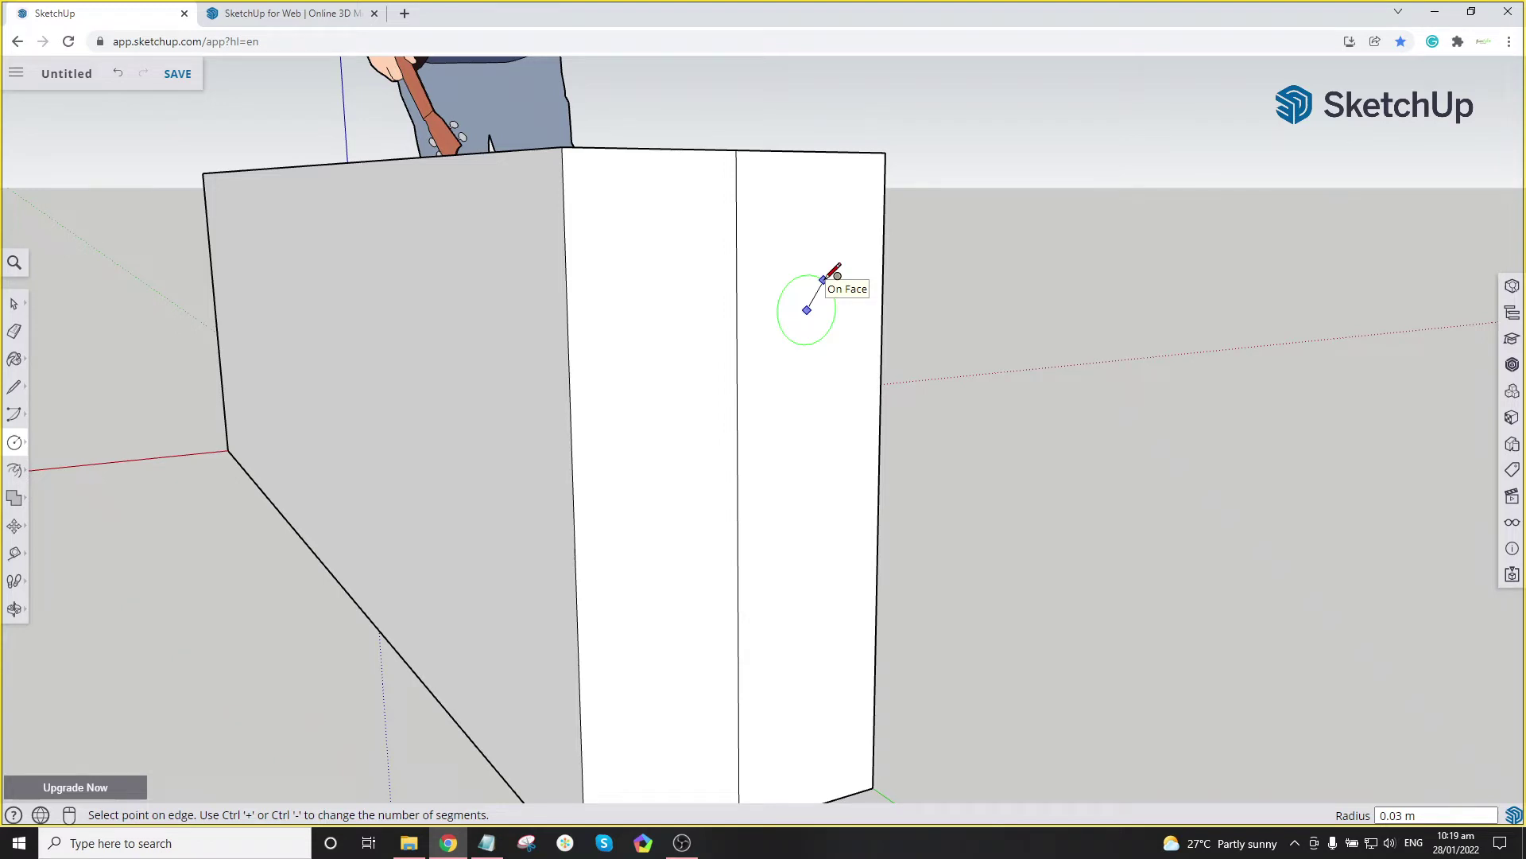
pyautogui.write('.0')
pyautogui.write('5')
pyautogui.press('Return')
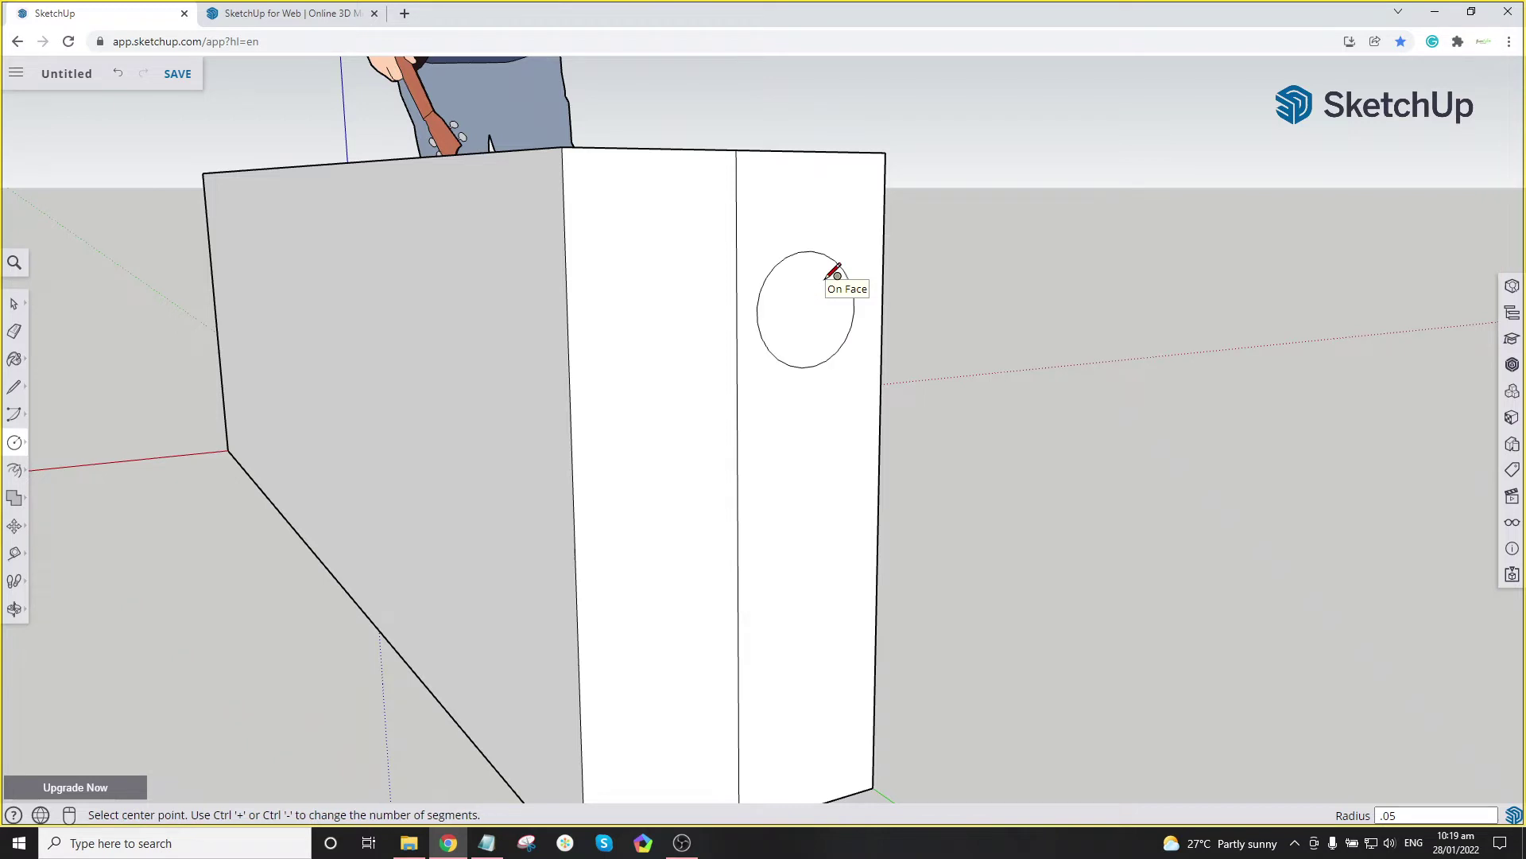
# Step: Move the circle by its centre about 0.12 m onto the end face's vertical centre line
pyautogui.press('space')
pyautogui.click(815, 325)
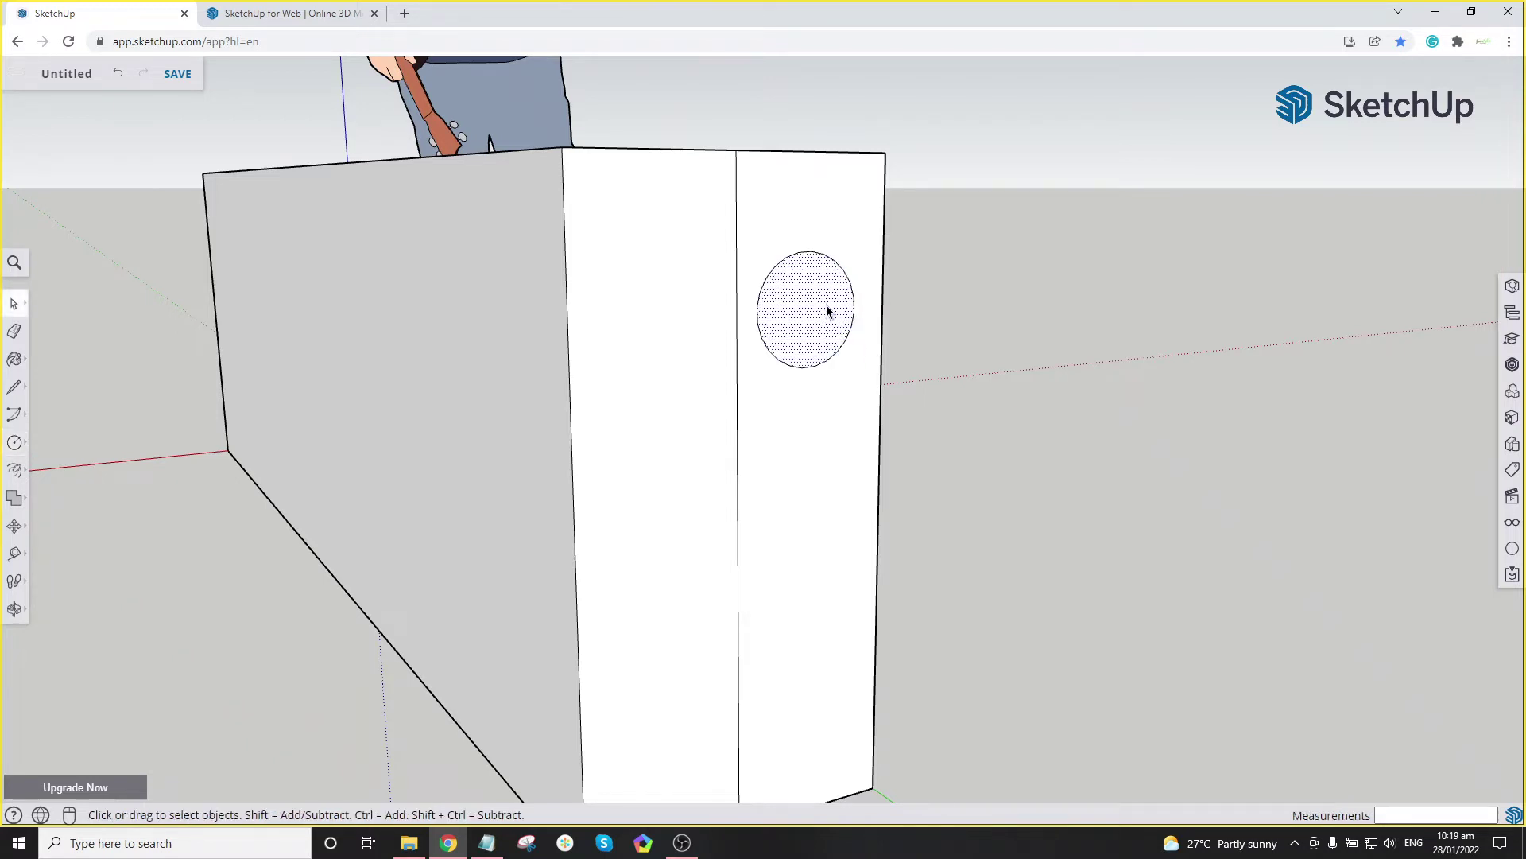
pyautogui.scroll(-3, 827, 303)
pyautogui.scroll(6, 814, 314)
pyautogui.press('m')
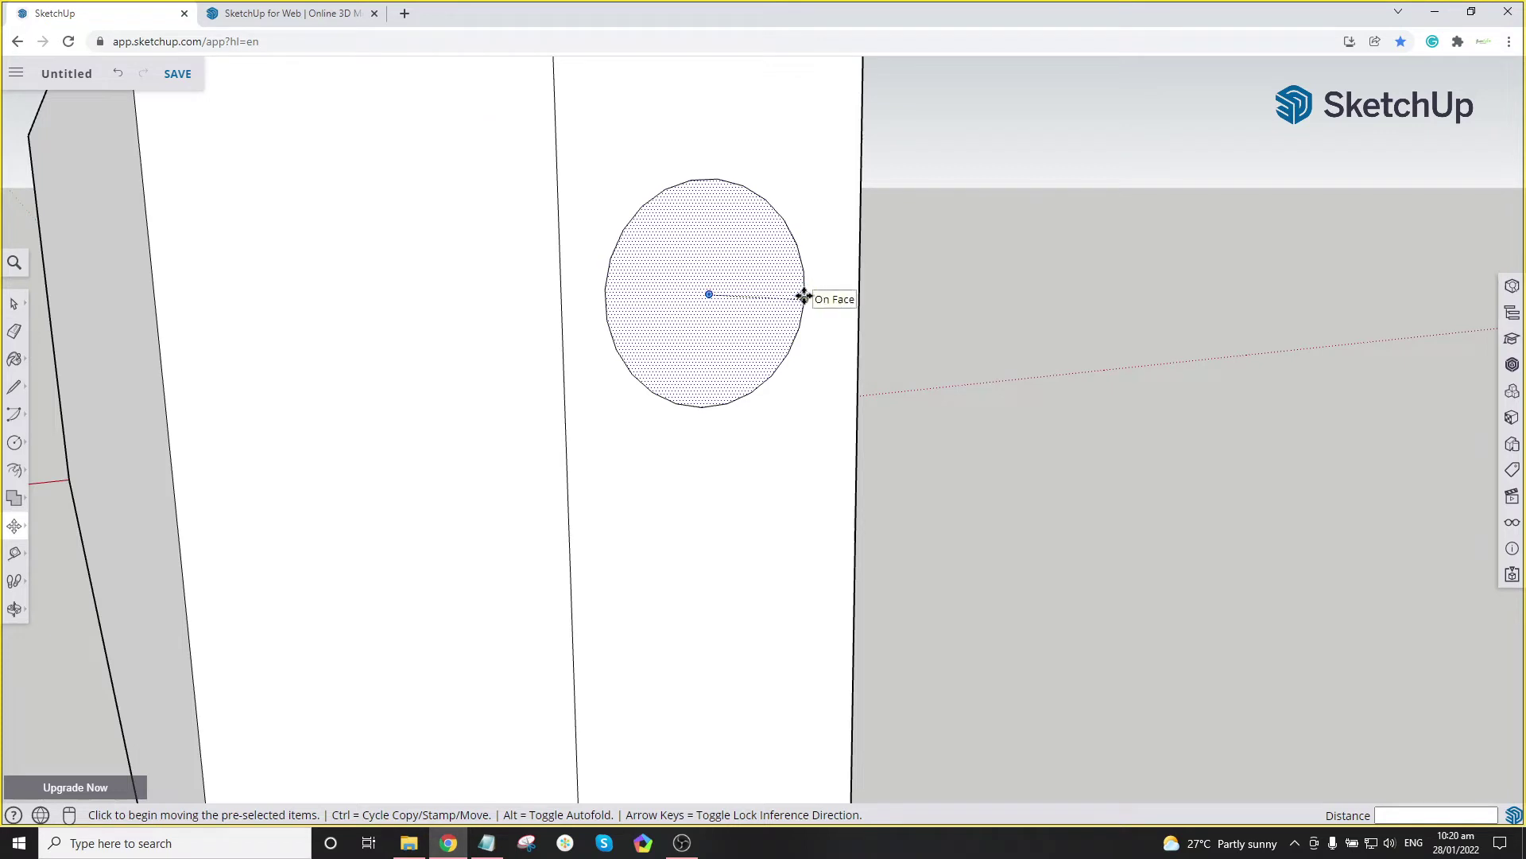
pyautogui.click(709, 295)
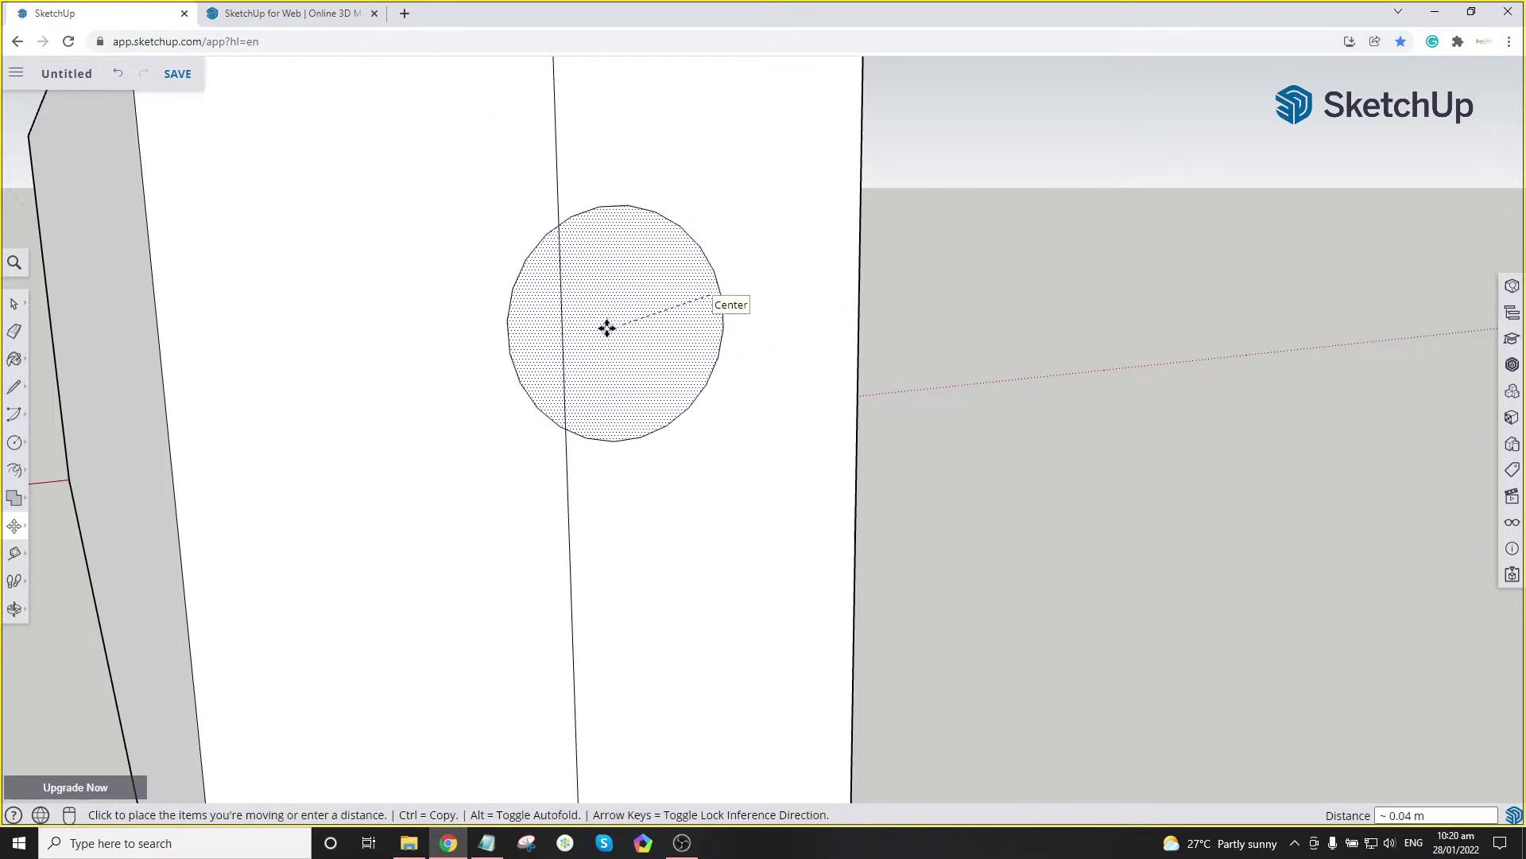
pyautogui.scroll(-4, 606, 327)
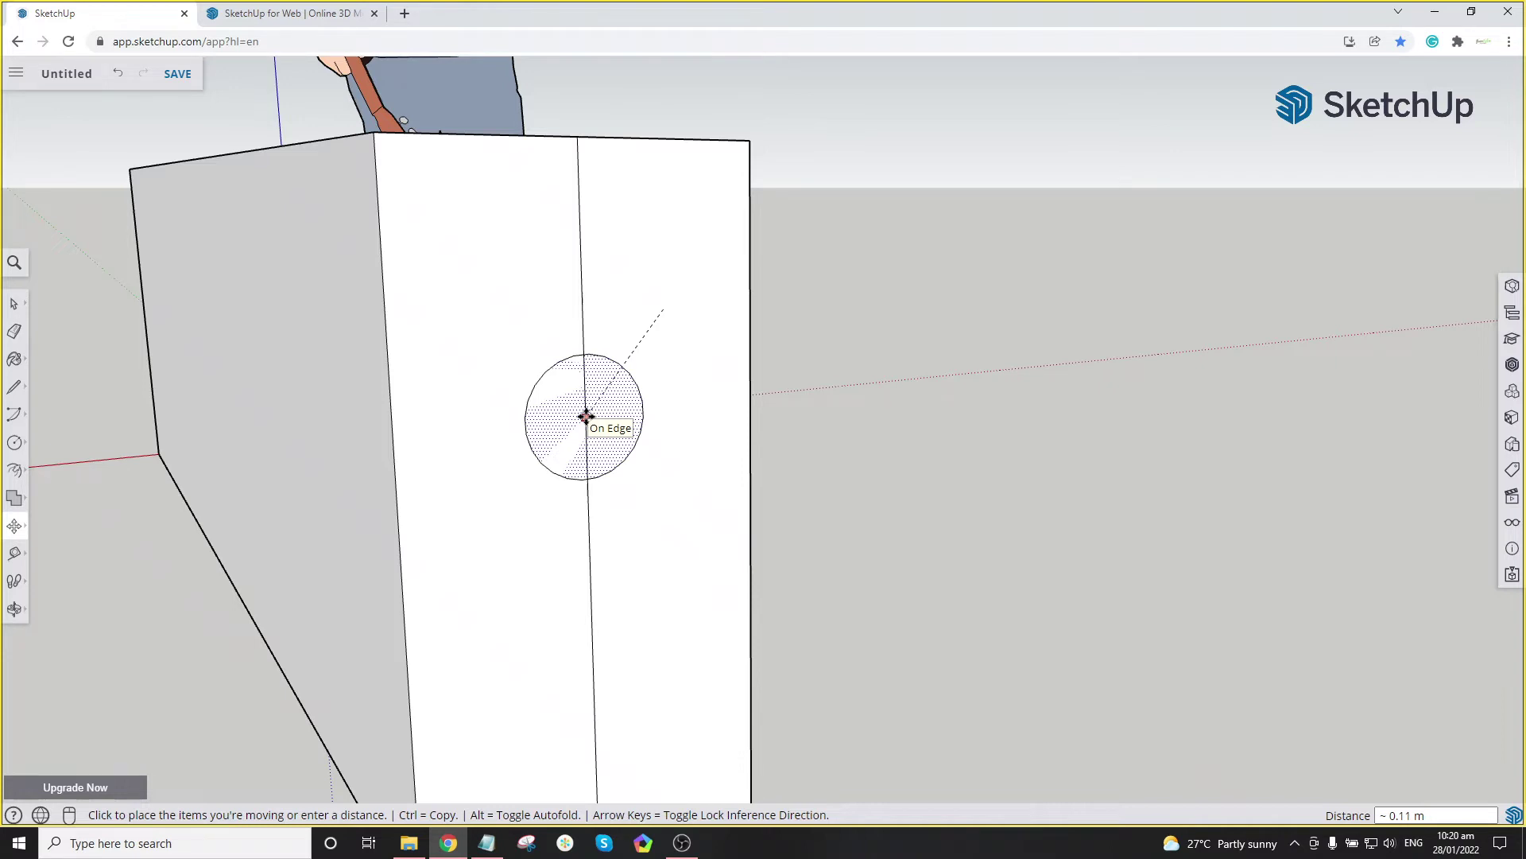
pyautogui.scroll(-1, 585, 416)
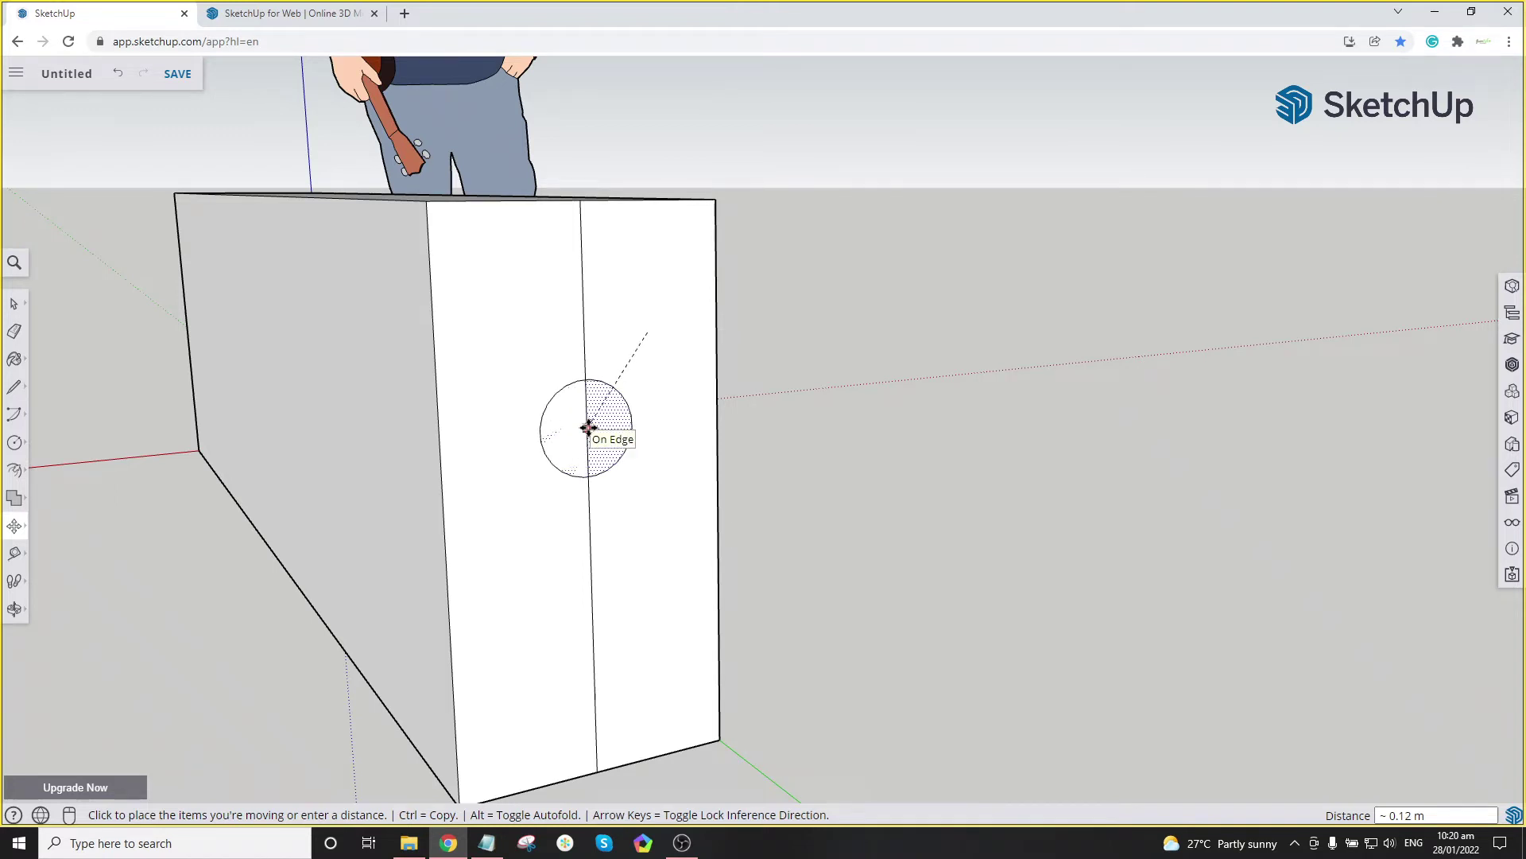
pyautogui.click(589, 428)
pyautogui.press('space')
# Step: Erase the vertical centre line's segments inside, above and below the circle
pyautogui.scroll(-3, 834, 405)
pyautogui.scroll(2, 902, 407)
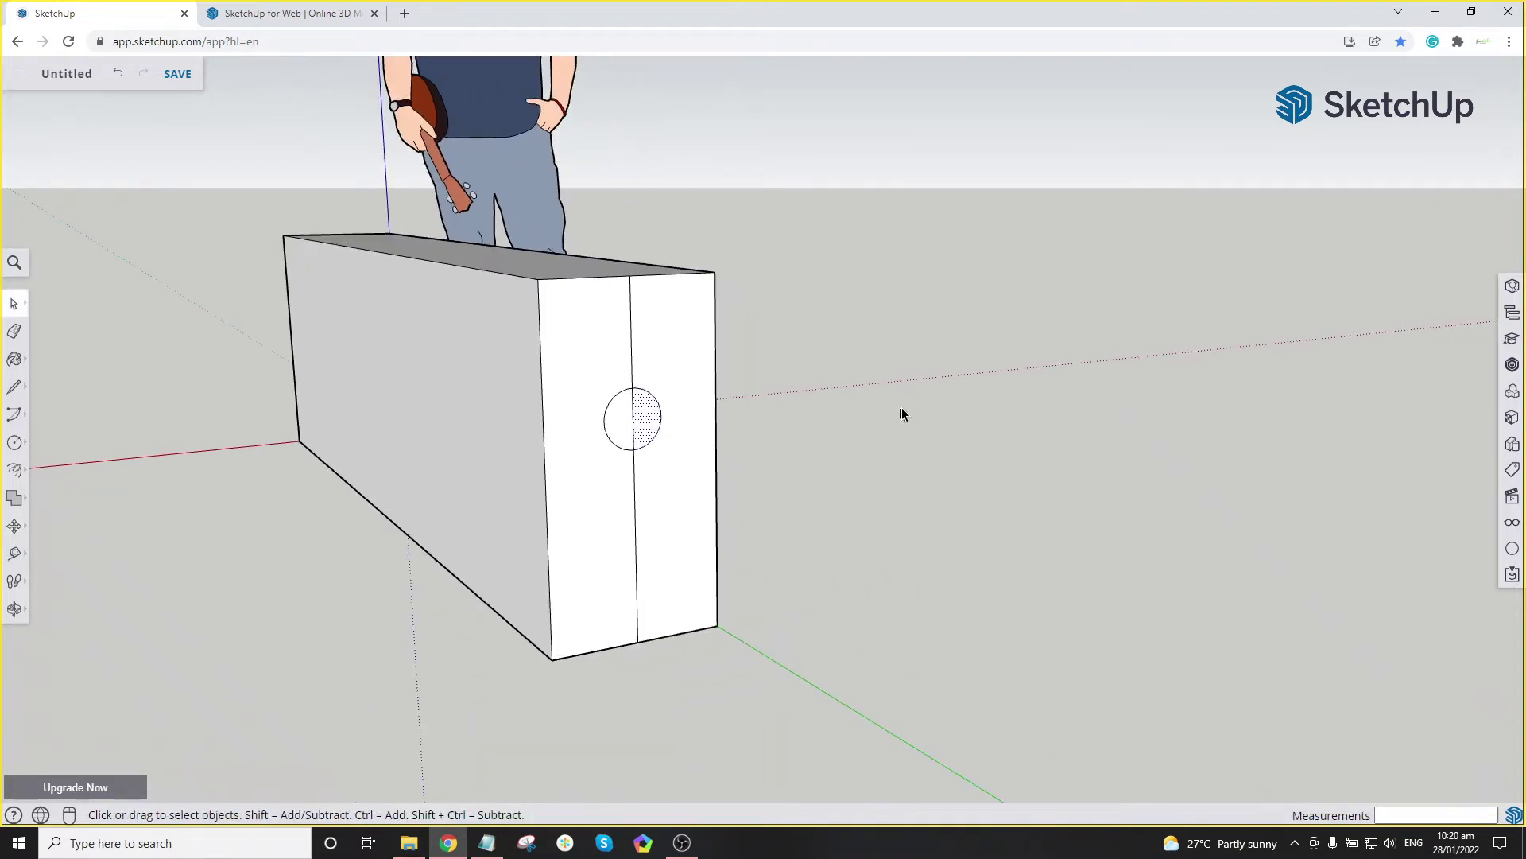
pyautogui.moveTo(902, 407); pyautogui.dragTo(516, 403, button='middle')
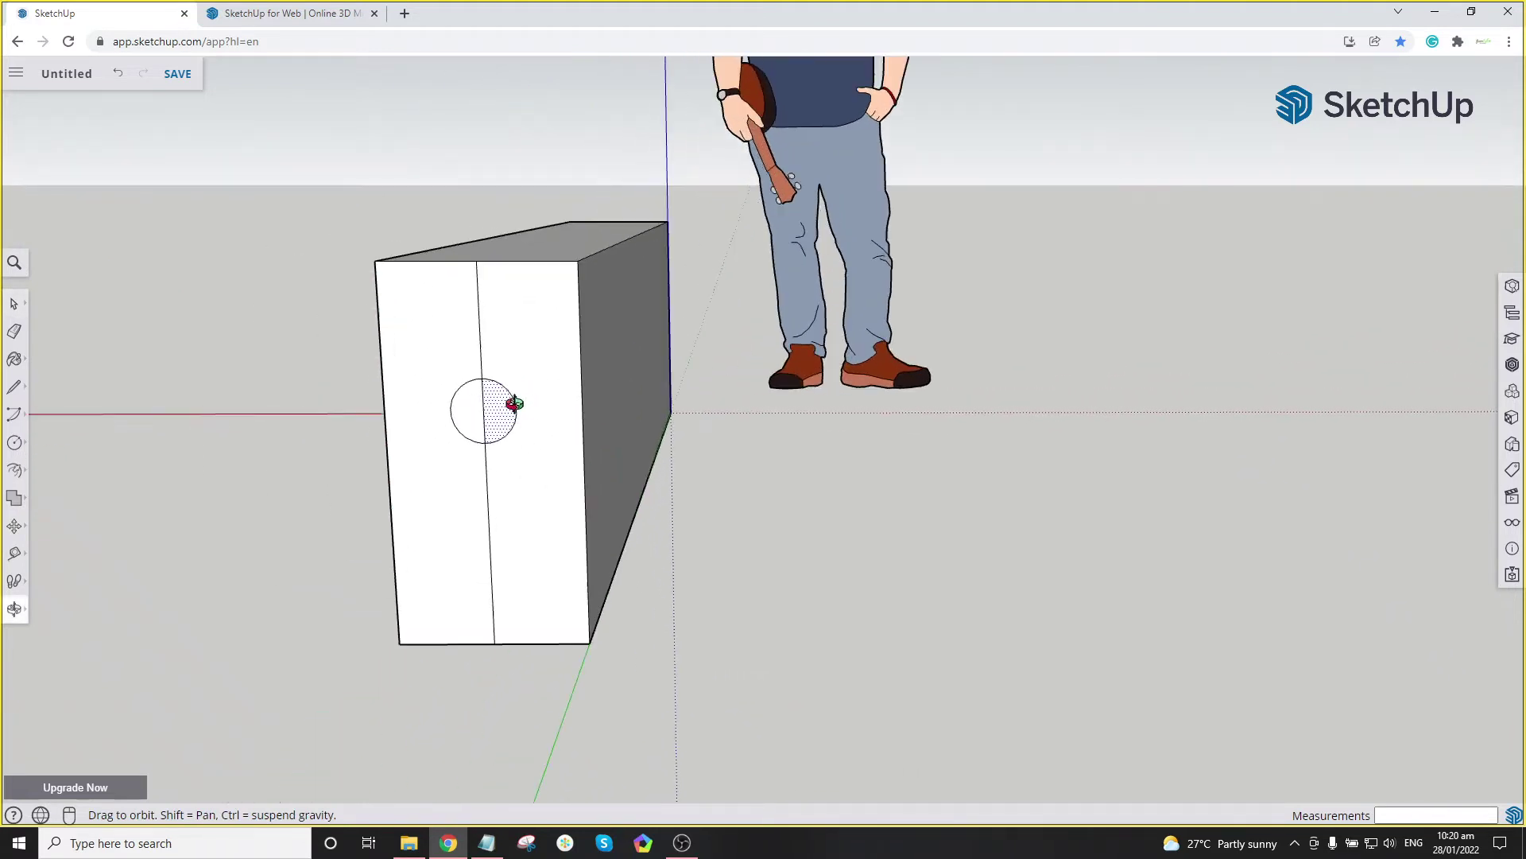
pyautogui.press('e')
pyautogui.scroll(5, 515, 403)
pyautogui.click(436, 409)
pyautogui.click(429, 304)
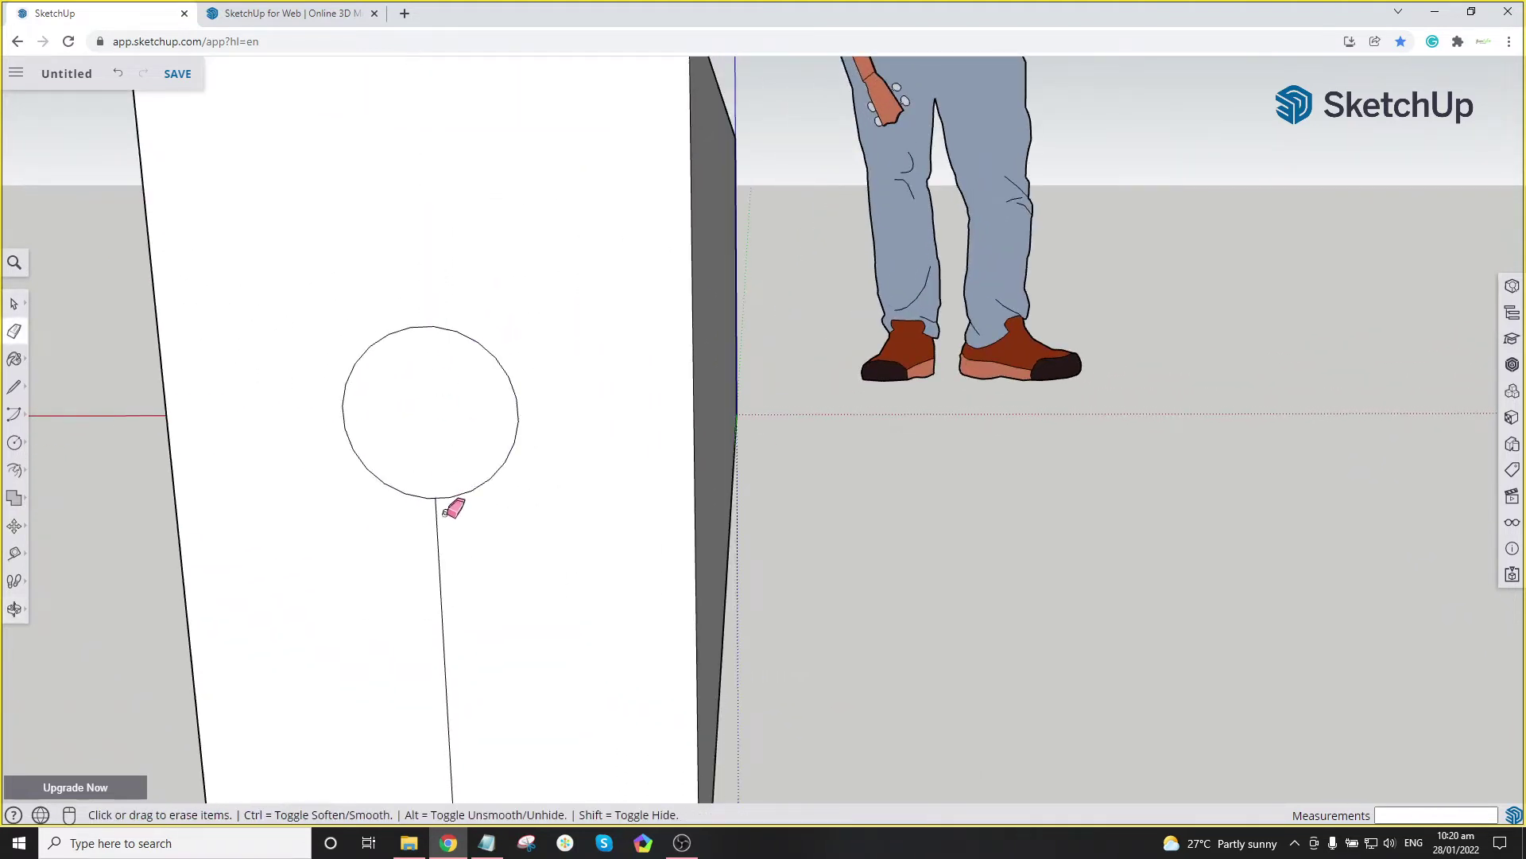
pyautogui.click(438, 544)
# Step: Examine the circle and the surrounding end face as separately selectable faces
pyautogui.press('space')
pyautogui.click(425, 405)
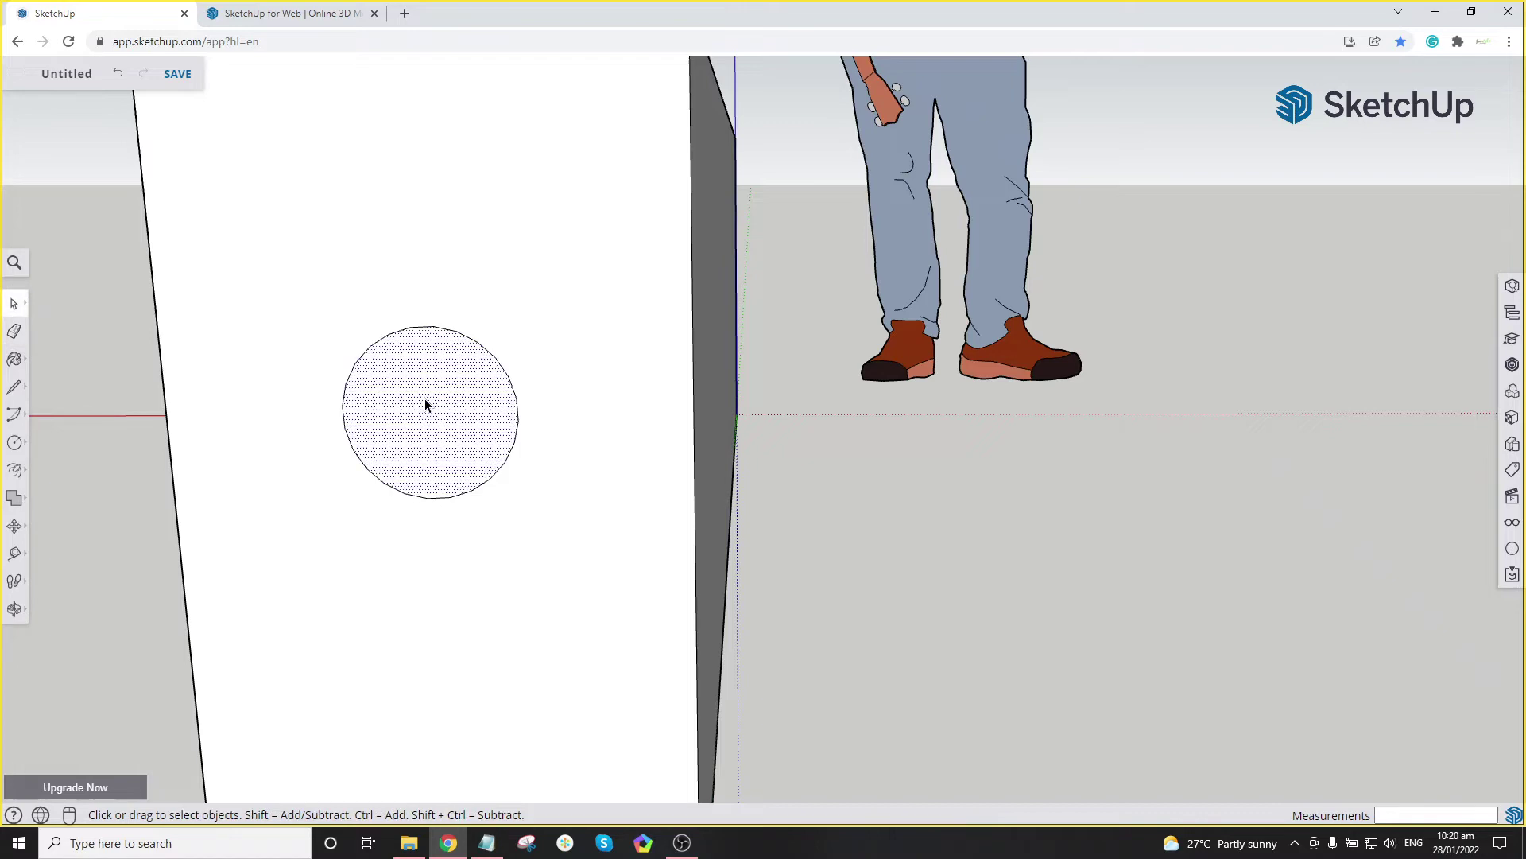
pyautogui.click(522, 272)
pyautogui.press('e')
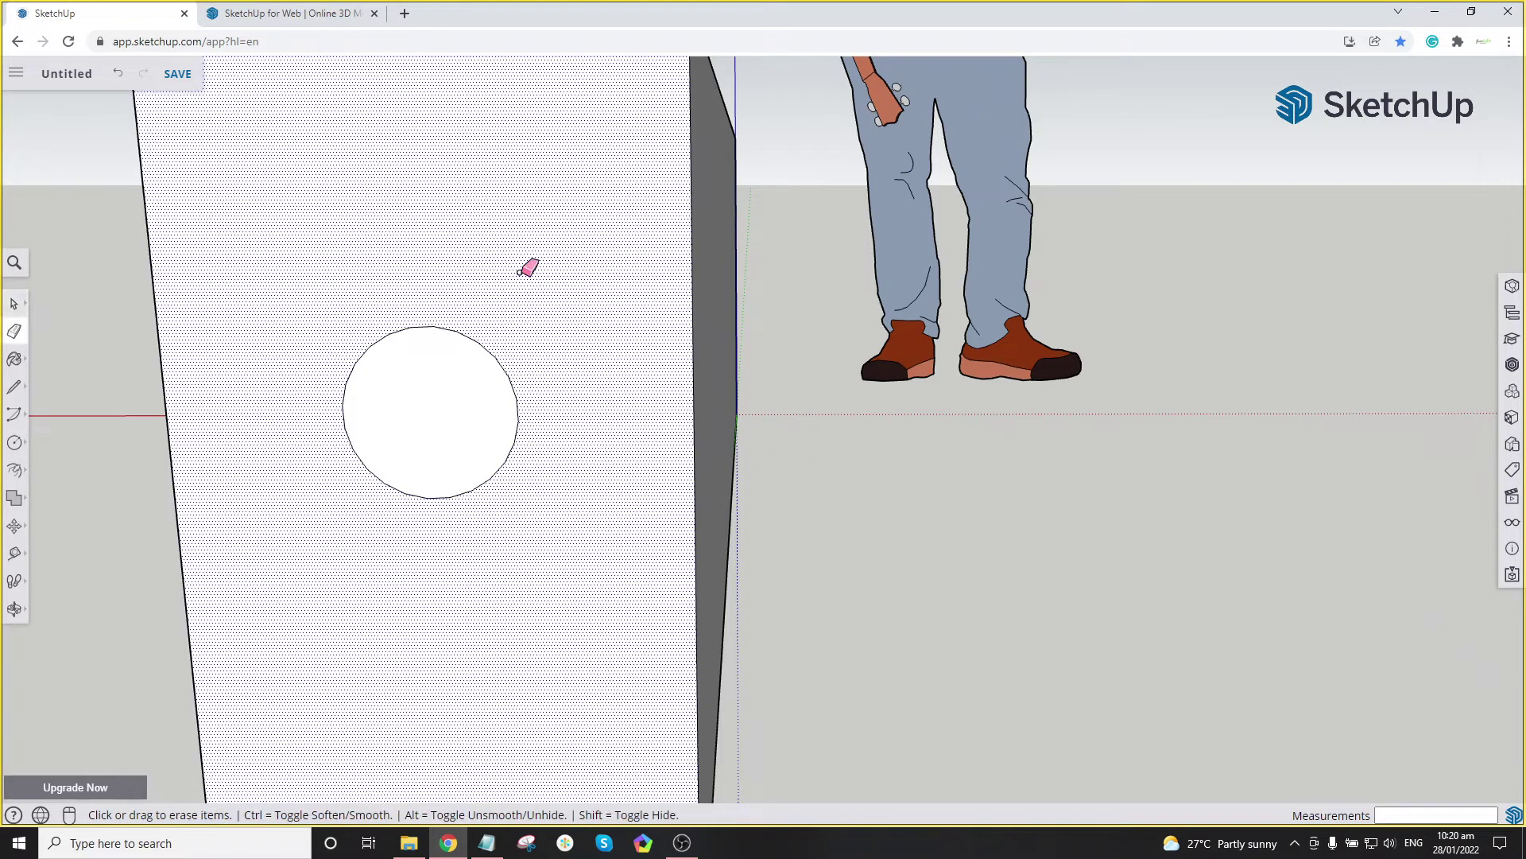
pyautogui.press('space')
pyautogui.click(423, 397)
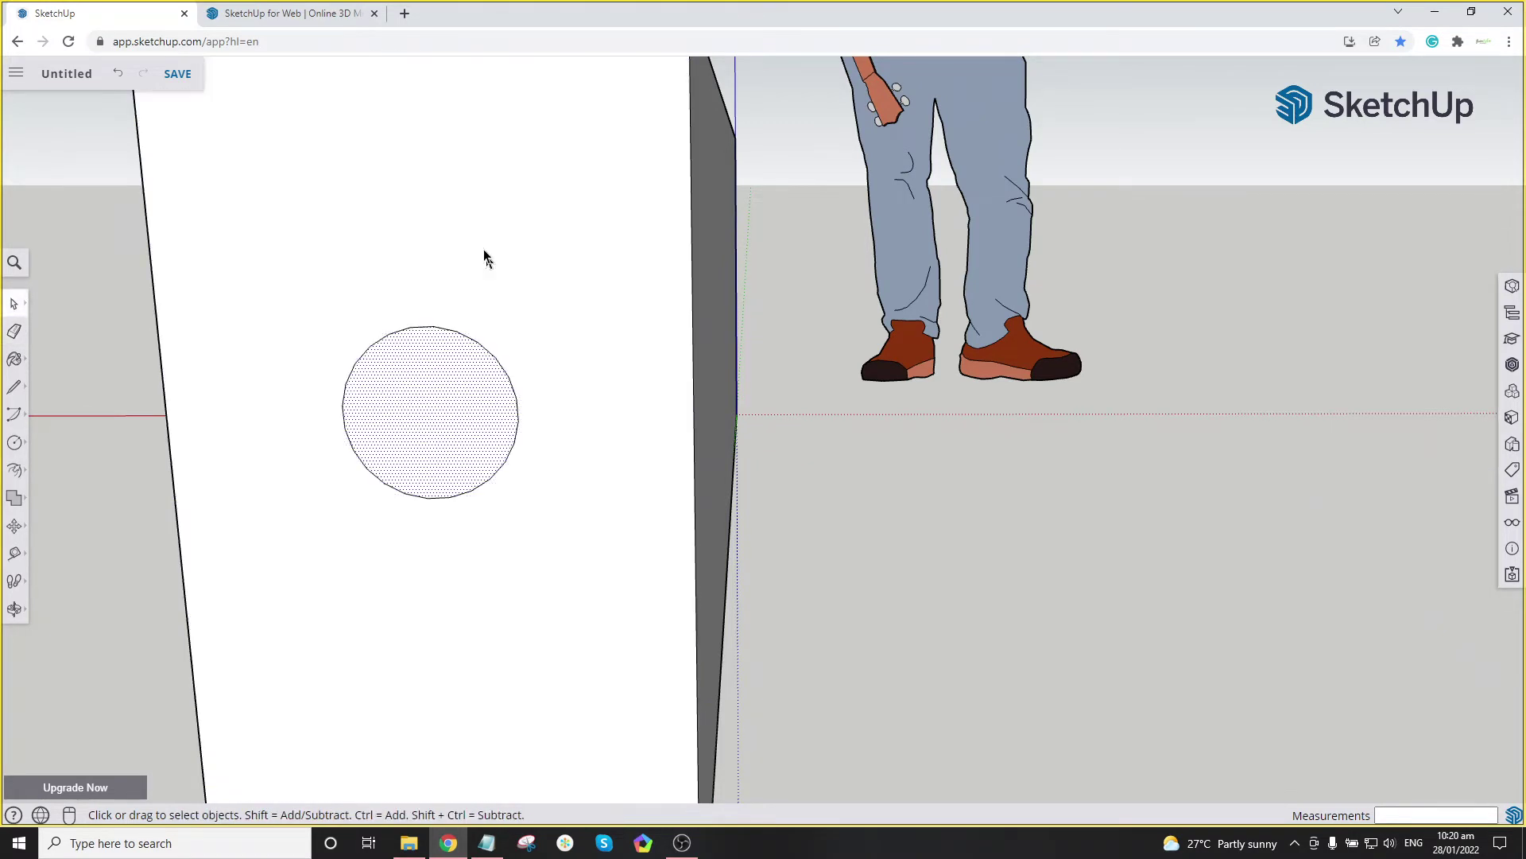
pyautogui.click(485, 262)
# Step: Offset the circle's edge outward by 0.01 m to form a ring on this end face
pyautogui.click(457, 397)
pyautogui.press('f')
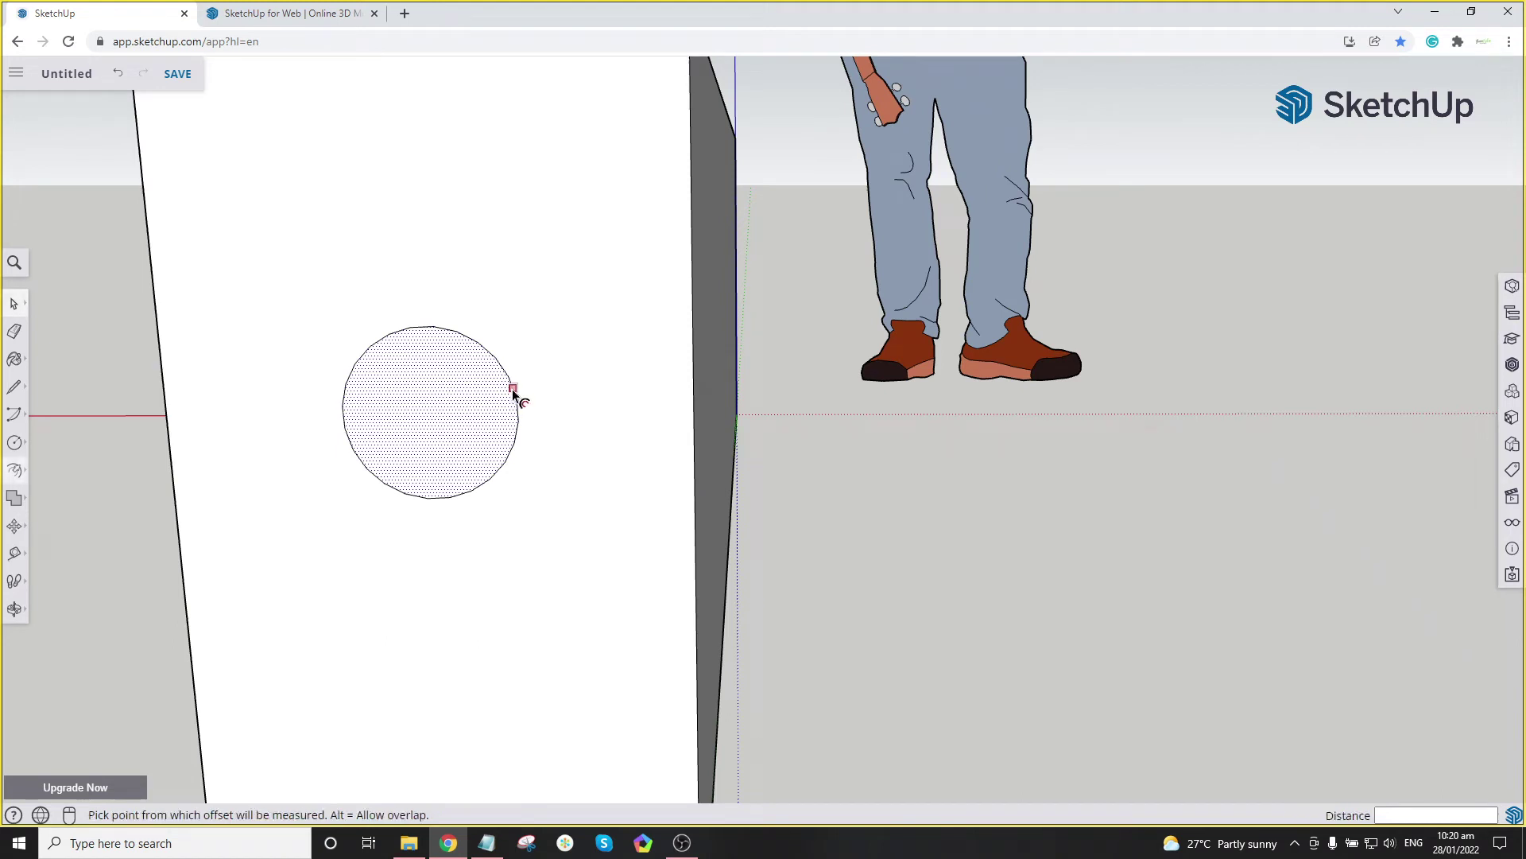
pyautogui.click(512, 388)
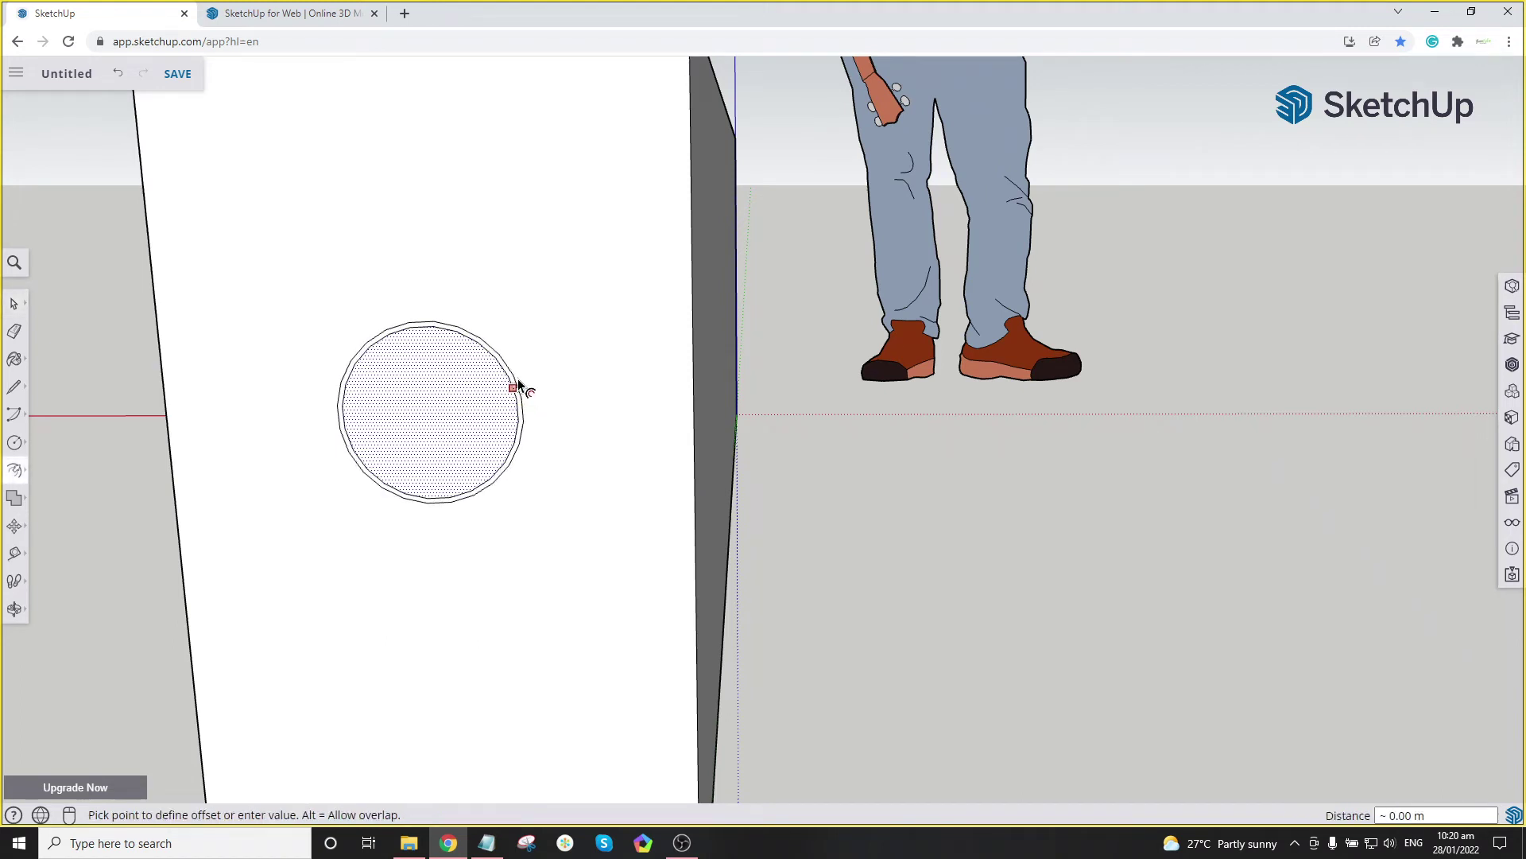
pyautogui.write('0.')
pyautogui.write('1')
pyautogui.press('Return')
pyautogui.press('space')
# Step: Delete the inner circle's face to open a hole in this end of the box
pyautogui.scroll(-3, 521, 350)
pyautogui.scroll(5, 477, 374)
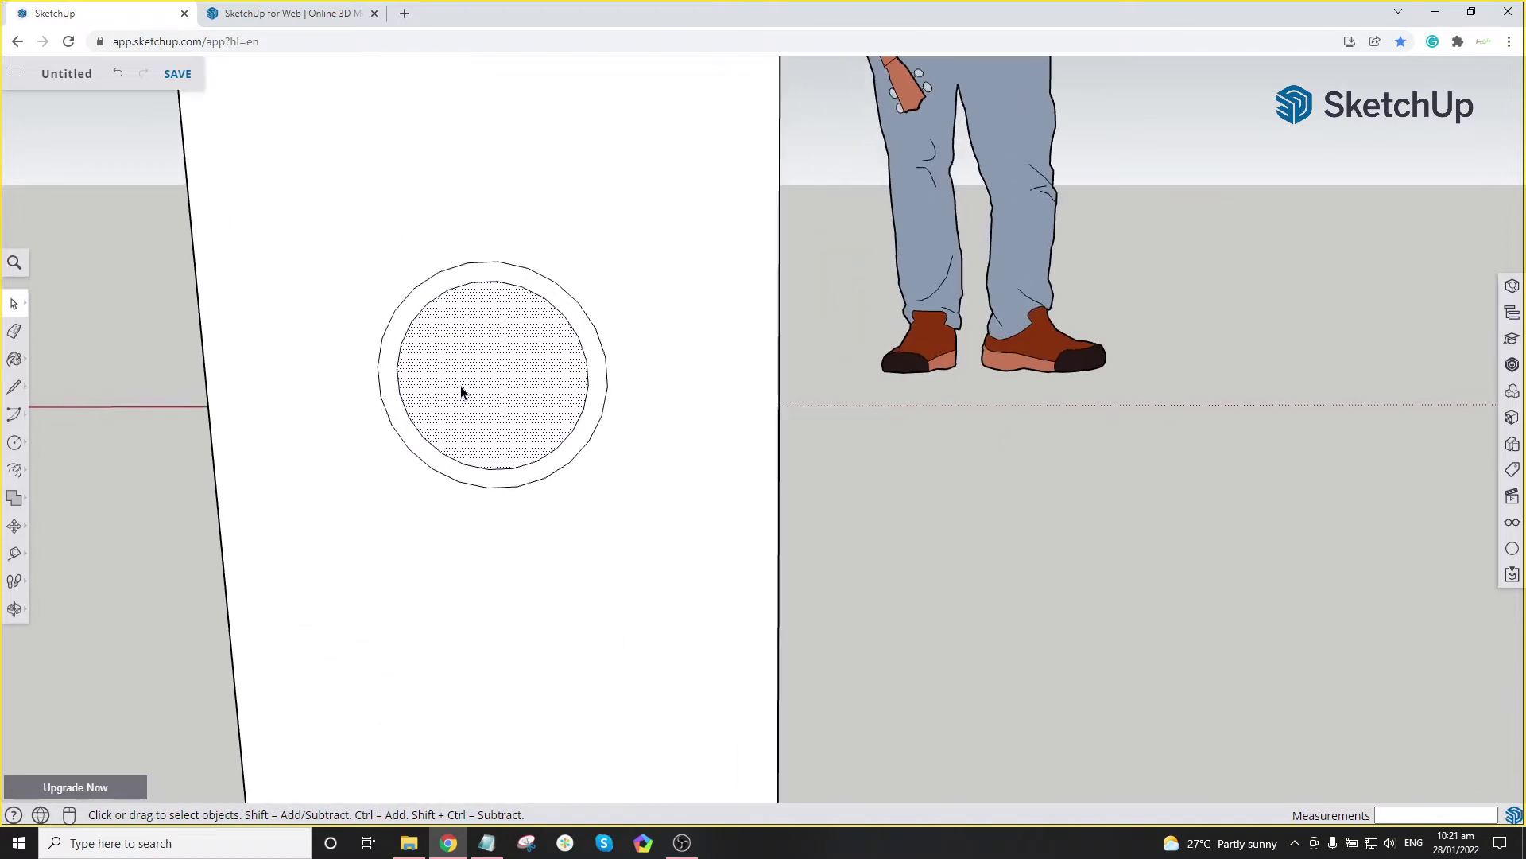
pyautogui.press('Delete')
pyautogui.scroll(-5, 569, 393)
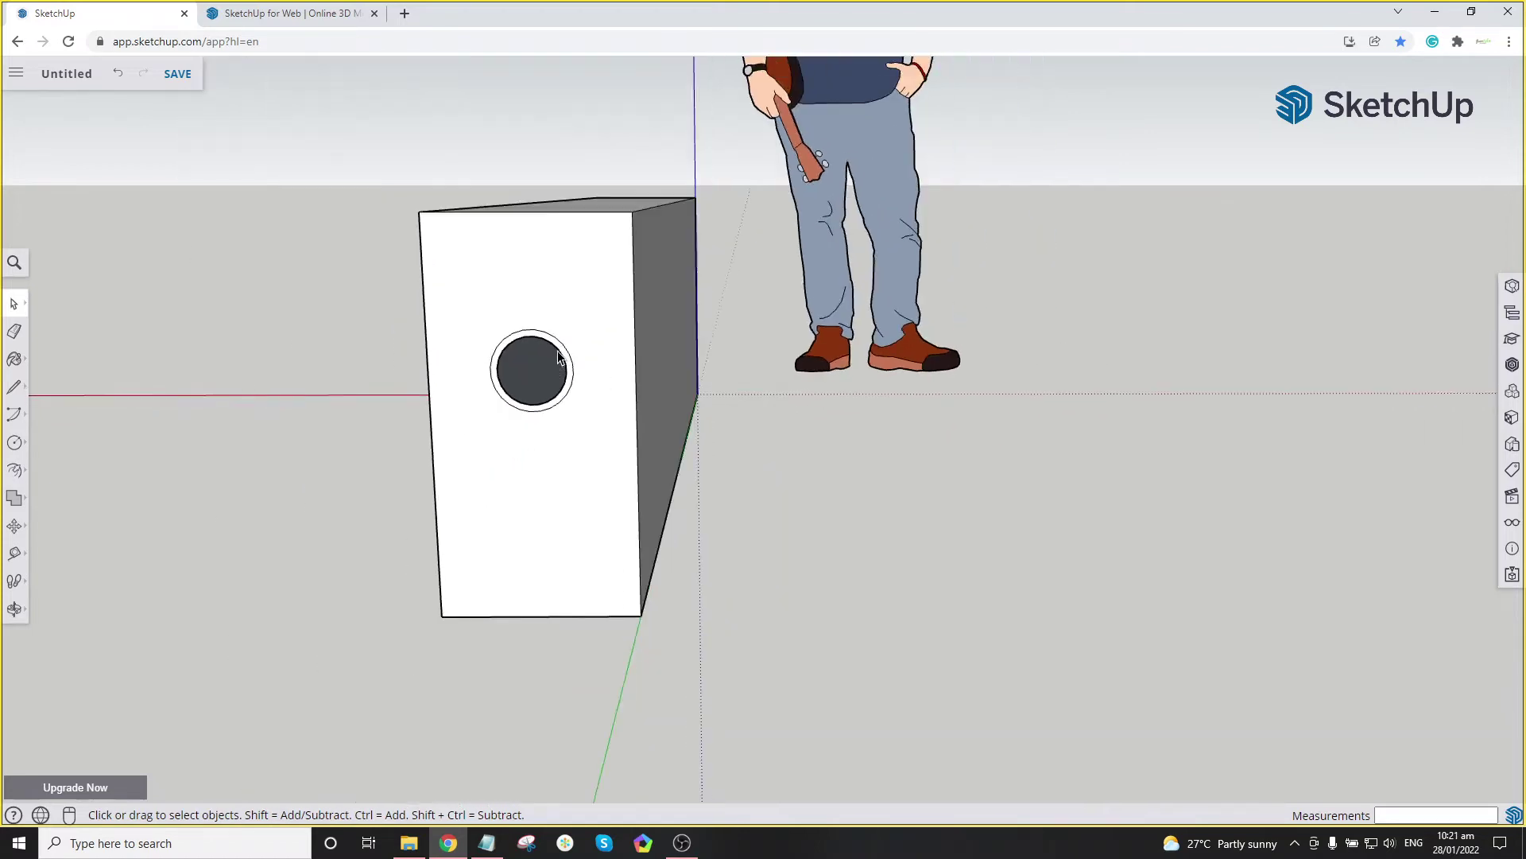
# Step: Push/Pull the ring around the new hole outward by 0.10 m to form a pipe stub
pyautogui.moveTo(509, 350); pyautogui.dragTo(875, 361, button='middle')
pyautogui.scroll(5, 712, 341)
pyautogui.scroll(-3, 984, 430)
pyautogui.scroll(6, 856, 382)
pyautogui.press('space')
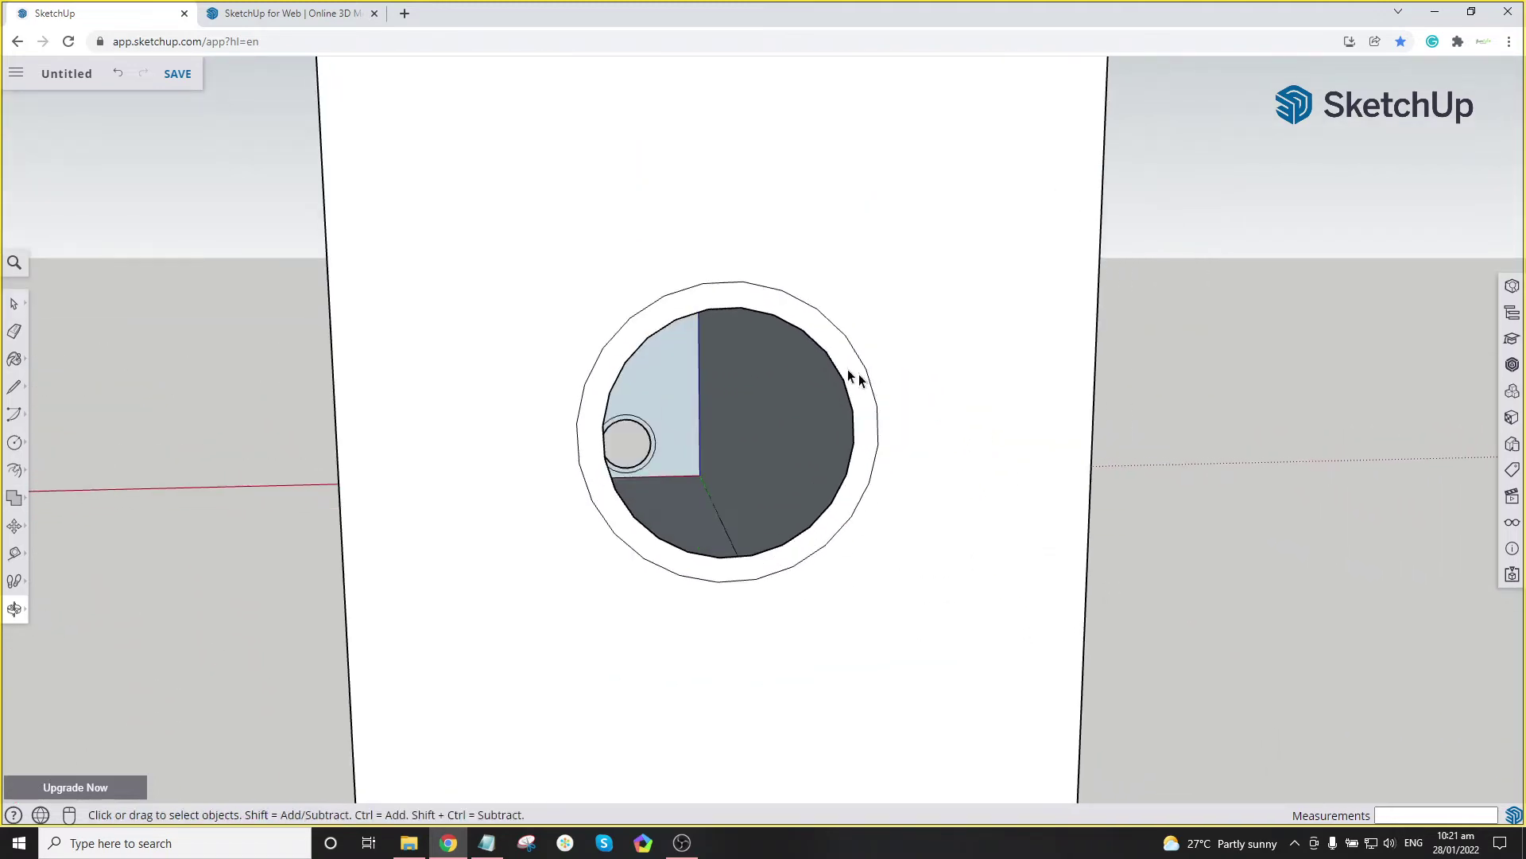
pyautogui.press('p')
pyautogui.click(755, 300)
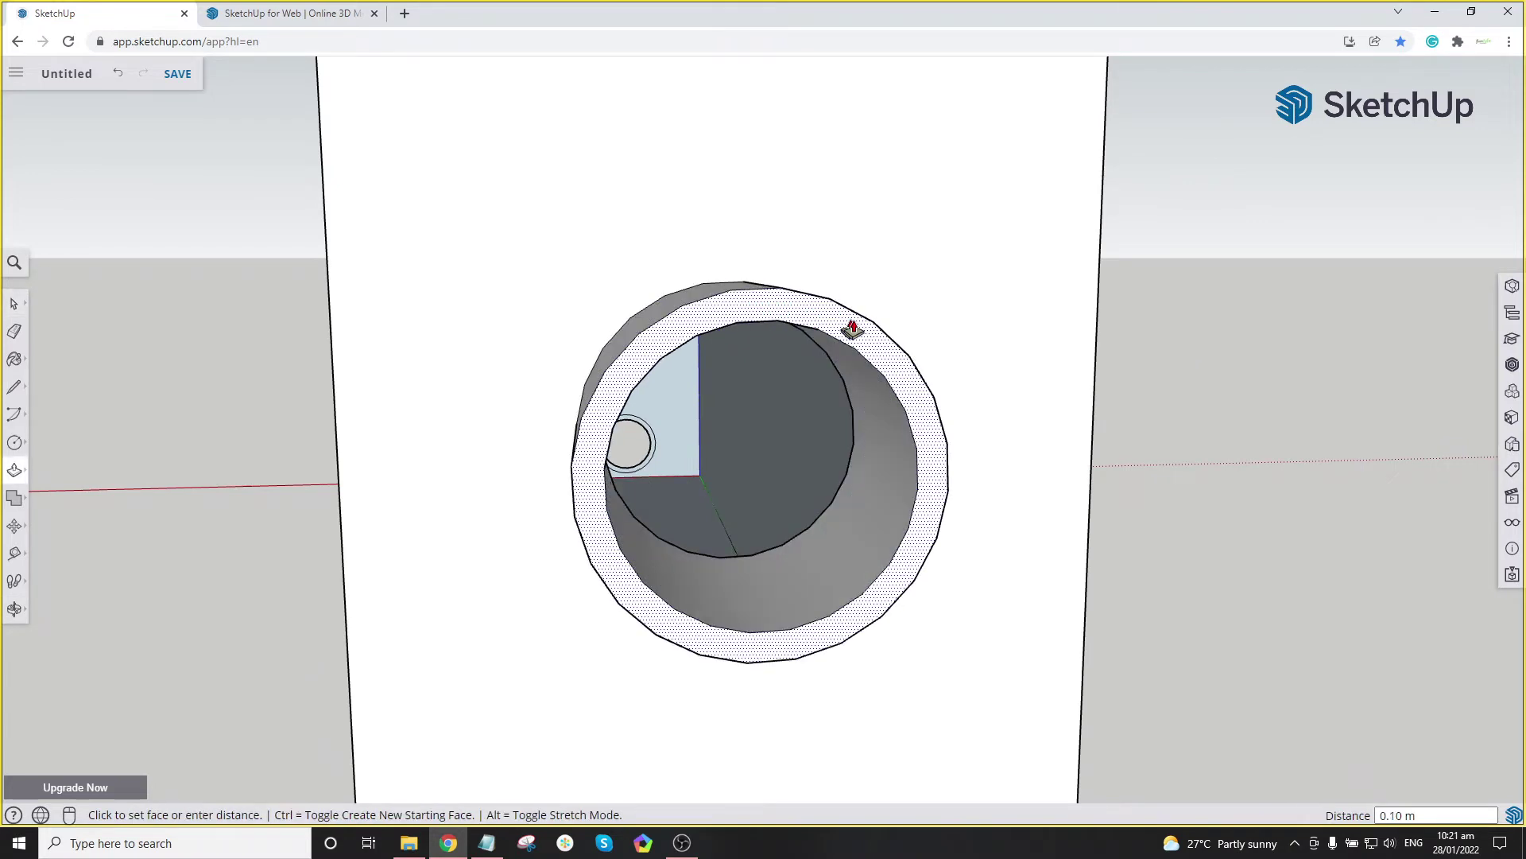
pyautogui.scroll(-1, 889, 326)
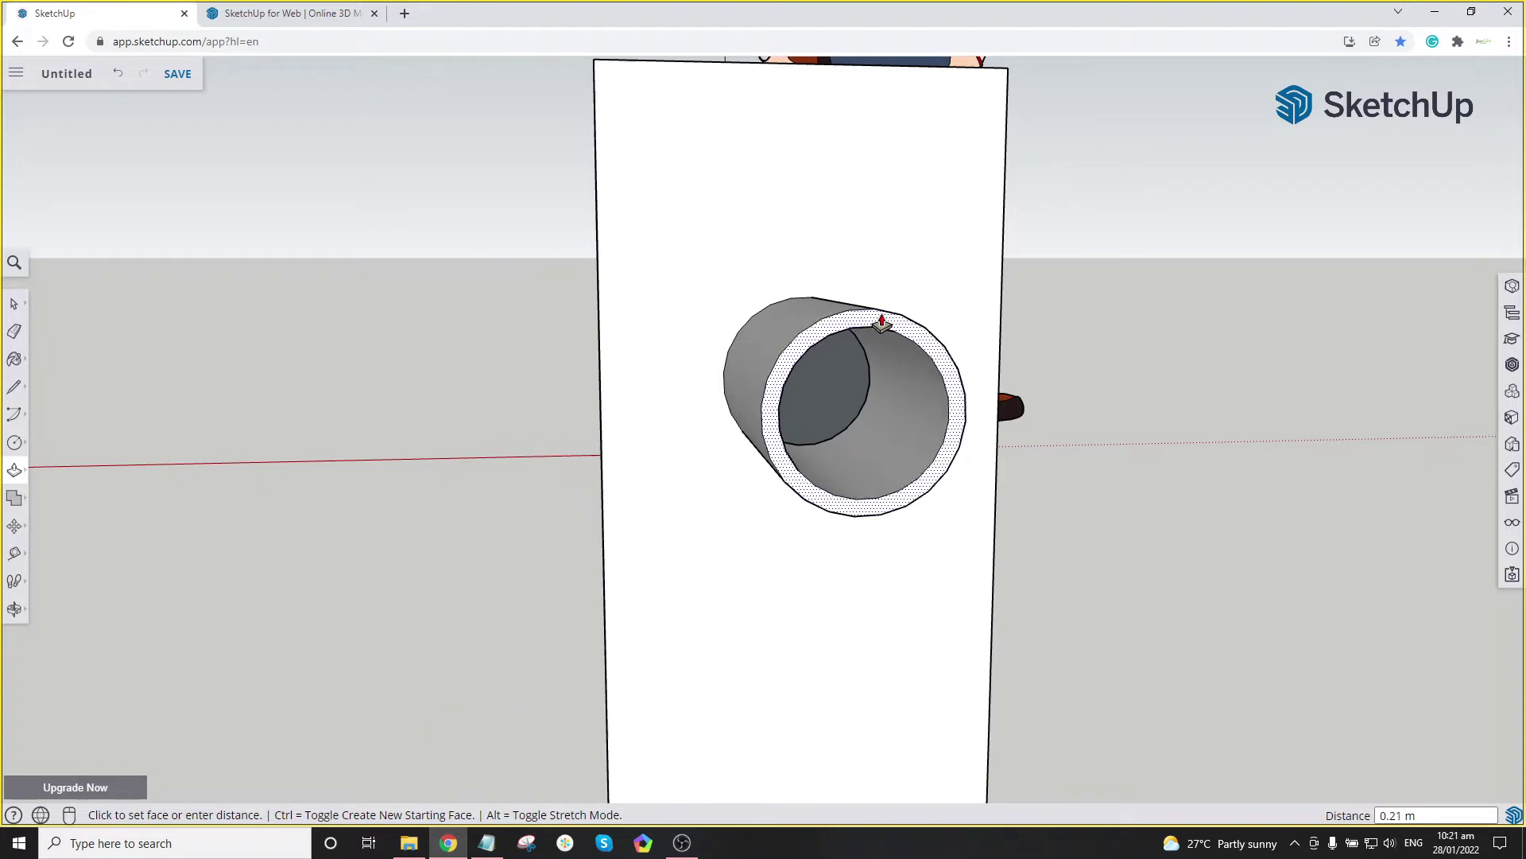
pyautogui.moveTo(882, 322); pyautogui.dragTo(1101, 358, button='middle')
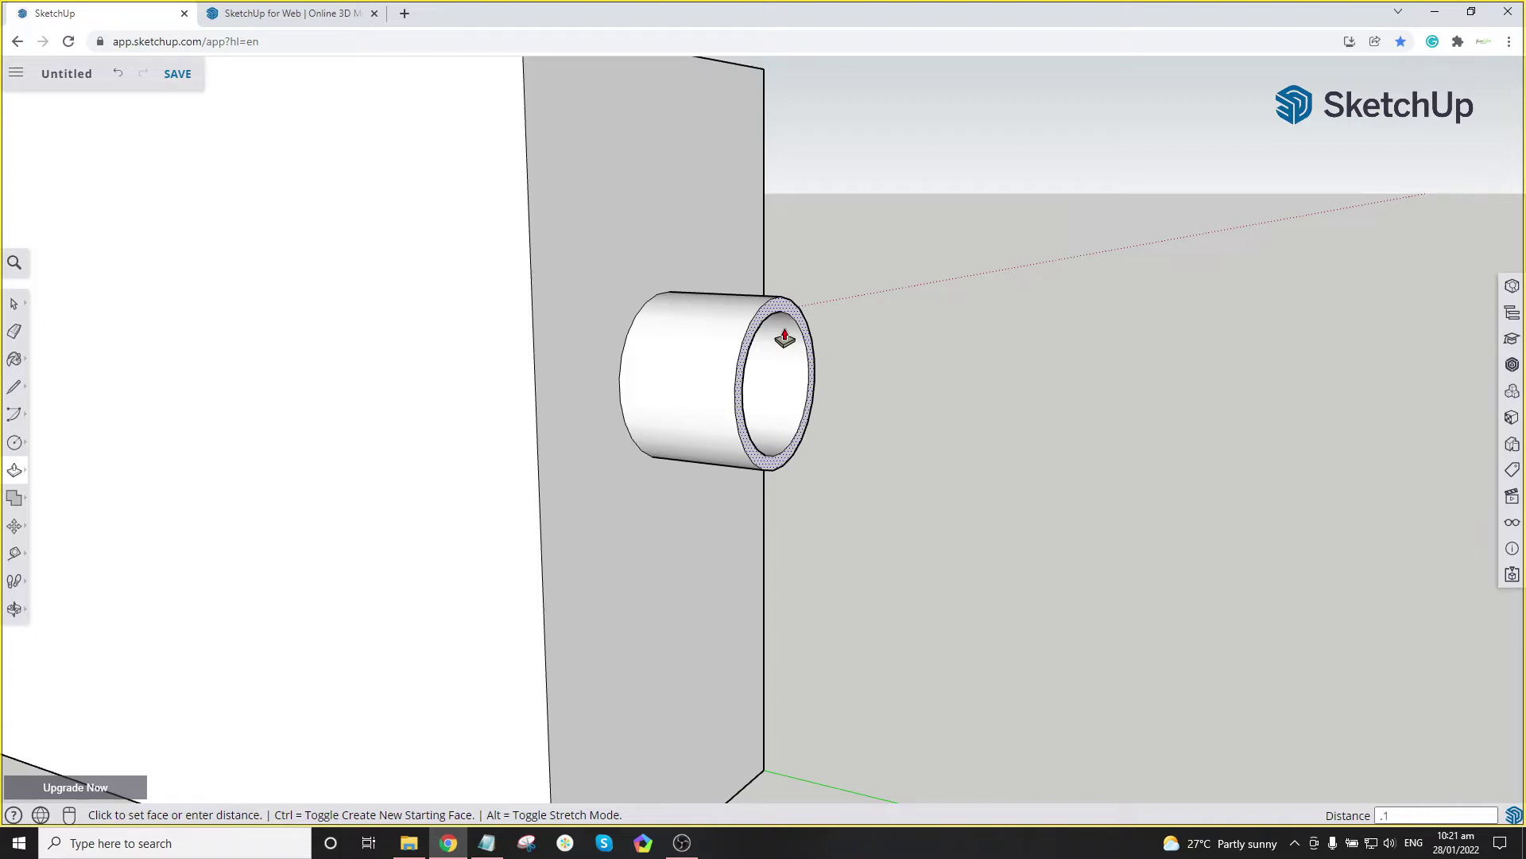
pyautogui.press('Return')
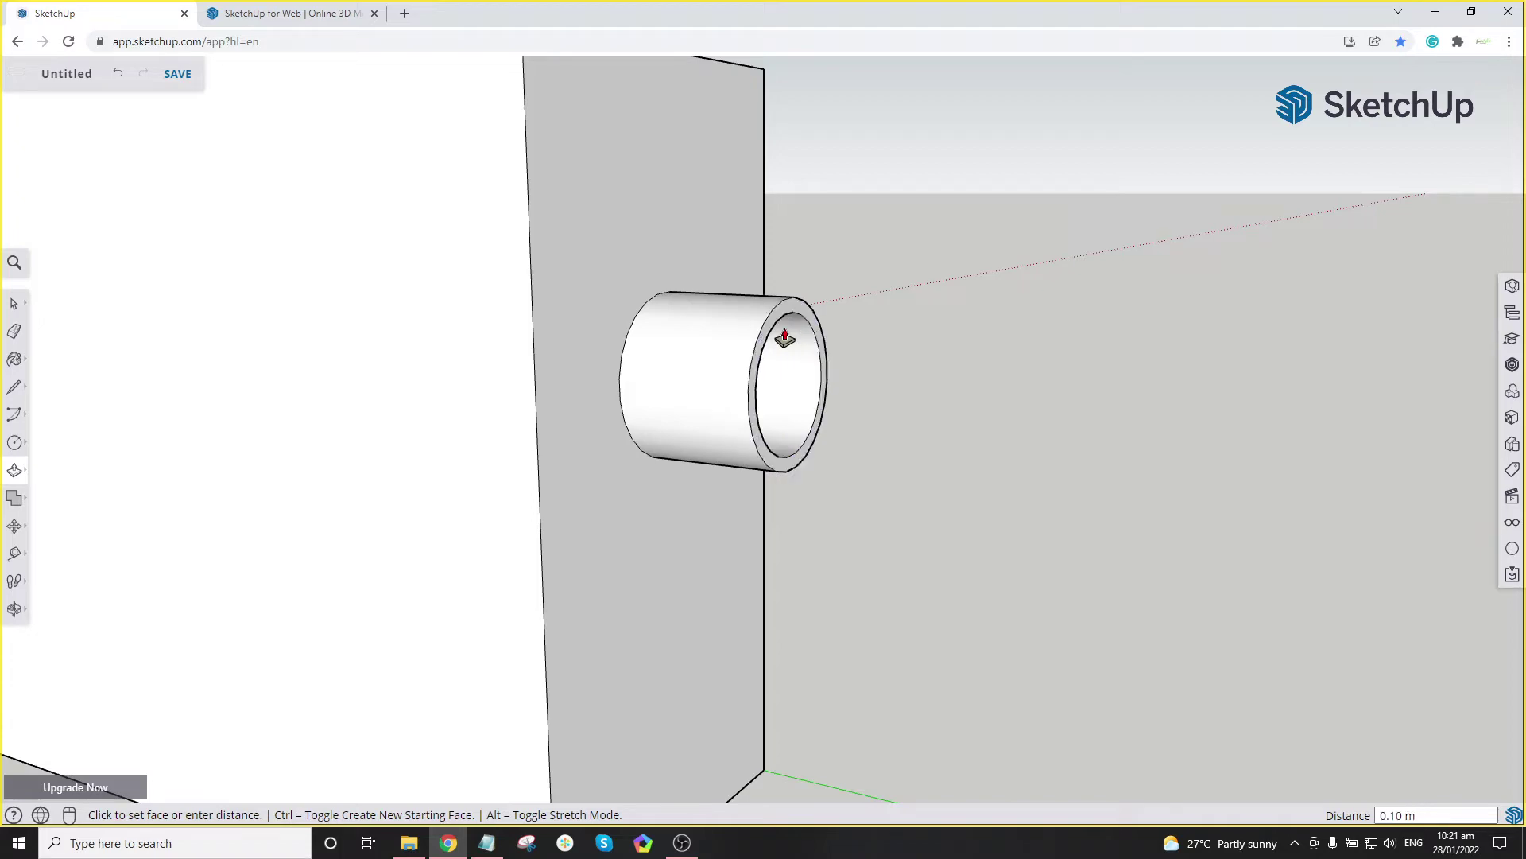
# Step: Push/Pull the ring near the bottom of the opposite end face outward by 0.10 m
pyautogui.scroll(-6, 818, 313)
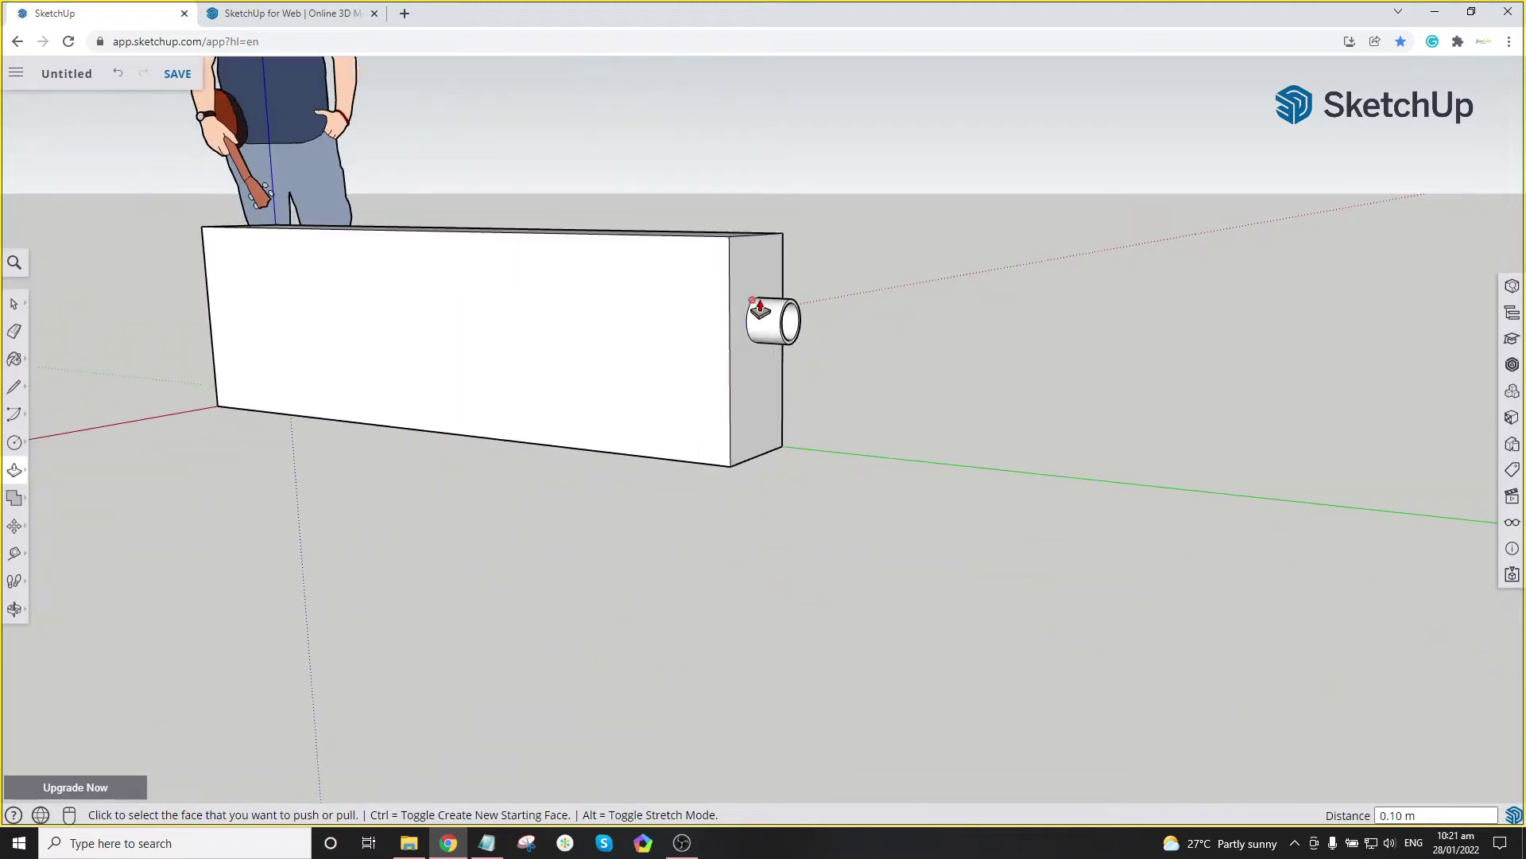
pyautogui.moveTo(528, 330)
pyautogui.mouseDown(button='middle')
pyautogui.moveTo(494, 330)
pyautogui.moveTo(886, 307)
pyautogui.moveTo(516, 312)
pyautogui.mouseUp(button='middle')
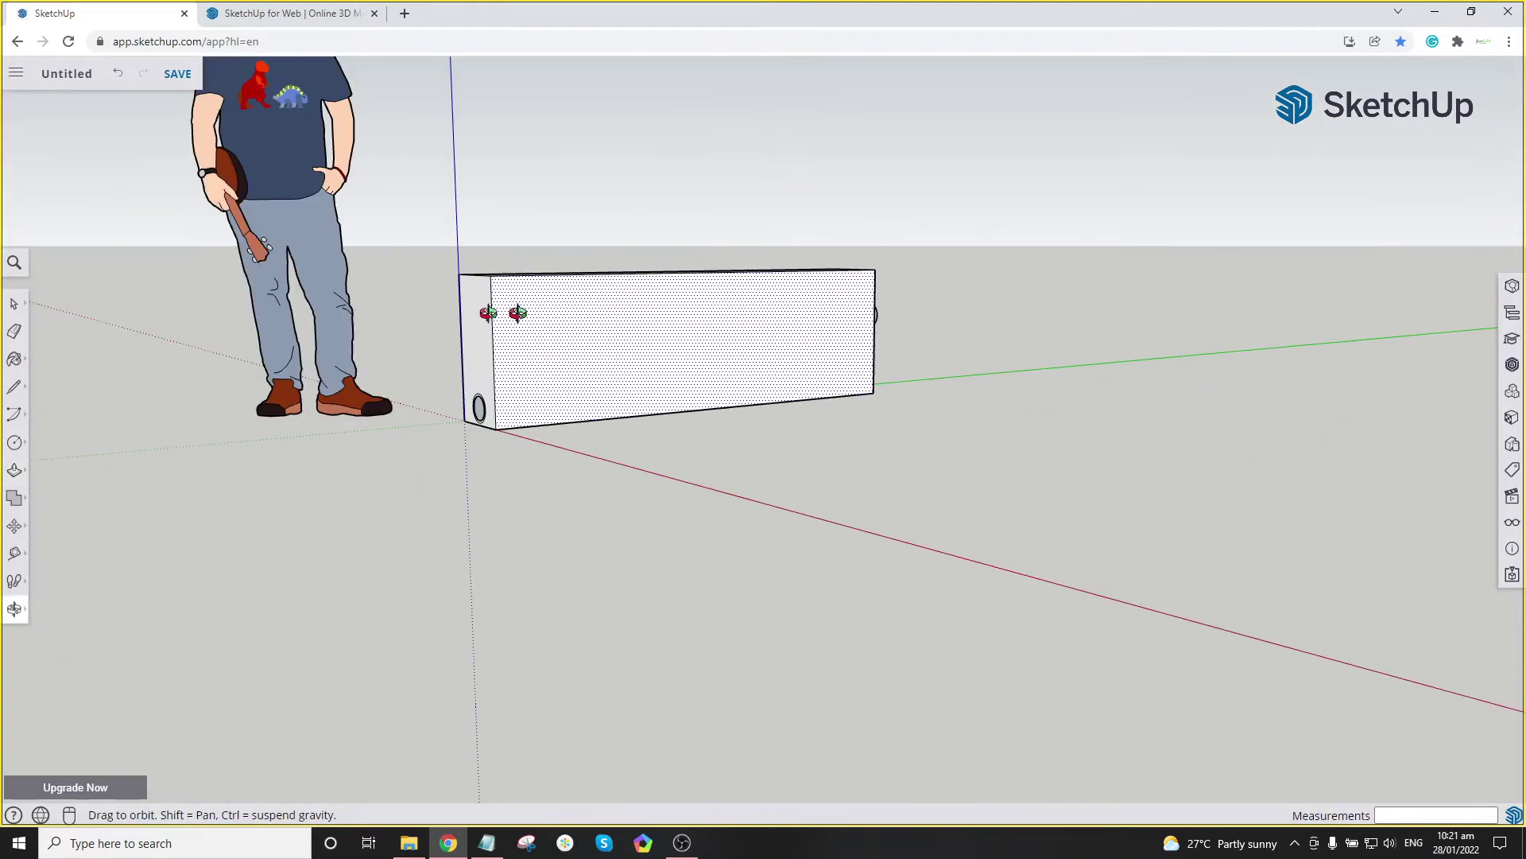
pyautogui.scroll(7, 556, 501)
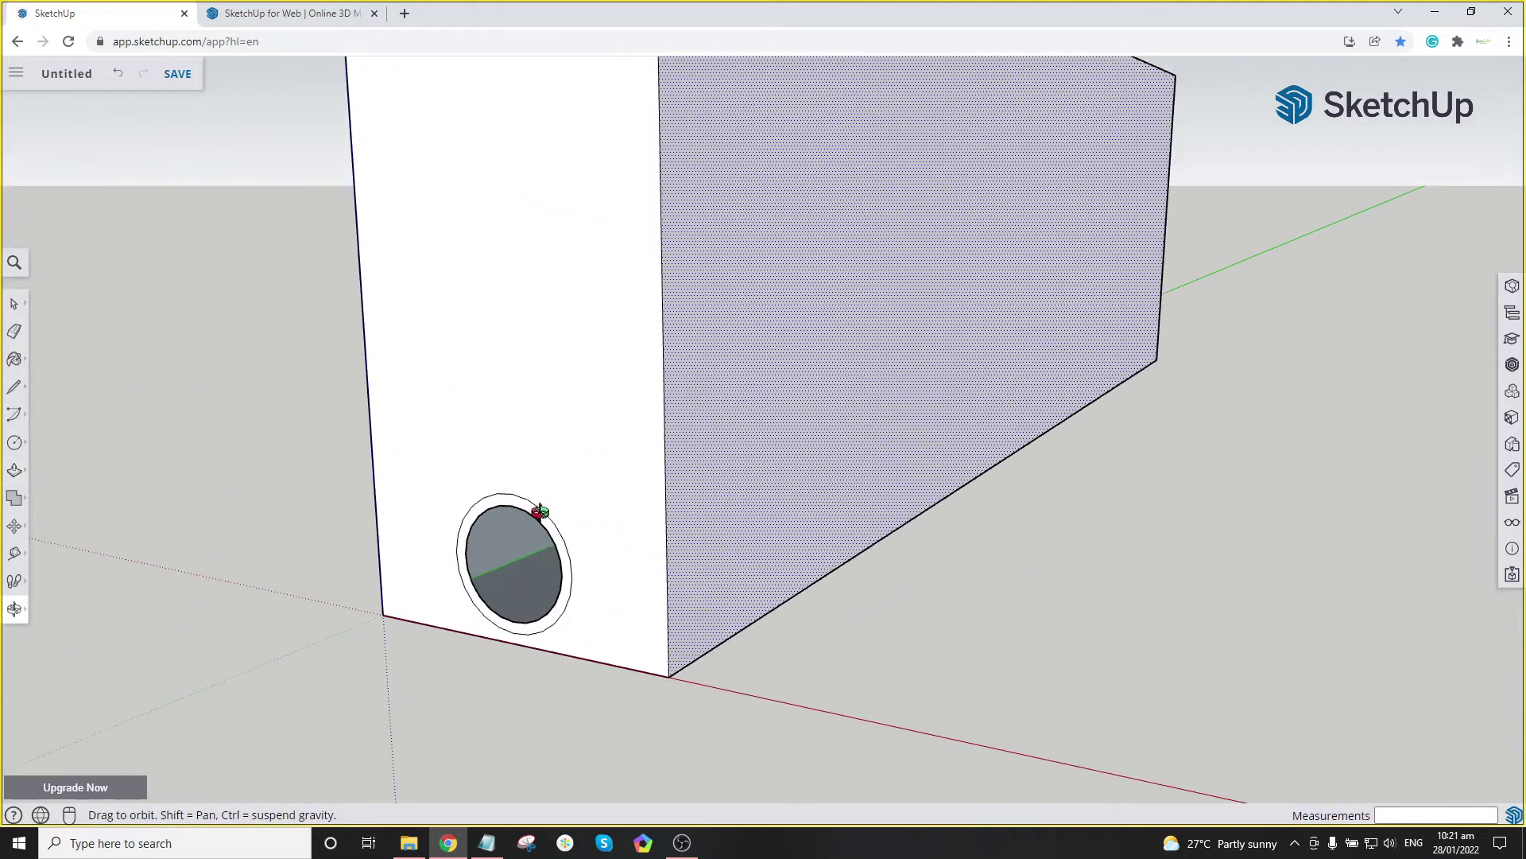
pyautogui.moveTo(539, 511); pyautogui.dragTo(555, 446, button='middle')
pyautogui.scroll(5, 545, 485)
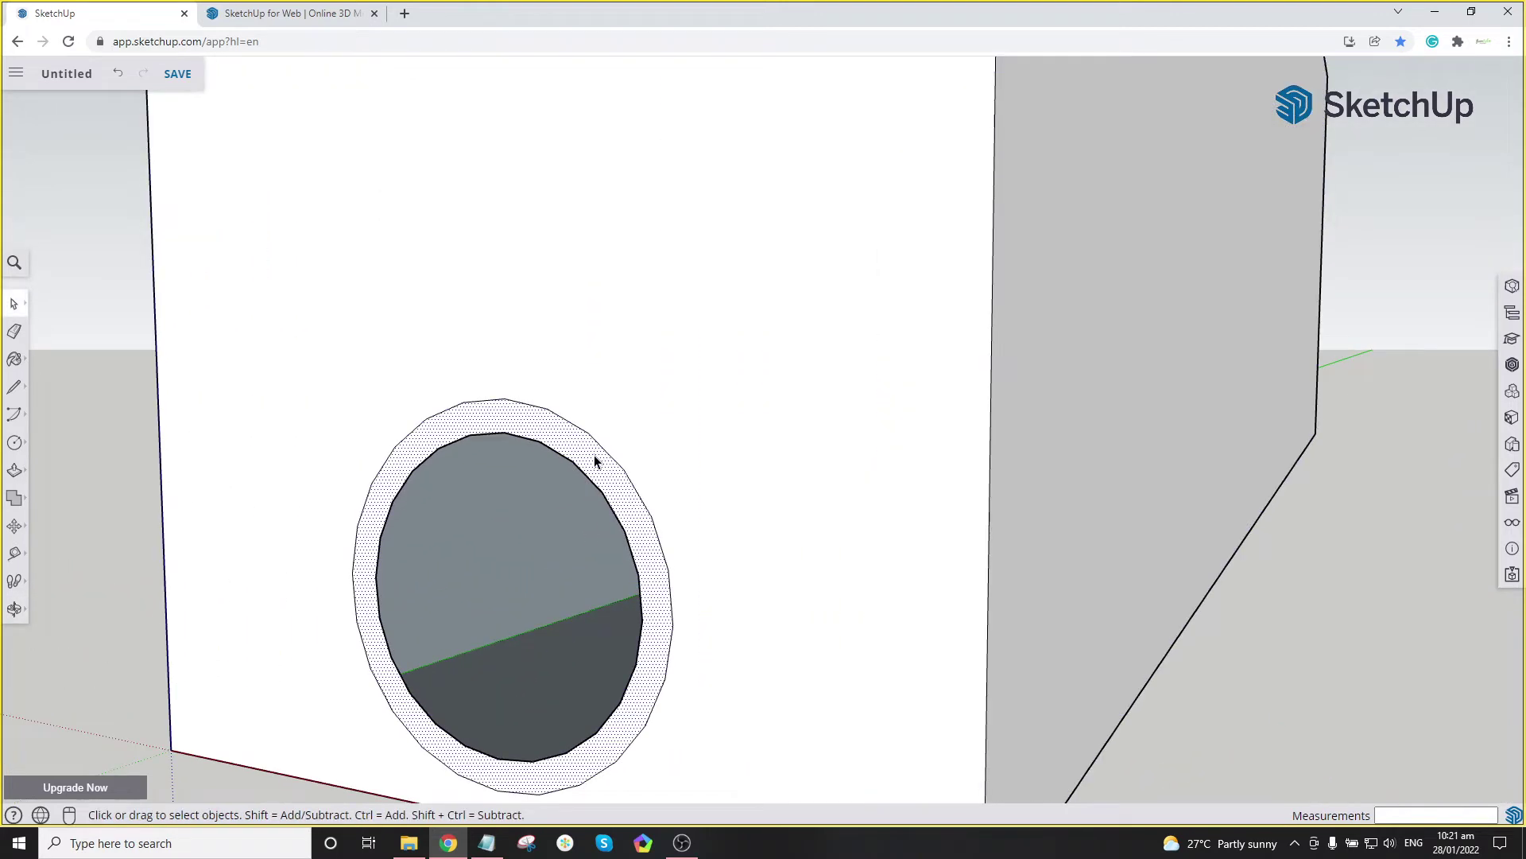
pyautogui.press('p')
pyautogui.click(596, 460)
pyautogui.scroll(-5, 417, 492)
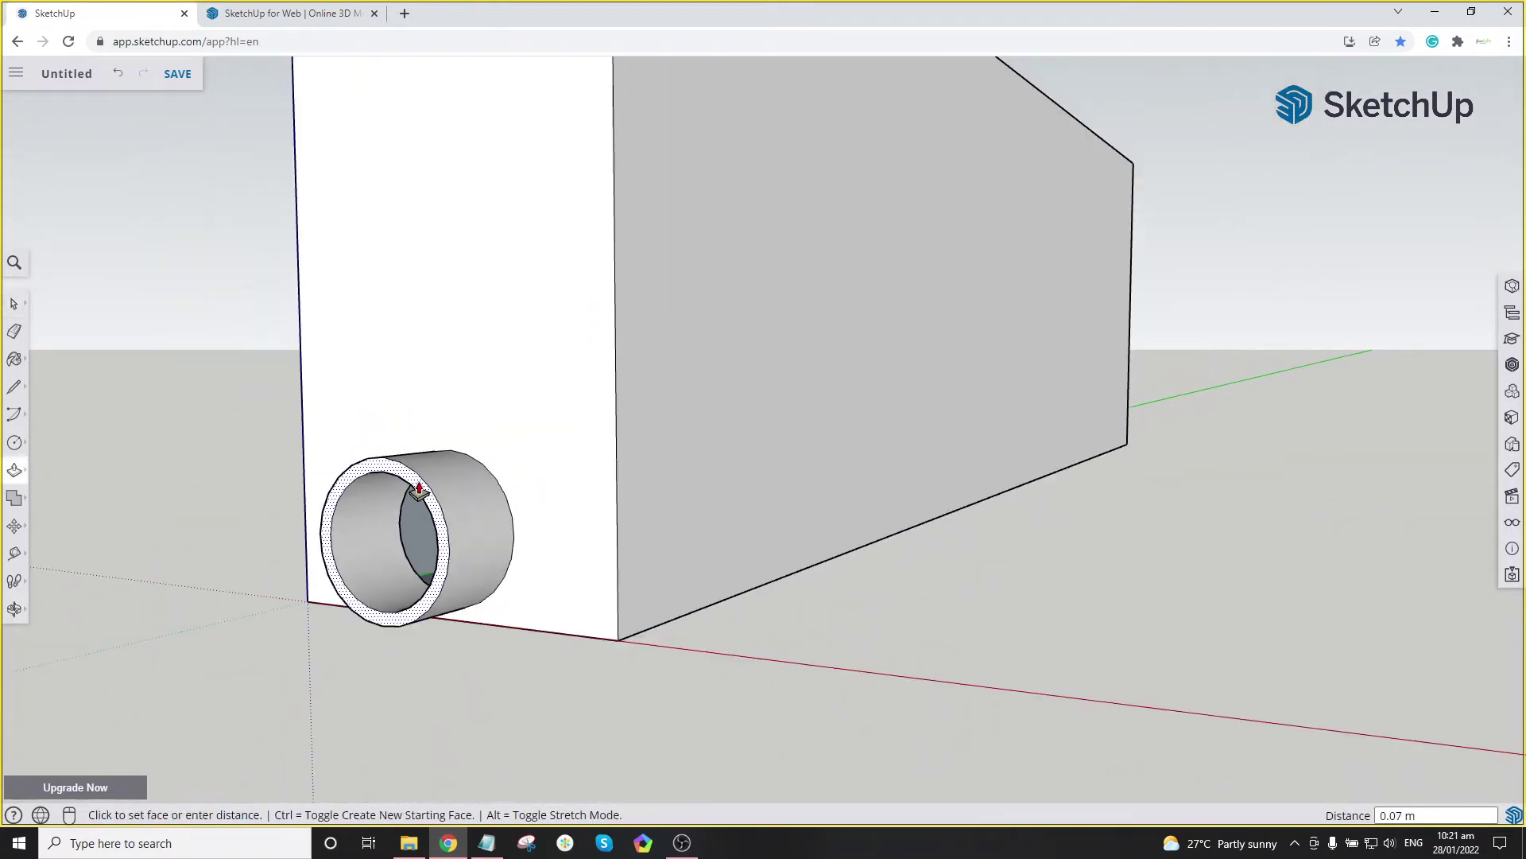
pyautogui.press('Return')
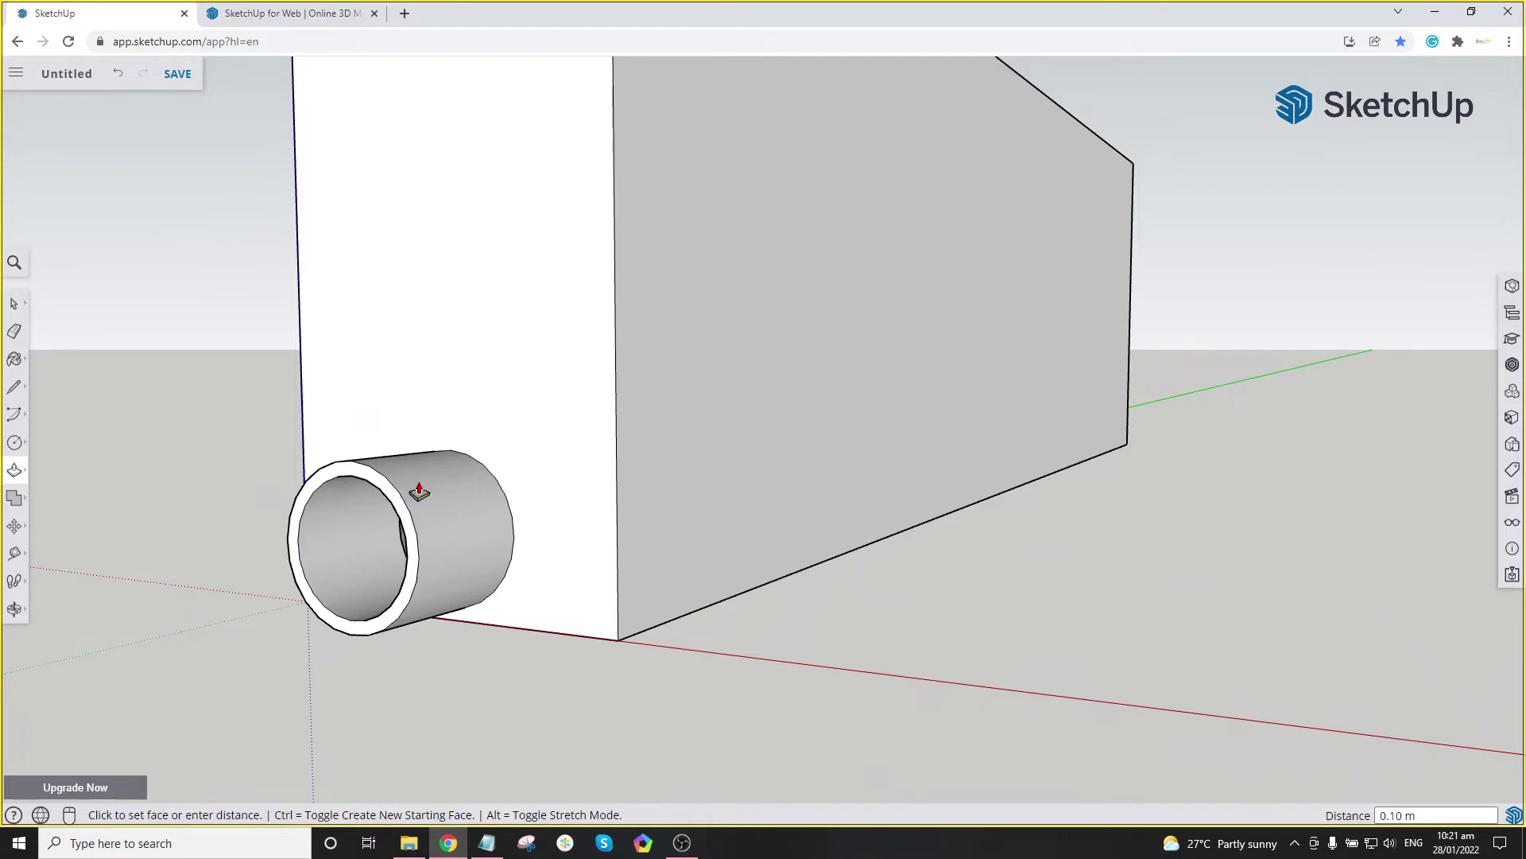
# Step: Examine the lower pipe stub's ring-shaped end face and its junction with the box
pyautogui.scroll(-3, 494, 459)
pyautogui.scroll(3, 425, 515)
pyautogui.press('space')
pyautogui.scroll(2, 431, 467)
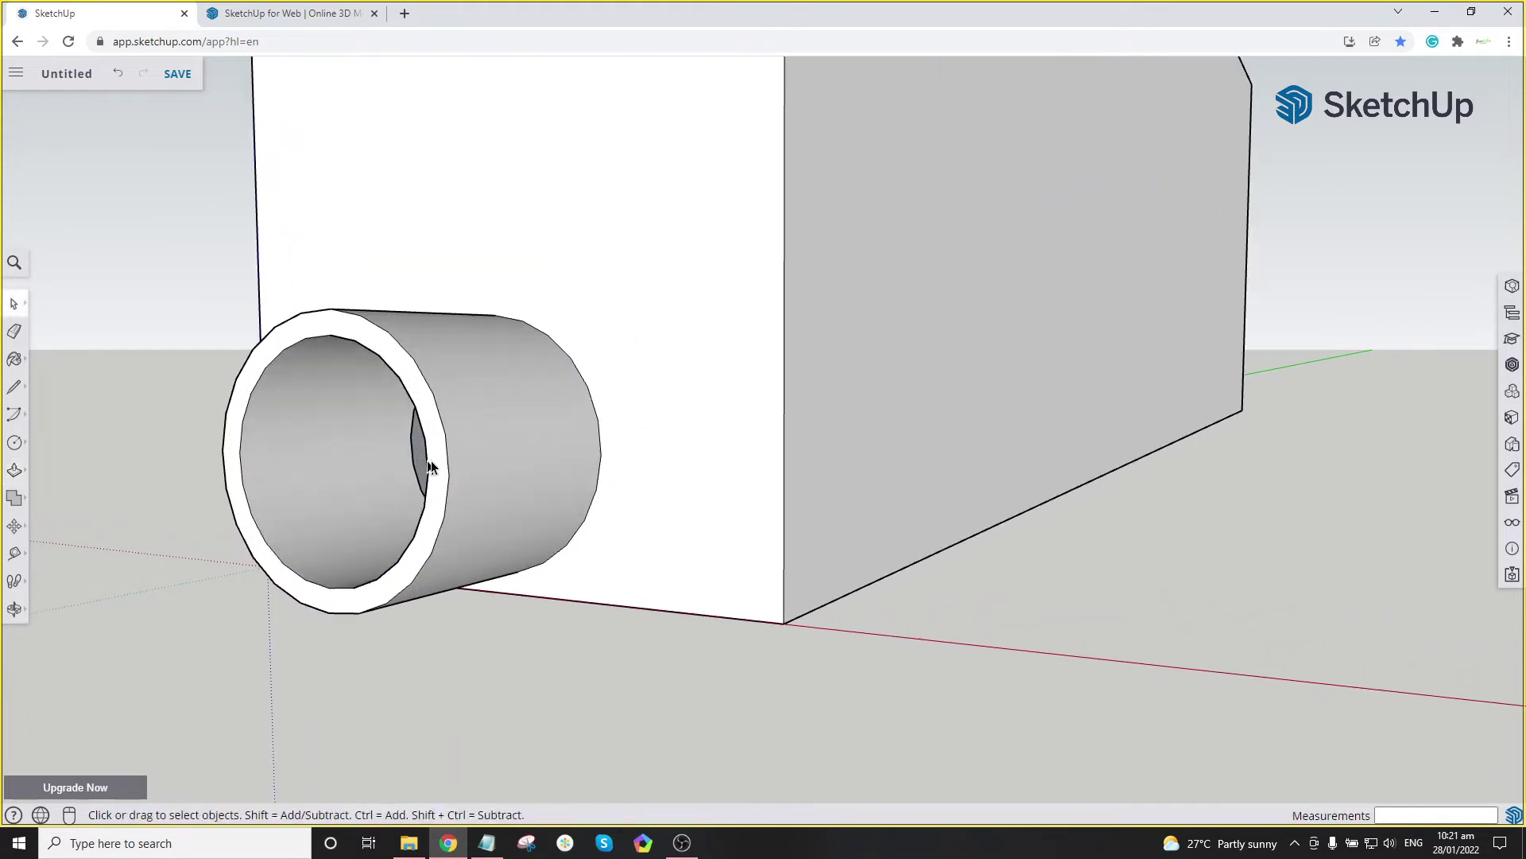
pyautogui.click(435, 430)
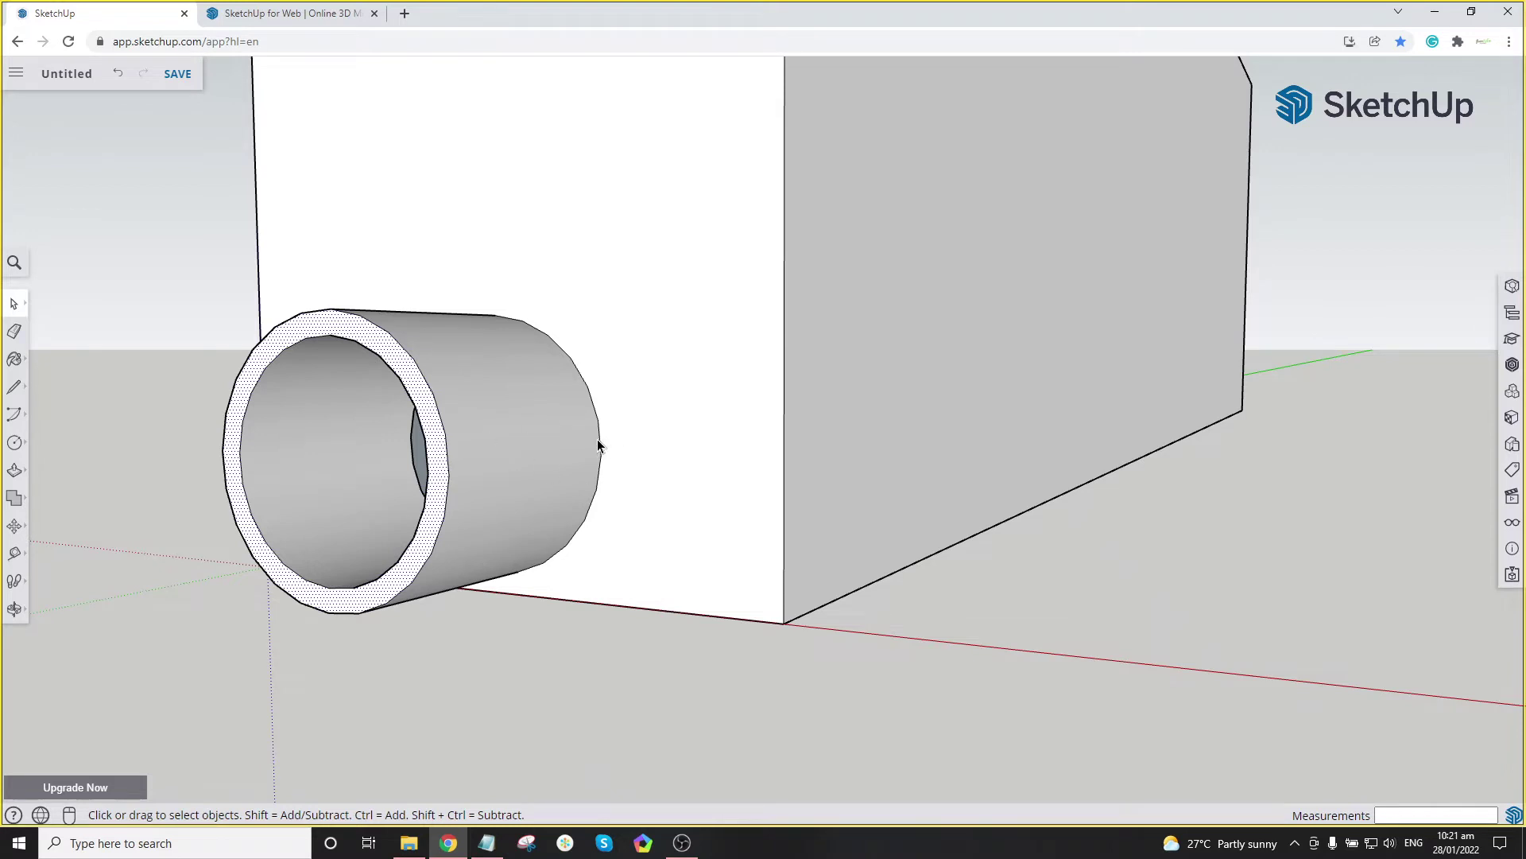
pyautogui.scroll(-2, 598, 439)
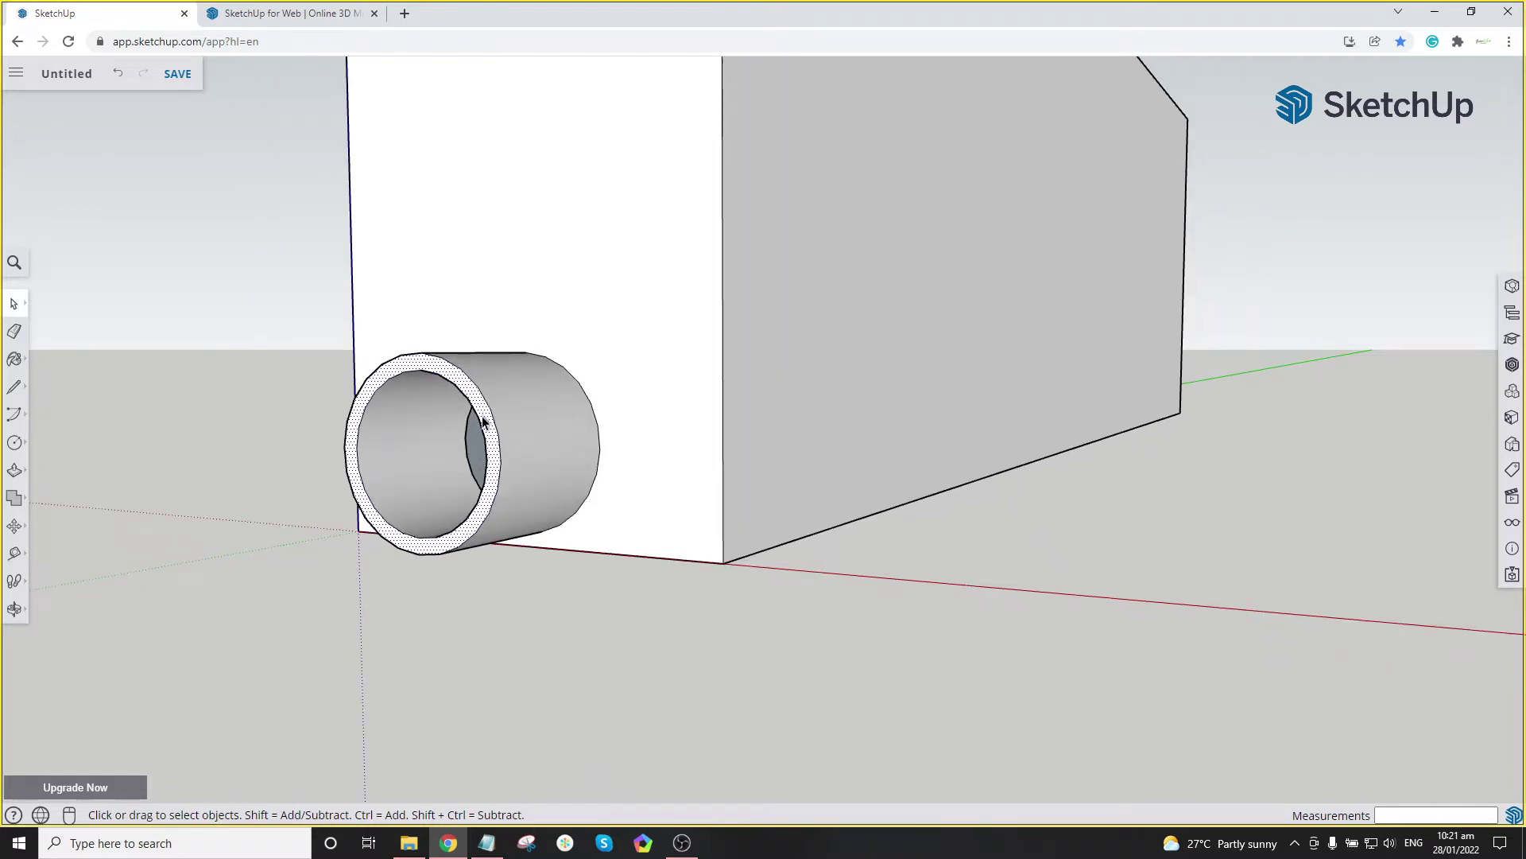
pyautogui.scroll(-2, 485, 437)
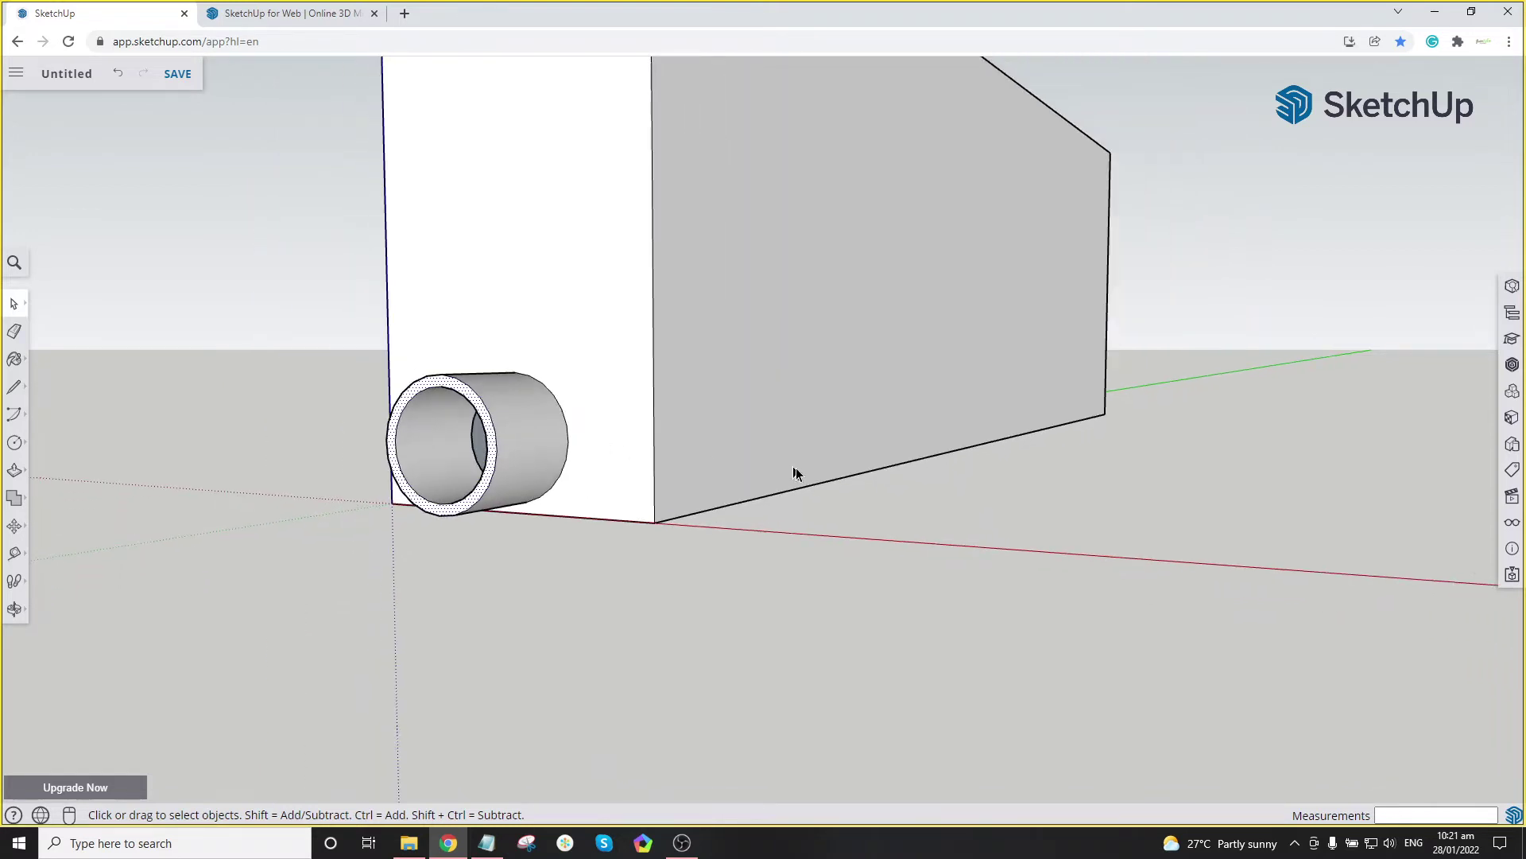
# Step: Examine the long box and its pipe stubs from several angles
pyautogui.scroll(-4, 590, 451)
pyautogui.moveTo(600, 446); pyautogui.dragTo(705, 440, button='middle')
pyautogui.scroll(-3, 491, 481)
pyautogui.scroll(-3, 800, 419)
pyautogui.scroll(5, 624, 487)
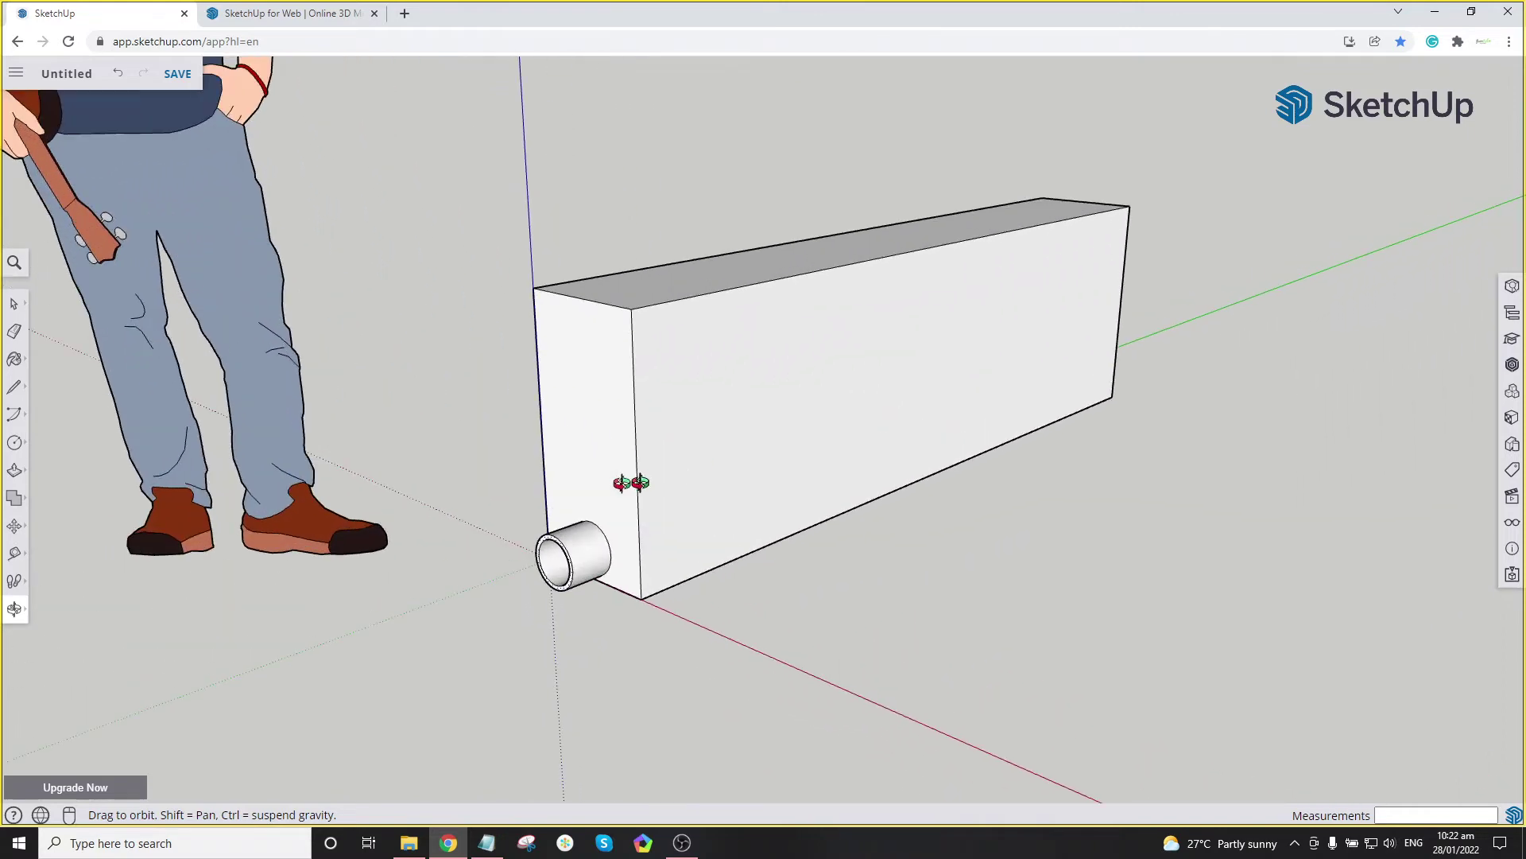
pyautogui.moveTo(624, 487); pyautogui.dragTo(402, 512, button='middle')
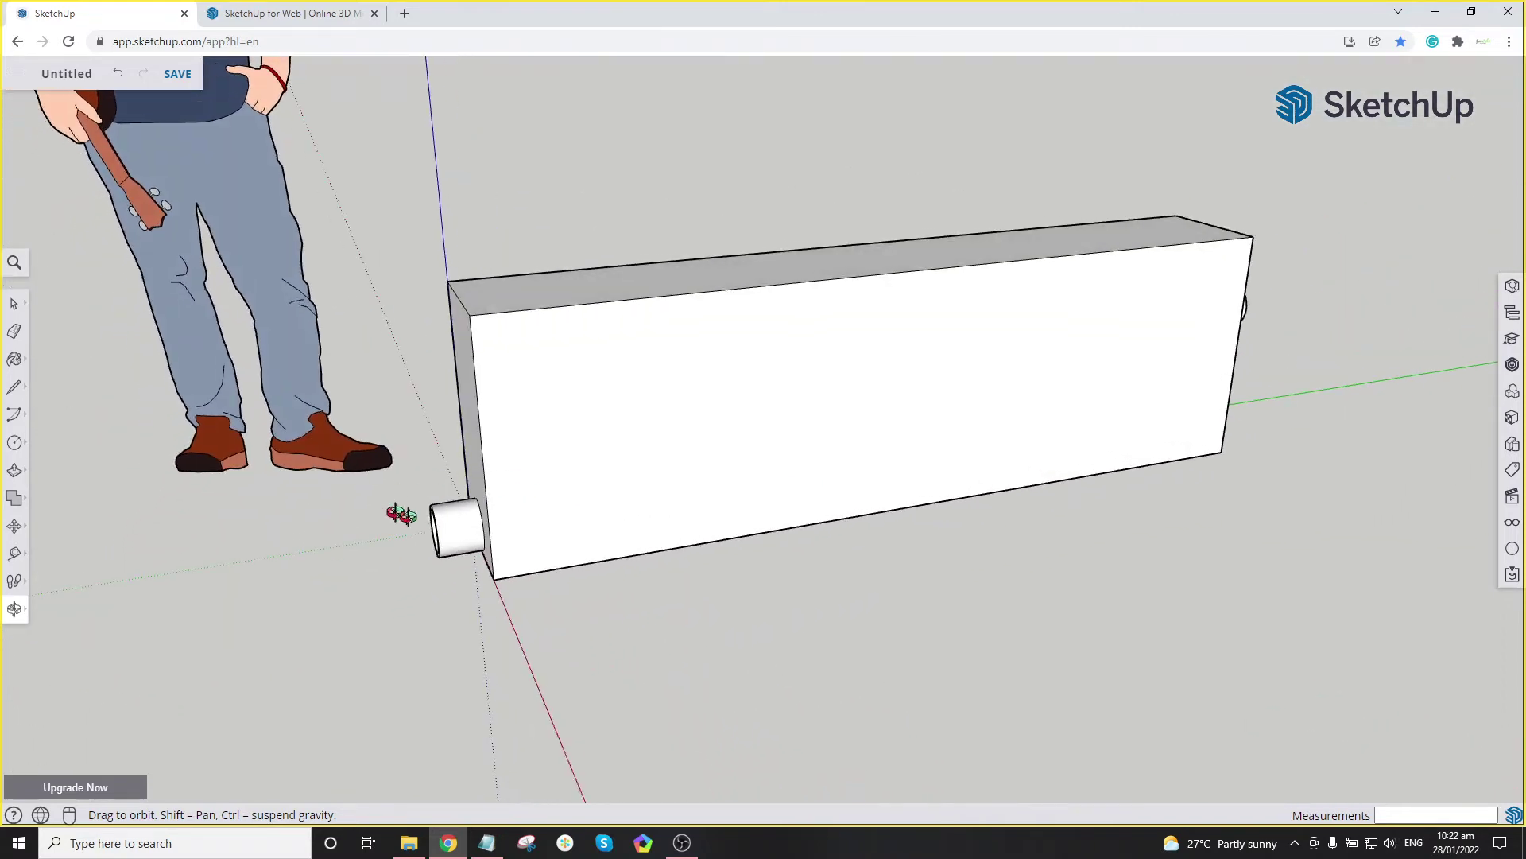
pyautogui.scroll(-2, 501, 534)
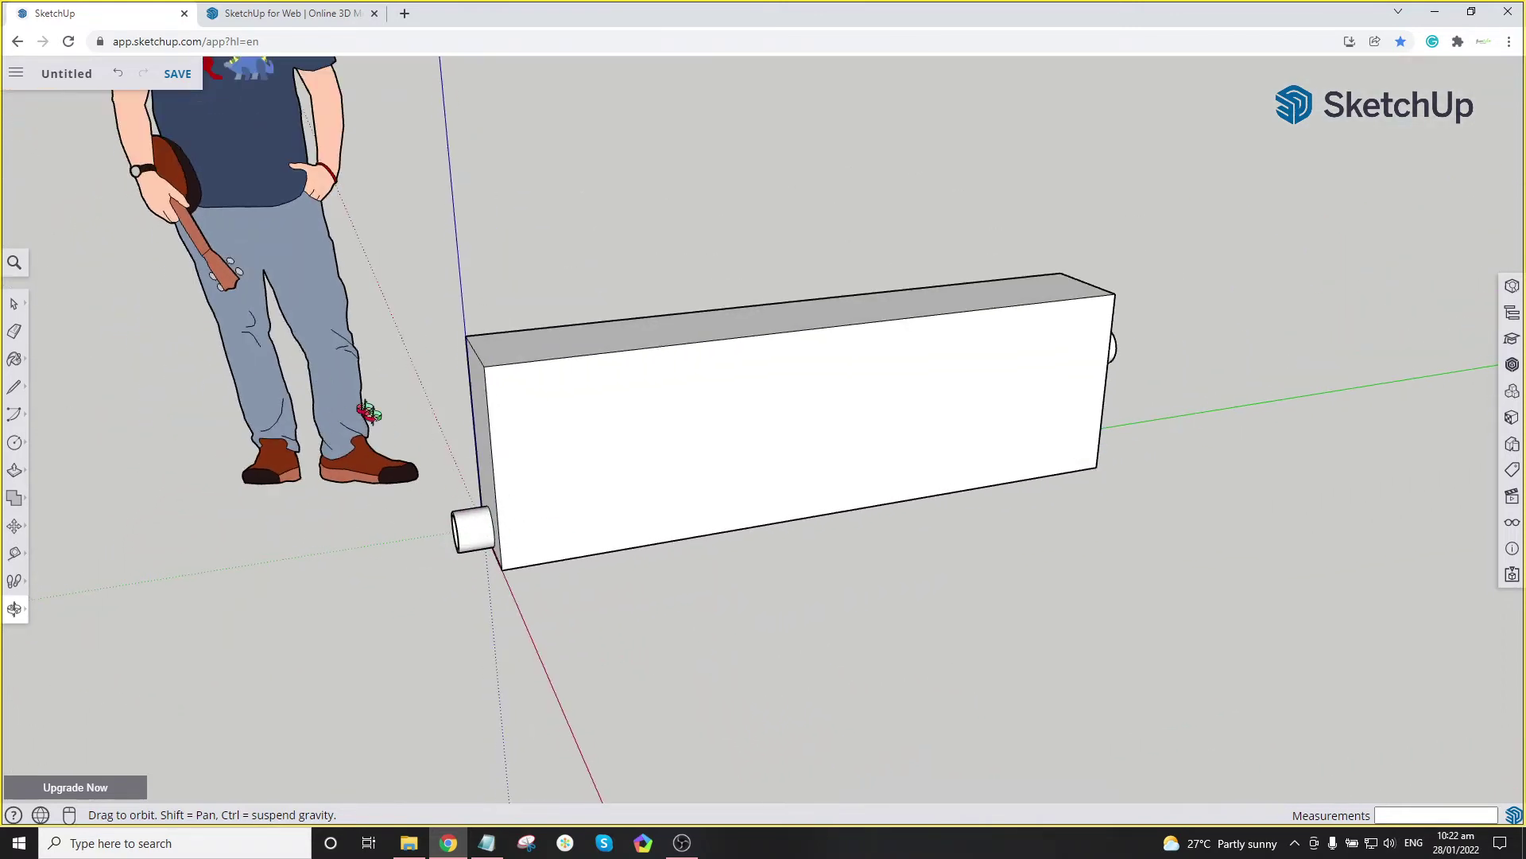
pyautogui.scroll(-2, 973, 496)
pyautogui.scroll(2, 1225, 418)
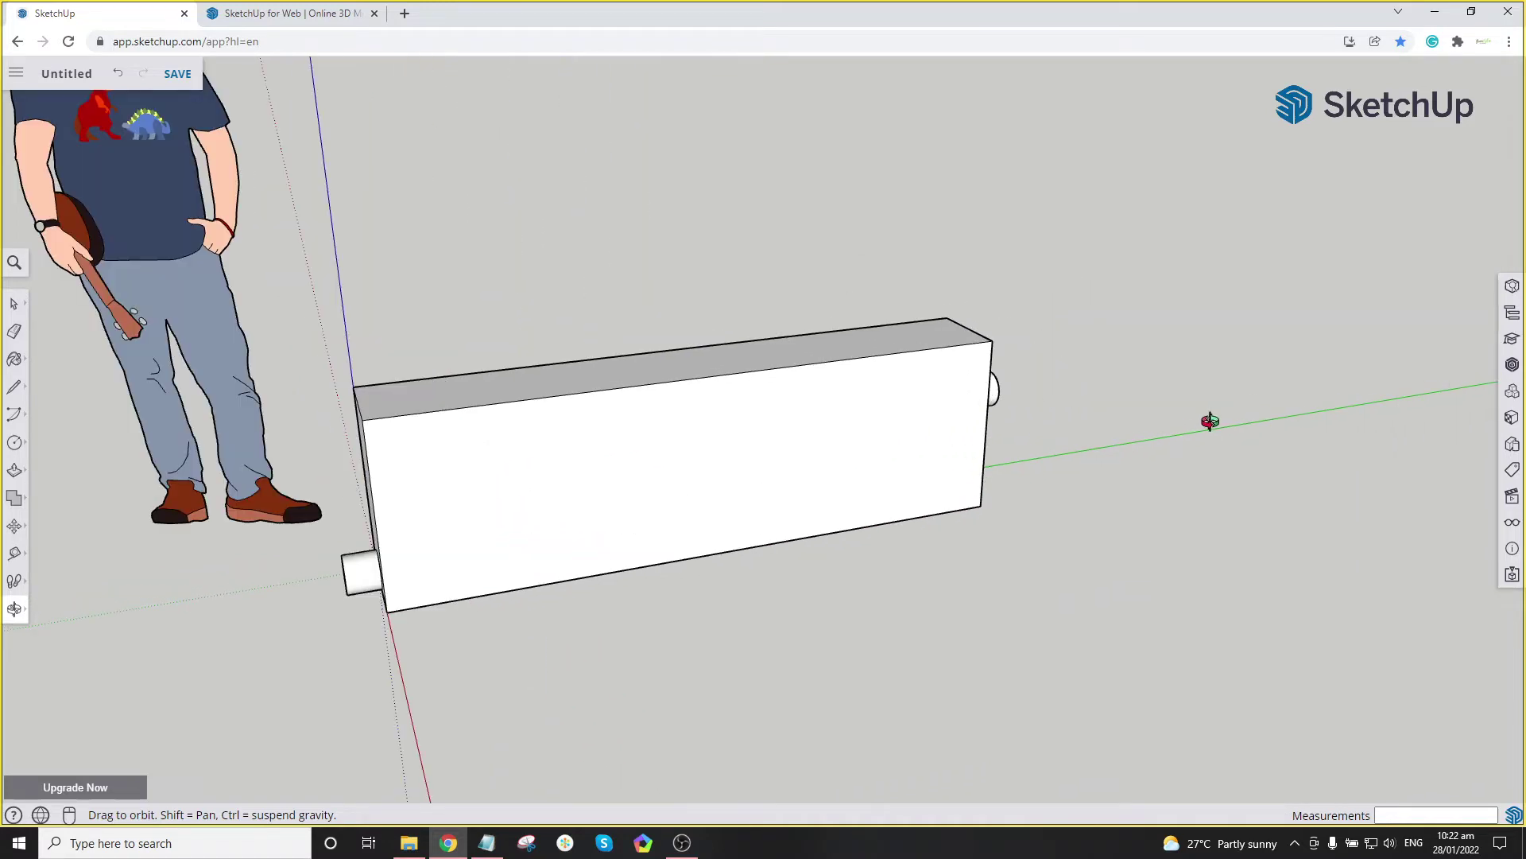
# Step: Delete the box's large front side face to expose the interior
pyautogui.moveTo(1209, 422); pyautogui.dragTo(698, 453, button='middle')
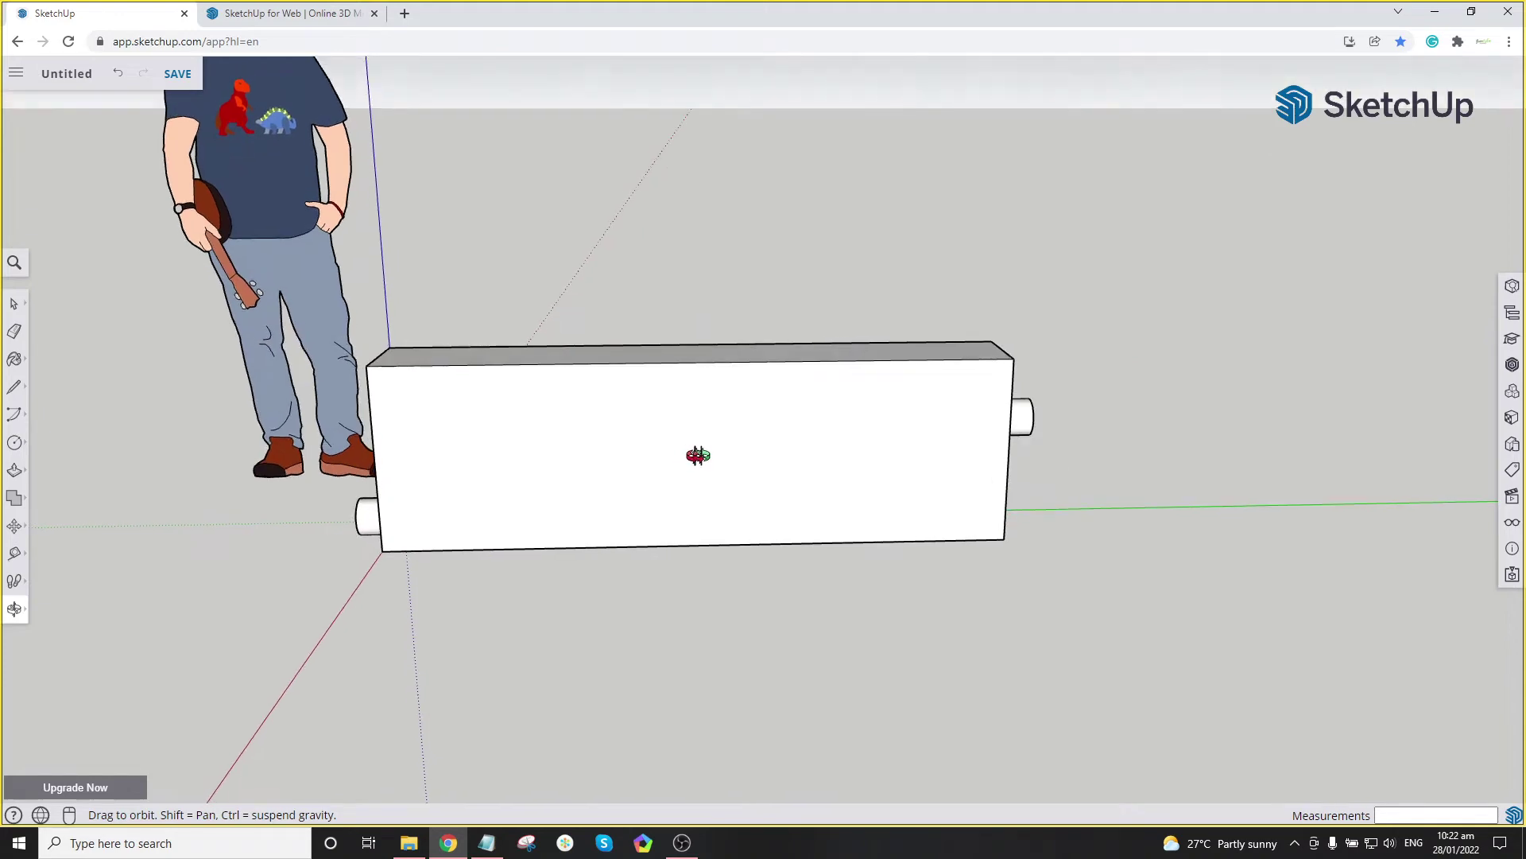
pyautogui.press('space')
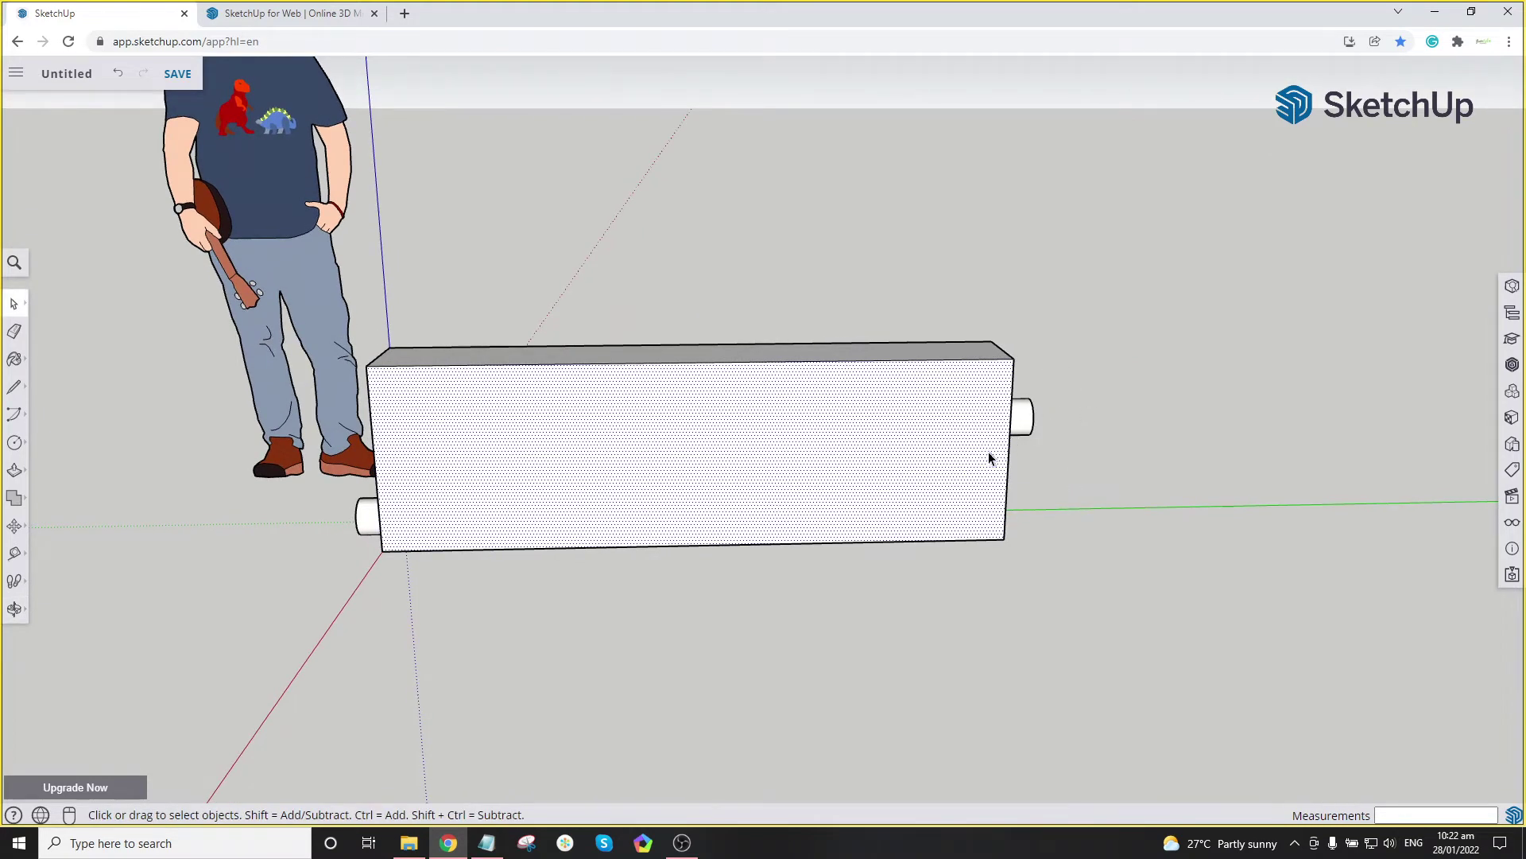
pyautogui.rightClick(936, 467)
pyautogui.click(884, 499)
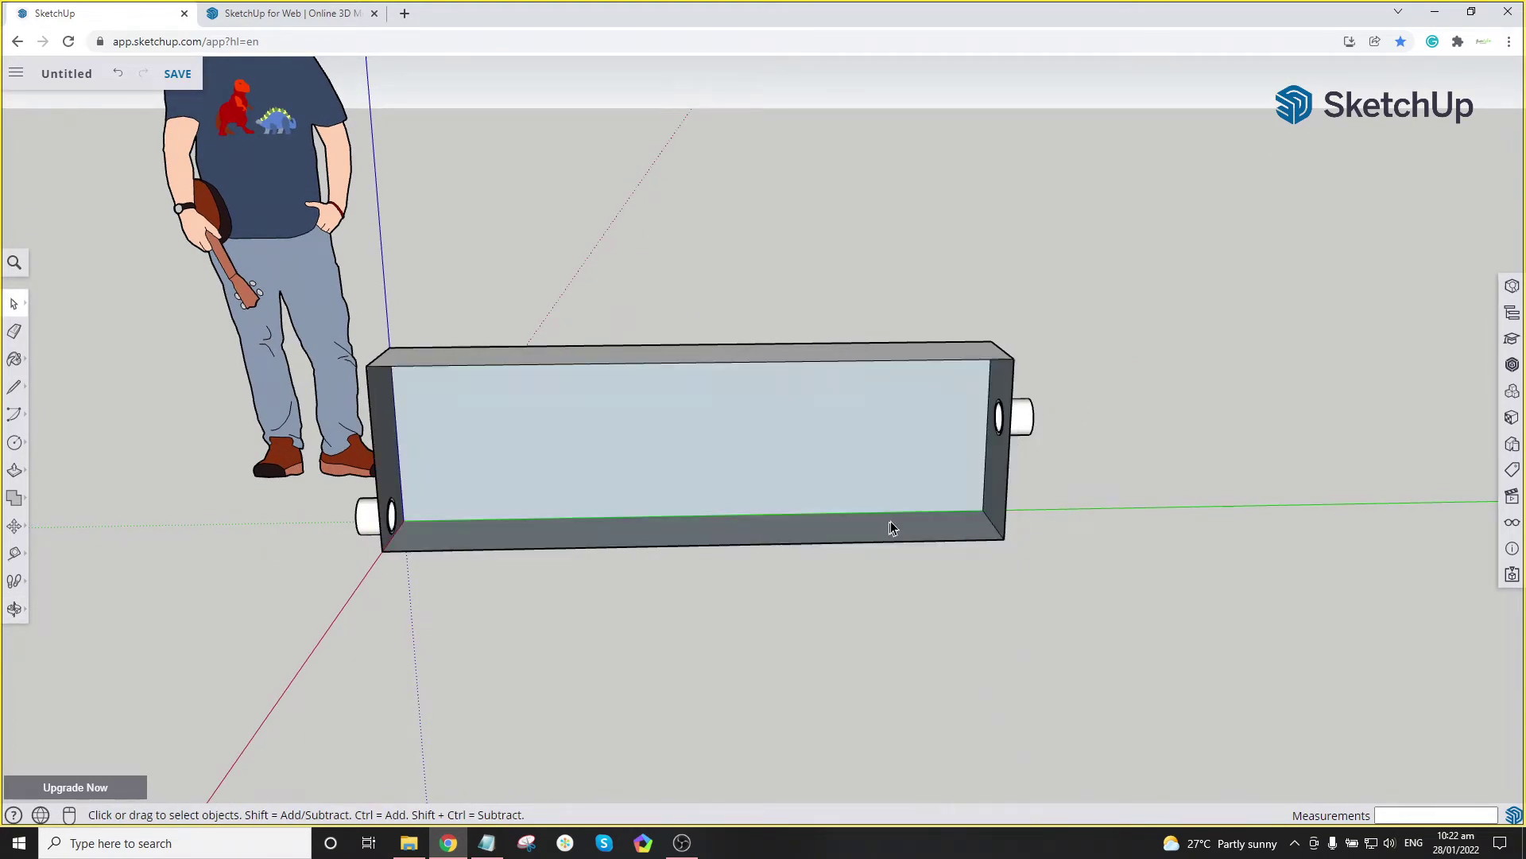
# Step: Draw a circle with a 0.05 m radius on the inside of the end face, above the upper pipe opening
pyautogui.scroll(3, 906, 489)
pyautogui.moveTo(842, 470); pyautogui.dragTo(1069, 310, button='middle')
pyautogui.scroll(5, 971, 409)
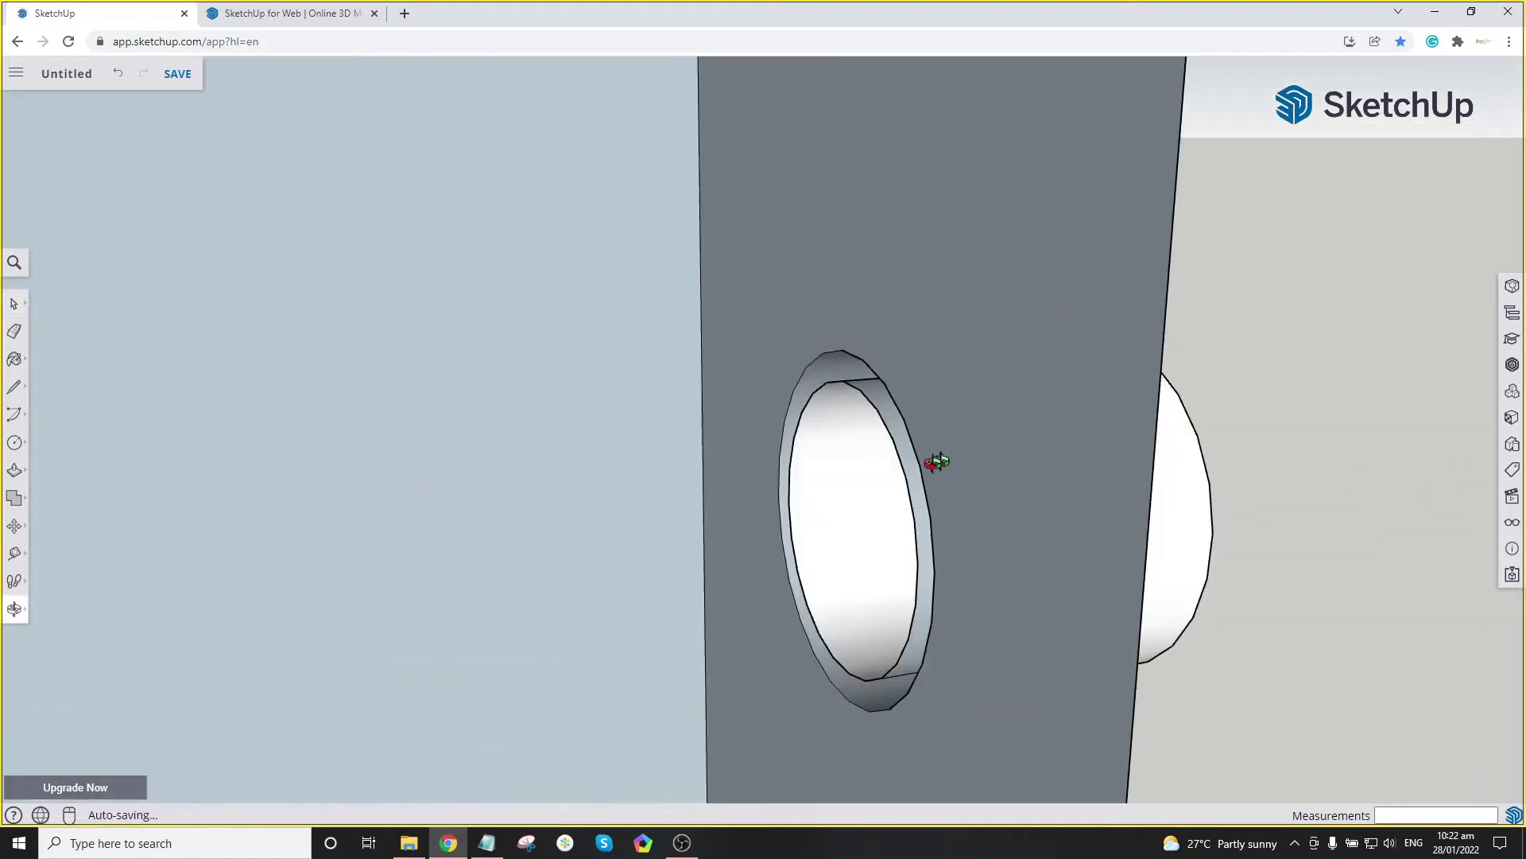
pyautogui.scroll(-3, 931, 463)
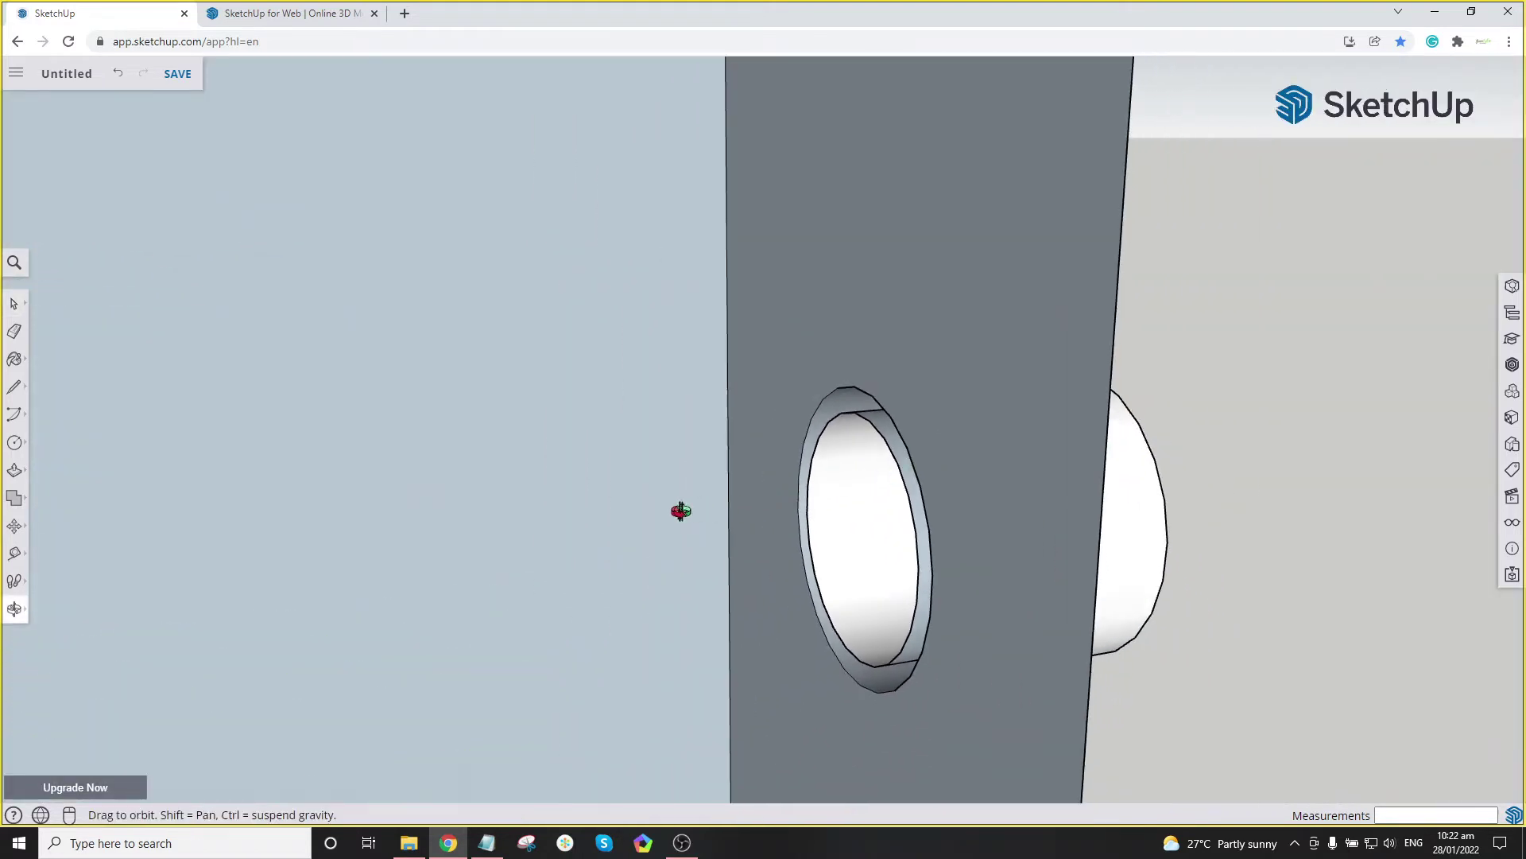
pyautogui.moveTo(681, 511); pyautogui.dragTo(1001, 323, button='middle')
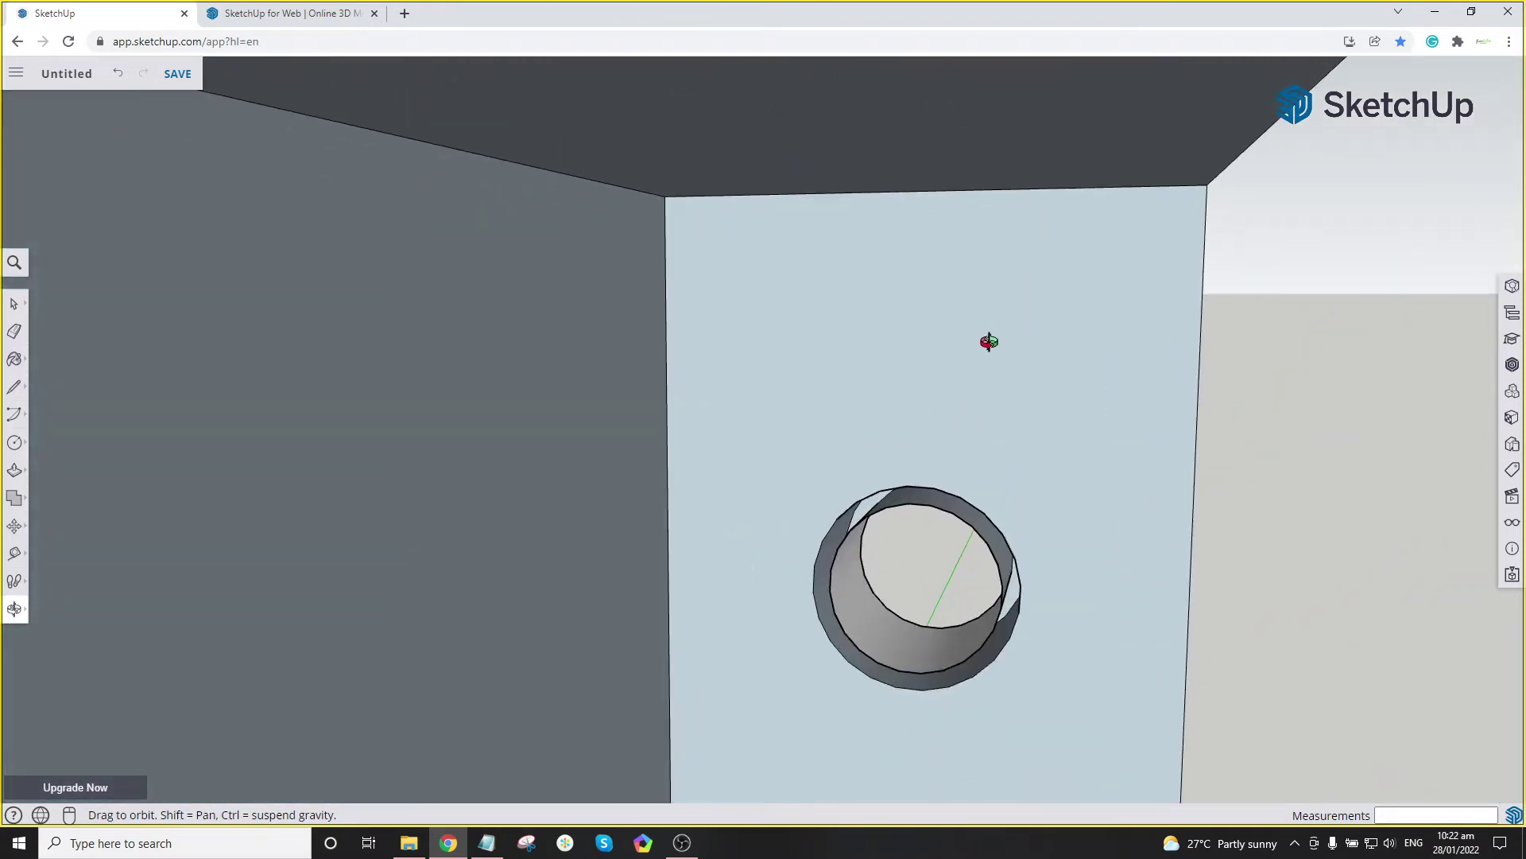
pyautogui.press('c')
pyautogui.click(840, 285)
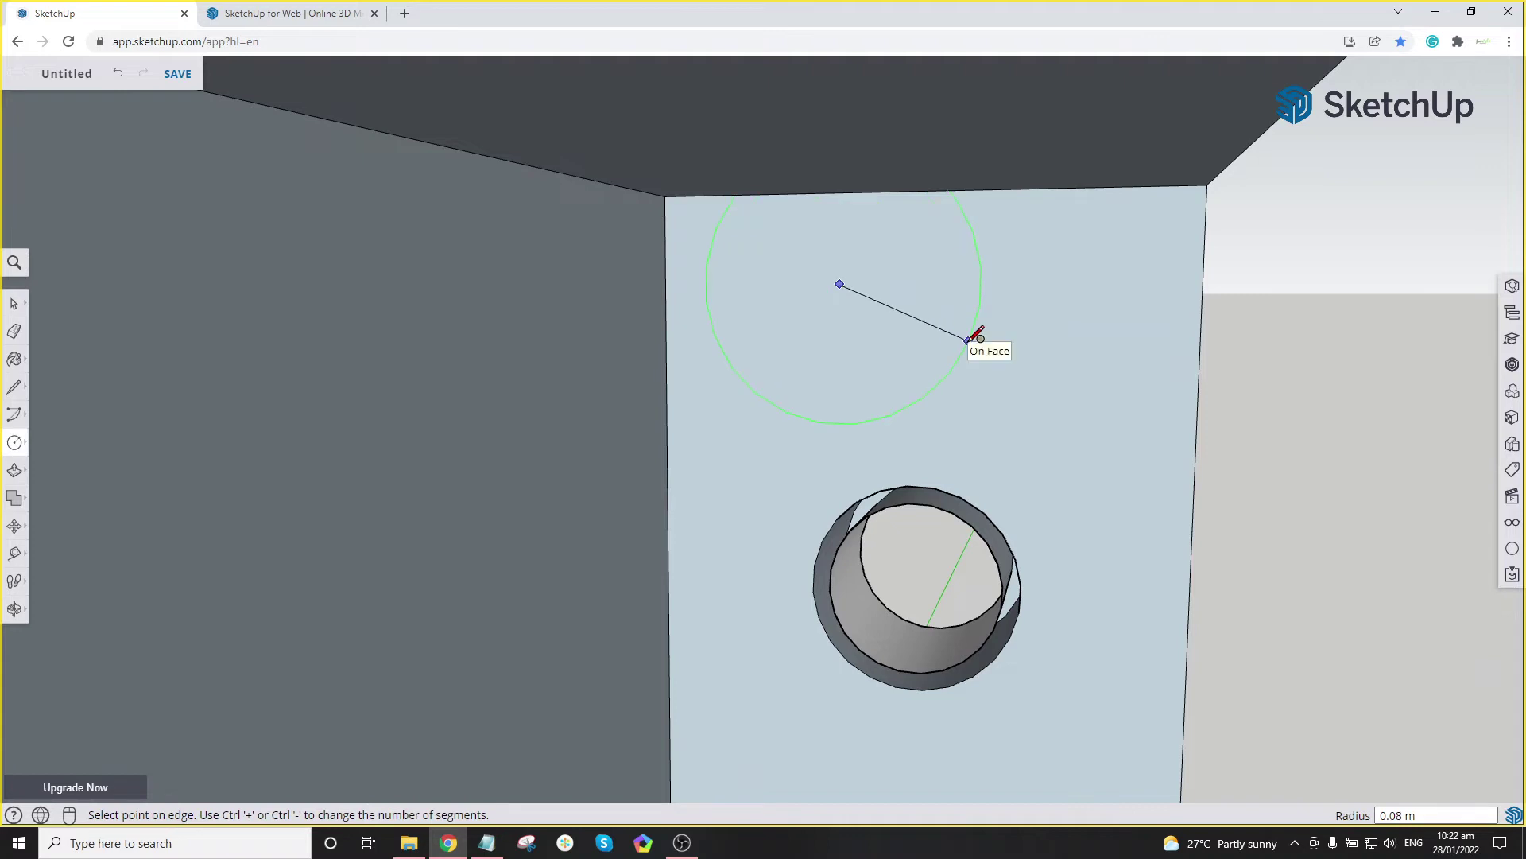
pyautogui.write('.05')
pyautogui.press('Return')
# Step: Move the new circle's face by its top endpoint about 0.18 m down onto the inner edge of the upper pipe opening
pyautogui.press('space')
pyautogui.click(883, 300)
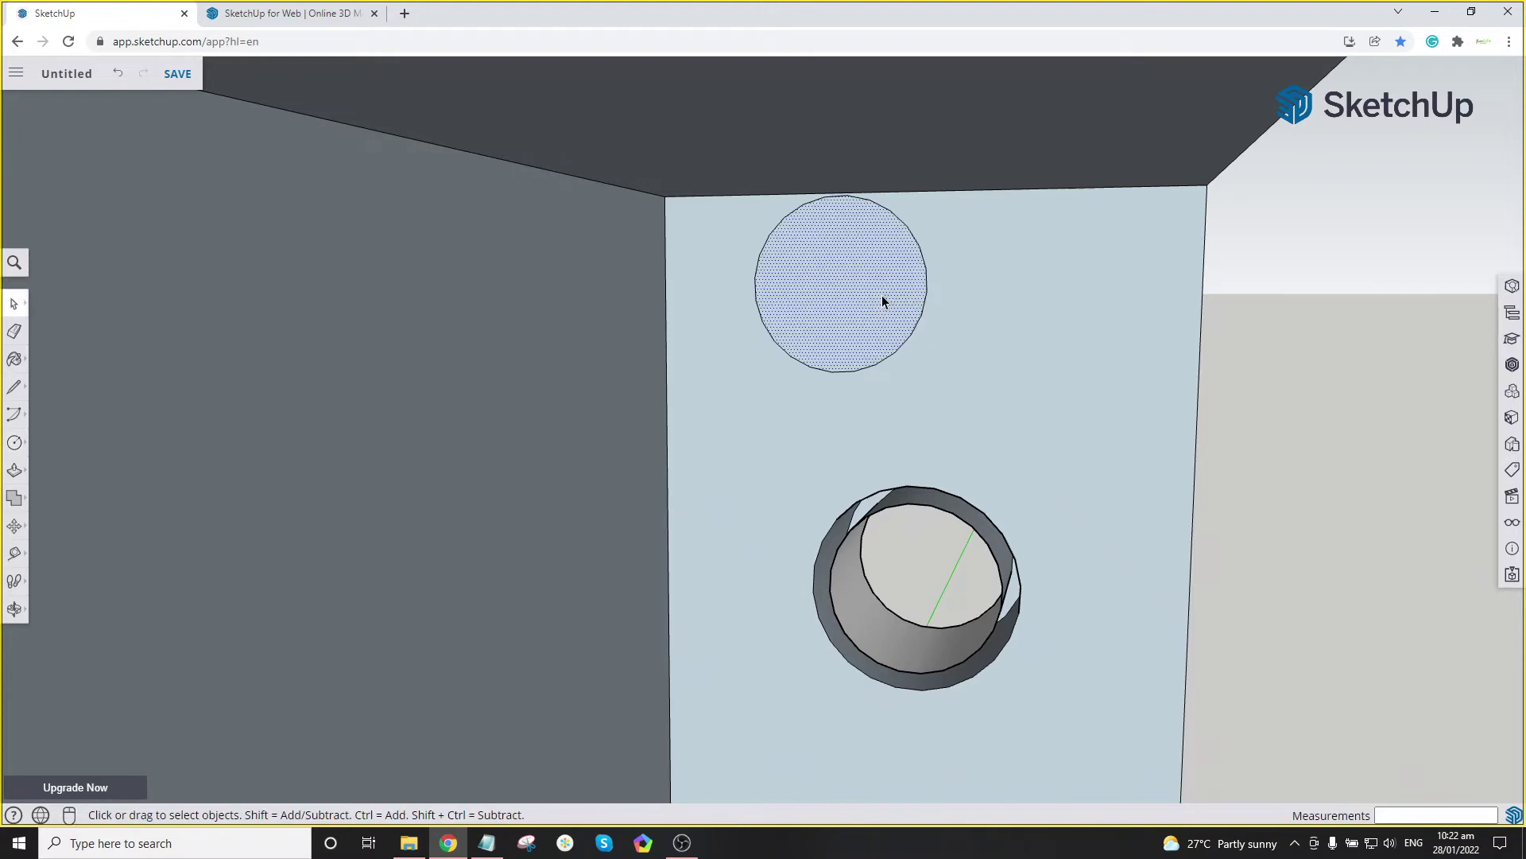
pyautogui.press('m')
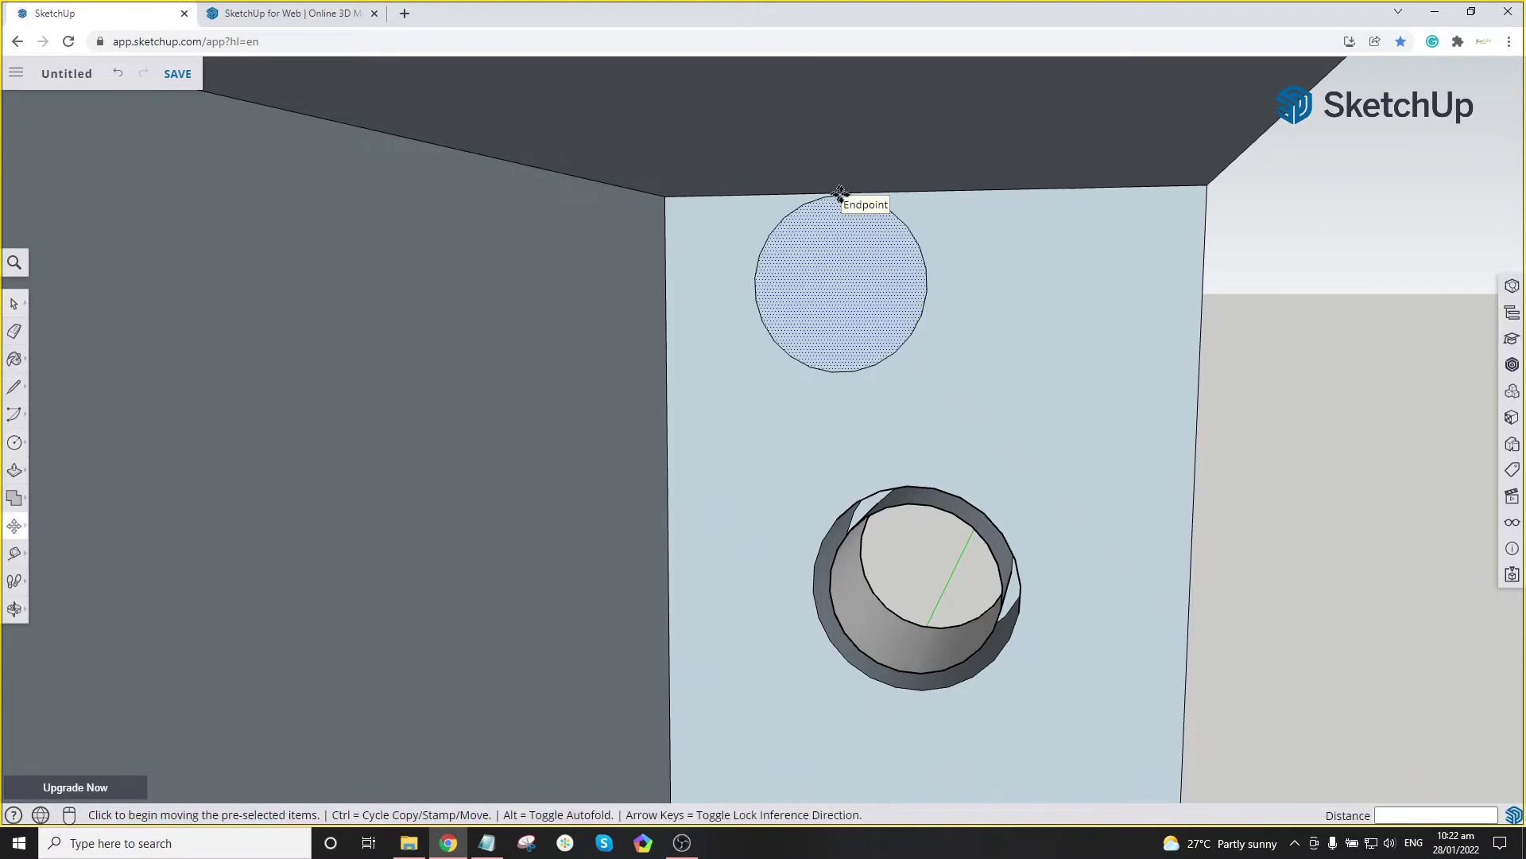
pyautogui.click(841, 197)
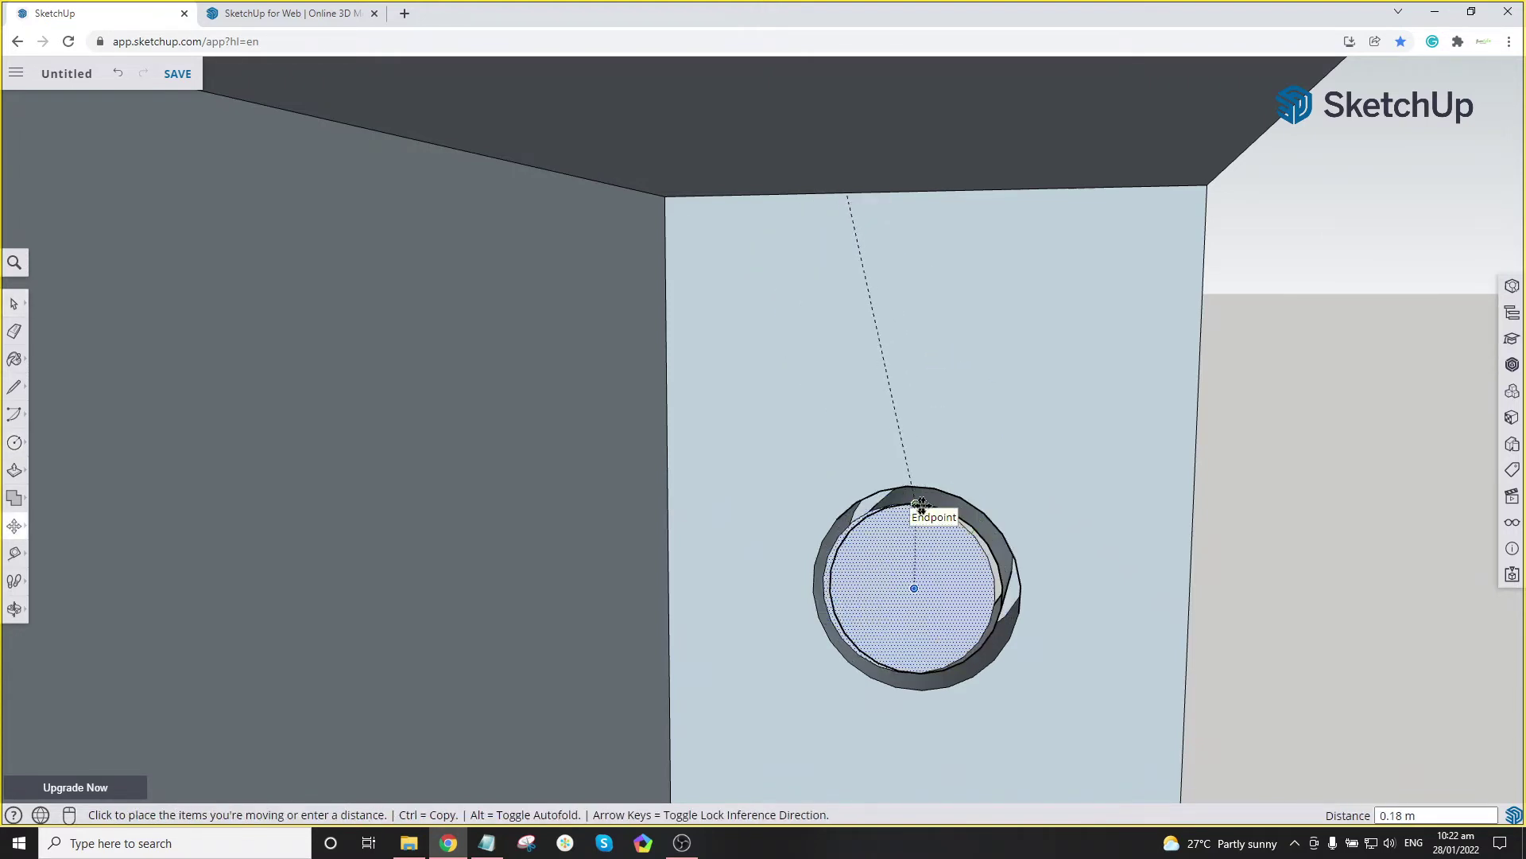
pyautogui.scroll(3, 934, 506)
pyautogui.scroll(2, 930, 505)
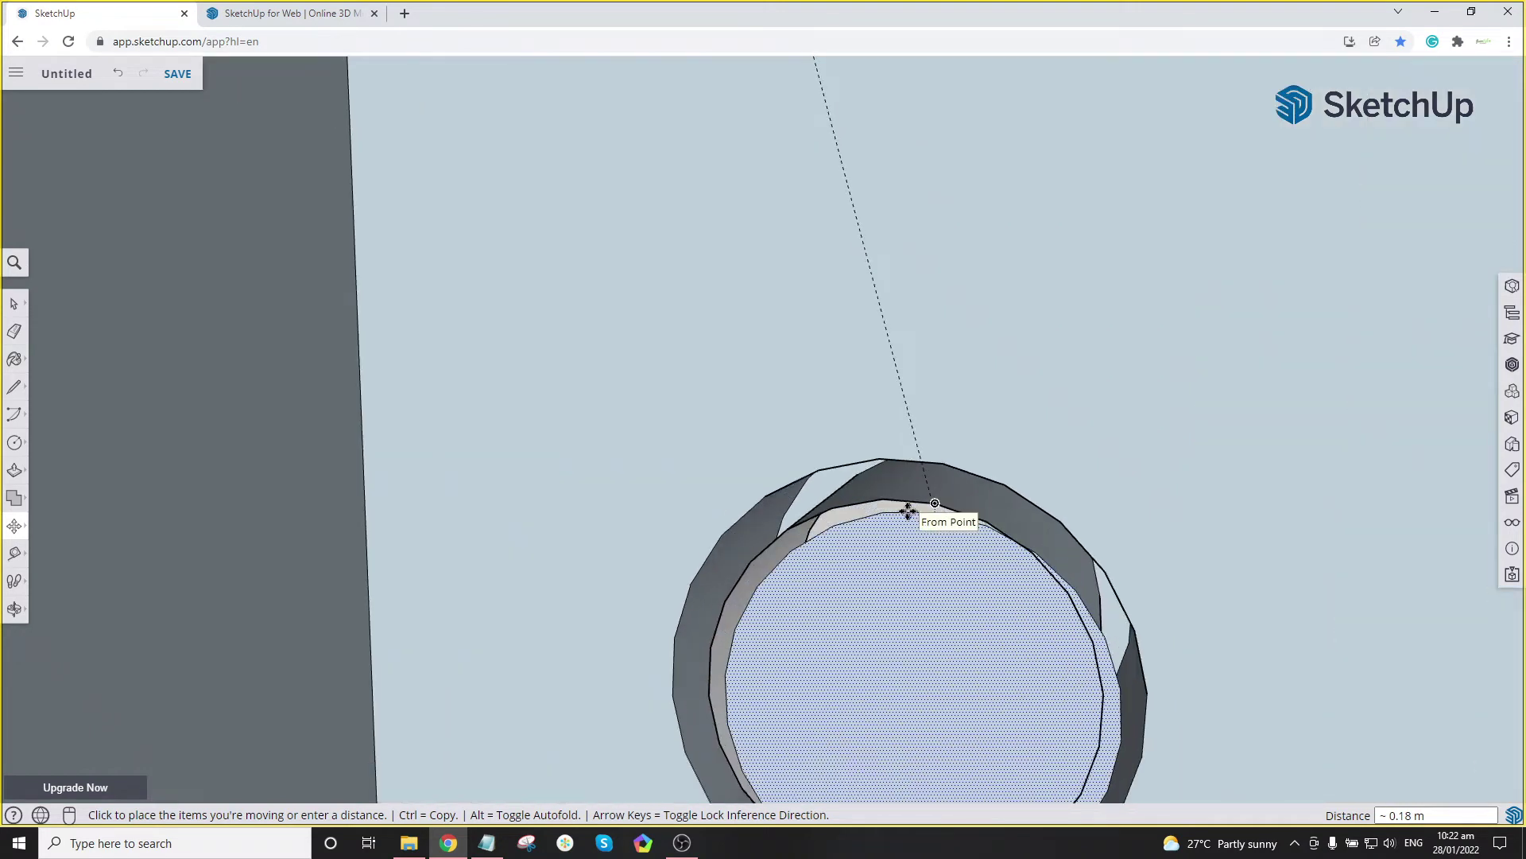
pyautogui.scroll(-1, 898, 505)
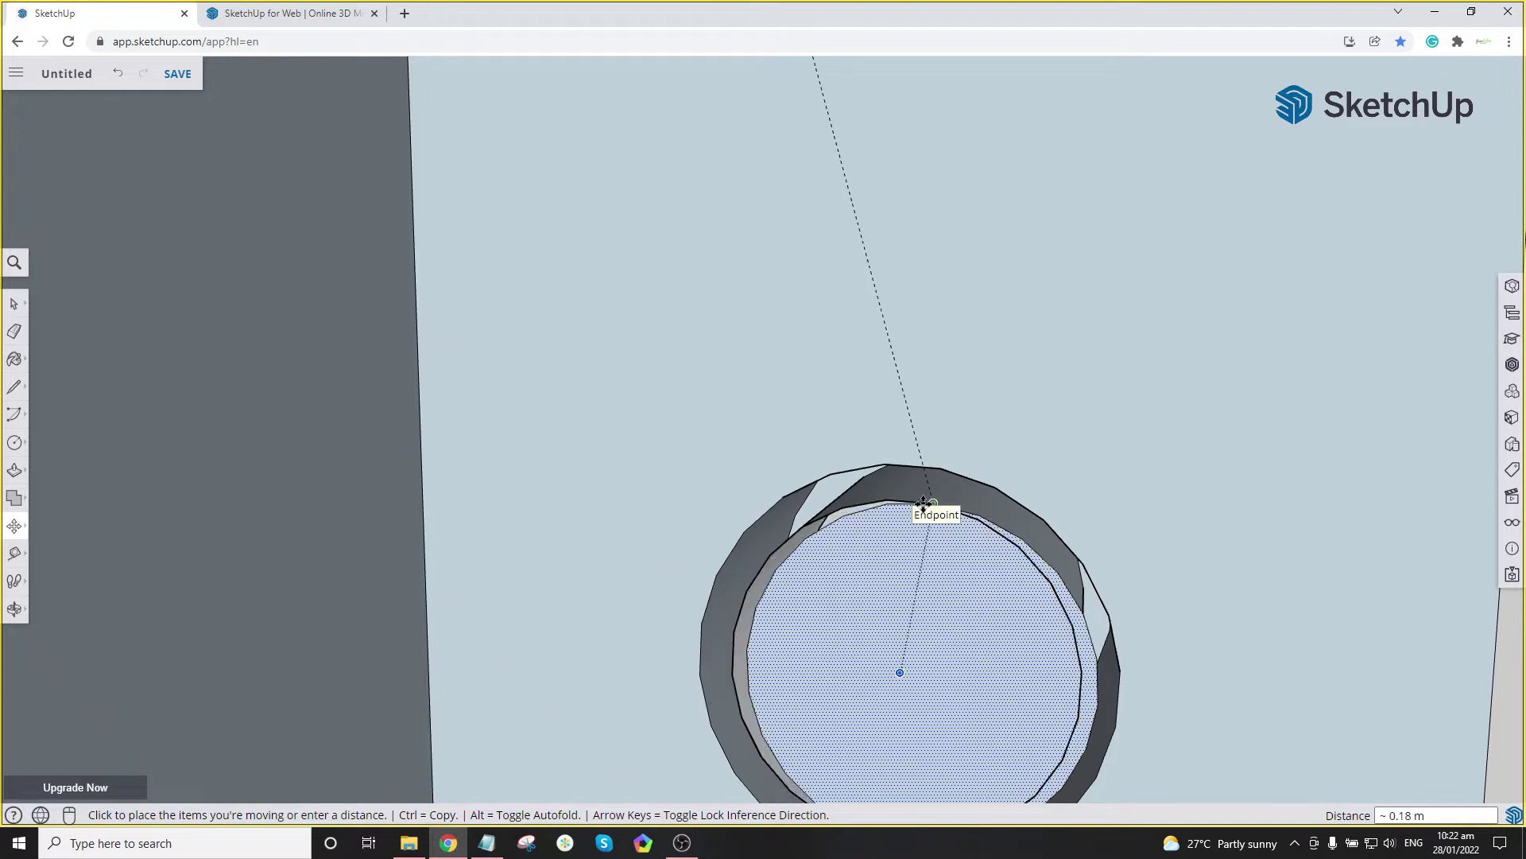
pyautogui.click(914, 502)
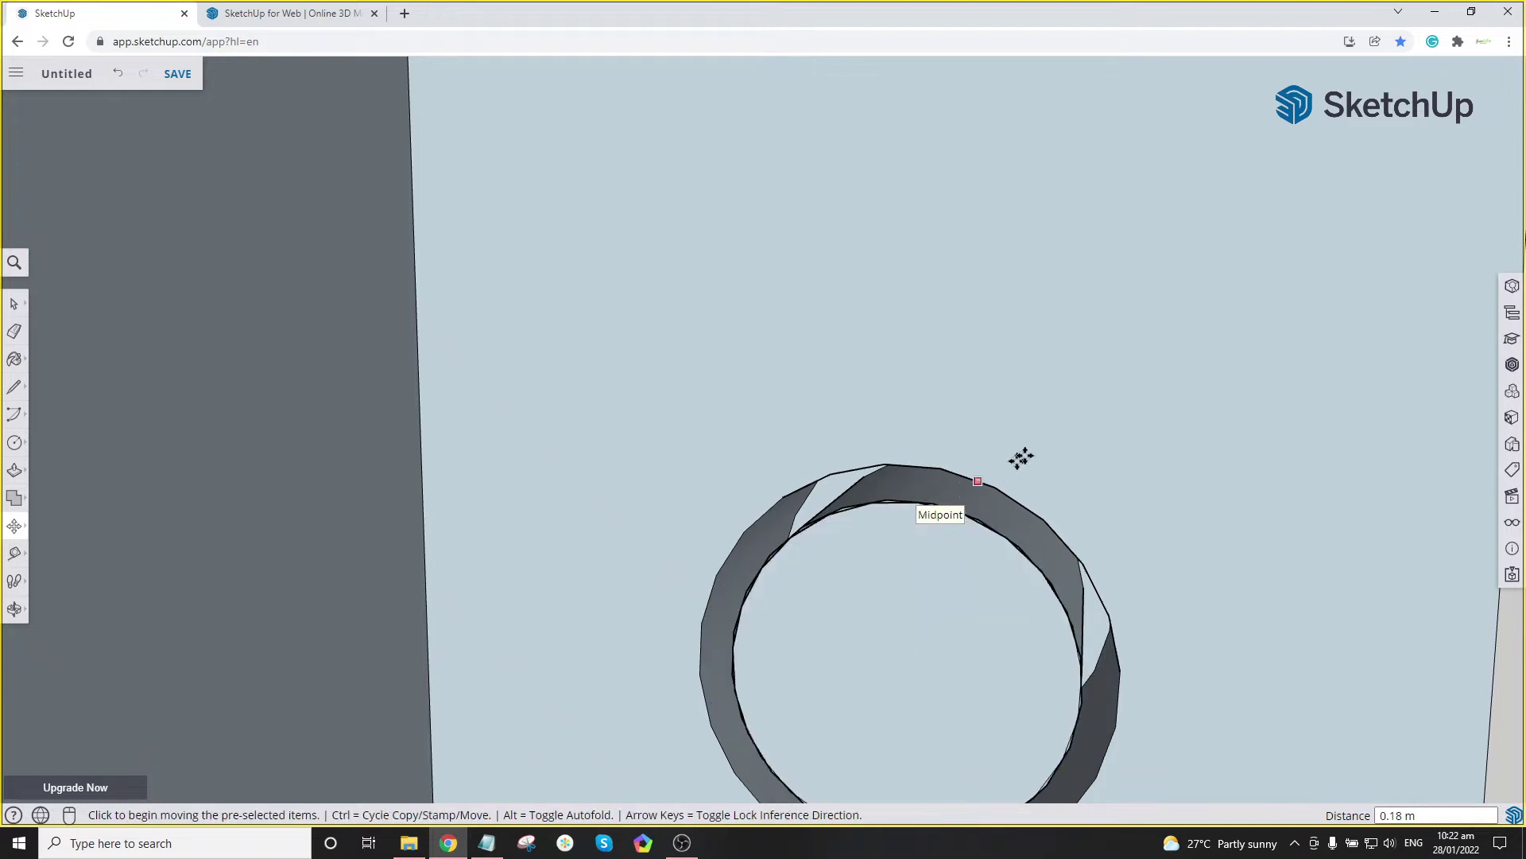
# Step: Offset the moved circle's edge outward by 0.01 m to form a ring covering the pipe wall
pyautogui.scroll(-4, 1026, 434)
pyautogui.press('o')
pyautogui.moveTo(1031, 398); pyautogui.dragTo(999, 501)
pyautogui.press('space')
pyautogui.scroll(3, 974, 508)
pyautogui.click(973, 509)
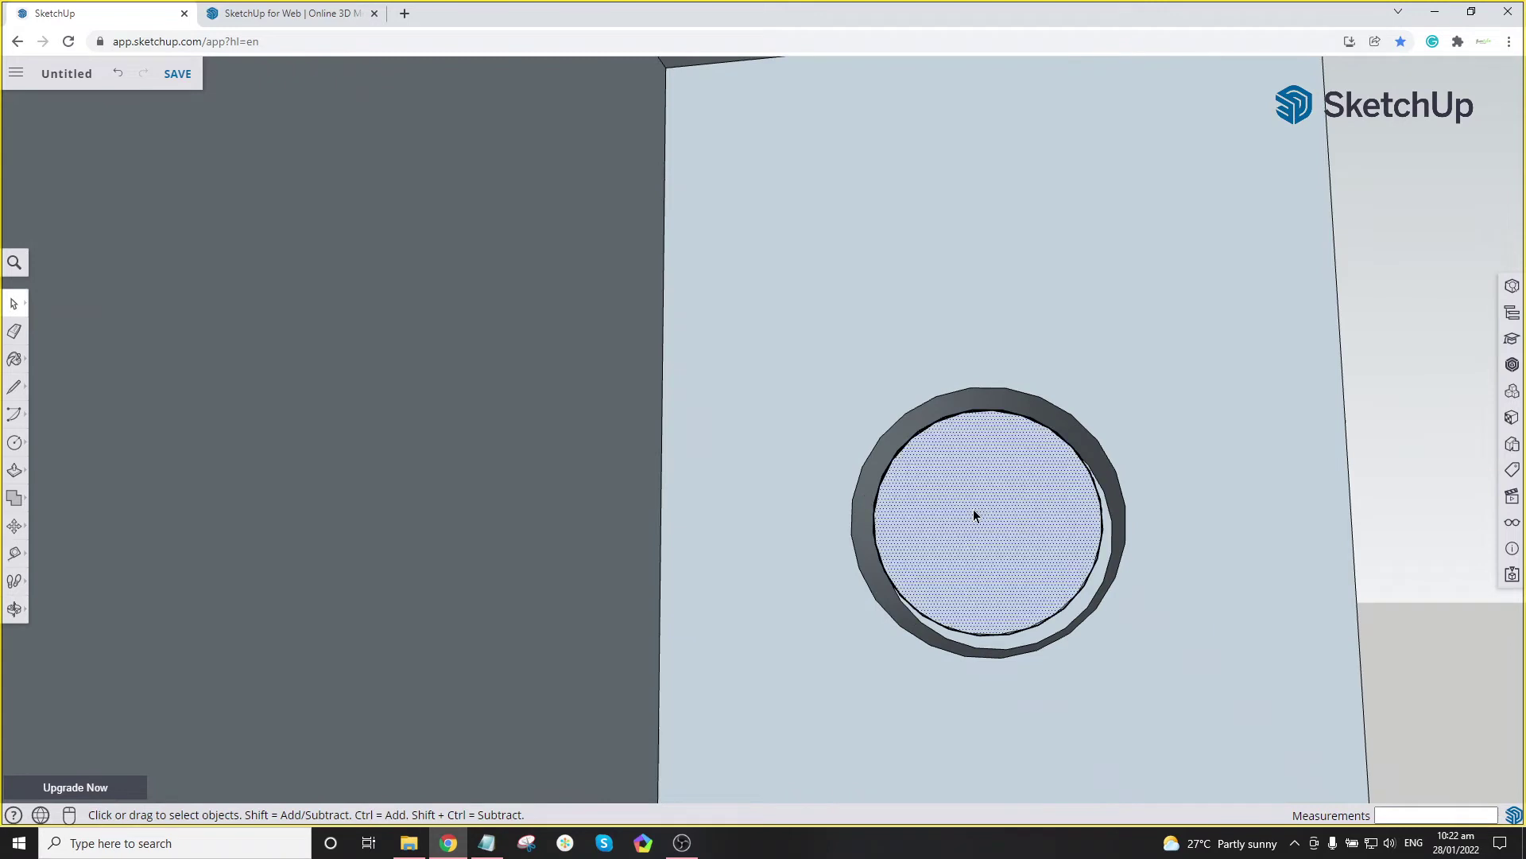
pyautogui.press('f')
pyautogui.click(1095, 487)
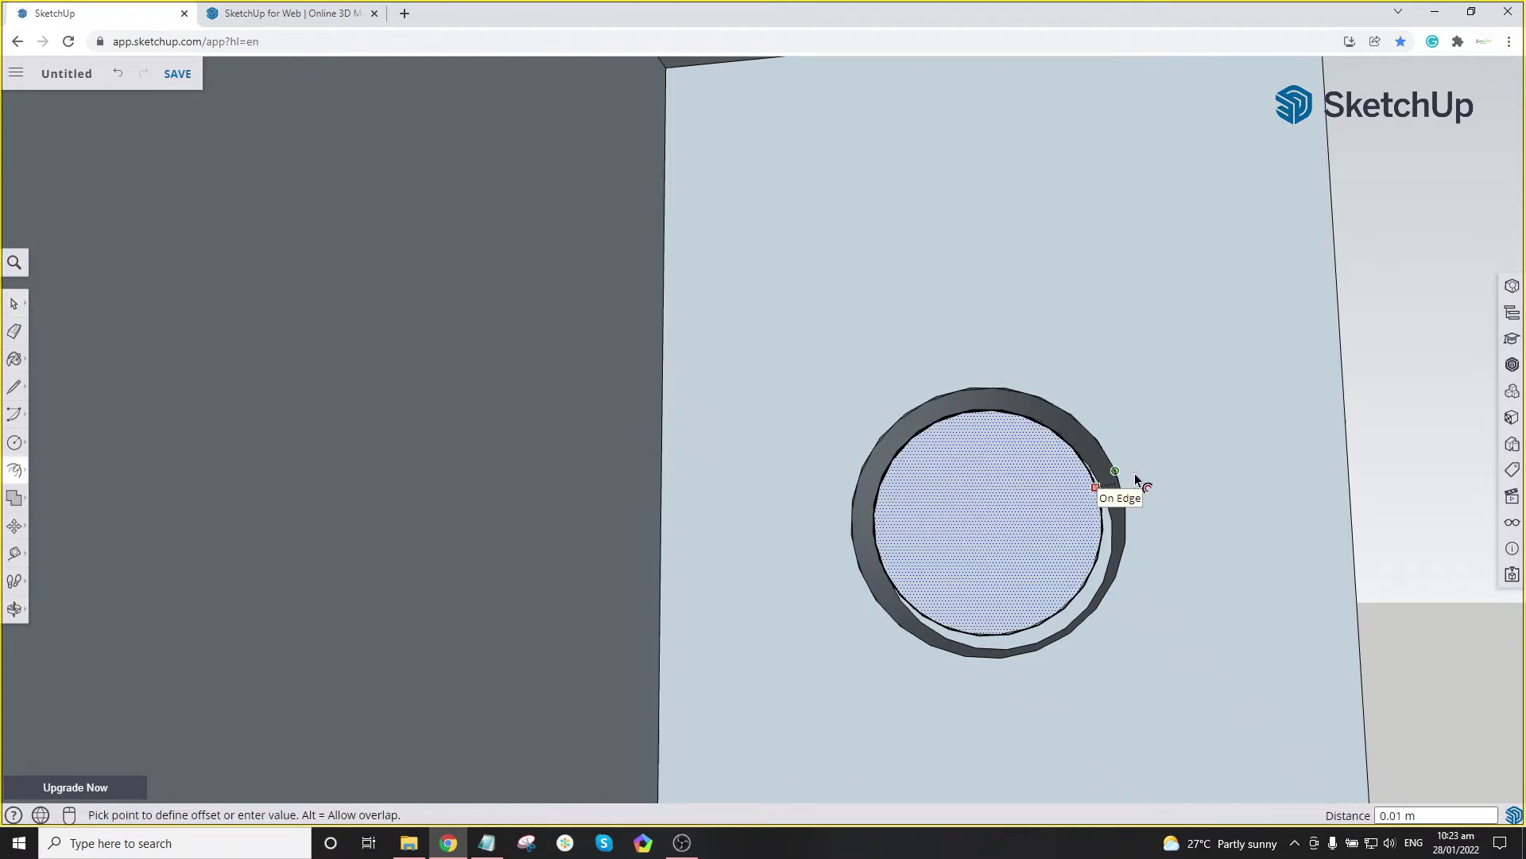
pyautogui.click(1129, 477)
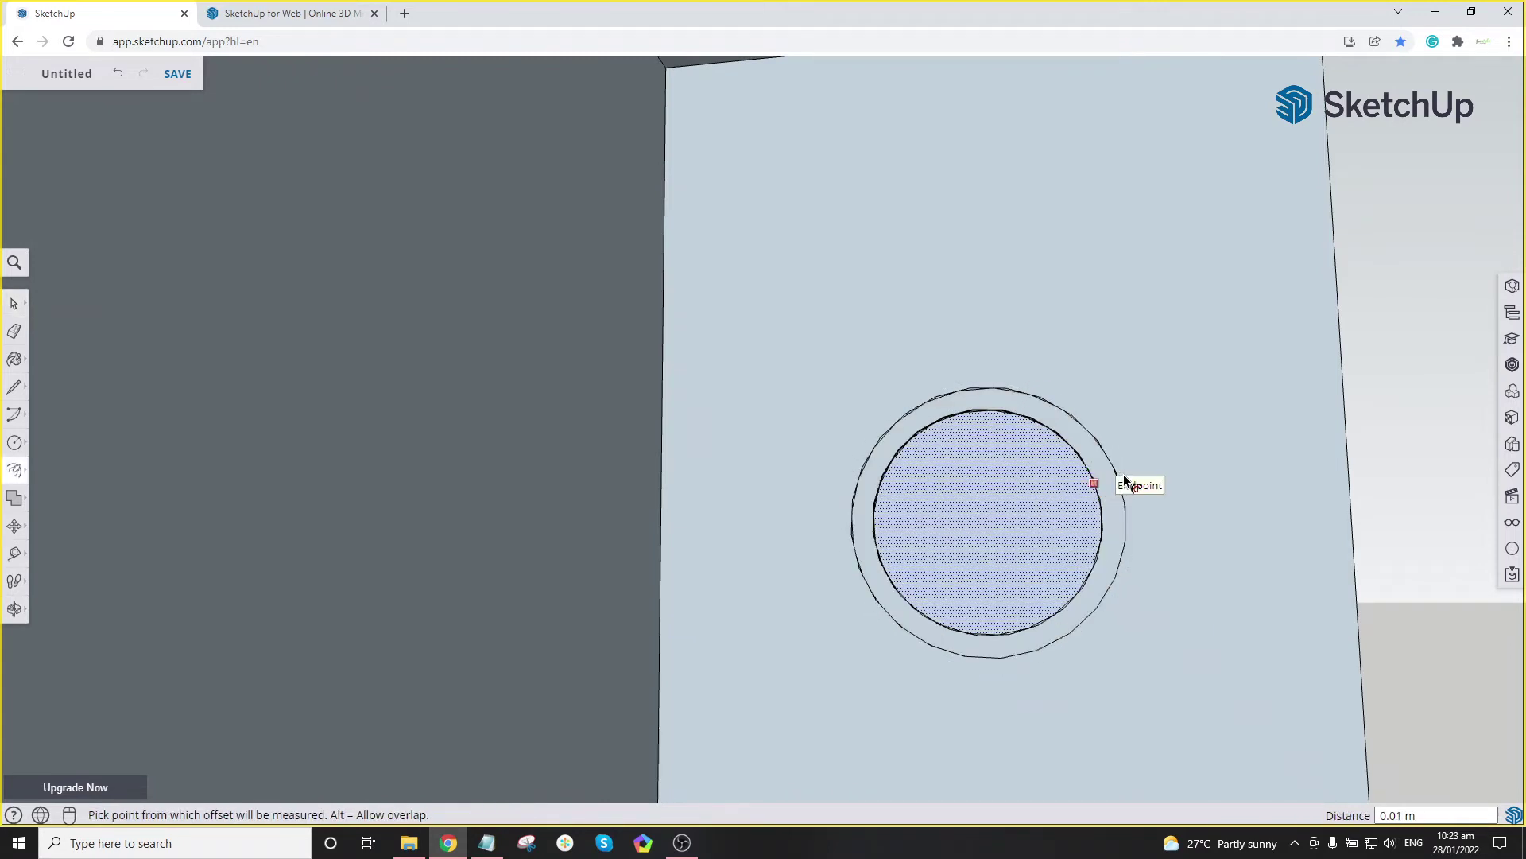
pyautogui.press('space')
# Step: Examine the ring around the upper opening from inside the box, near and far
pyautogui.scroll(-3, 1110, 478)
pyautogui.press('o')
pyautogui.moveTo(1079, 488)
pyautogui.mouseDown()
pyautogui.moveTo(944, 536)
pyautogui.moveTo(1069, 513)
pyautogui.mouseUp()
pyautogui.press('space')
pyautogui.scroll(3, 1176, 471)
pyautogui.click(1074, 465)
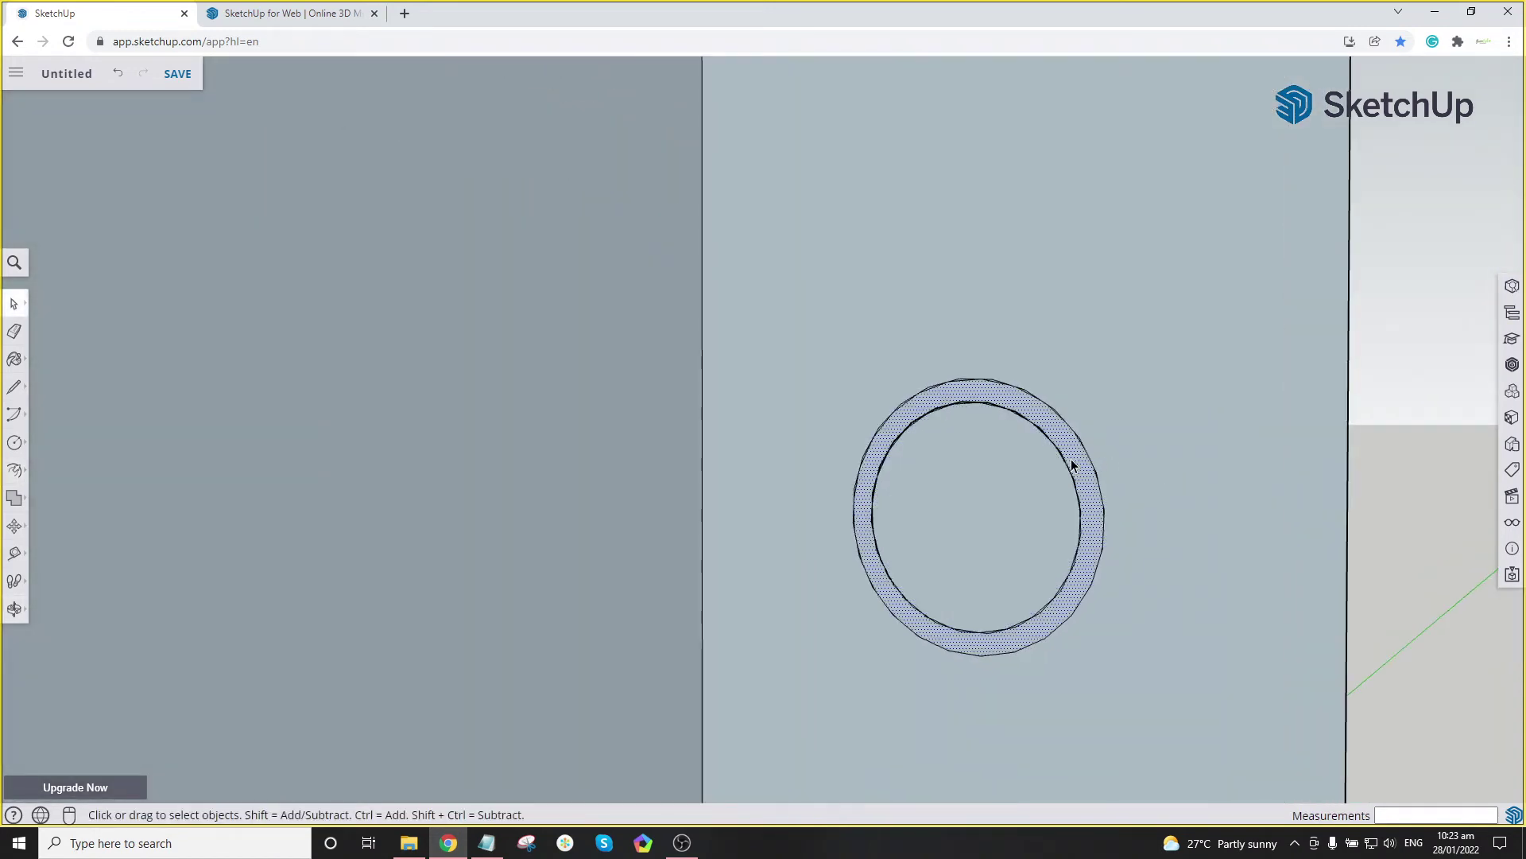
pyautogui.scroll(-4, 1081, 458)
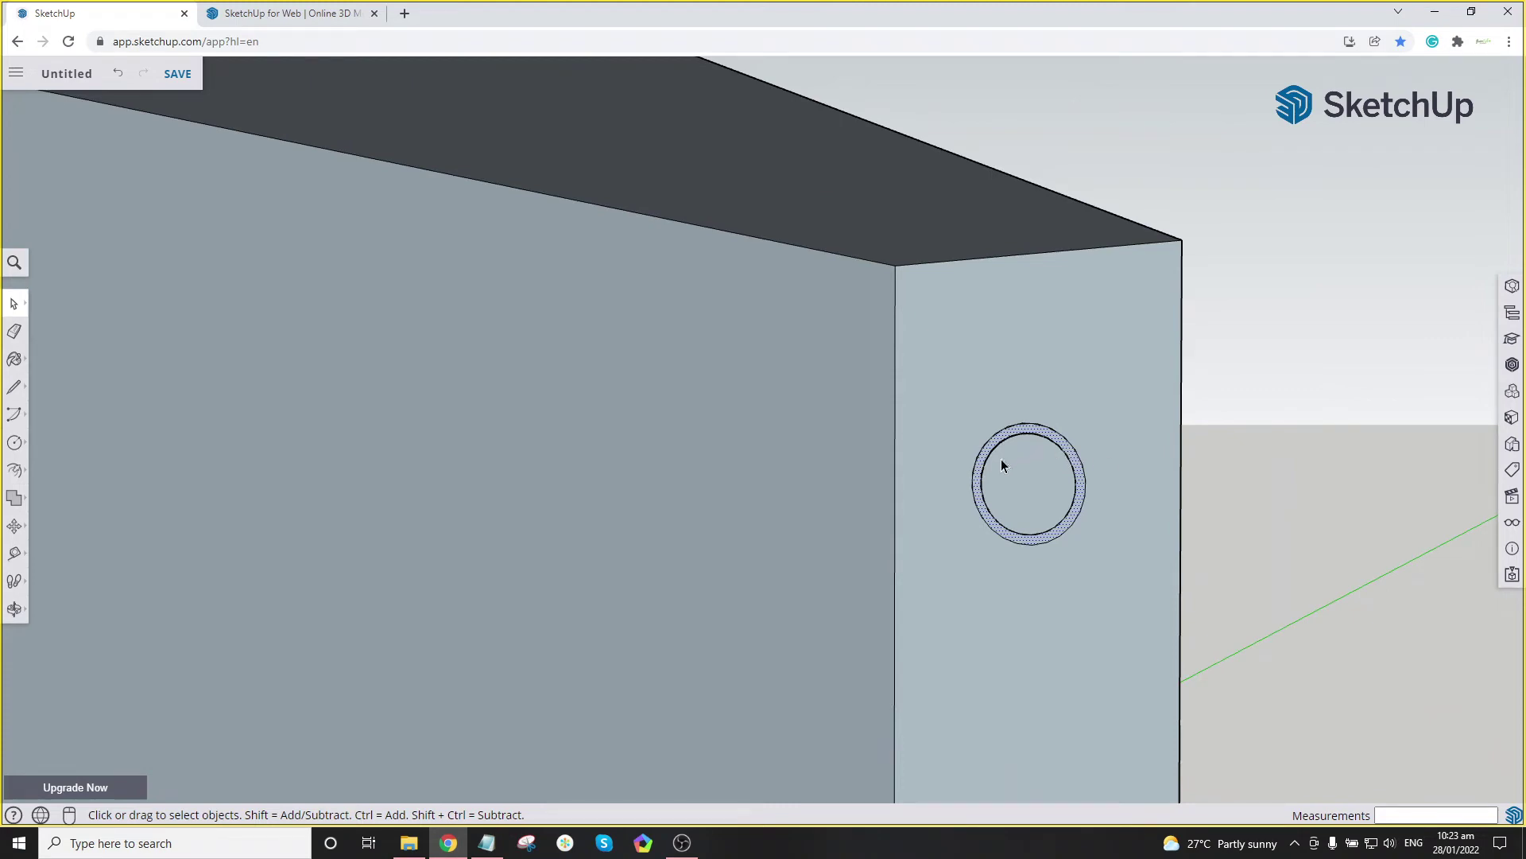
pyautogui.scroll(-6, 1000, 465)
pyautogui.scroll(5, 961, 461)
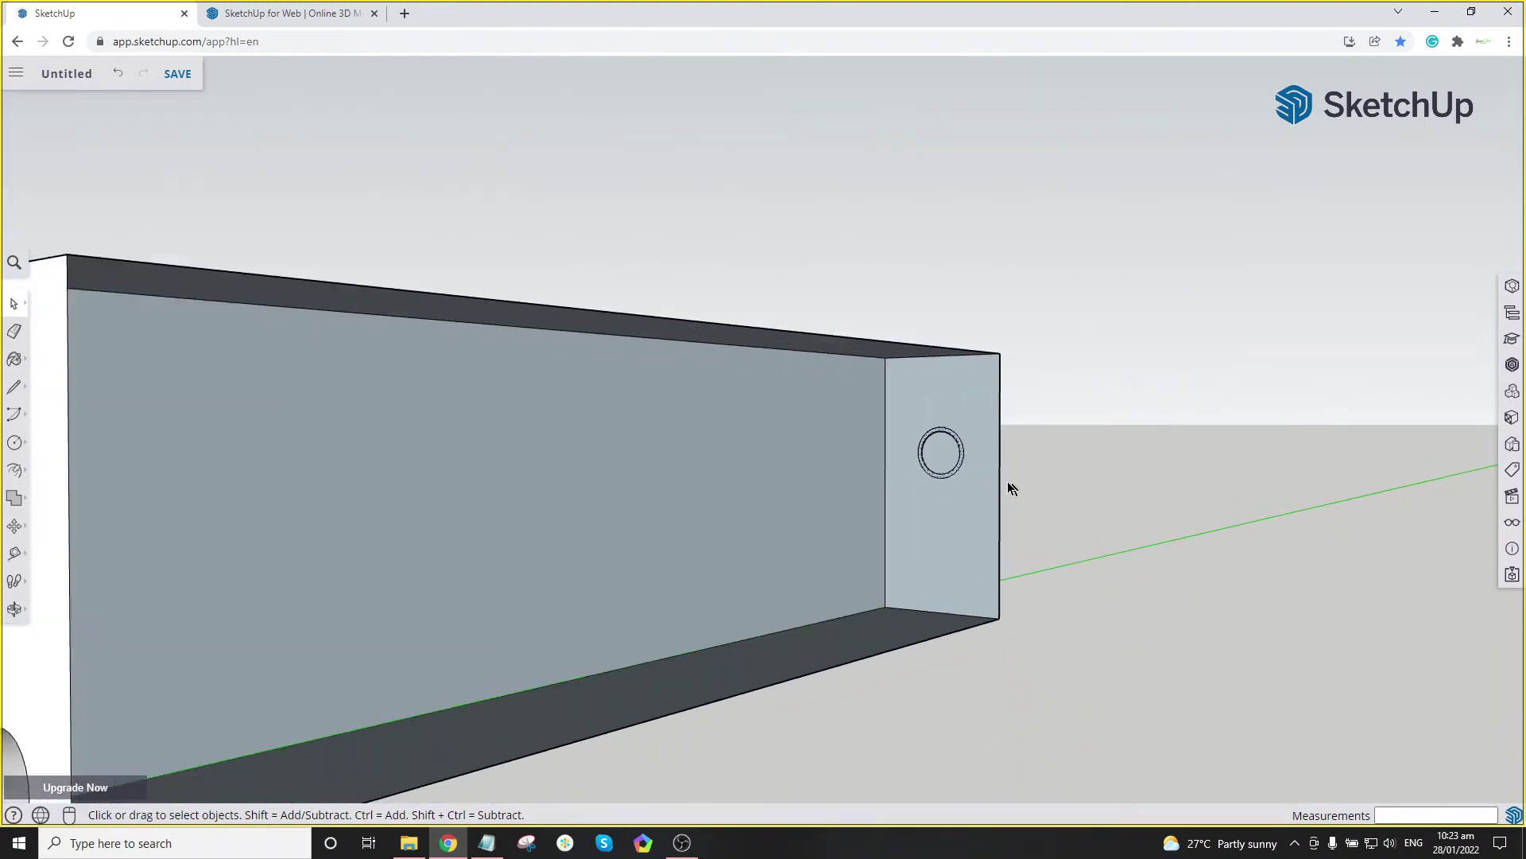
pyautogui.scroll(1, 1011, 487)
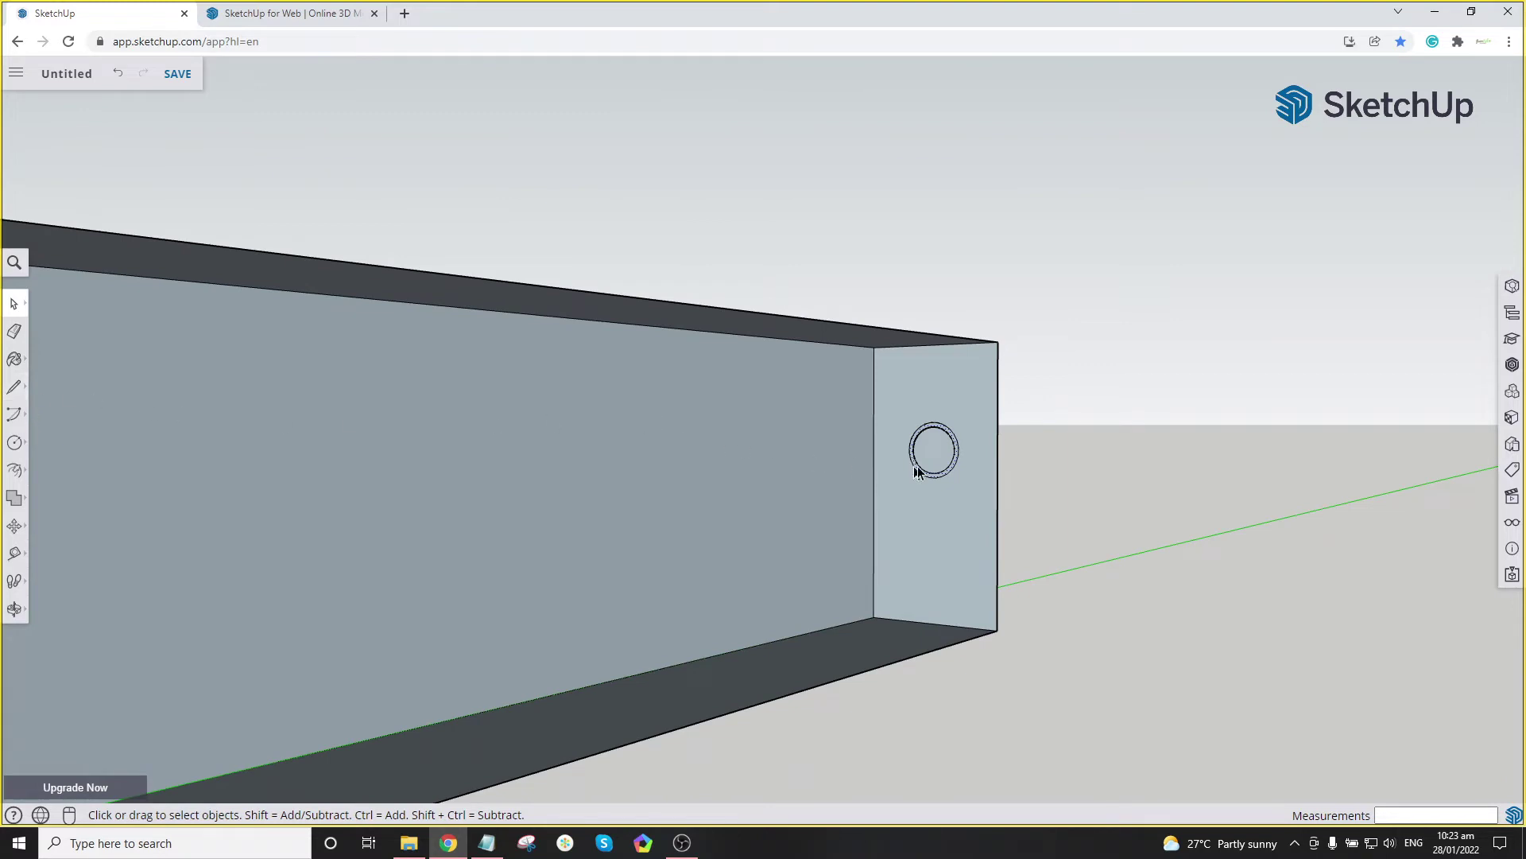
pyautogui.scroll(-5, 956, 464)
pyautogui.scroll(7, 956, 464)
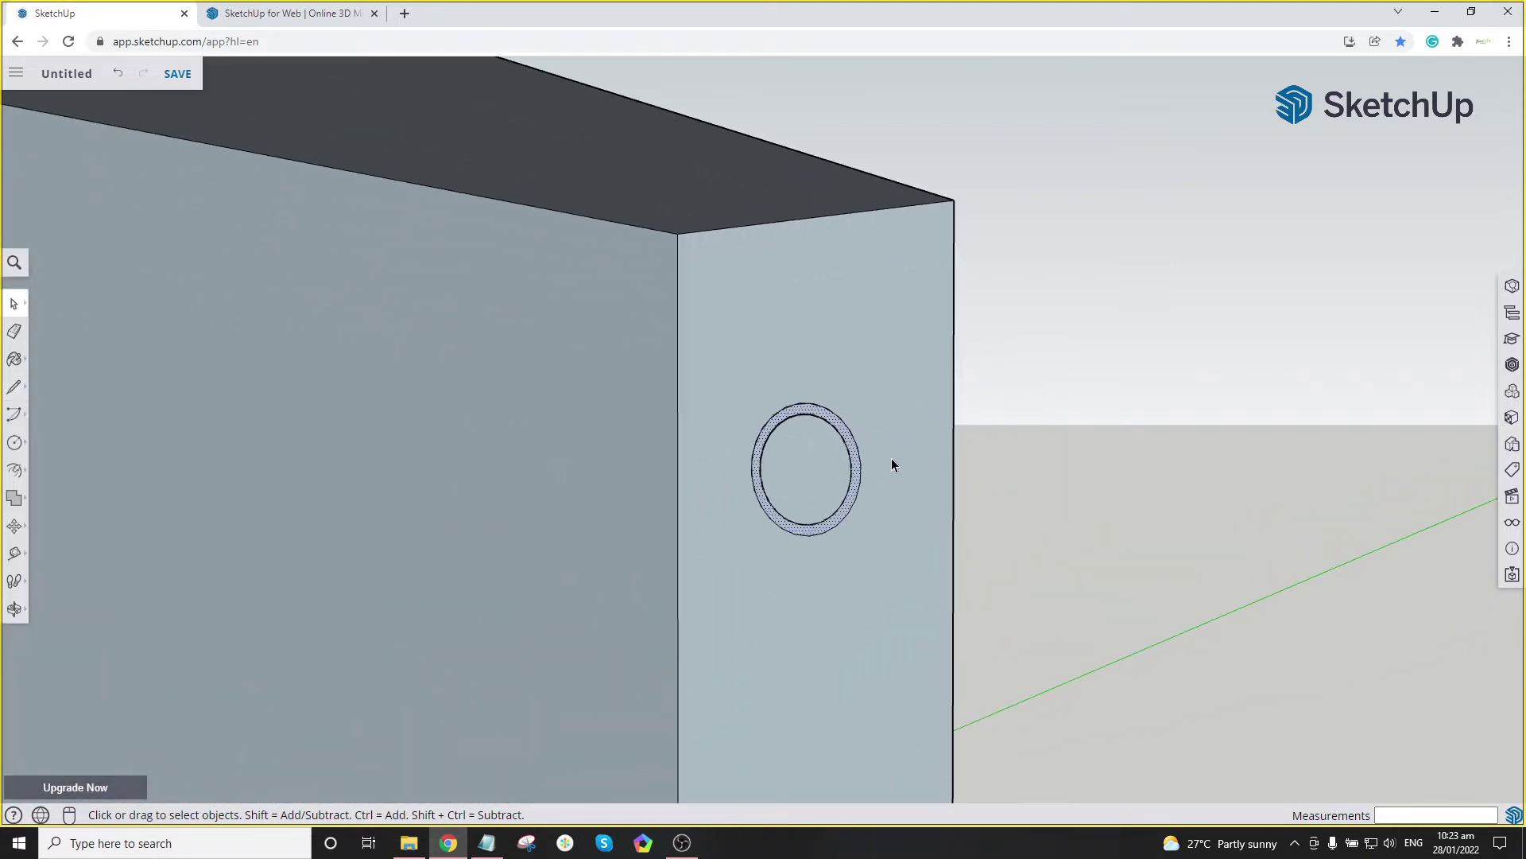
# Step: Draw an L-shaped line path from the ring's centre, running sideways past the ring and about 0.16 m down the end face
pyautogui.press('l')
pyautogui.scroll(2, 821, 468)
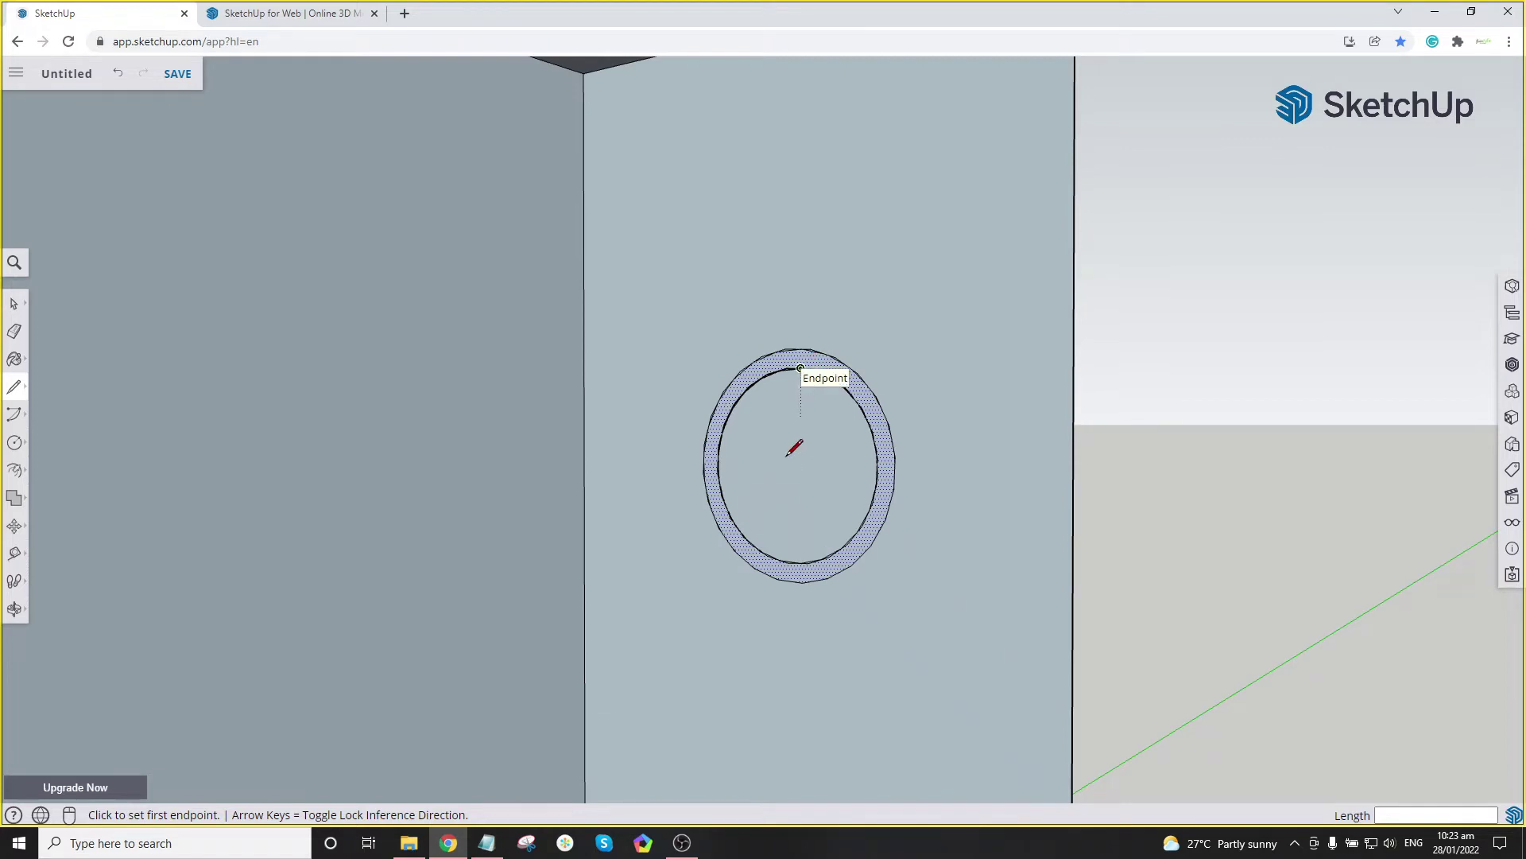
pyautogui.click(794, 466)
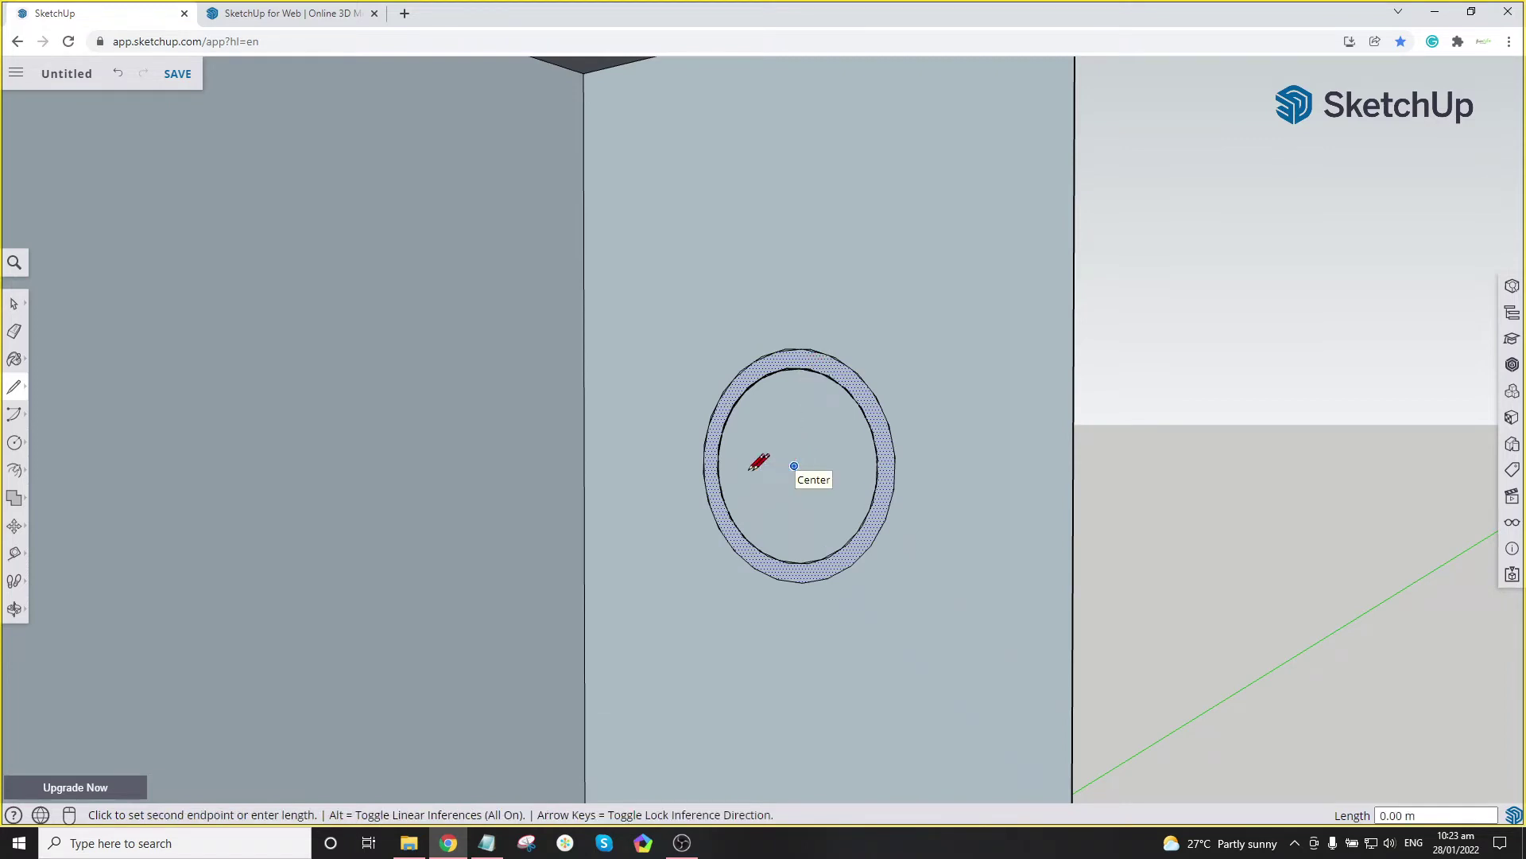
pyautogui.scroll(-4, 682, 468)
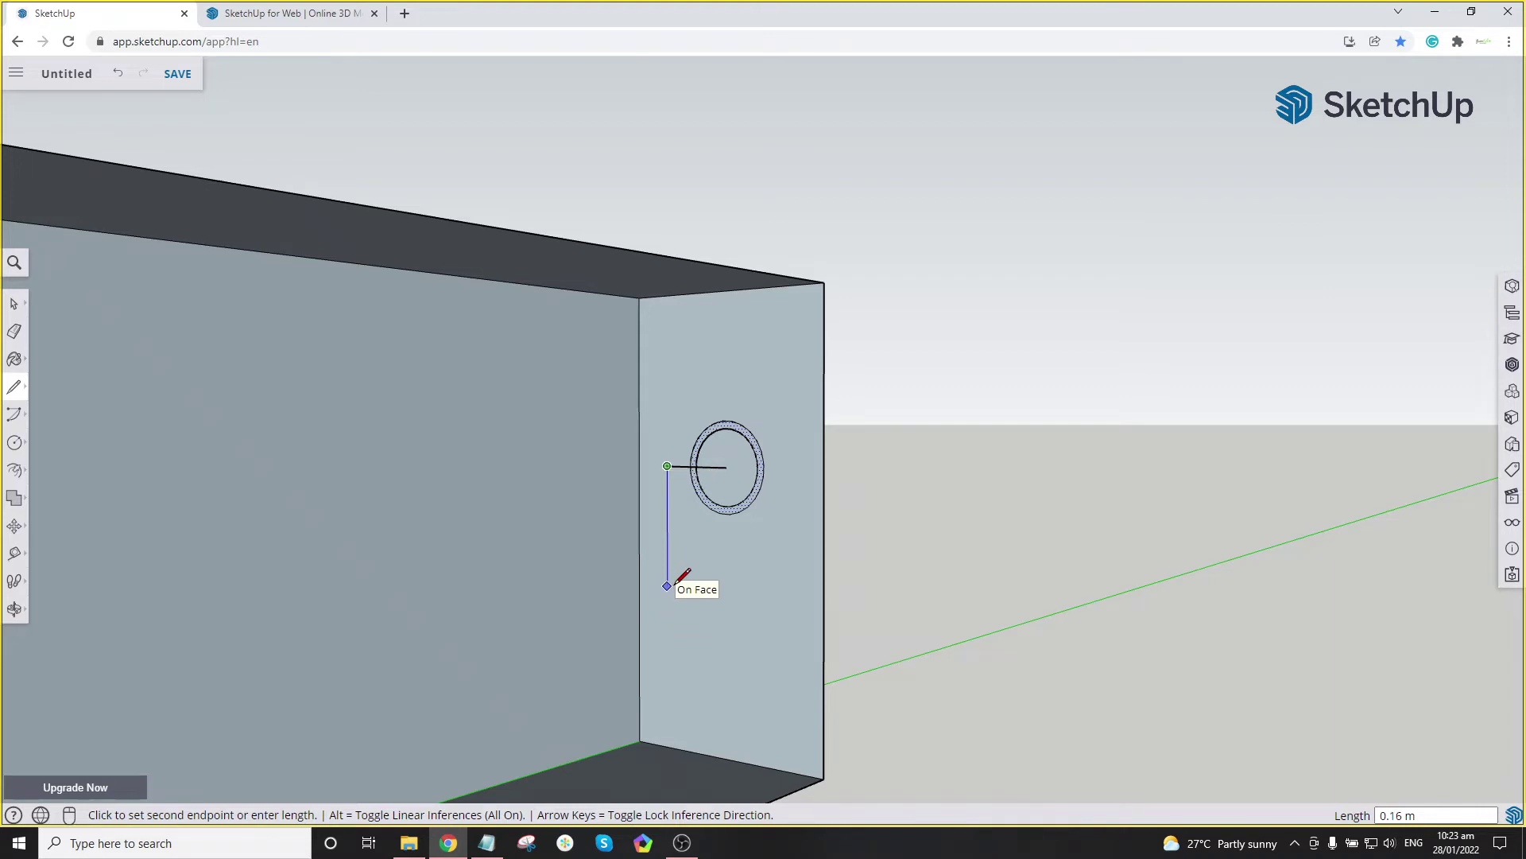
pyautogui.click(675, 583)
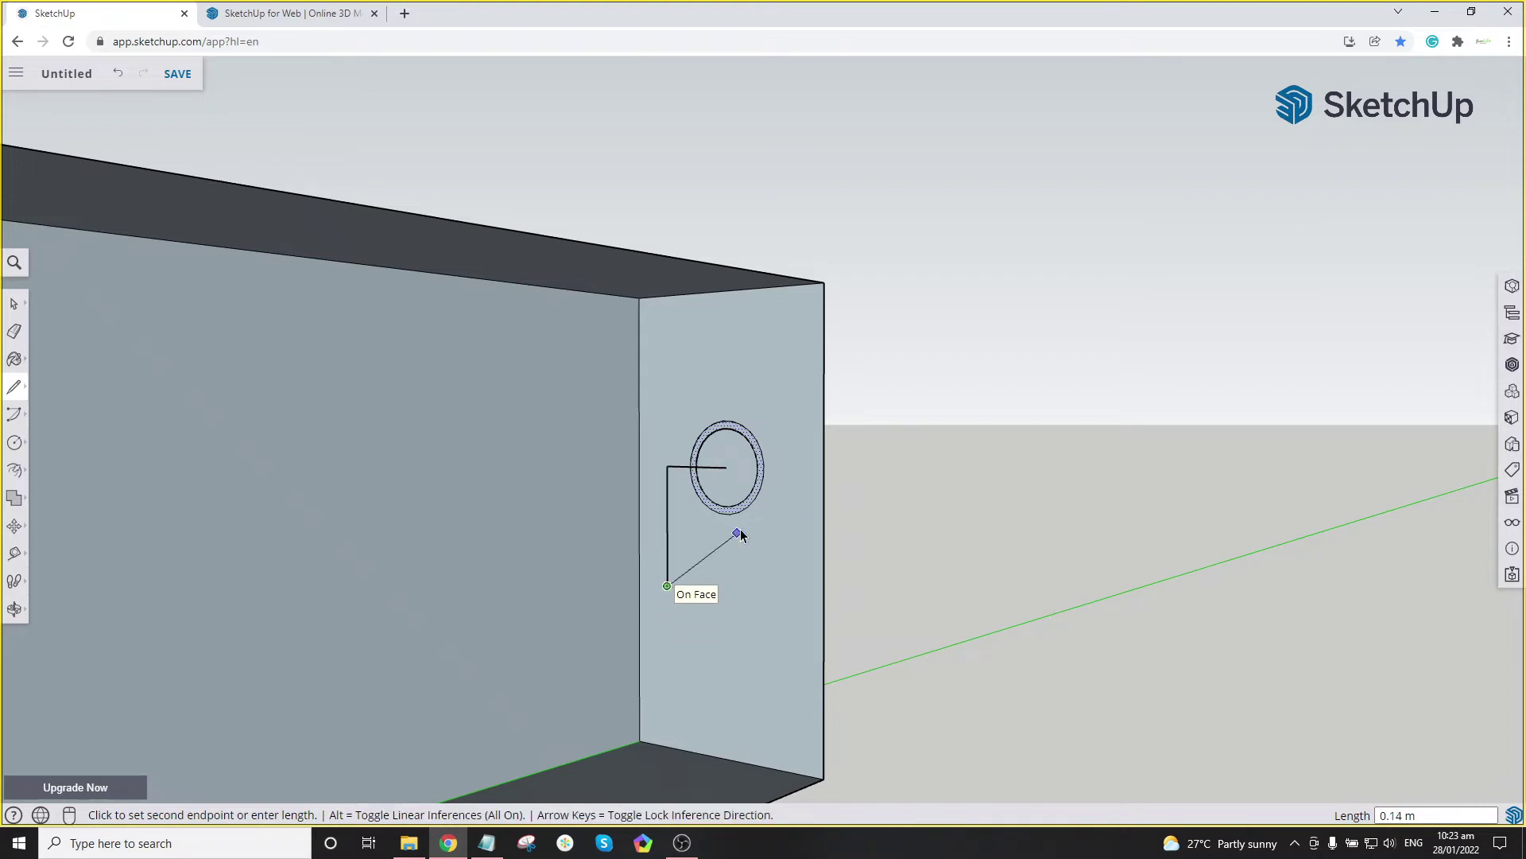
pyautogui.press('space')
# Step: Examine the ring face and L-shaped path together with the Push/Pull, Follow Me and Offset tool choices
pyautogui.scroll(5, 738, 488)
pyautogui.click(930, 442)
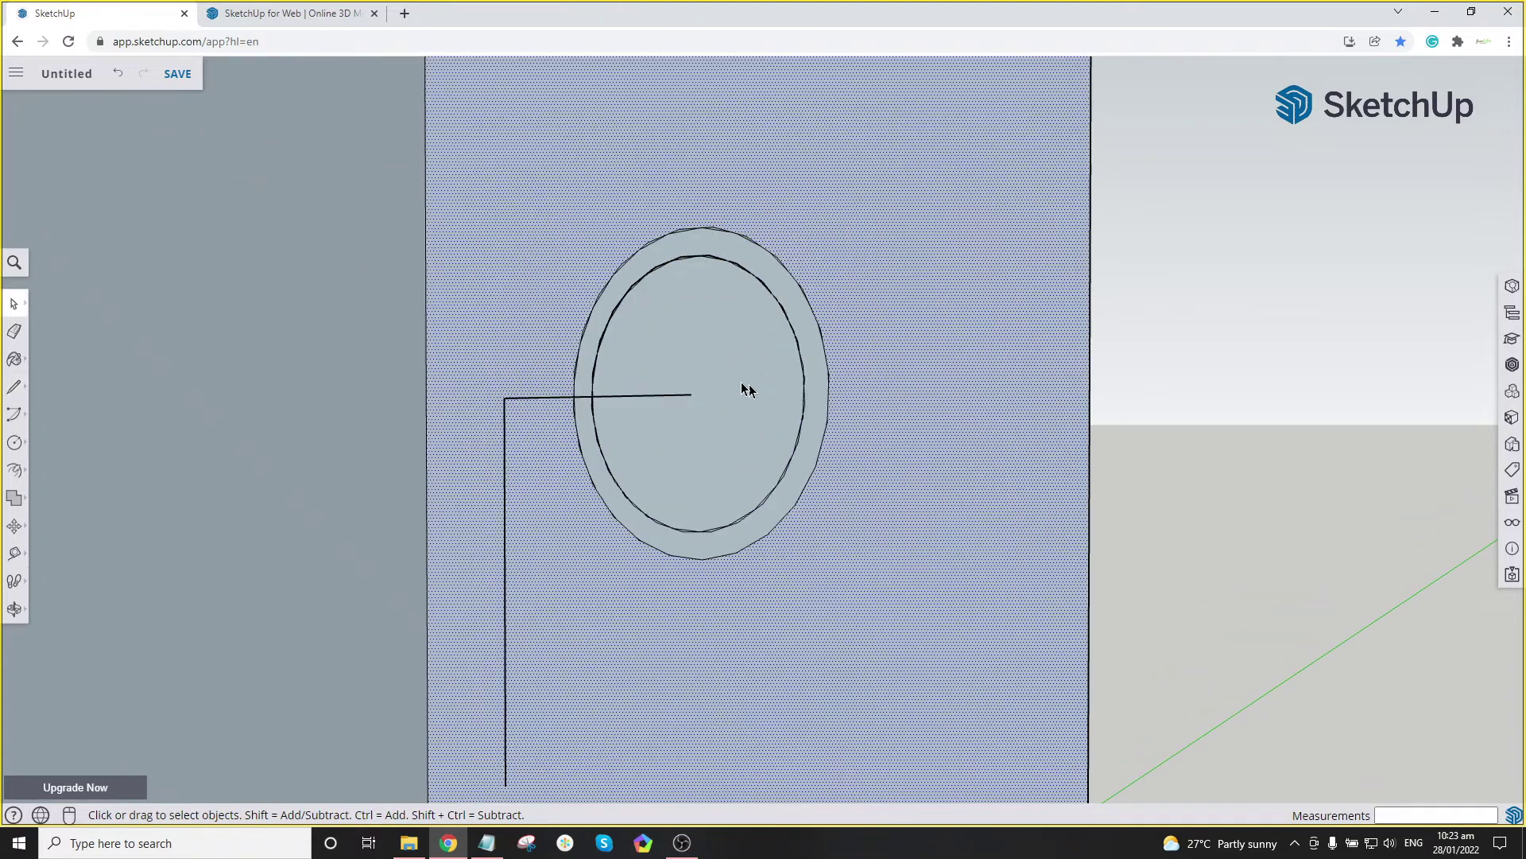
pyautogui.scroll(-4, 783, 465)
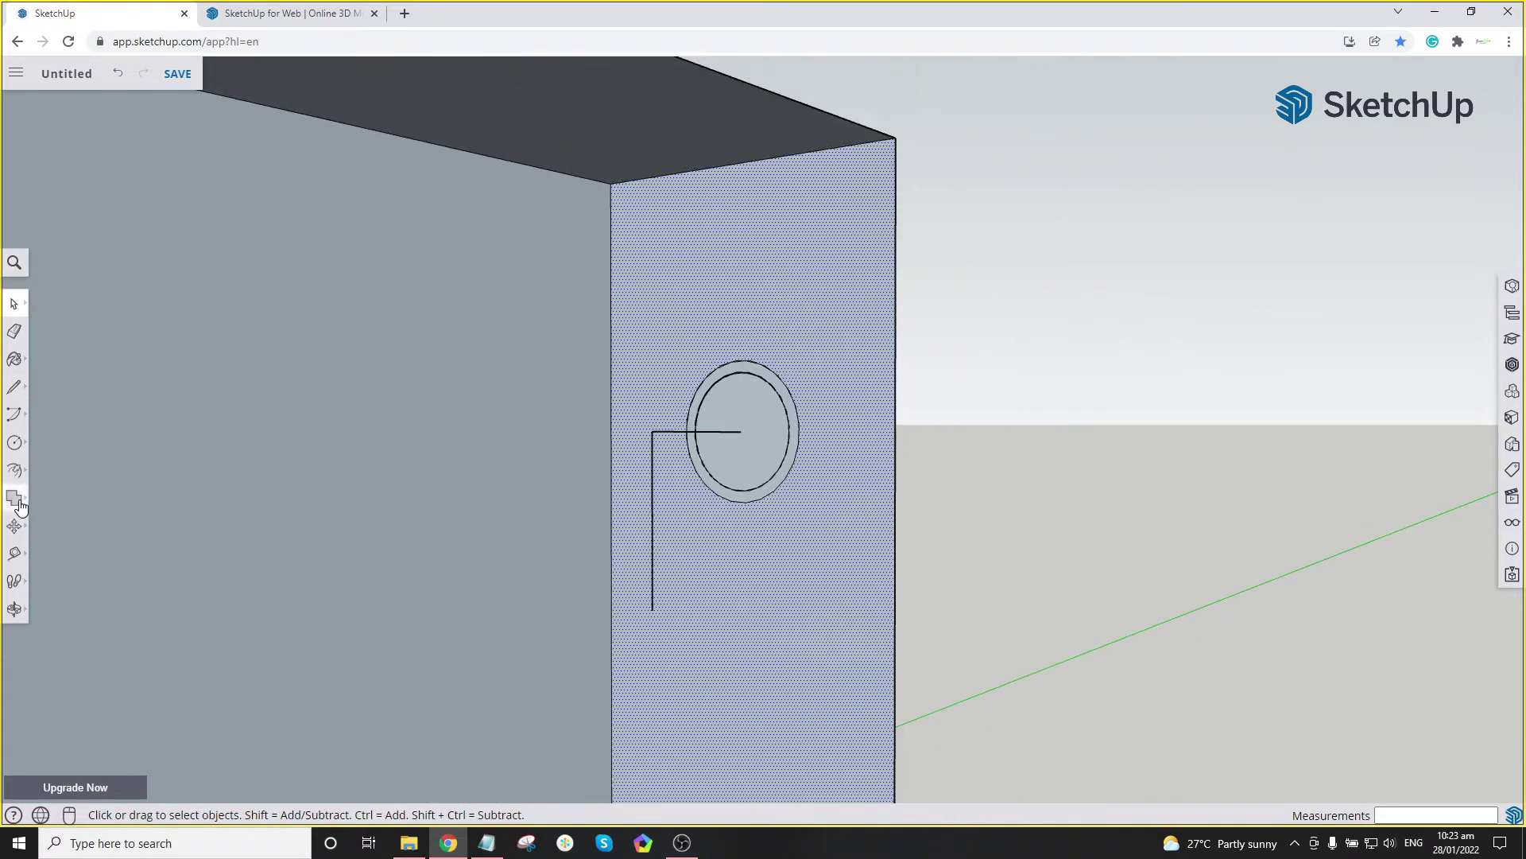
pyautogui.click(17, 475)
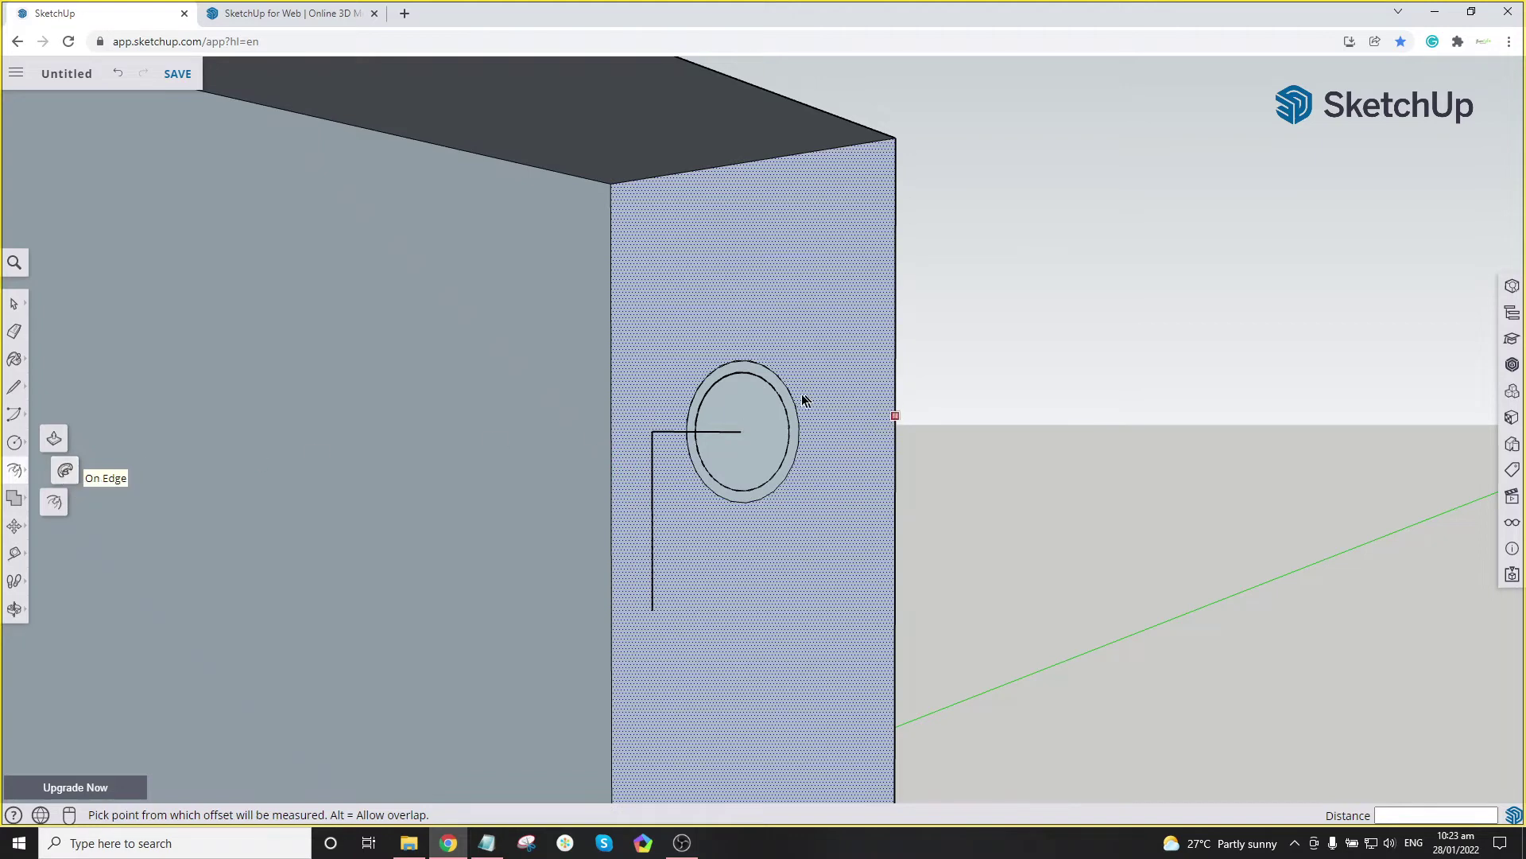
pyautogui.press('space')
pyautogui.scroll(3, 785, 389)
pyautogui.click(776, 409)
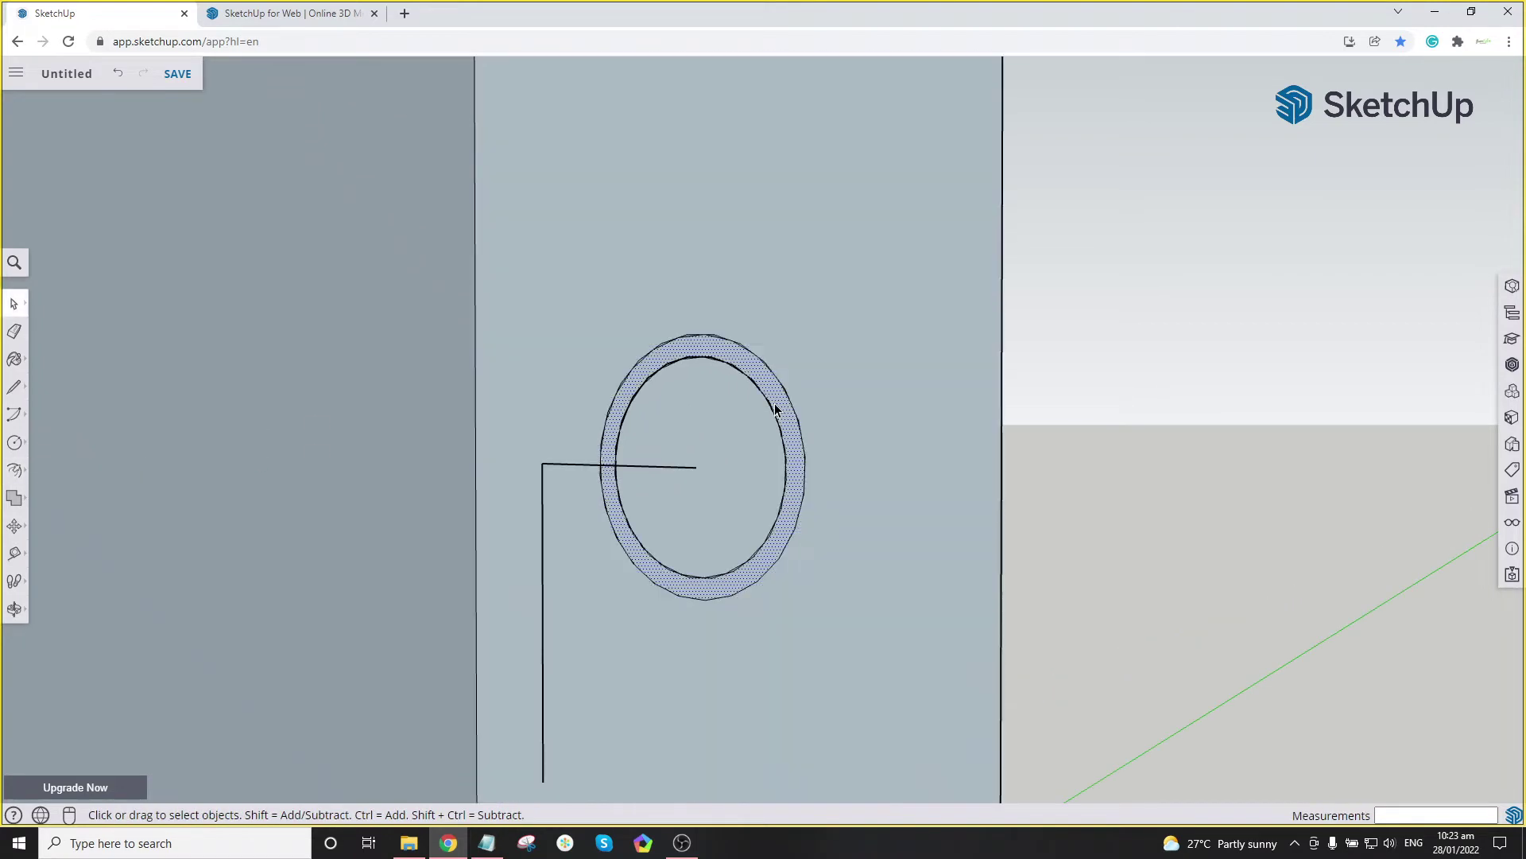
pyautogui.click(237, 507)
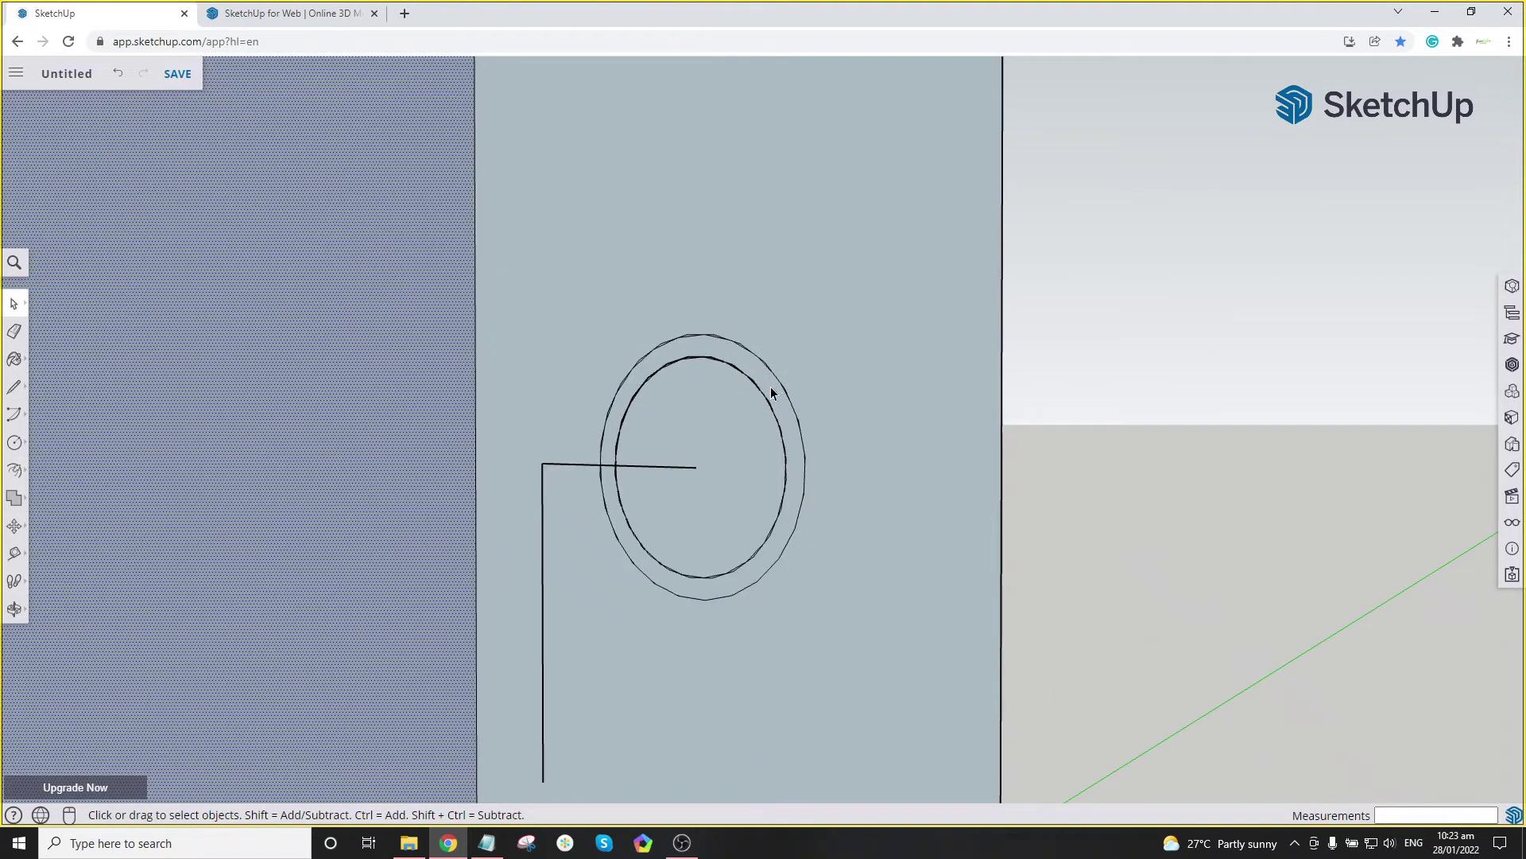
pyautogui.scroll(-2, 505, 612)
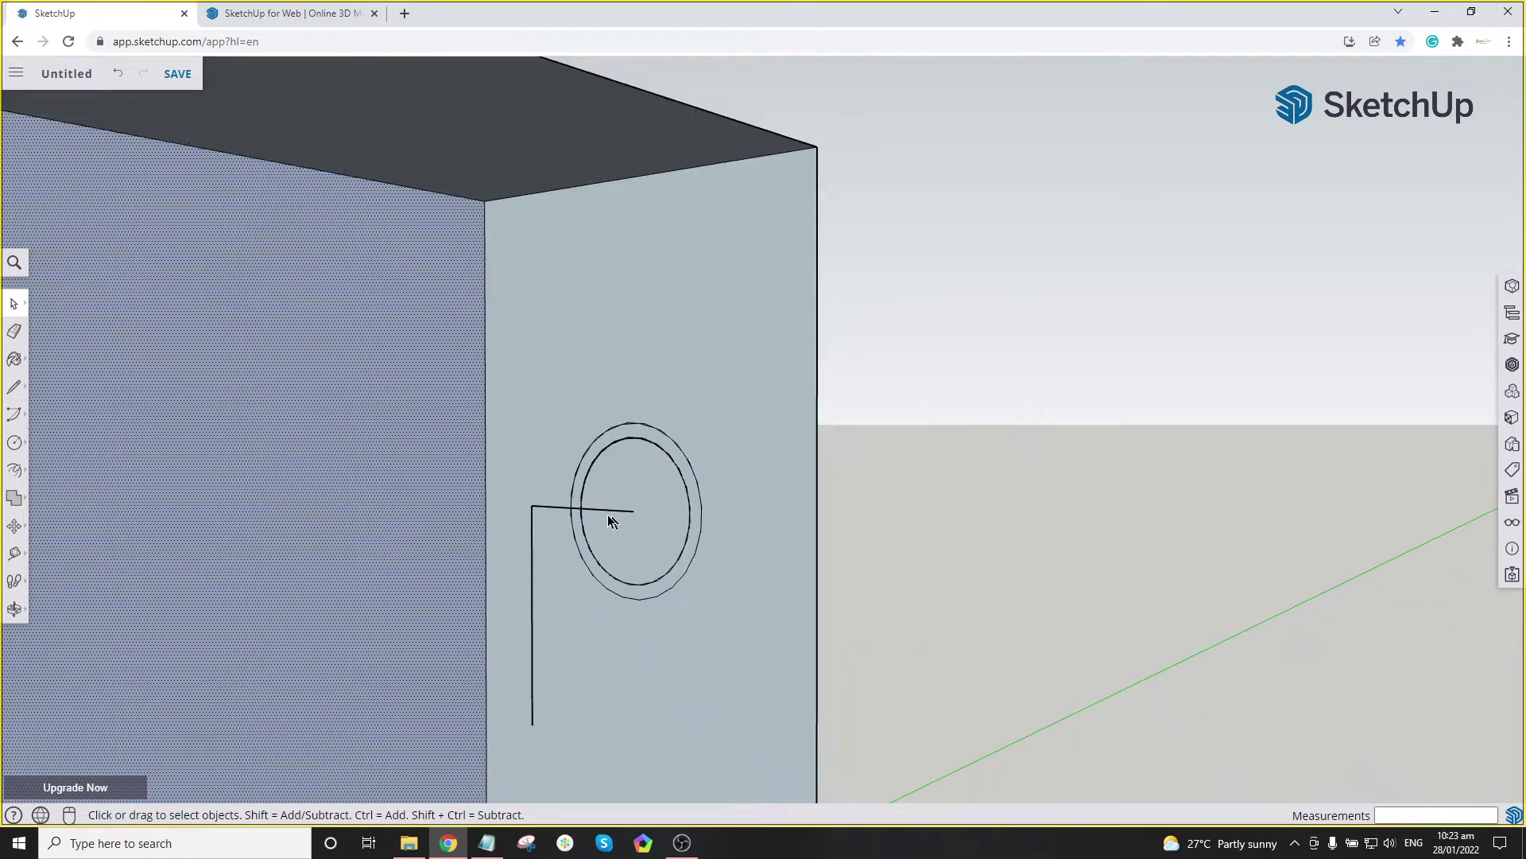
# Step: Try to sweep the ring with Follow Me while the box's large back face is preselected as the path, and undo the sweep
pyautogui.scroll(-2, 513, 628)
pyautogui.scroll(2, 509, 584)
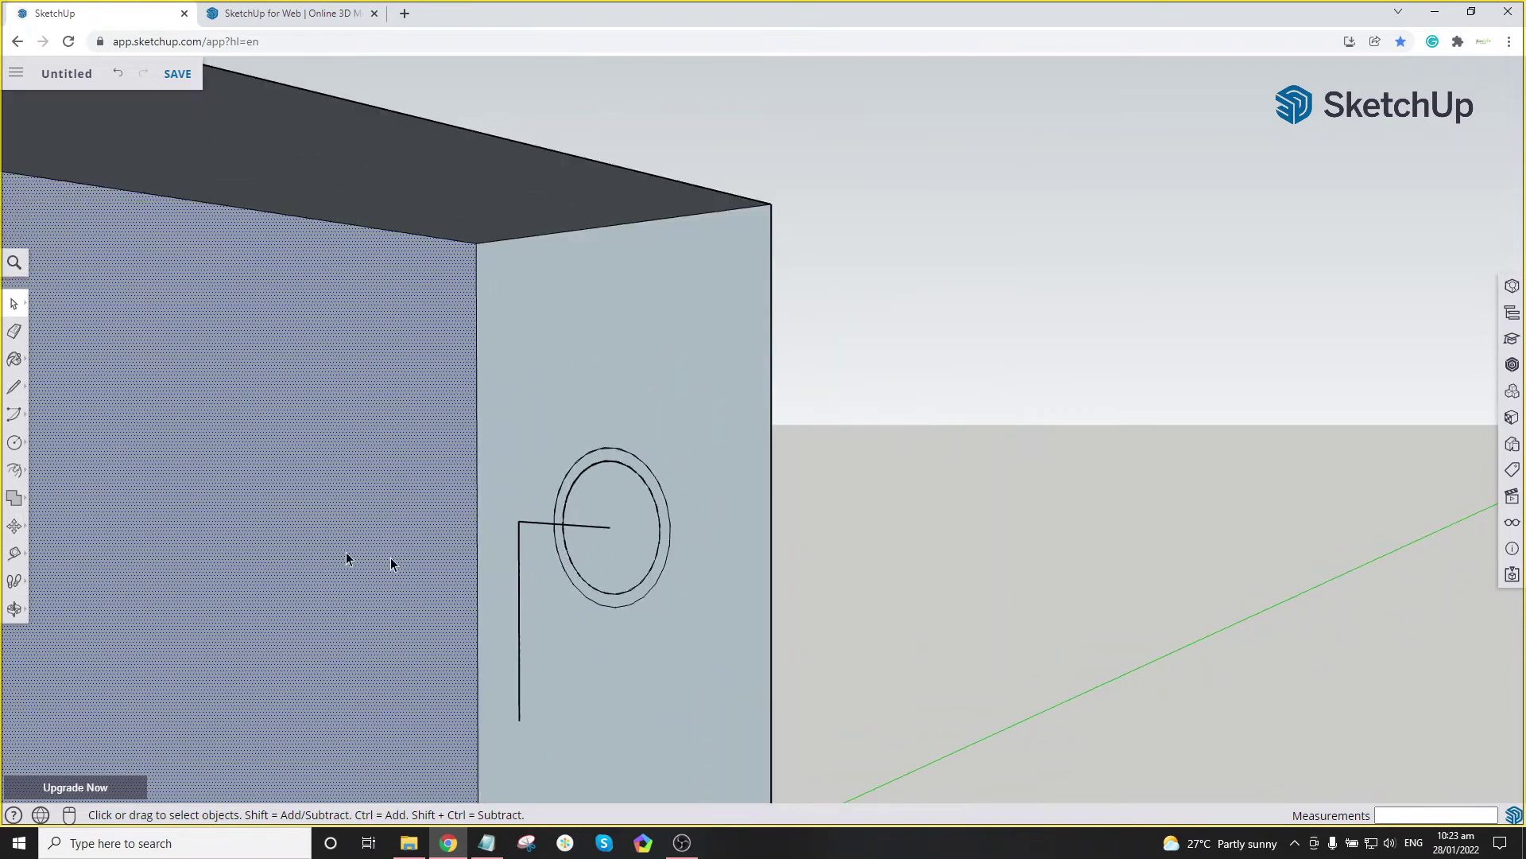
pyautogui.click(15, 470)
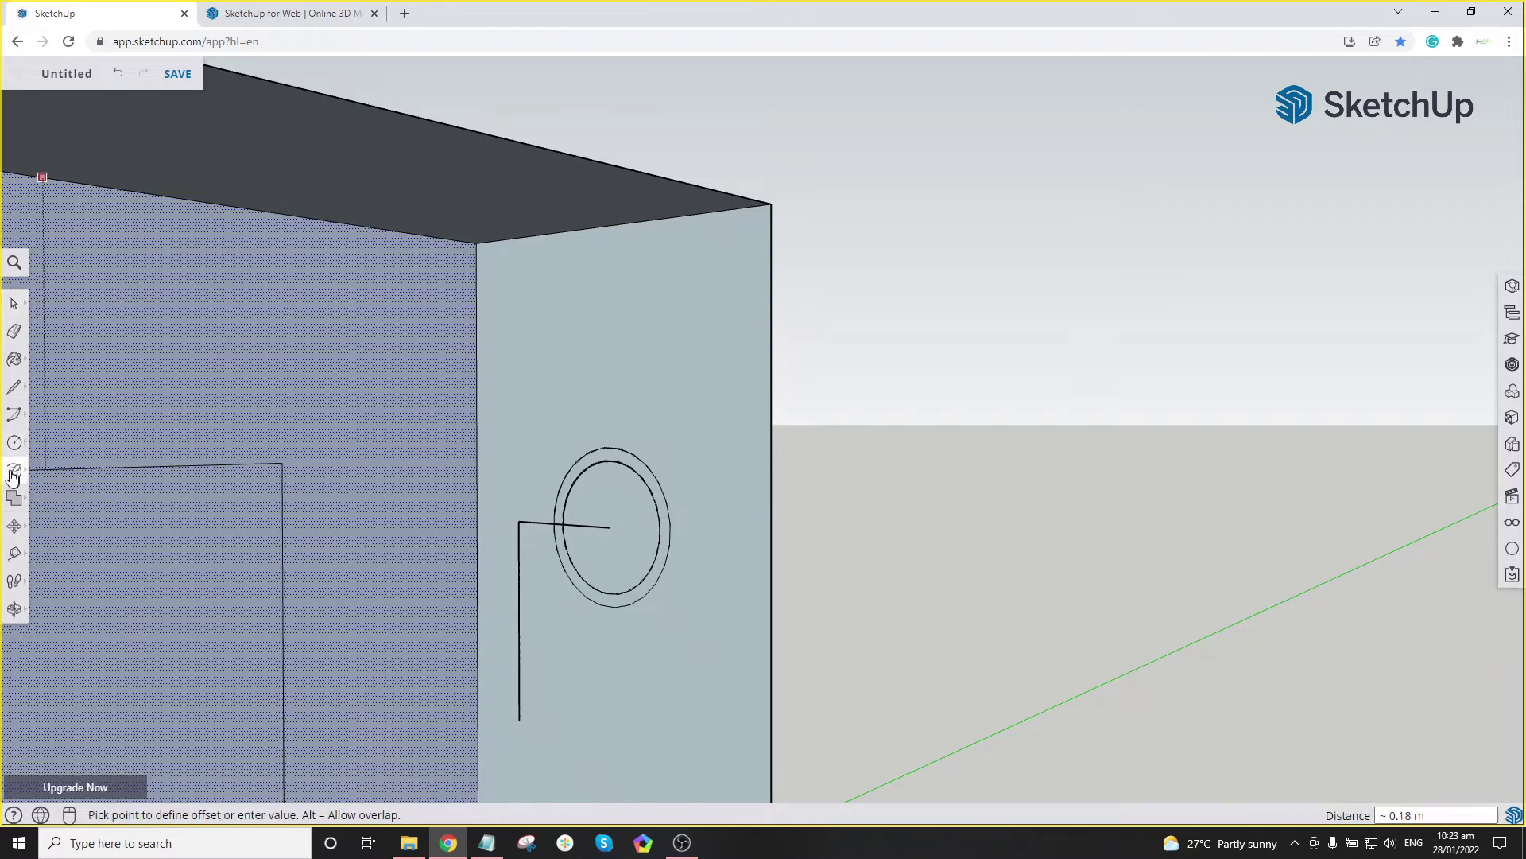
pyautogui.click(64, 471)
pyautogui.scroll(-1, 616, 527)
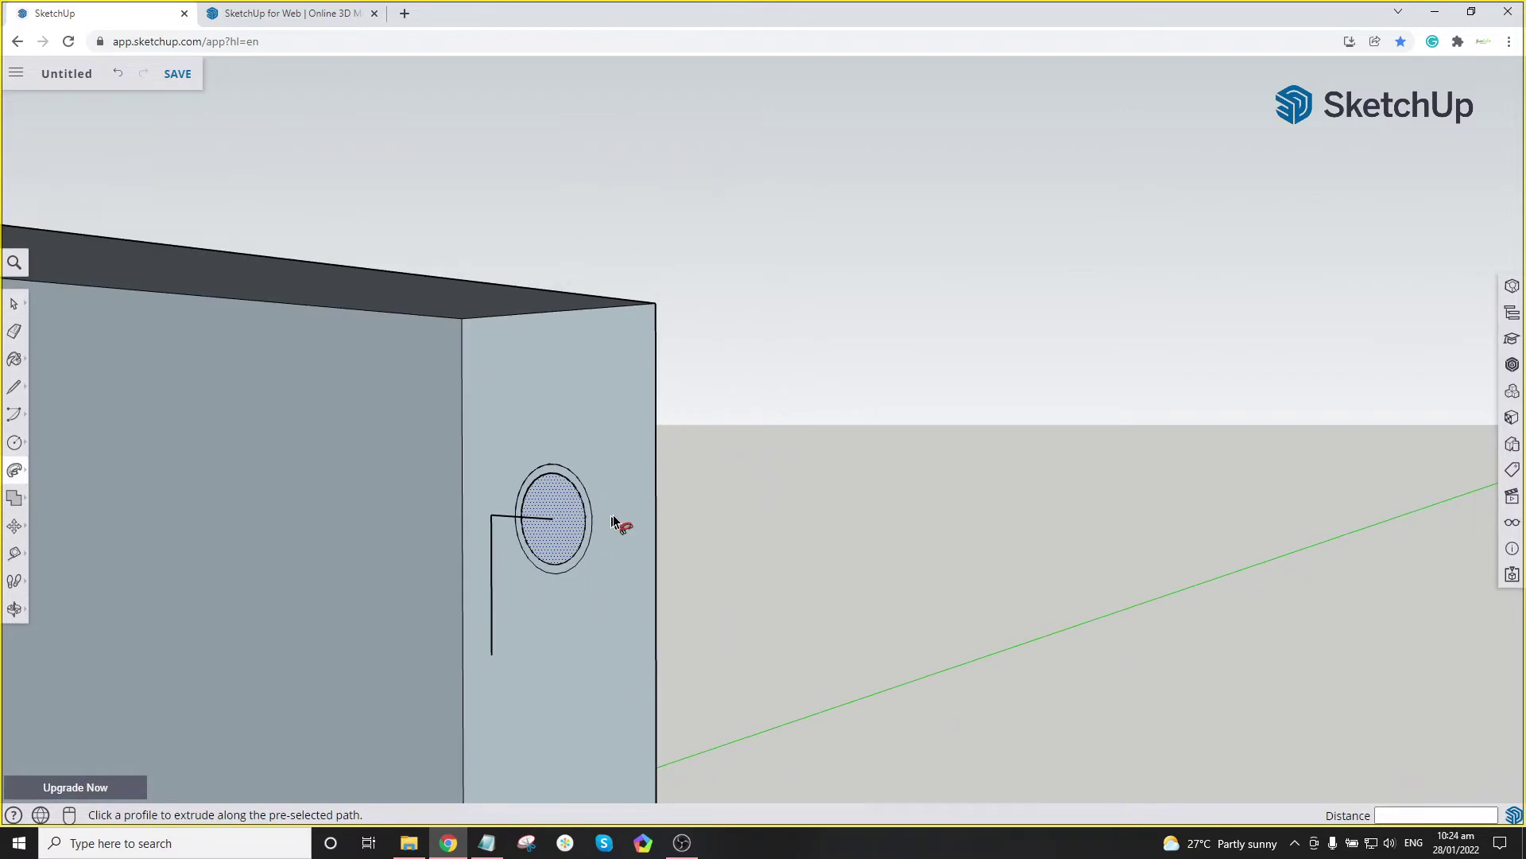
pyautogui.scroll(3, 596, 507)
pyautogui.click(580, 507)
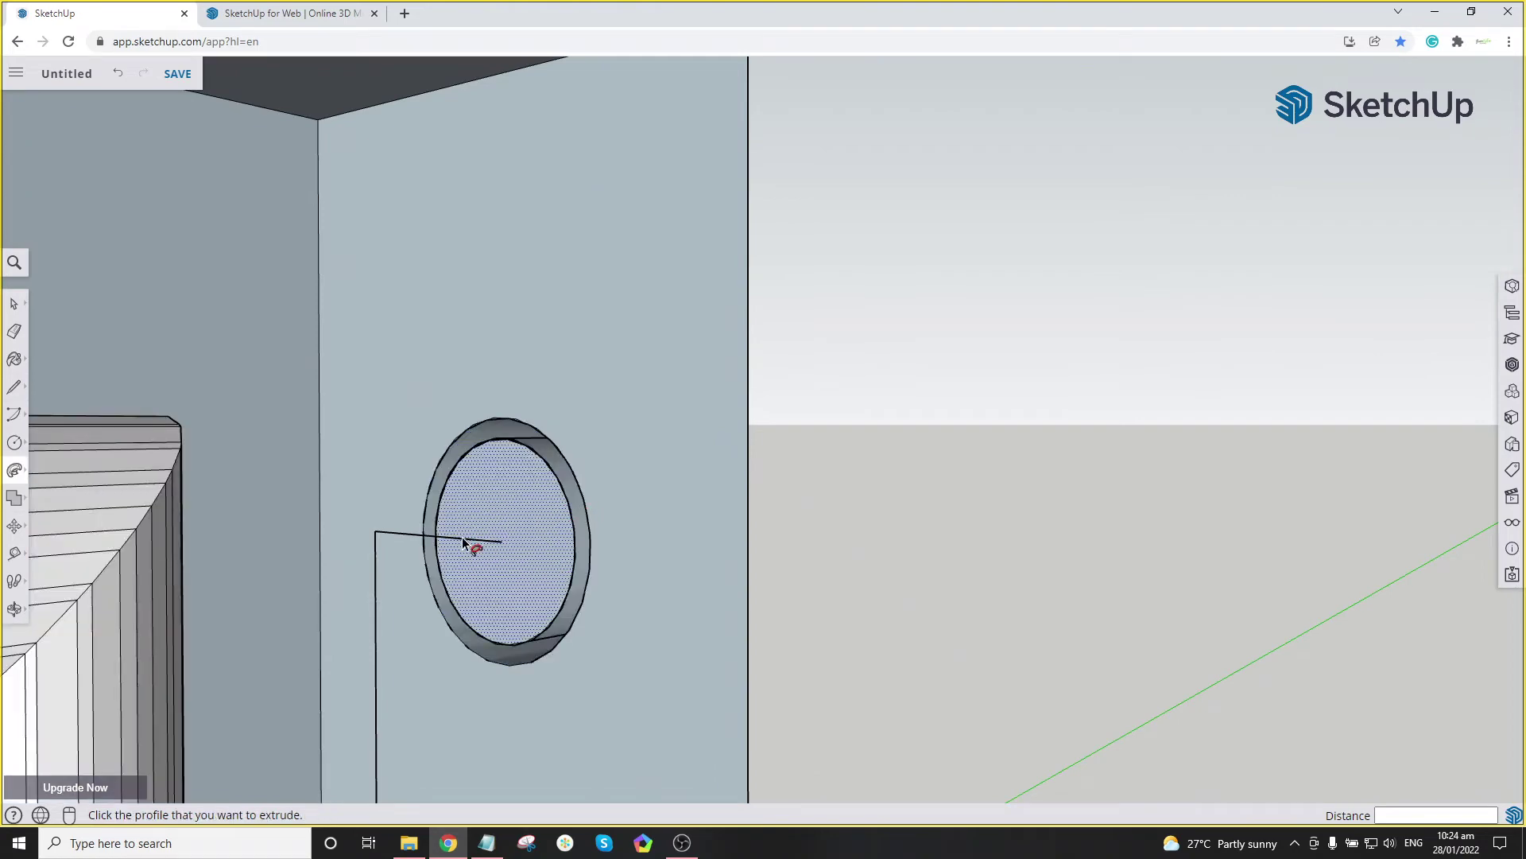
pyautogui.scroll(-5, 398, 541)
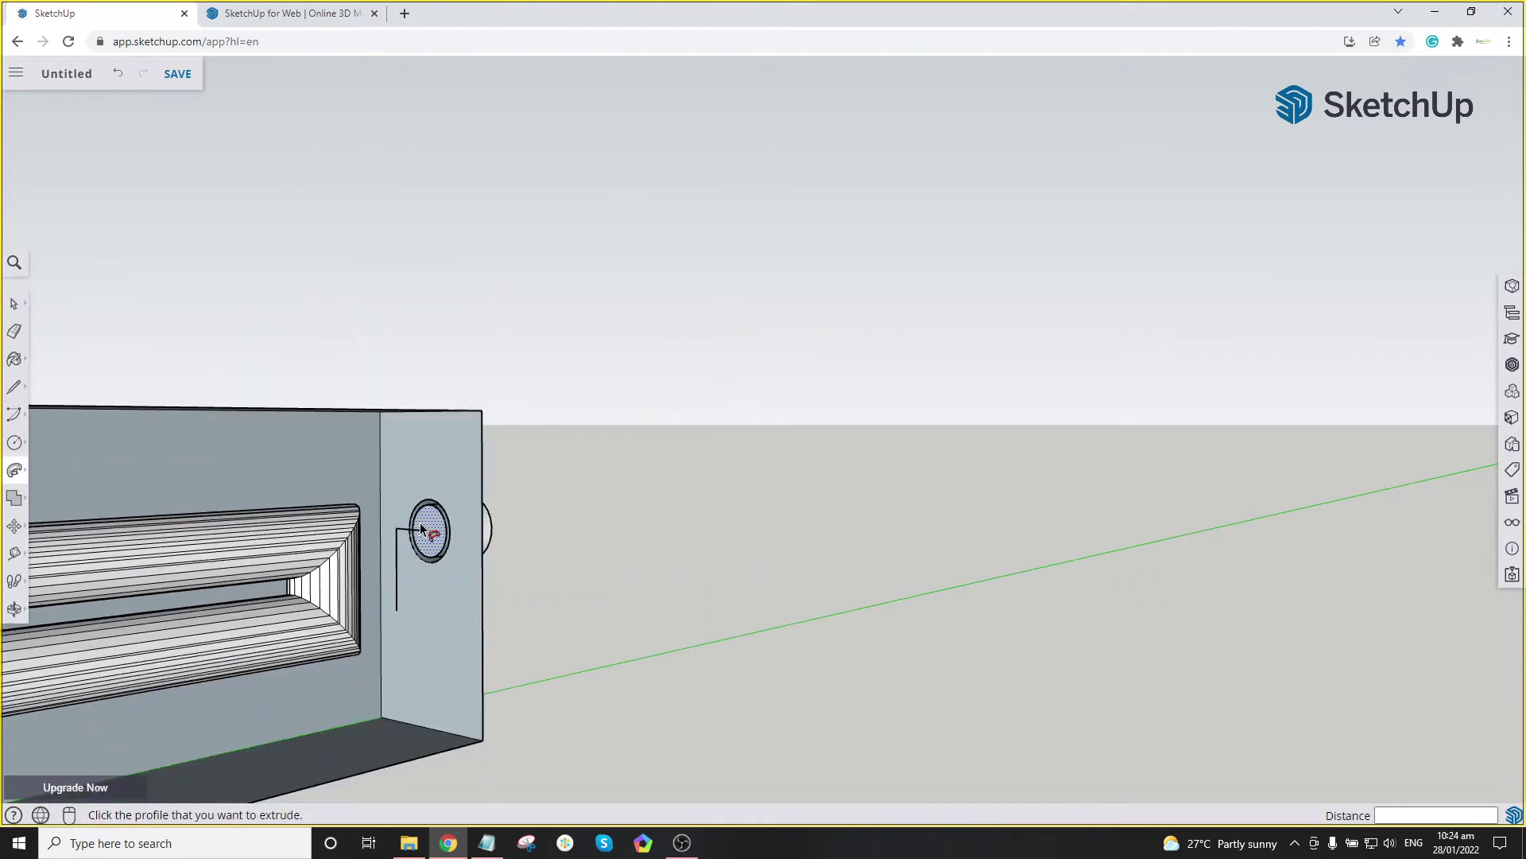
pyautogui.scroll(-3, 397, 527)
pyautogui.scroll(6, 383, 526)
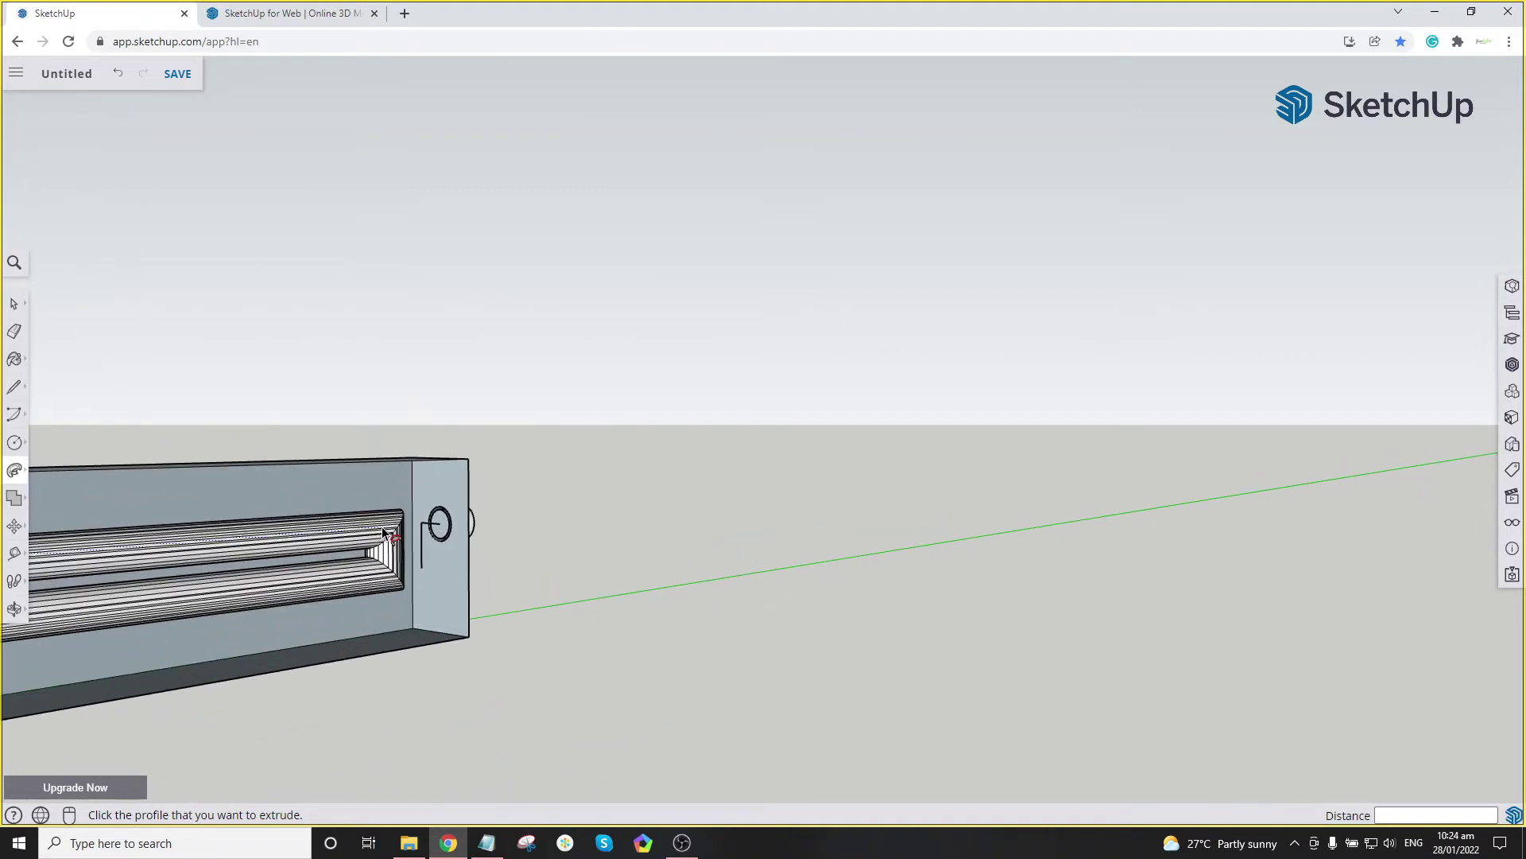
pyautogui.scroll(3, 417, 527)
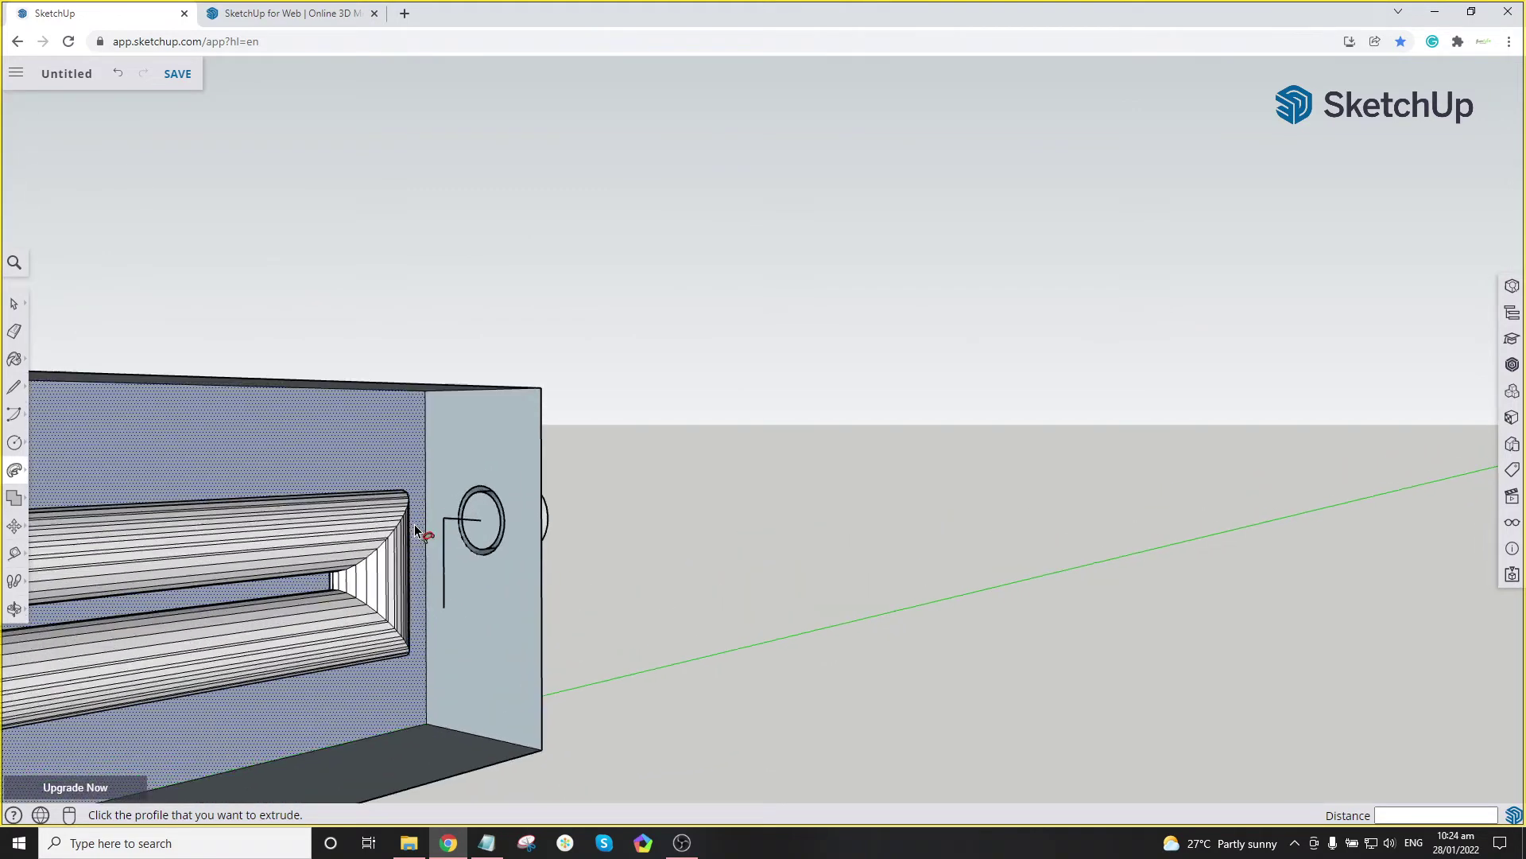
pyautogui.press('space')
pyautogui.hotkey('ctrl', 'z')
# Step: Try to extrude the ring along the L-shaped path with Follow Me, picking the ring face as the profile
pyautogui.scroll(2, 489, 529)
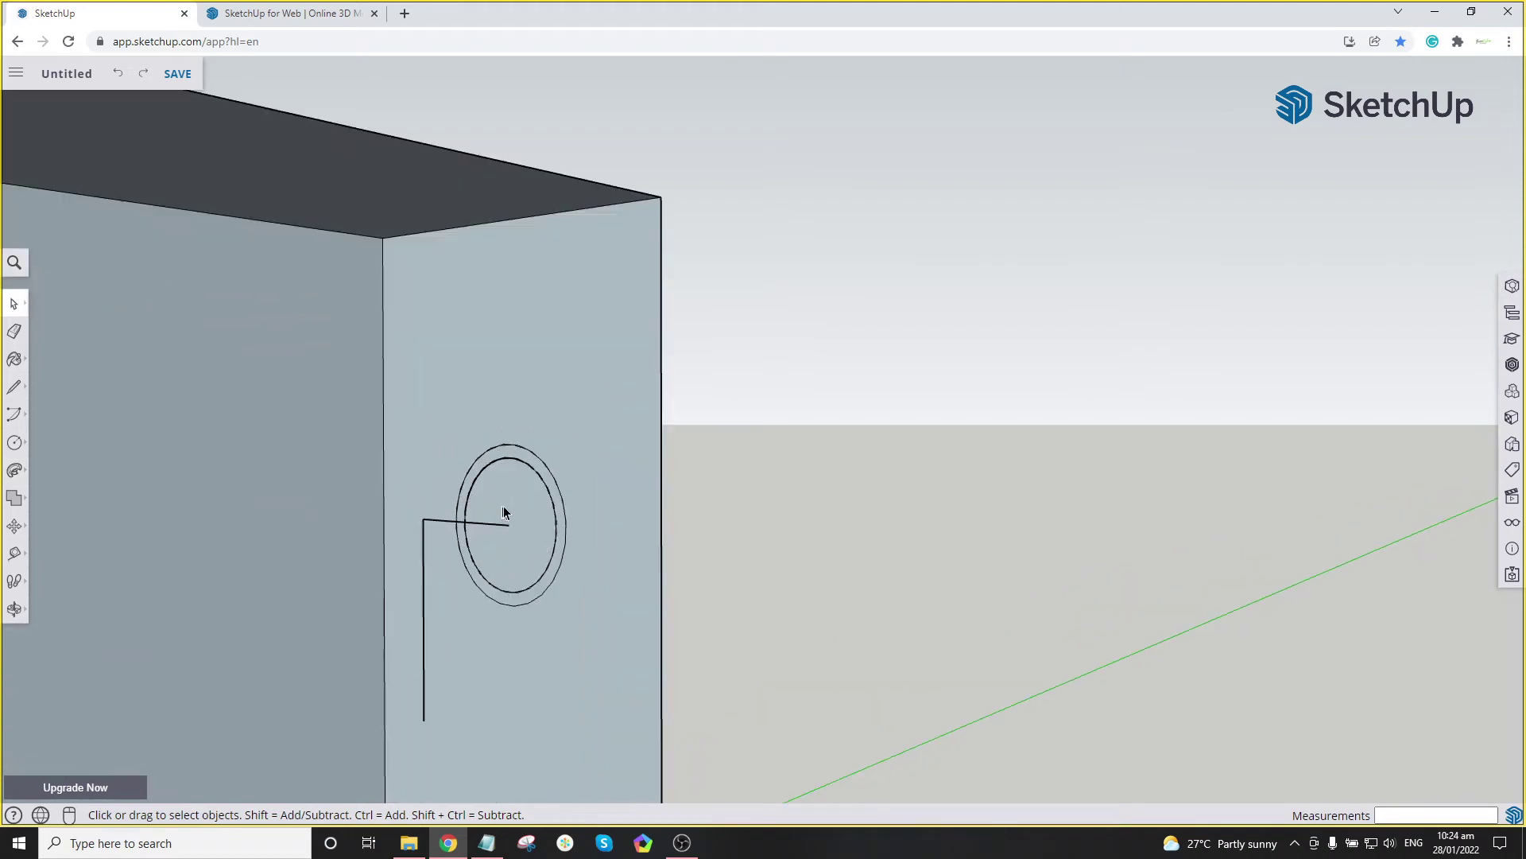
pyautogui.scroll(1, 564, 498)
pyautogui.click(550, 483)
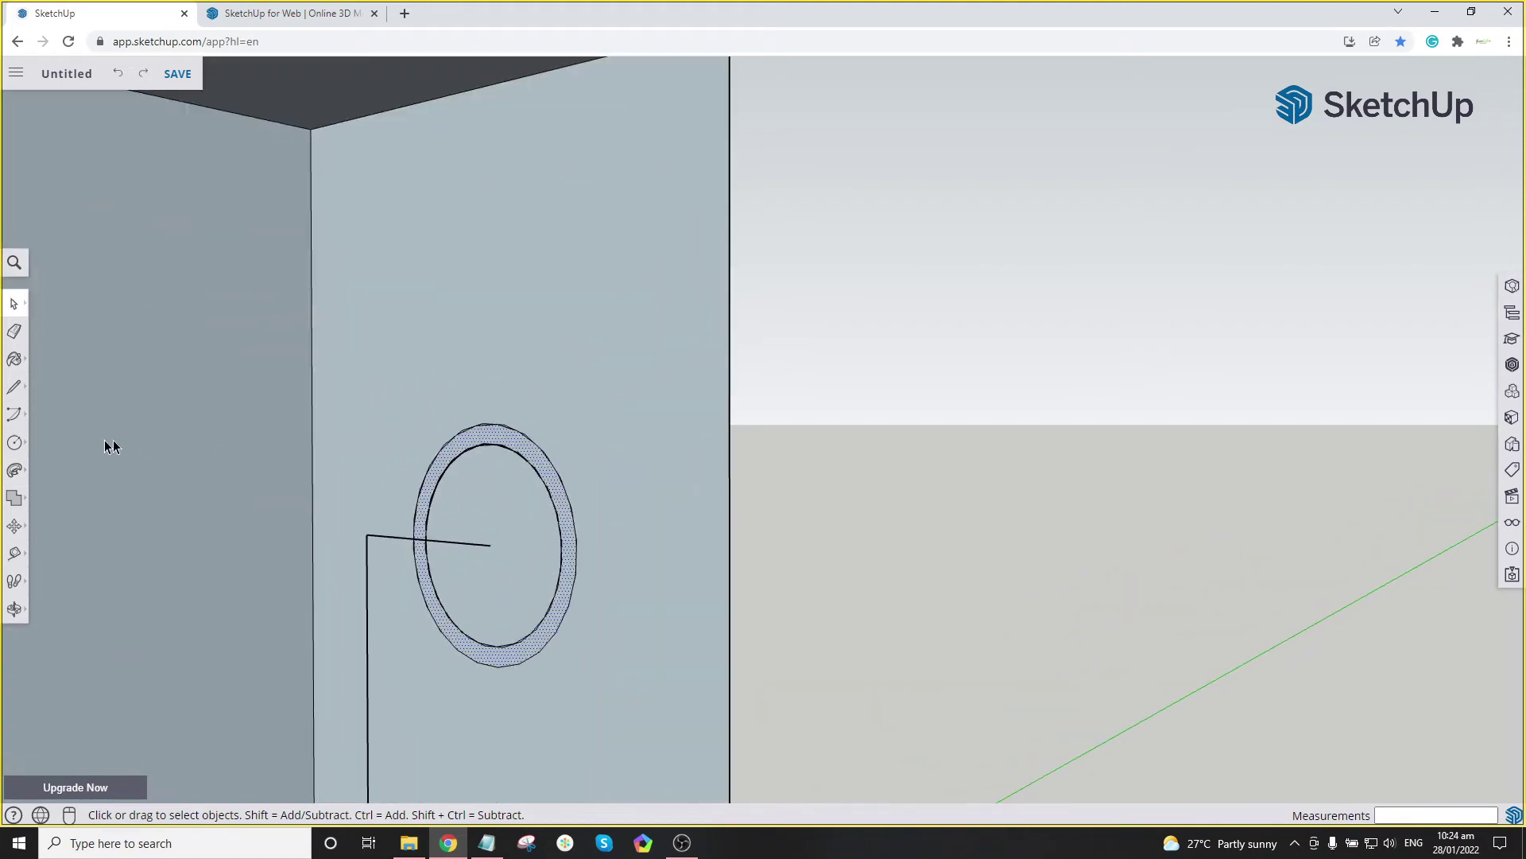
pyautogui.click(14, 470)
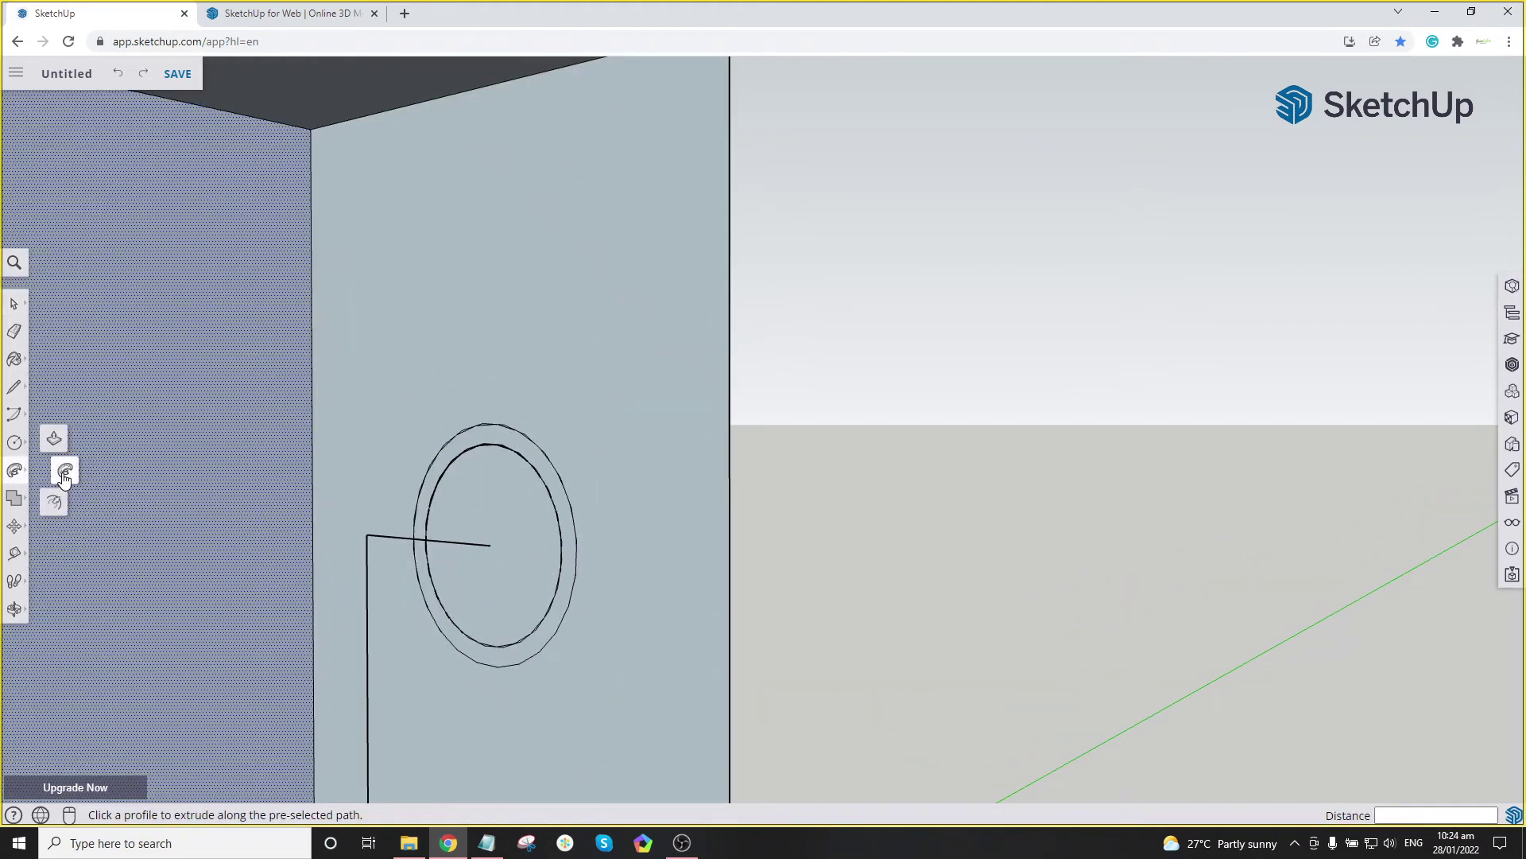
pyautogui.click(556, 487)
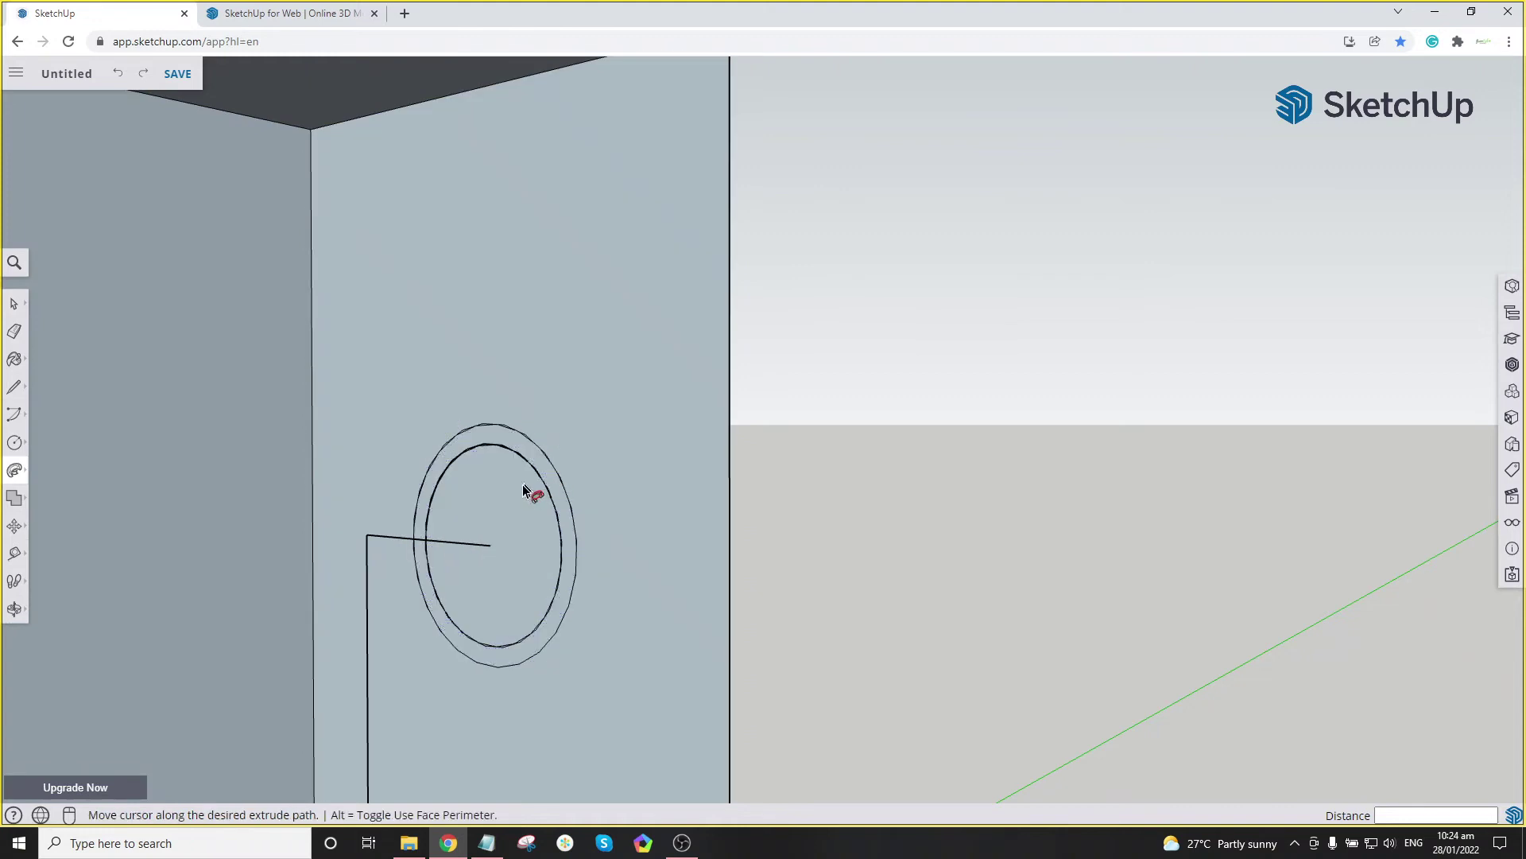
pyautogui.click(401, 543)
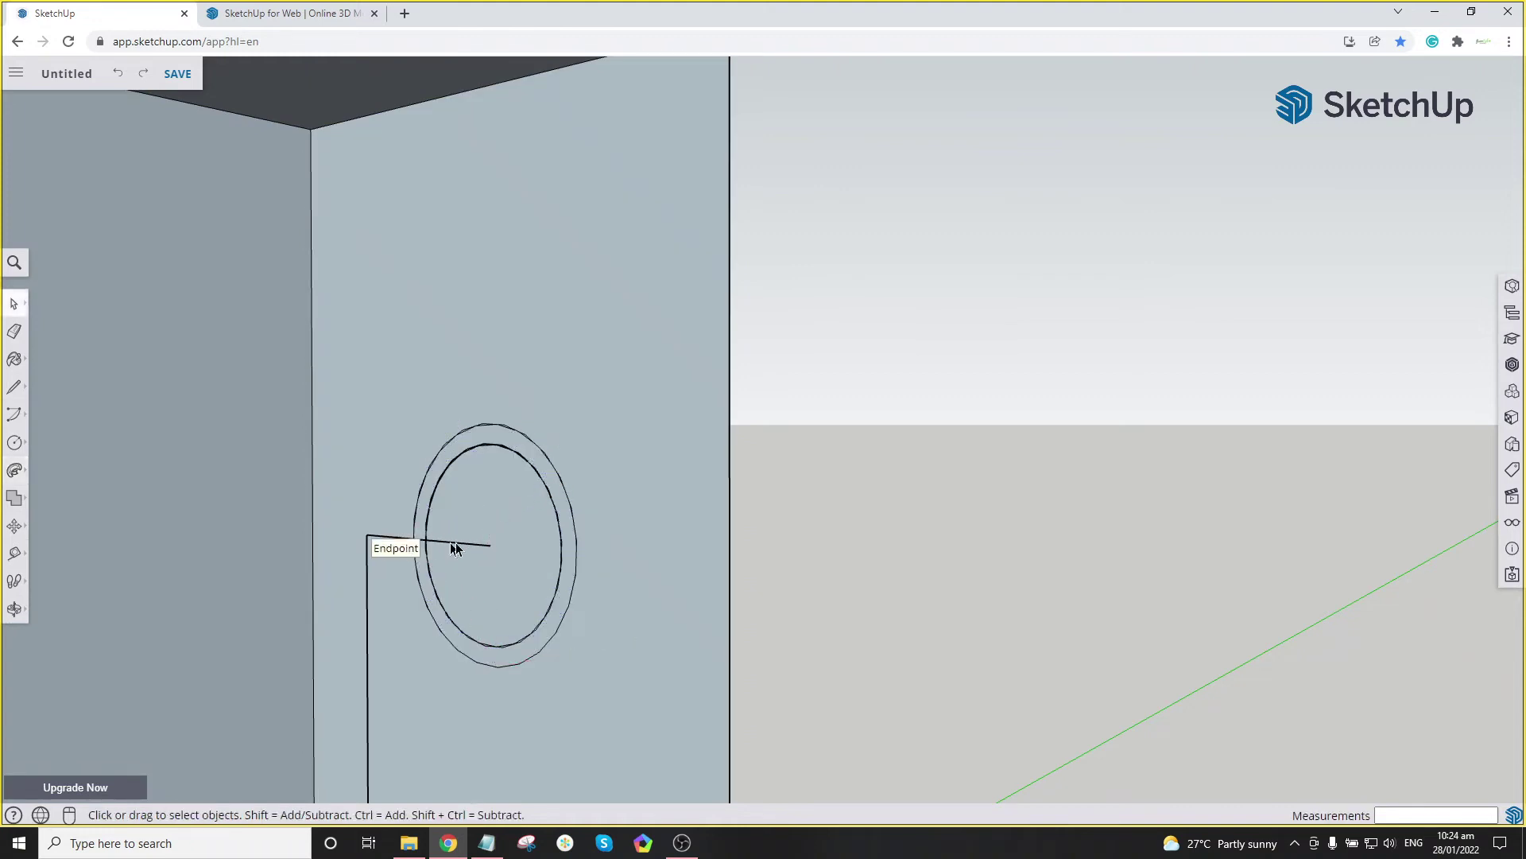
# Step: Retry Follow Me on the ring face, tracing the path from the line's end at the ring's centre, and cancel it
pyautogui.scroll(-5, 487, 537)
pyautogui.scroll(4, 487, 537)
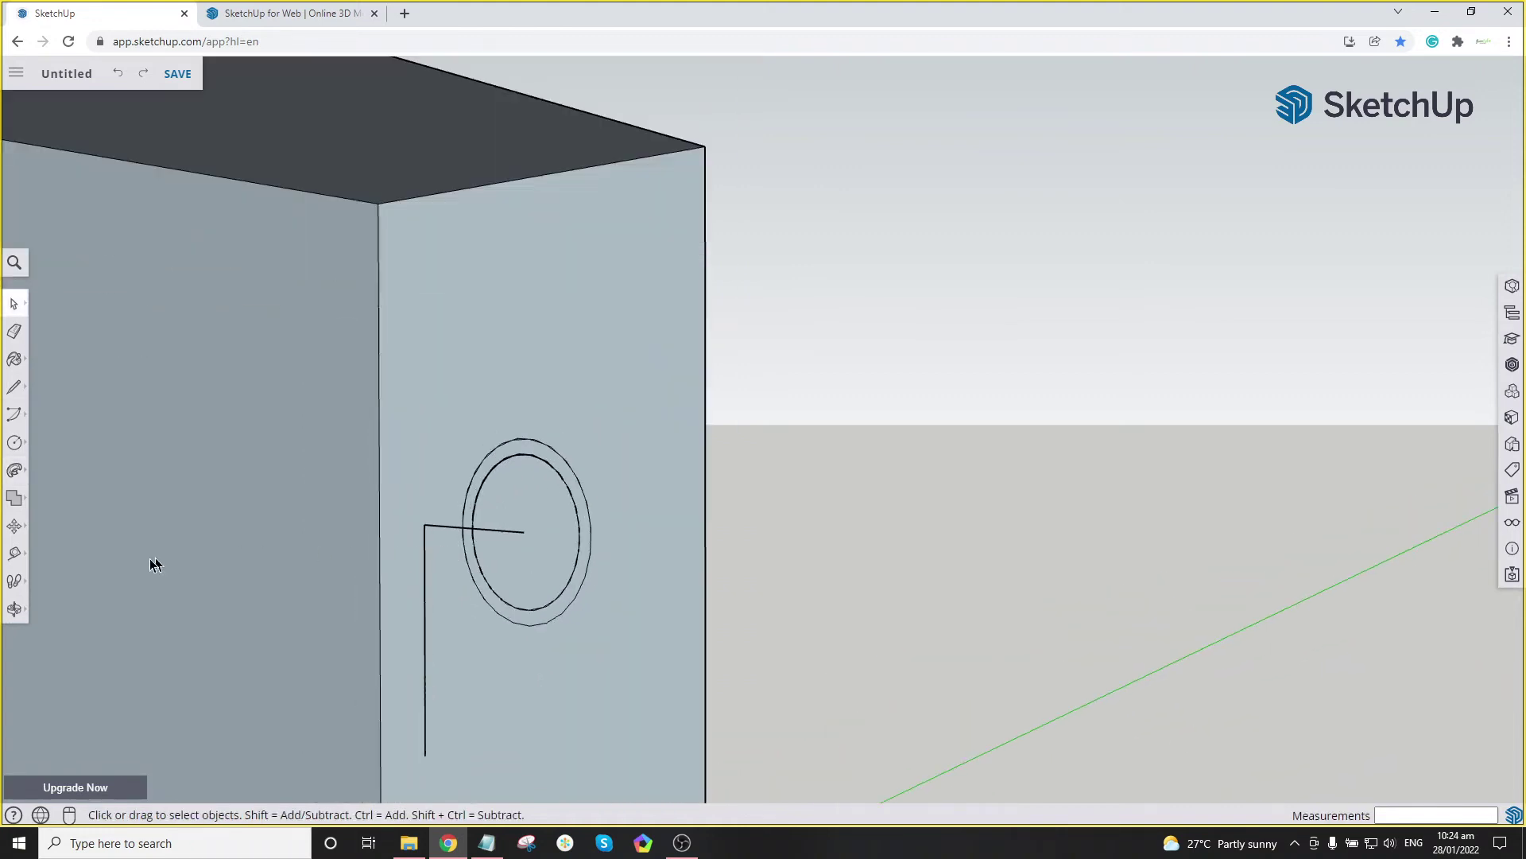
pyautogui.click(14, 470)
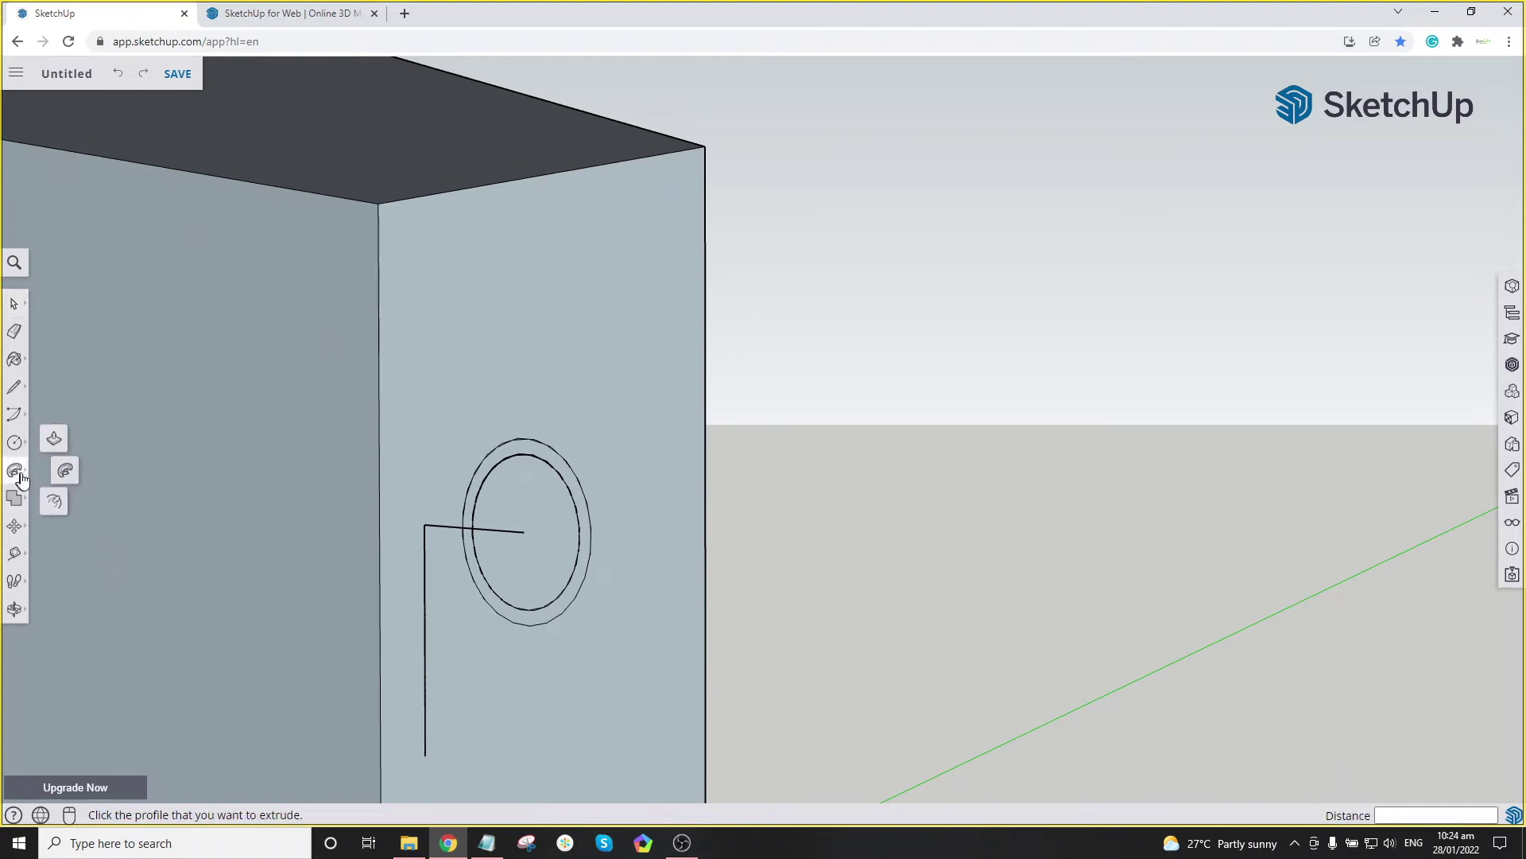
pyautogui.click(67, 470)
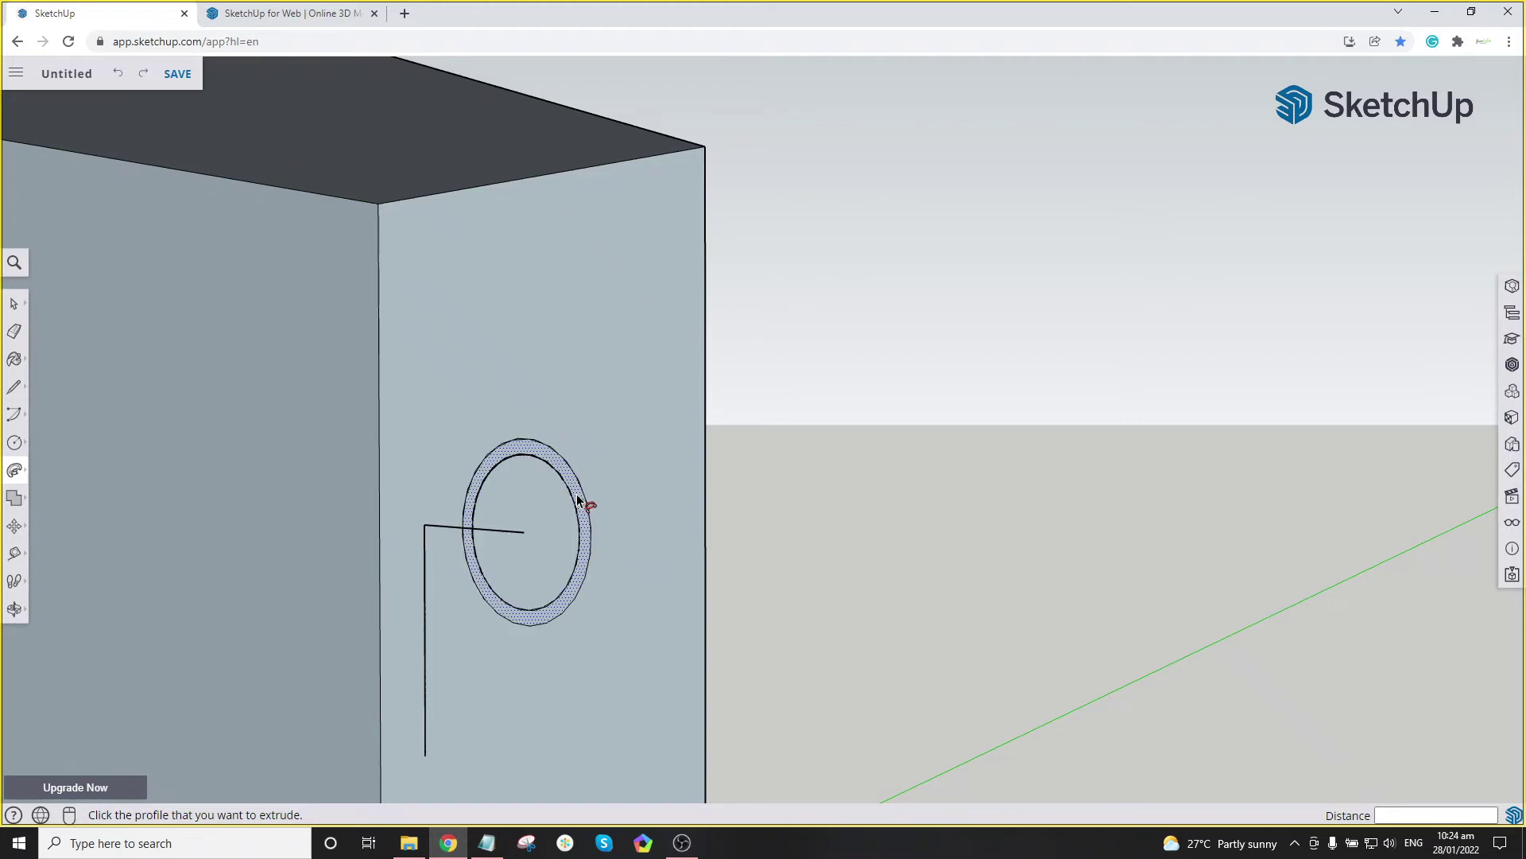
pyautogui.click(579, 501)
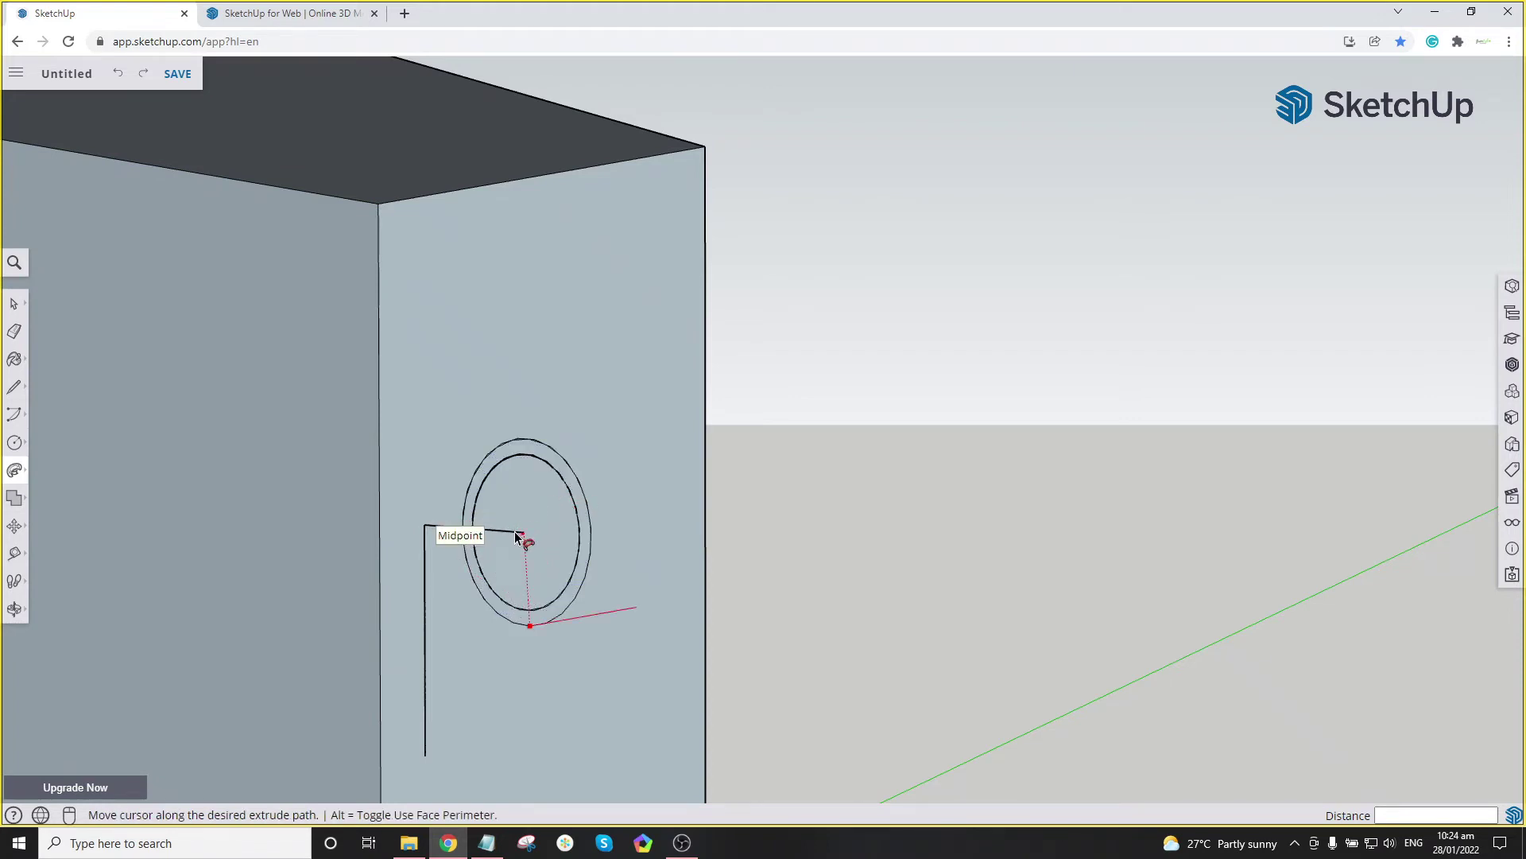
pyautogui.scroll(6, 517, 534)
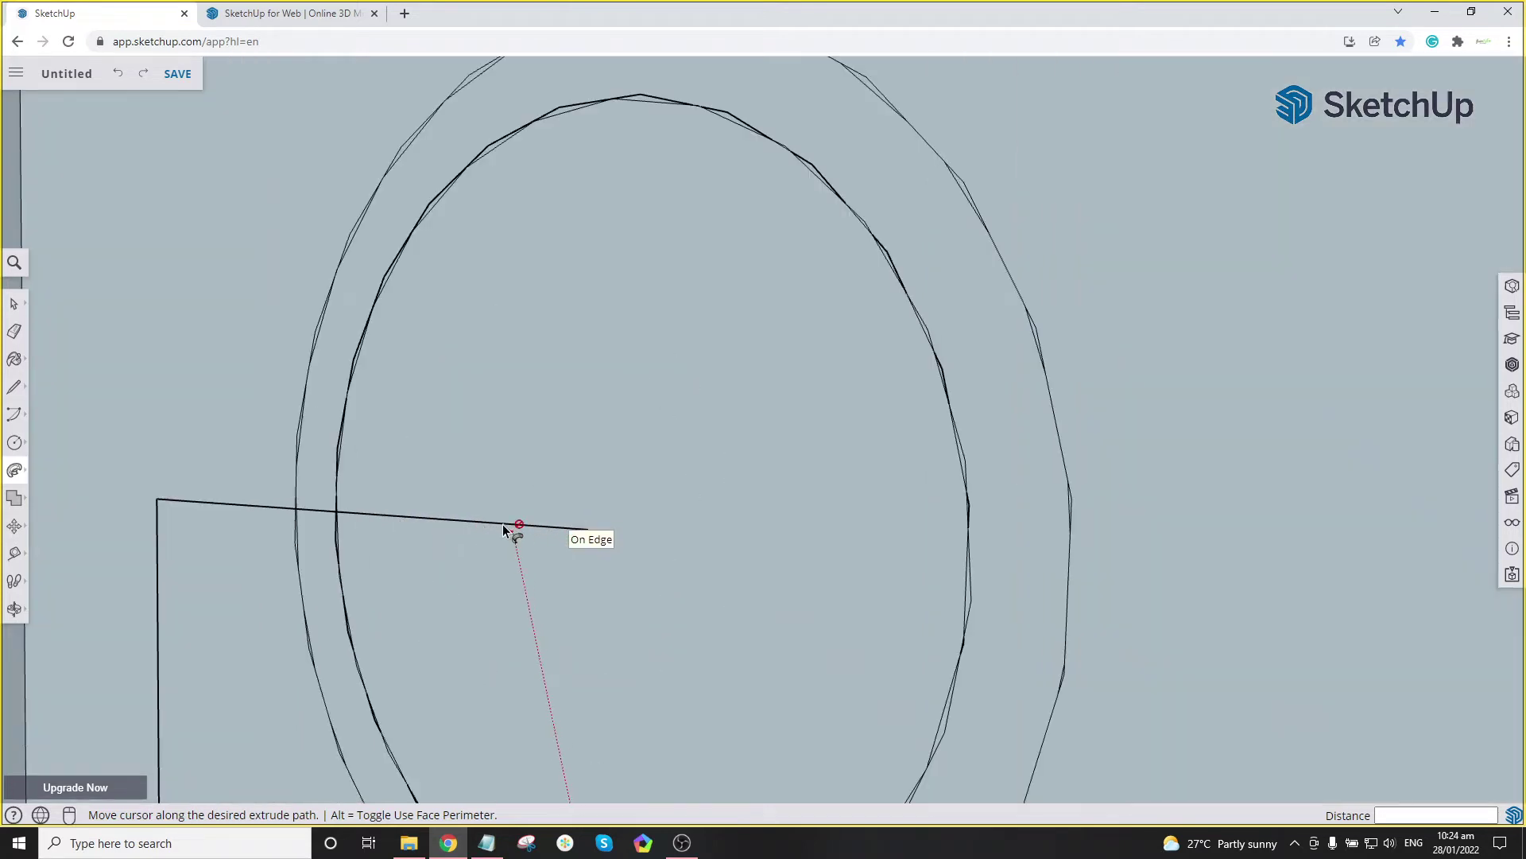
pyautogui.scroll(-10, 558, 525)
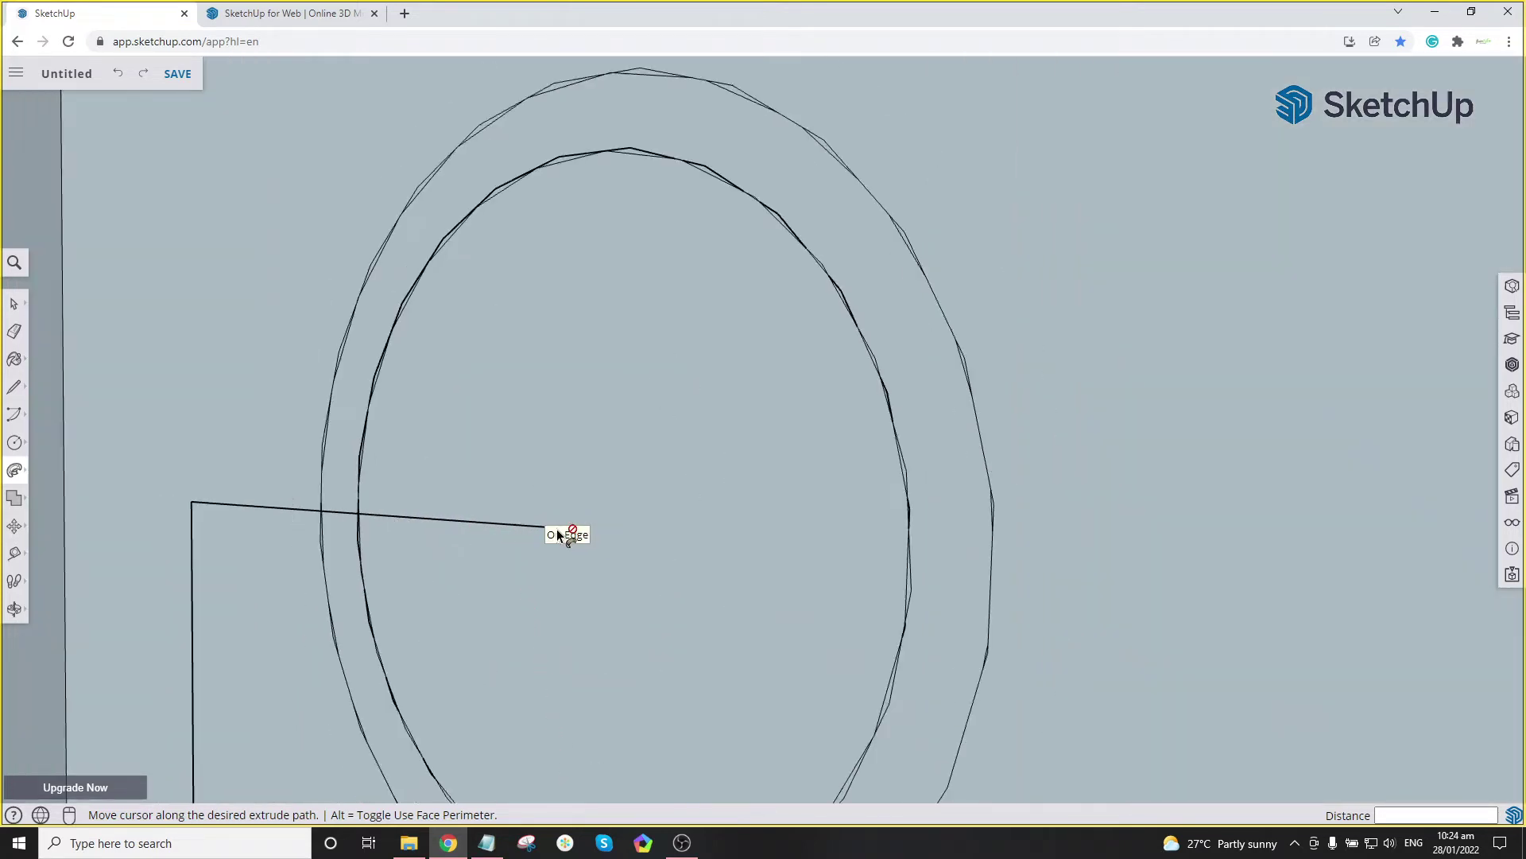
pyautogui.scroll(-5, 560, 525)
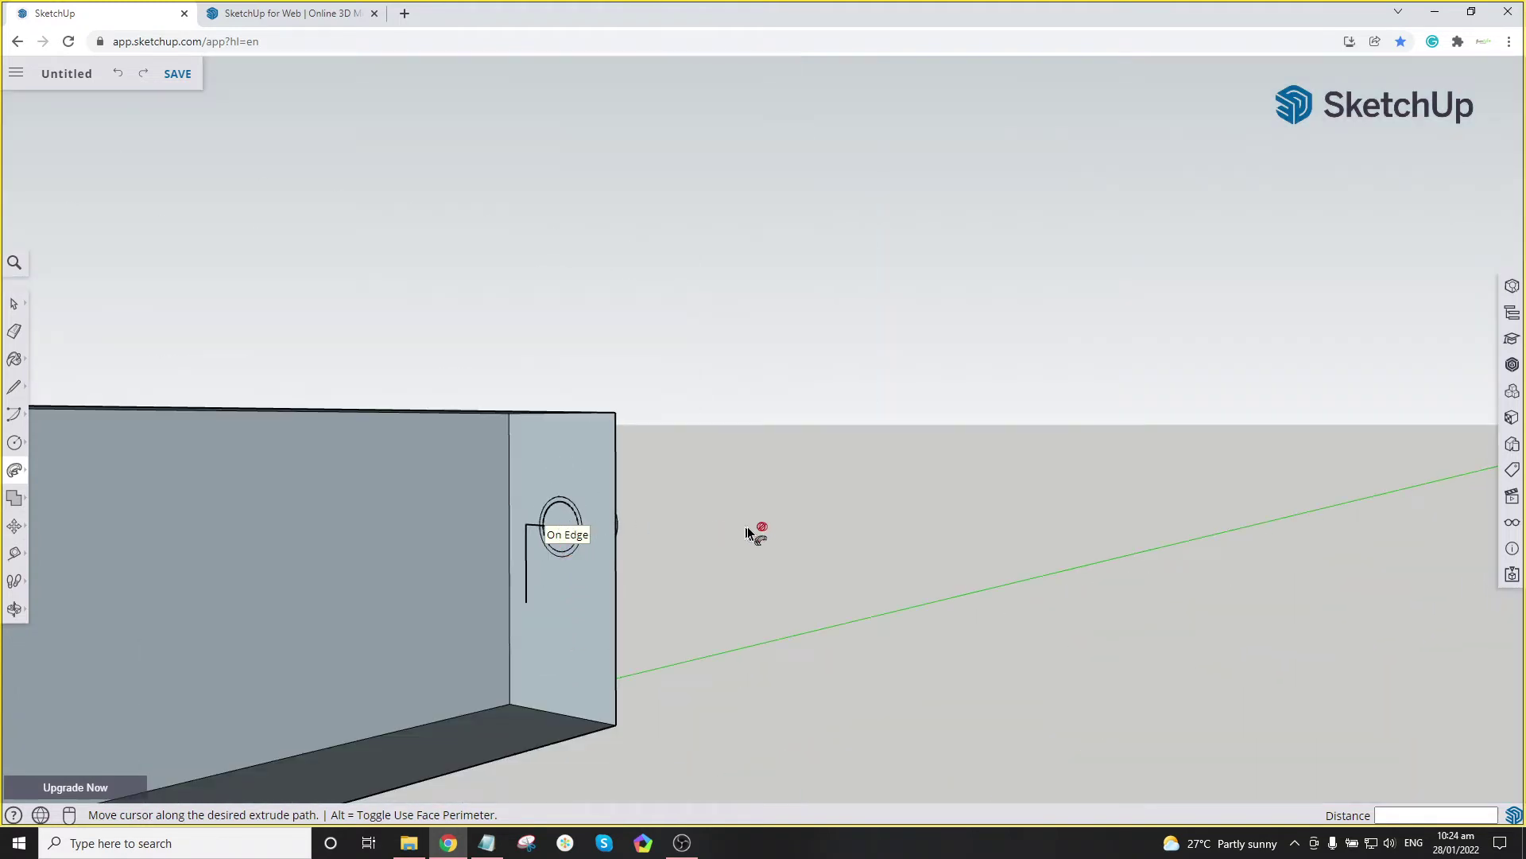
pyautogui.moveTo(481, 535); pyautogui.dragTo(675, 535, button='middle')
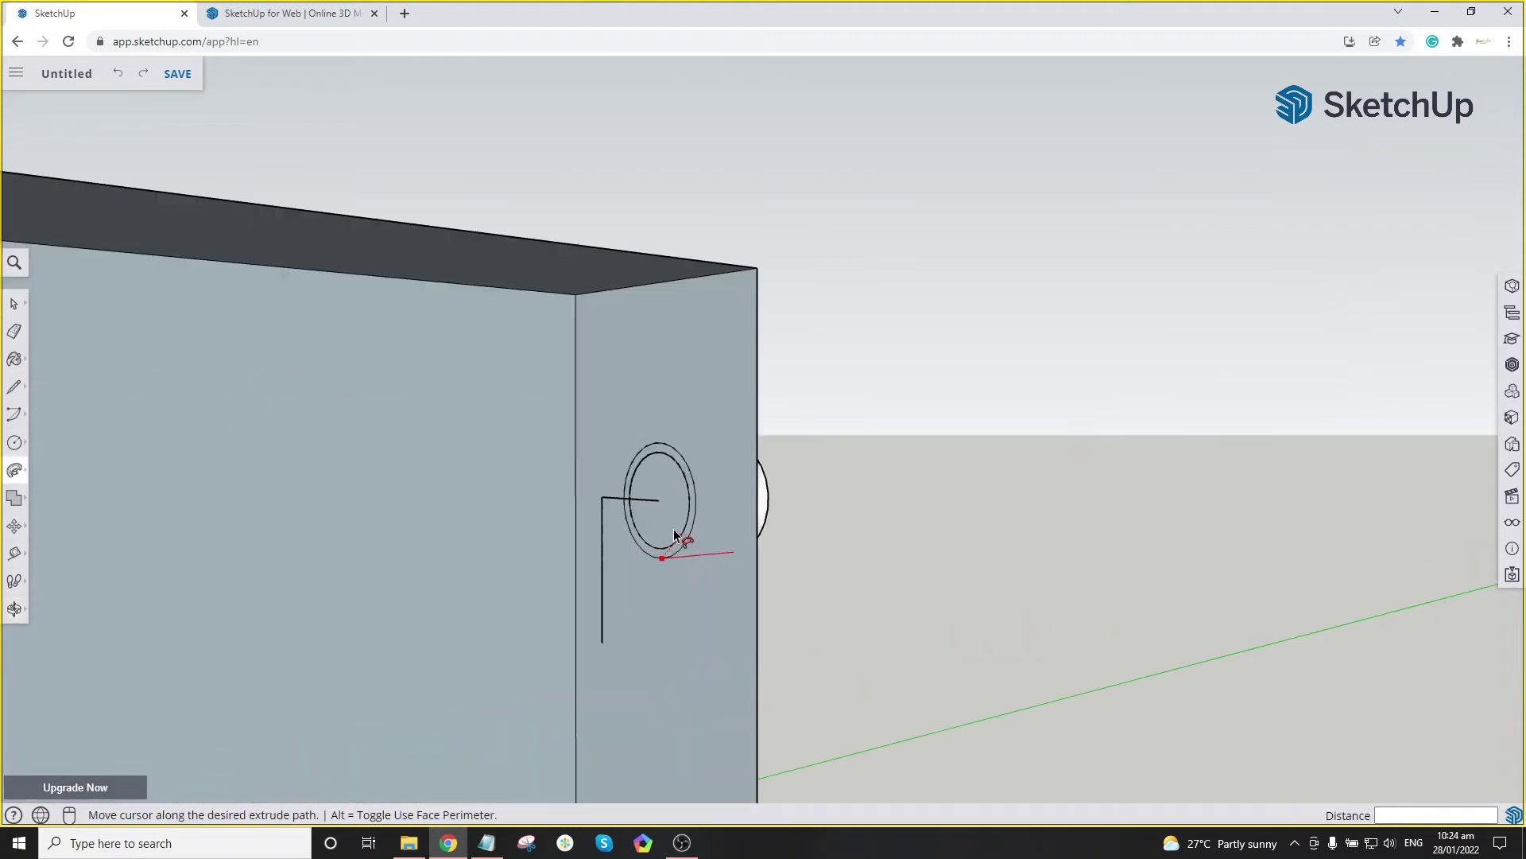
pyautogui.scroll(3, 674, 535)
pyautogui.press('Escape')
pyautogui.press('space')
# Step: Delete the circular face inside the ring to open it into the pipe stub
pyautogui.click(622, 493)
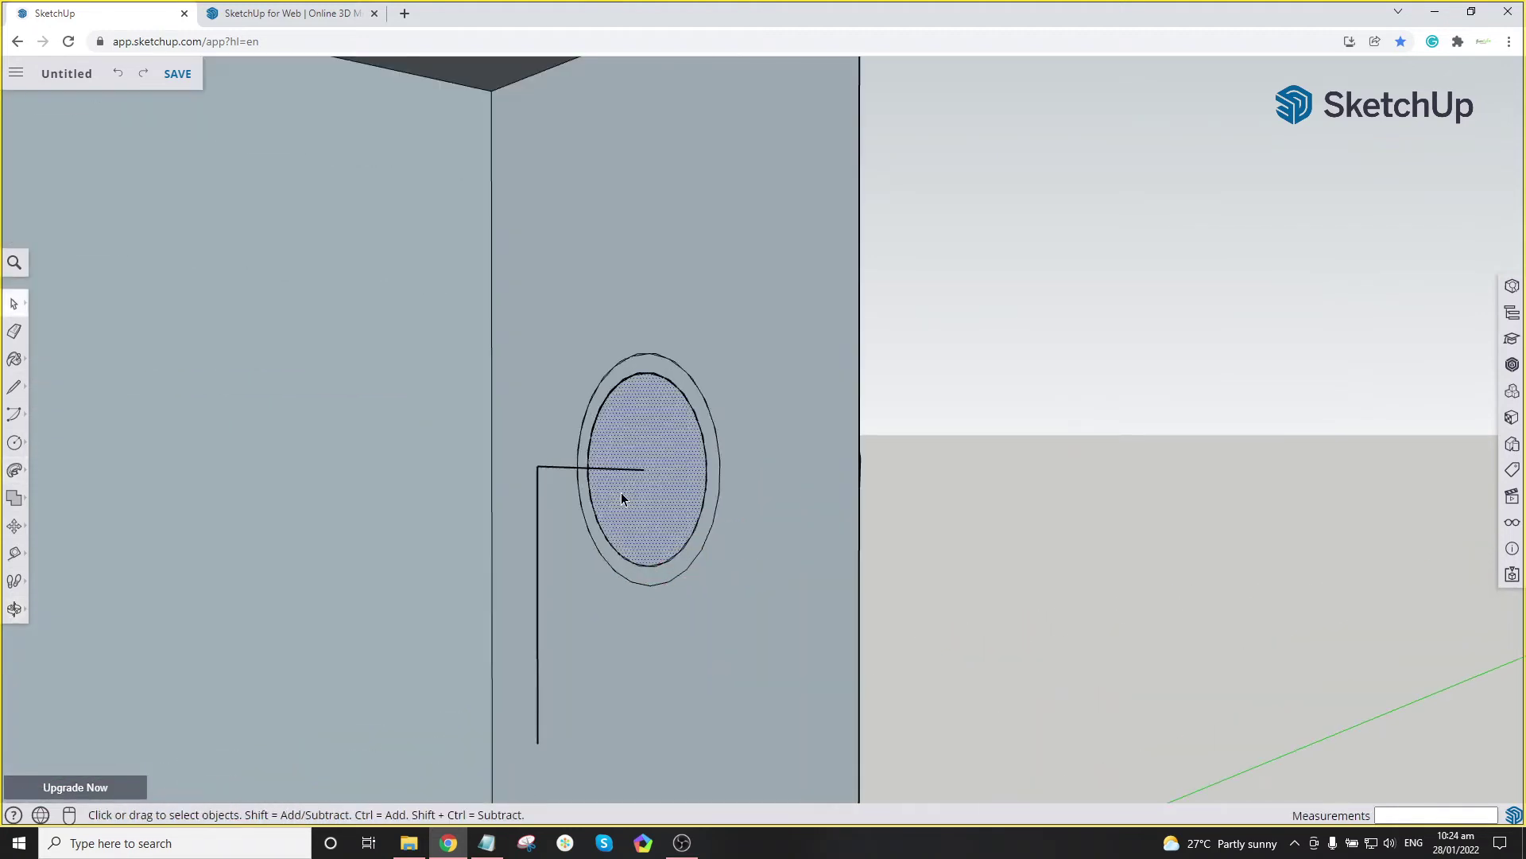
pyautogui.press('Delete')
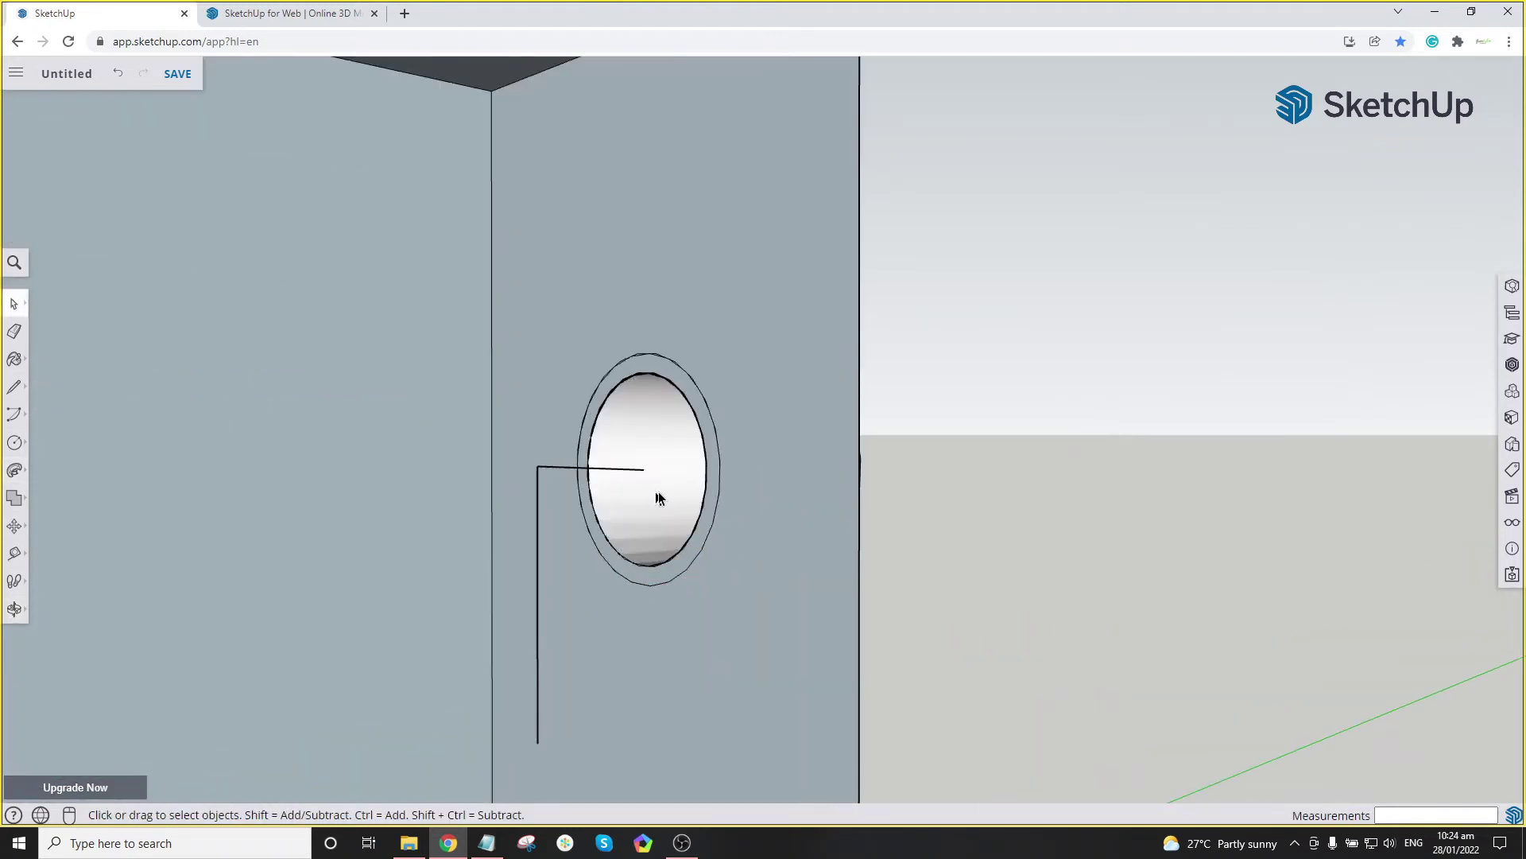
pyautogui.scroll(3, 658, 492)
# Step: Try Follow Me on the end face around the opened ring with the back face preselected, and undo the result
pyautogui.click(340, 473)
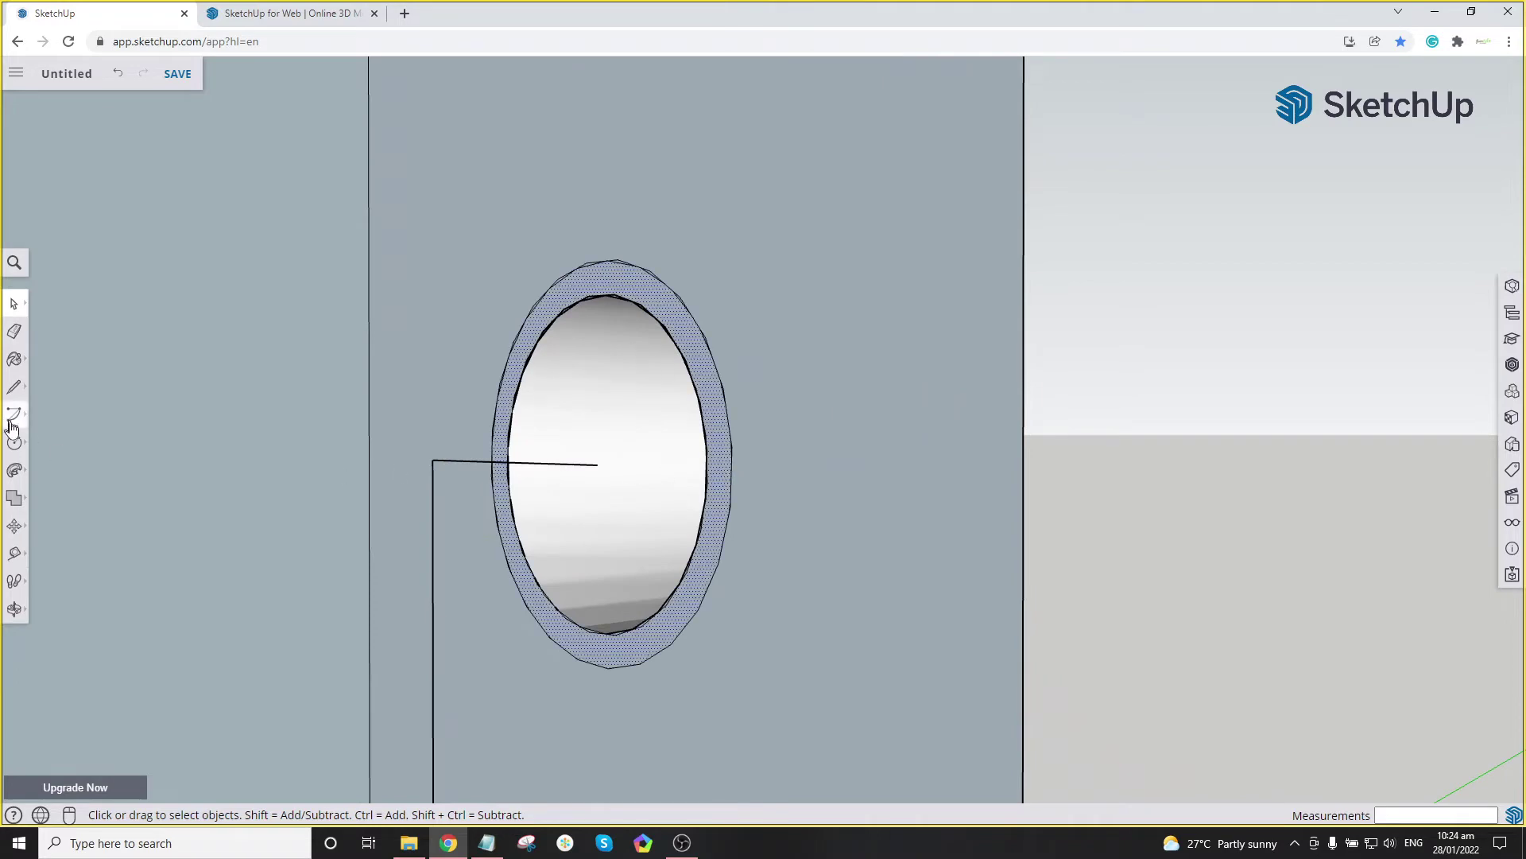
pyautogui.click(14, 470)
pyautogui.click(63, 476)
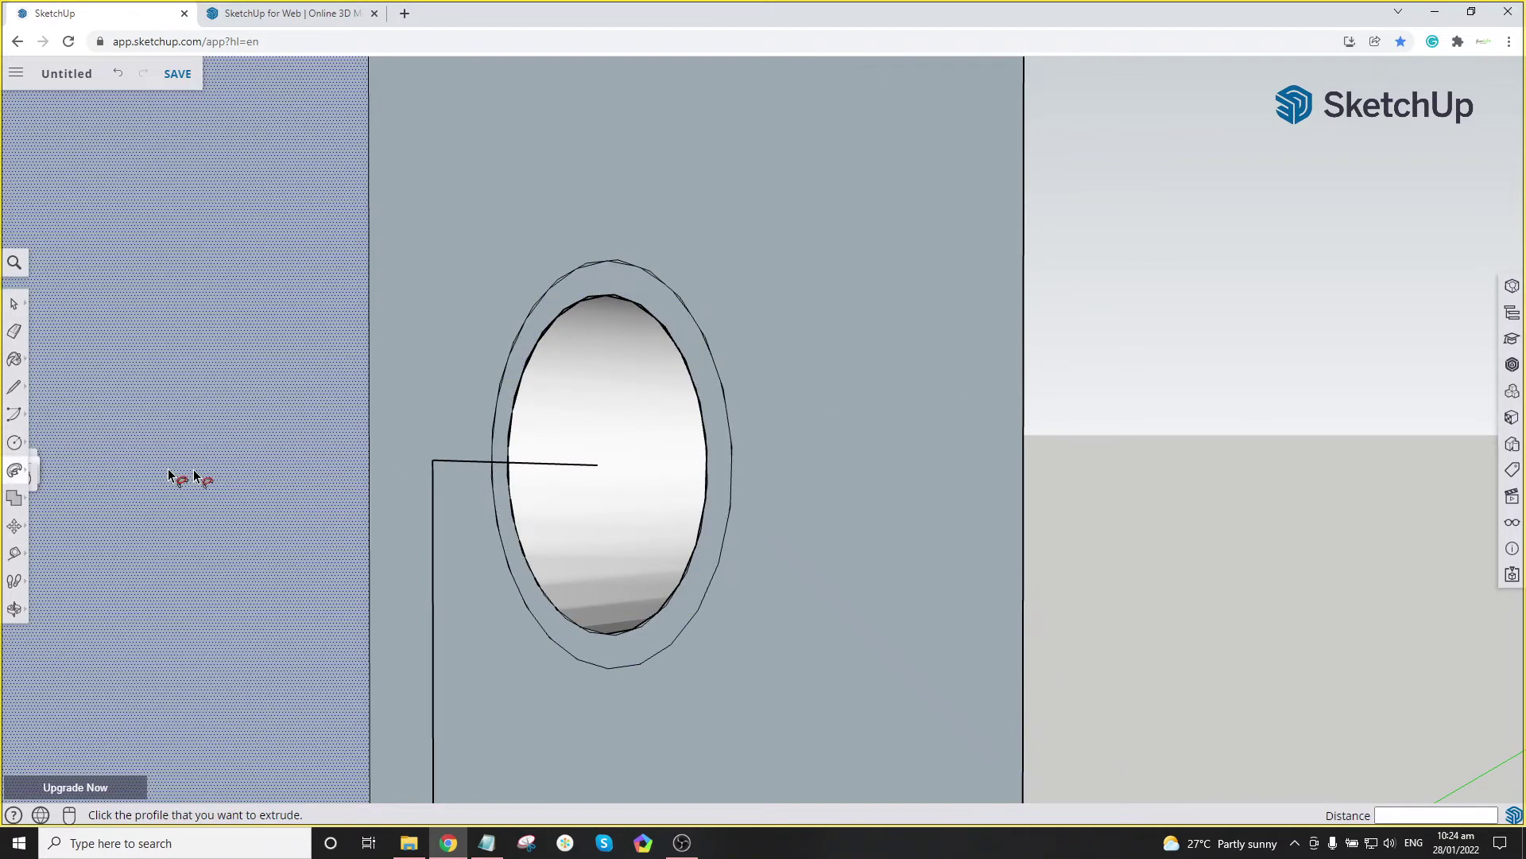
pyautogui.click(461, 464)
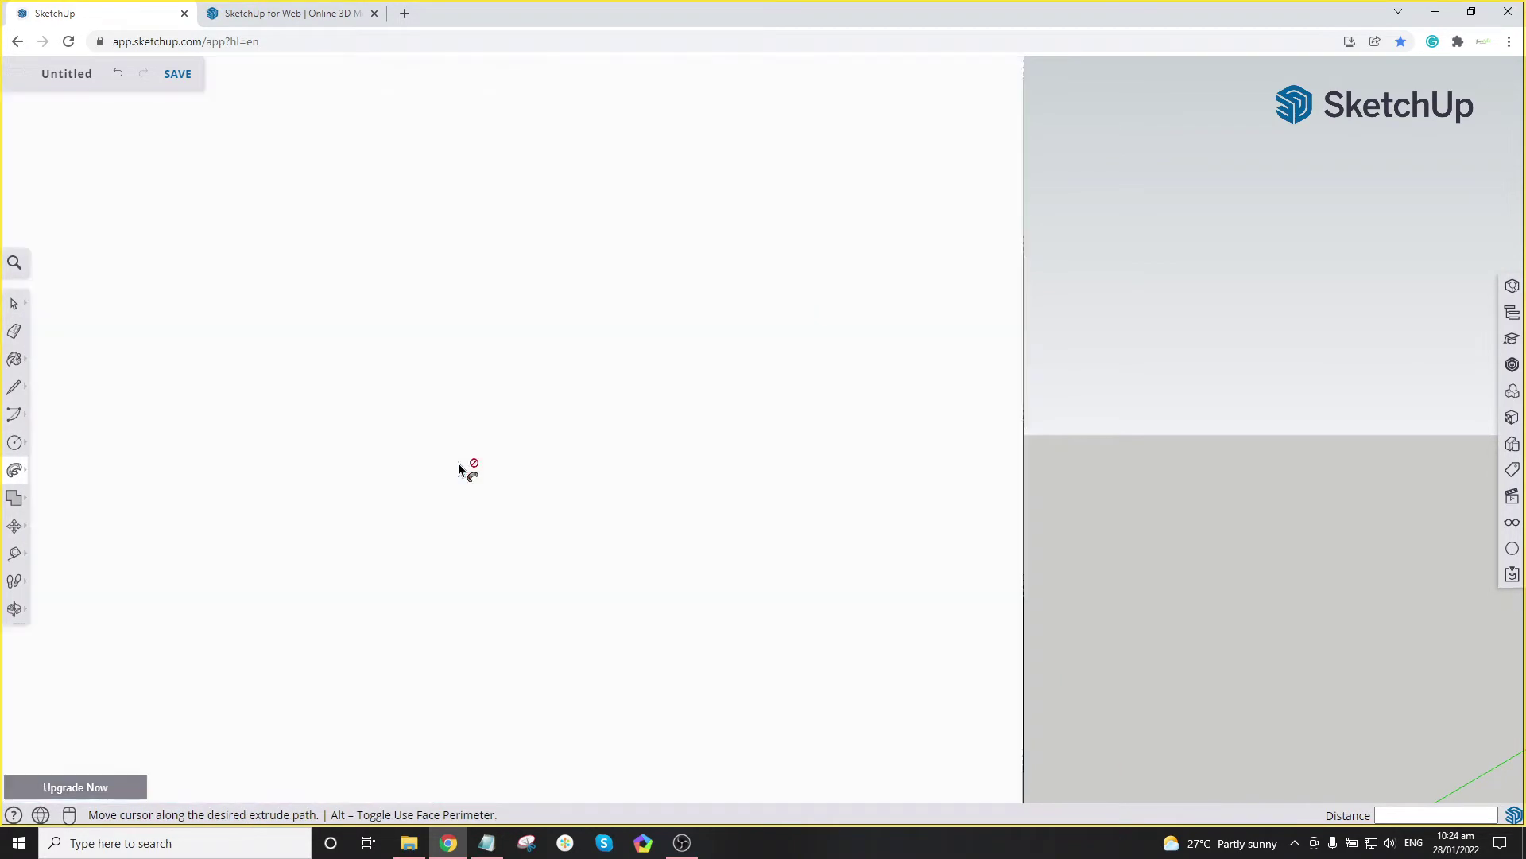
pyautogui.click(457, 462)
pyautogui.scroll(-10, 458, 469)
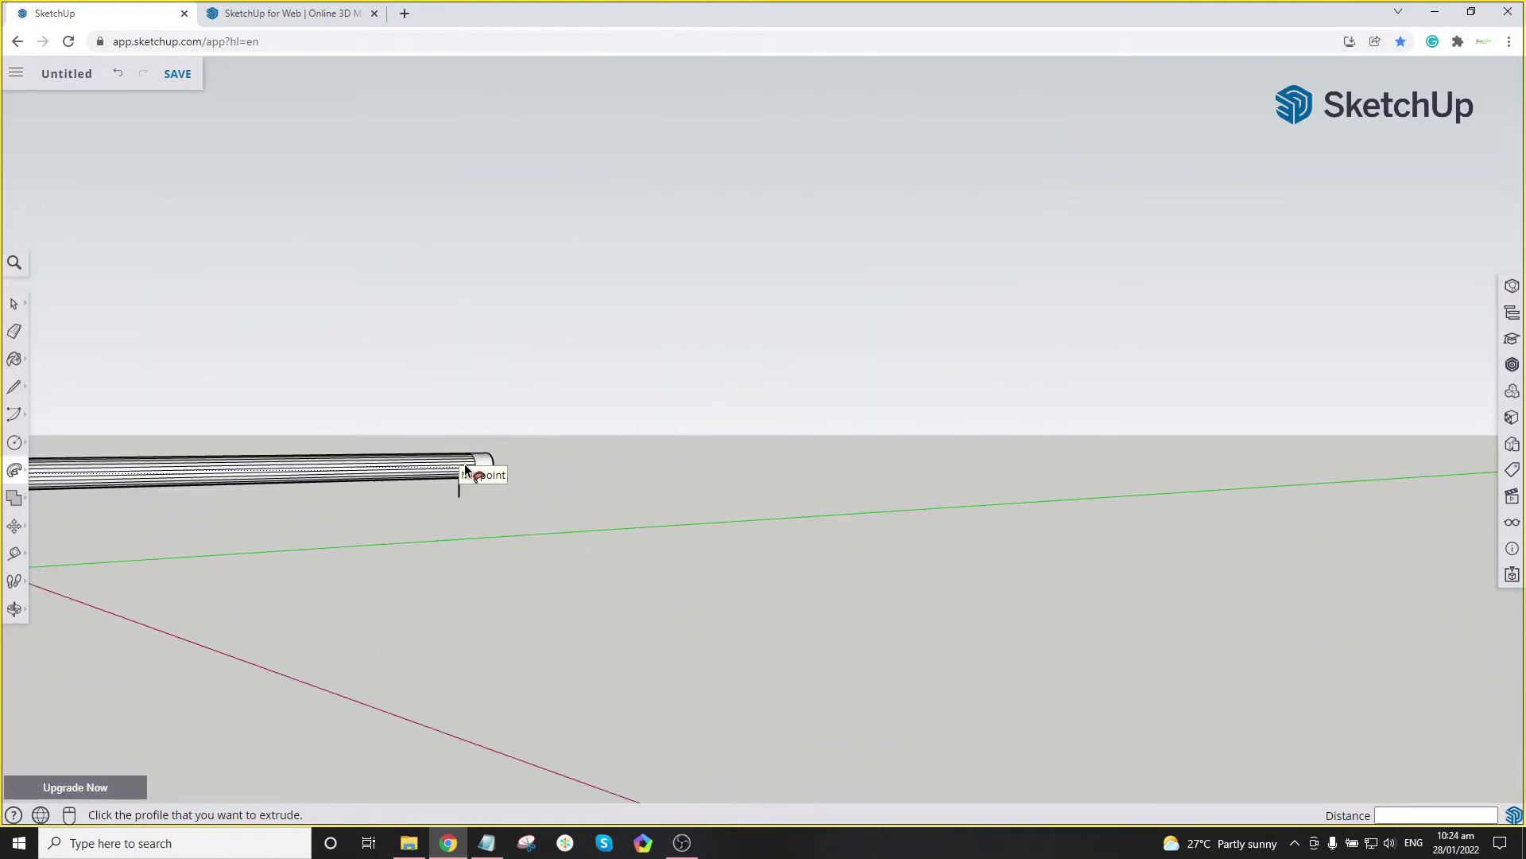
pyautogui.scroll(6, 509, 421)
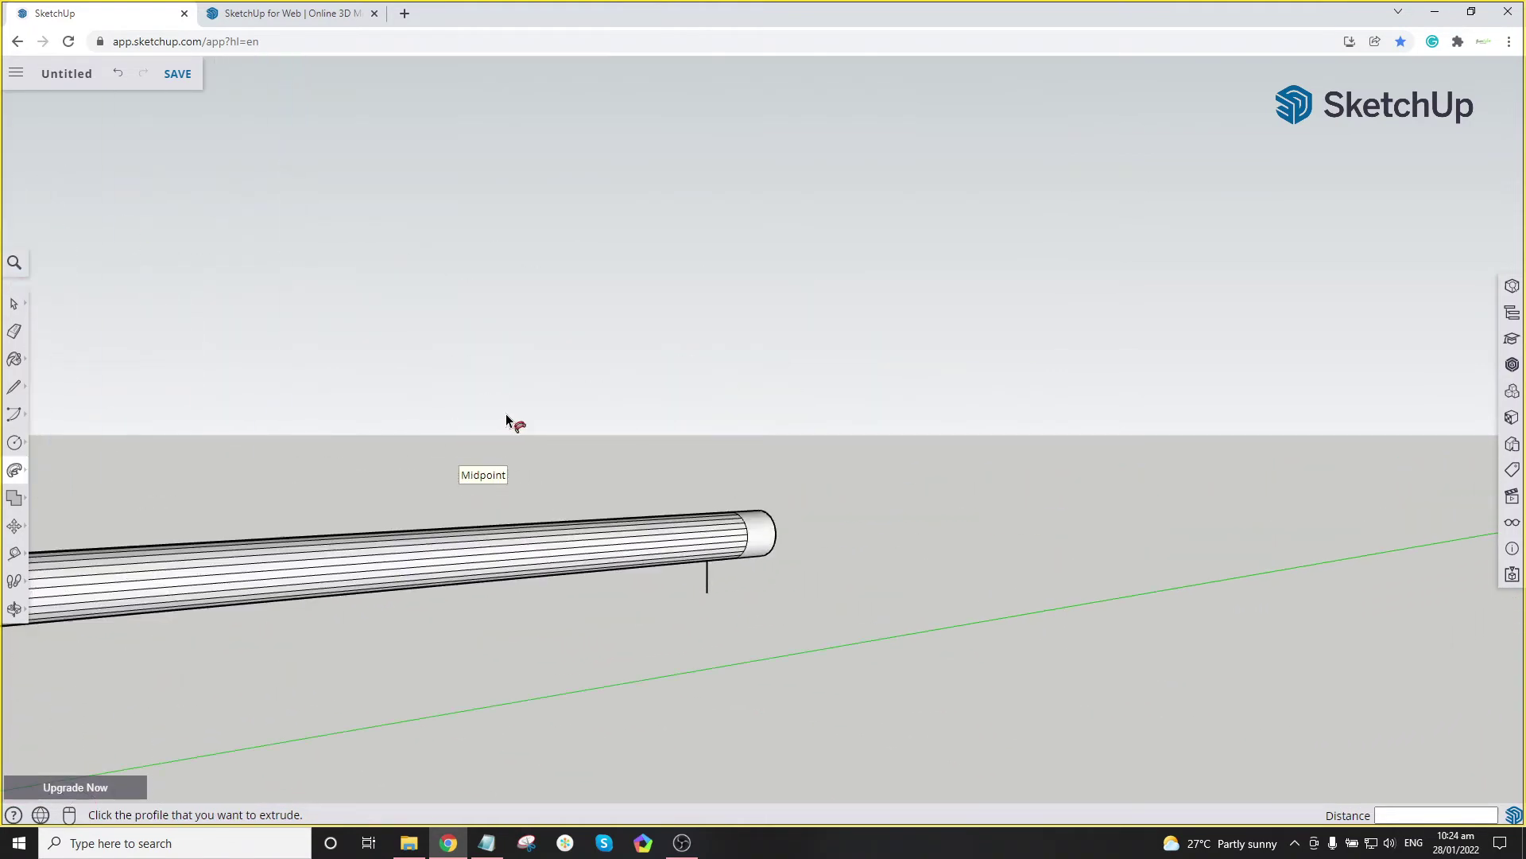
pyautogui.hotkey('ctrl', 'z')
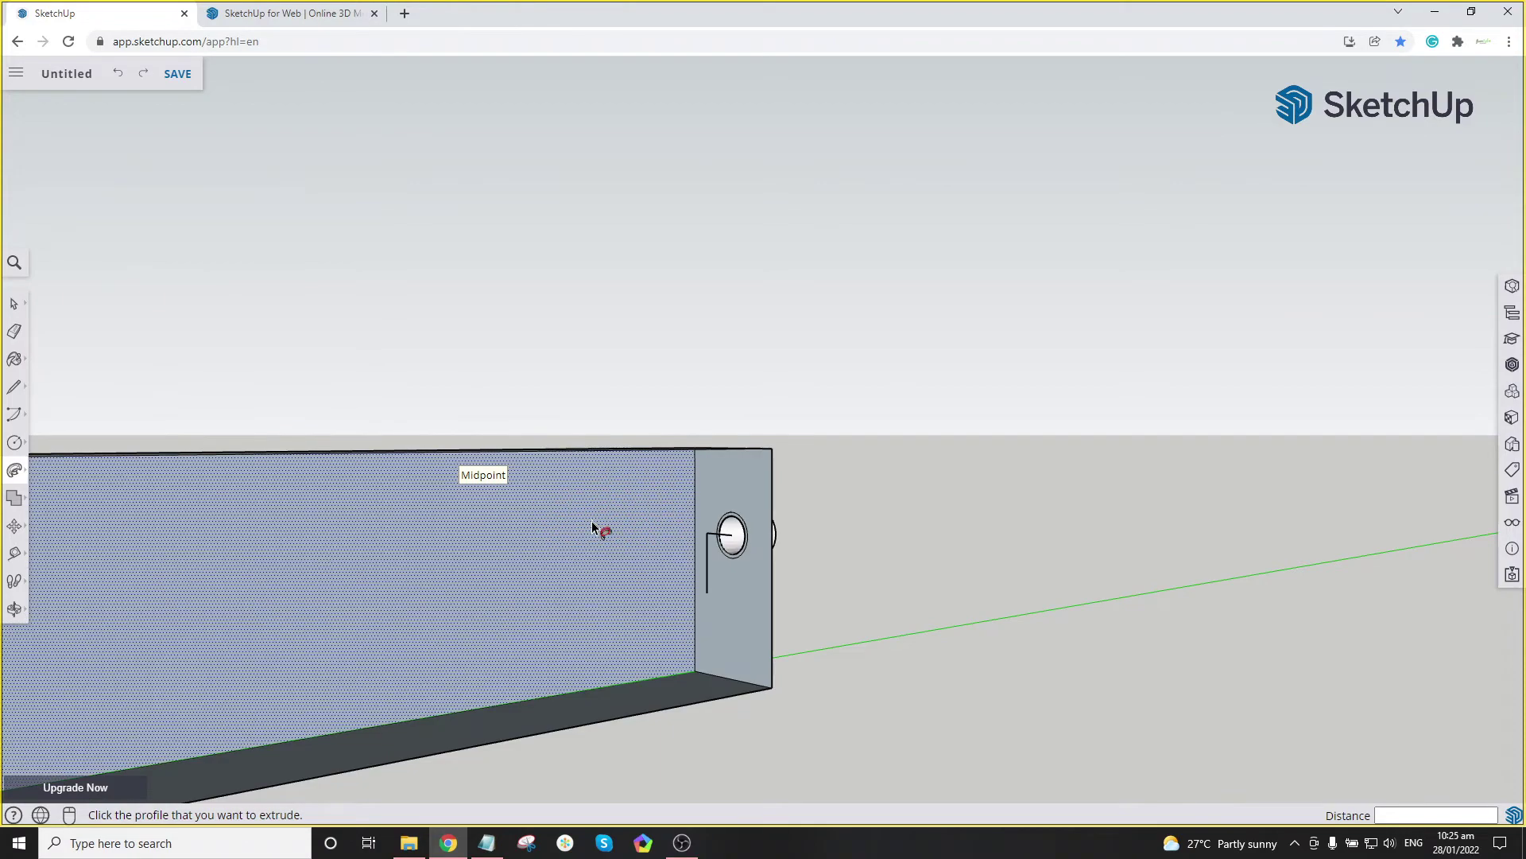
# Step: Examine the opened ring, the L-shaped path and the pipe stub from several angles inside the box
pyautogui.press('o')
pyautogui.moveTo(673, 558); pyautogui.dragTo(679, 529)
pyautogui.scroll(5, 679, 528)
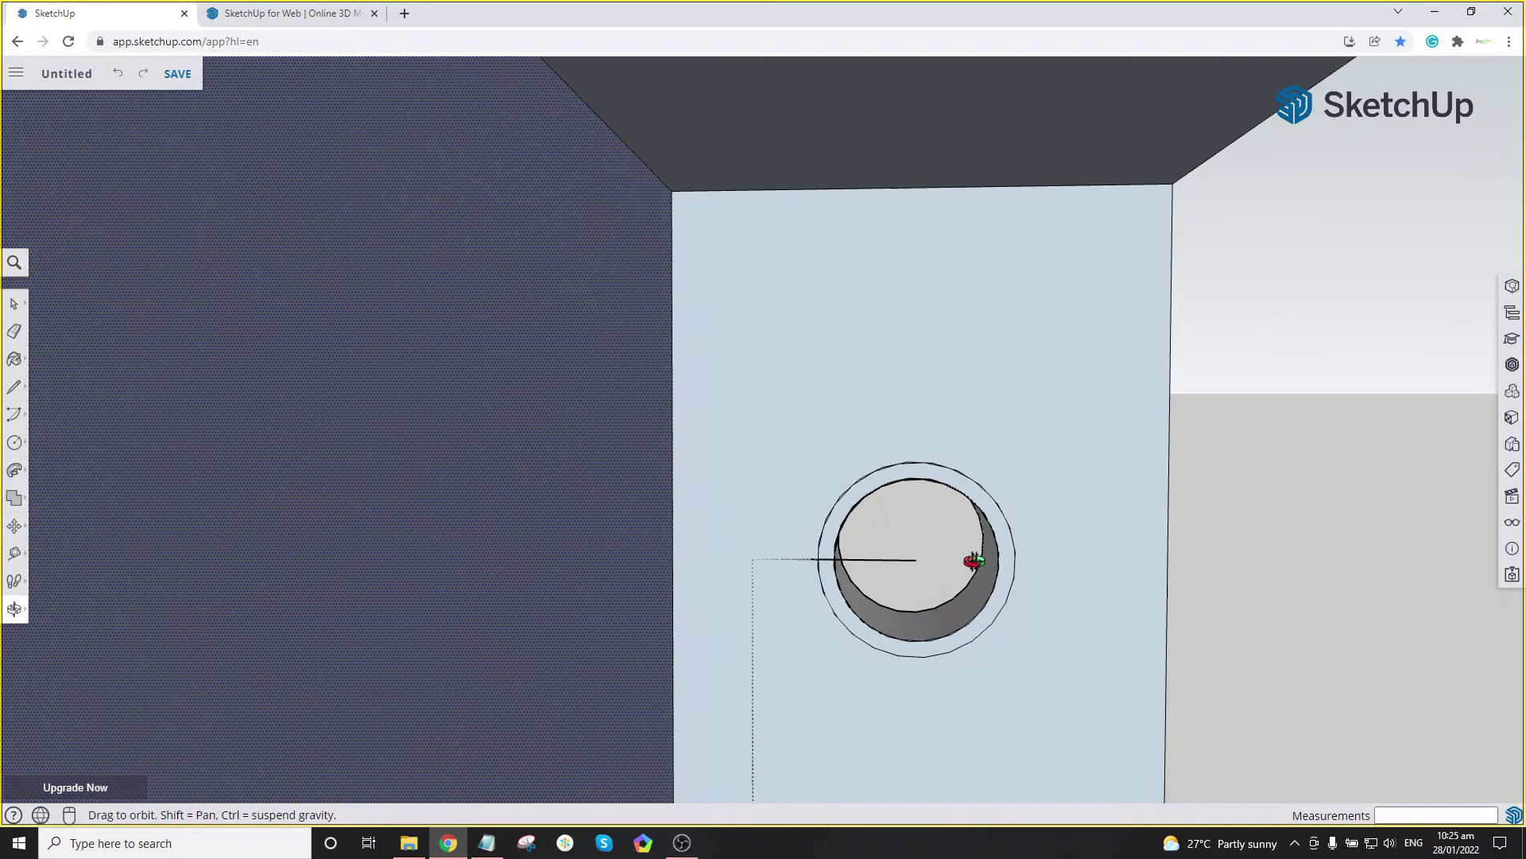
pyautogui.scroll(5, 974, 562)
pyautogui.moveTo(975, 566); pyautogui.dragTo(702, 569)
pyautogui.scroll(-5, 702, 569)
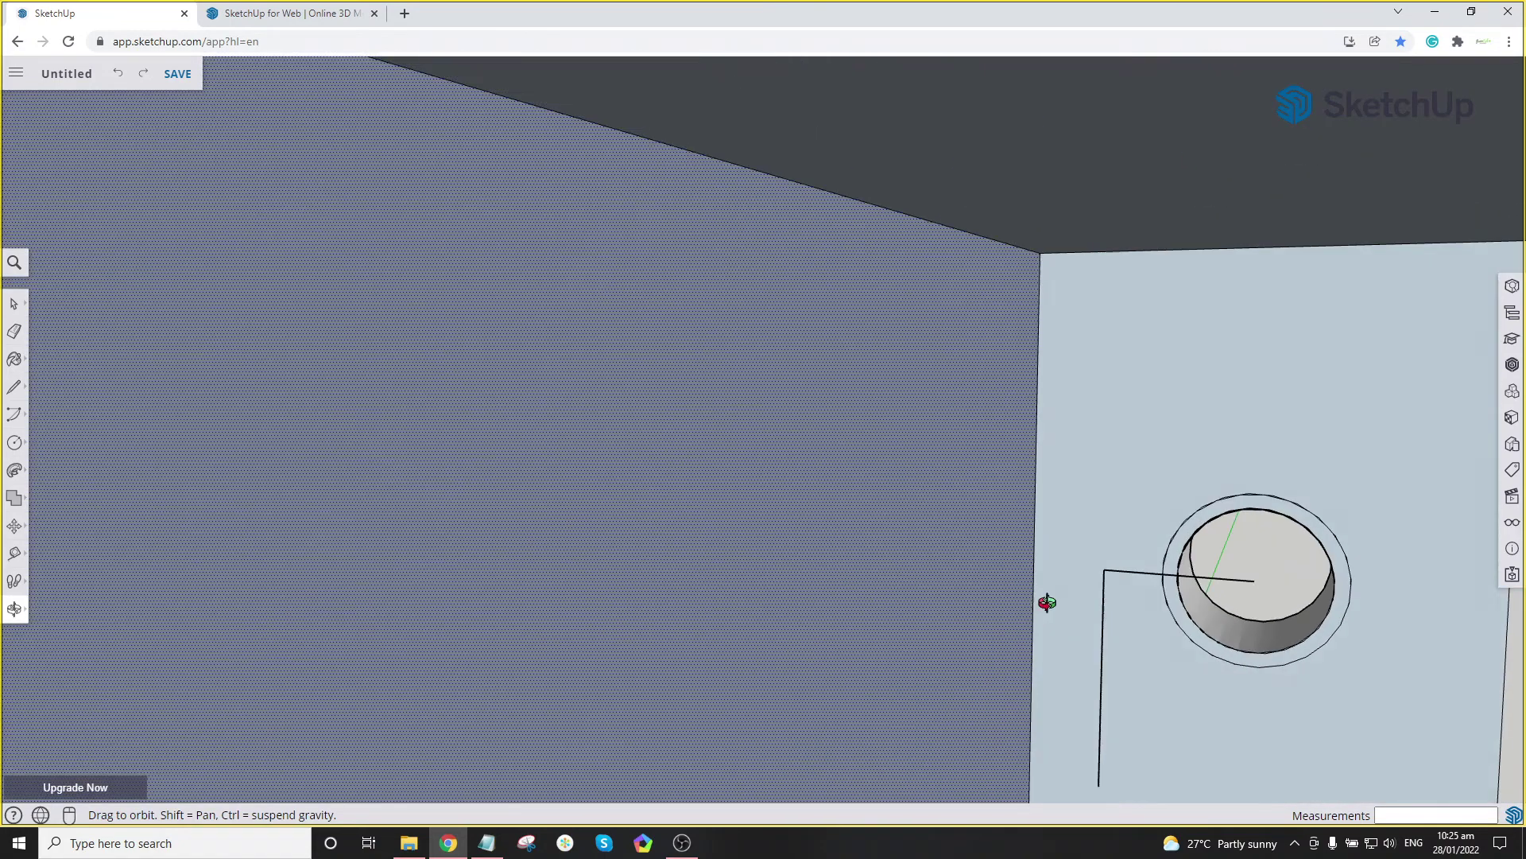
pyautogui.moveTo(1047, 601); pyautogui.dragTo(965, 604)
pyautogui.scroll(-6, 965, 605)
pyautogui.scroll(6, 1046, 671)
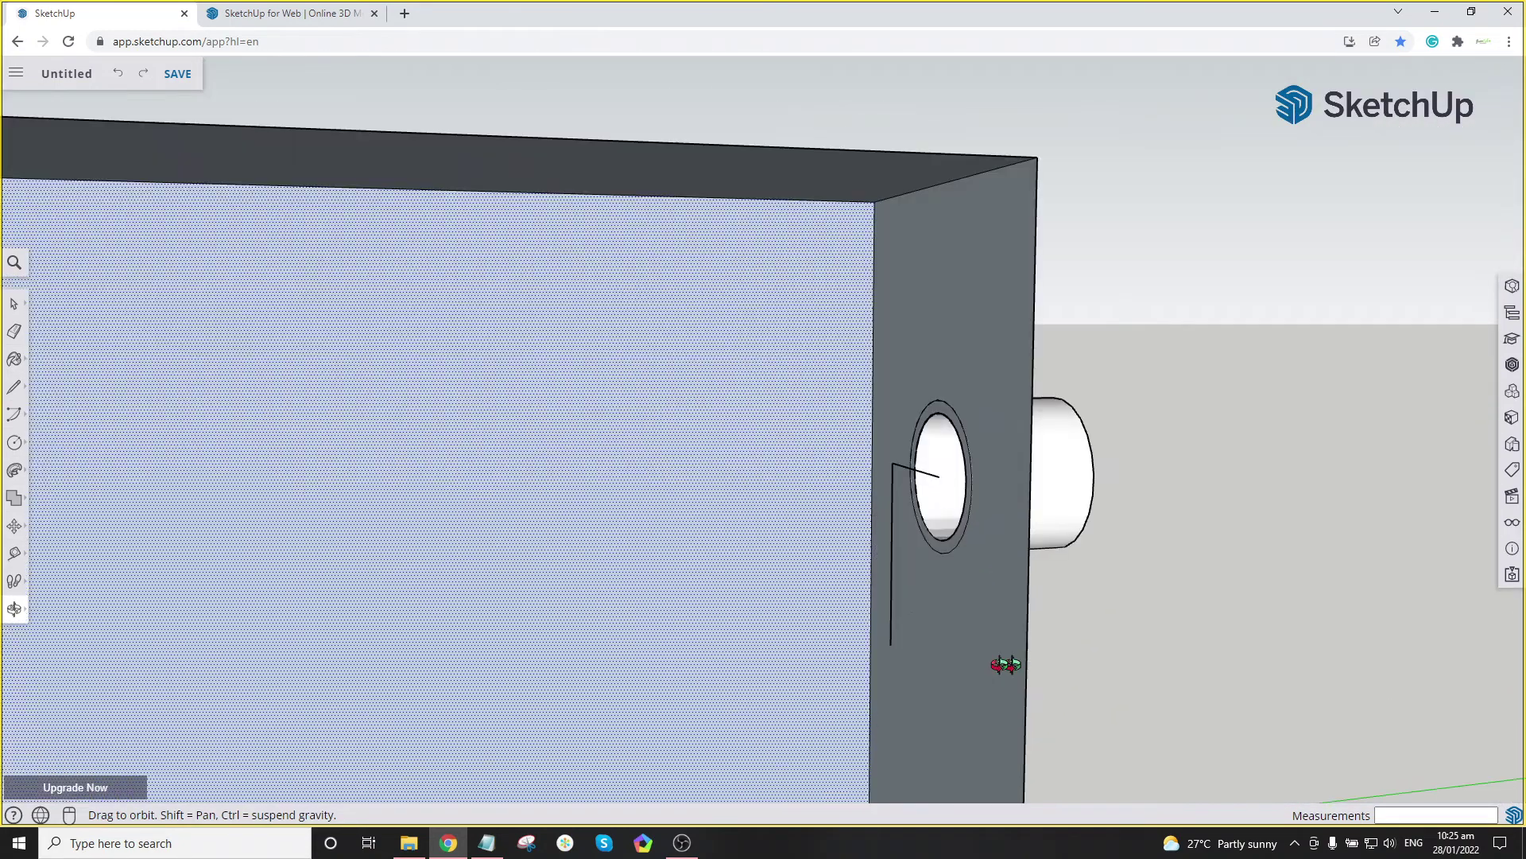
pyautogui.moveTo(932, 669); pyautogui.dragTo(1015, 546)
pyautogui.scroll(3, 871, 431)
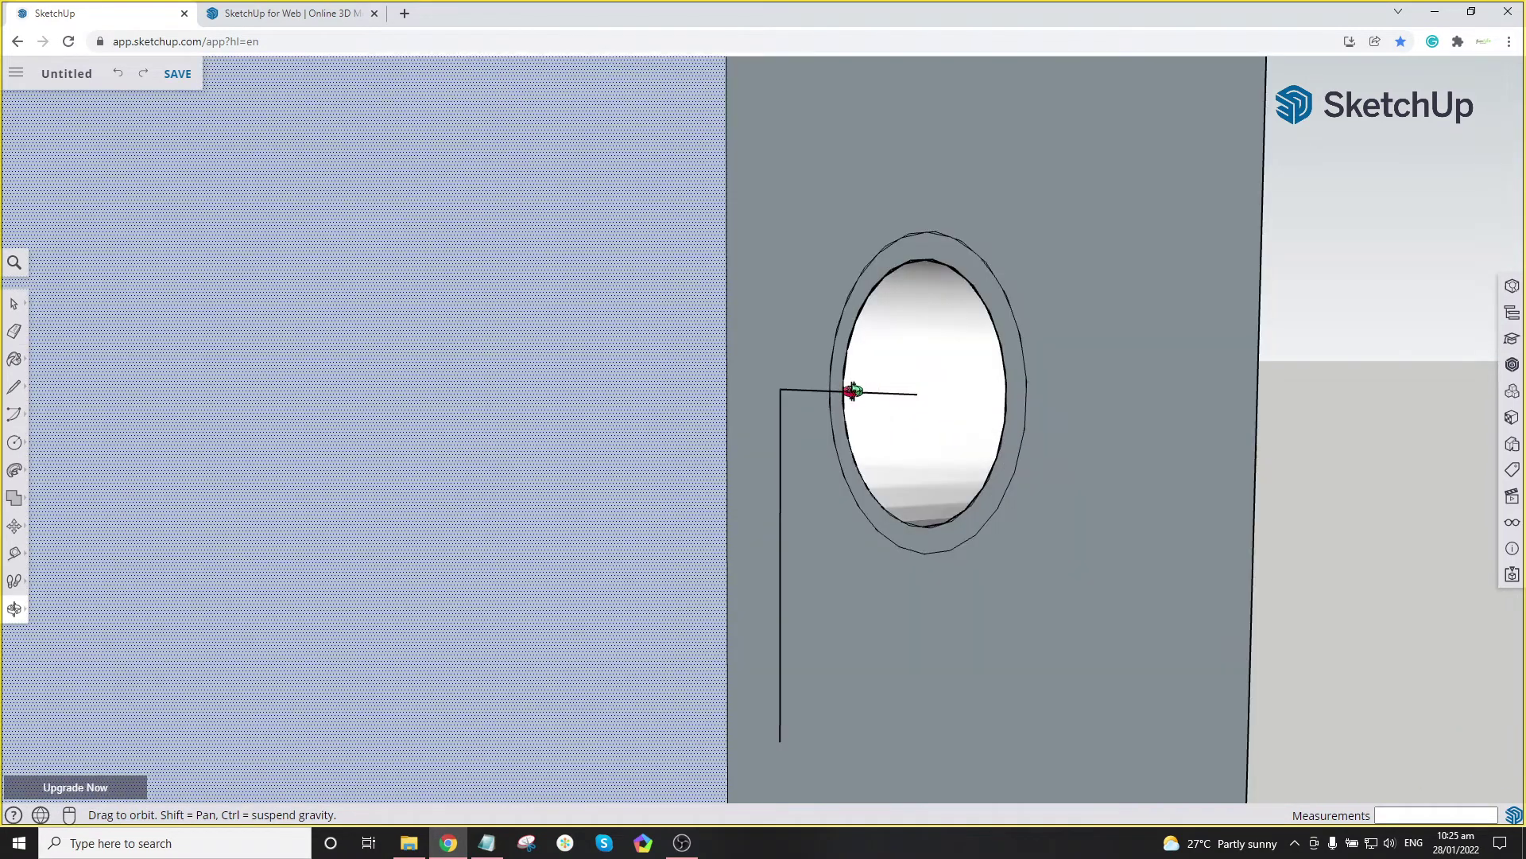
pyautogui.scroll(-3, 842, 430)
# Step: Redraw the L-shaped path from the ring's centre along the green axis into the box, continuing straight down along the blue axis
pyautogui.press('f')
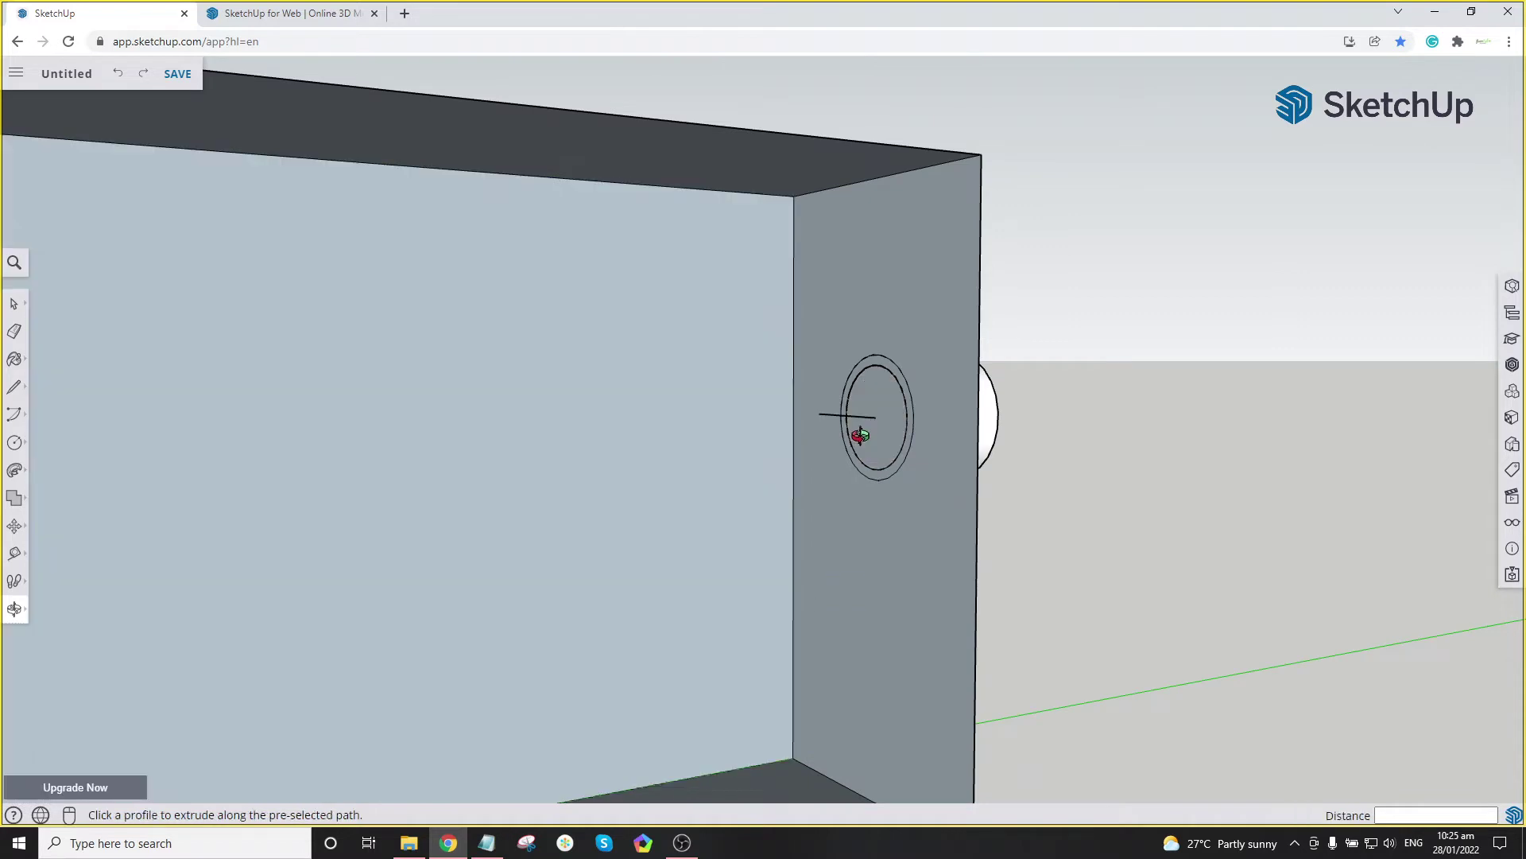
pyautogui.scroll(3, 865, 429)
pyautogui.moveTo(861, 433); pyautogui.dragTo(888, 450, button='middle')
pyautogui.press('l')
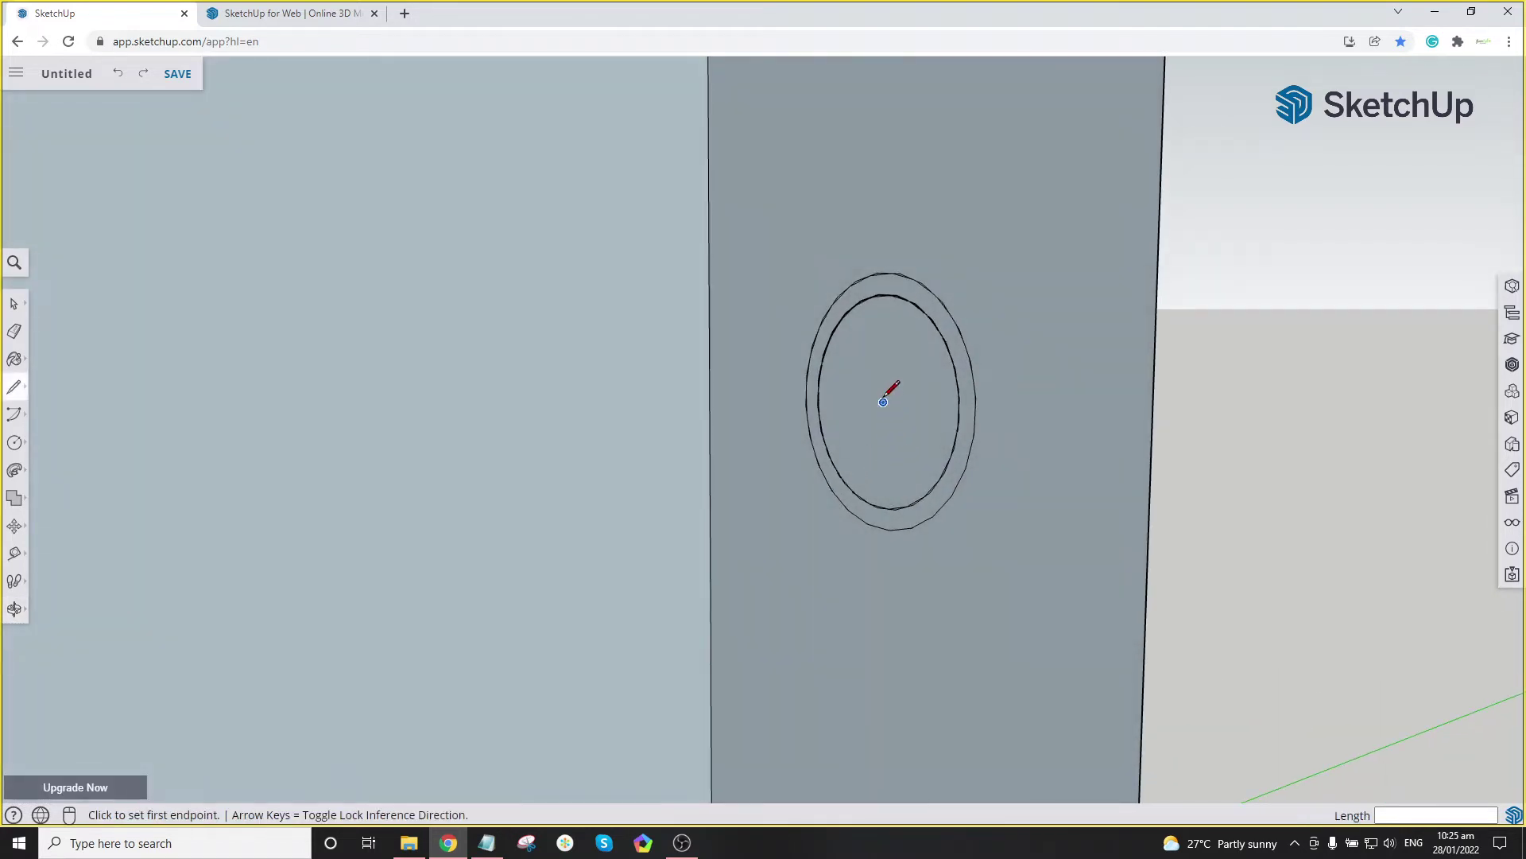
pyautogui.click(884, 401)
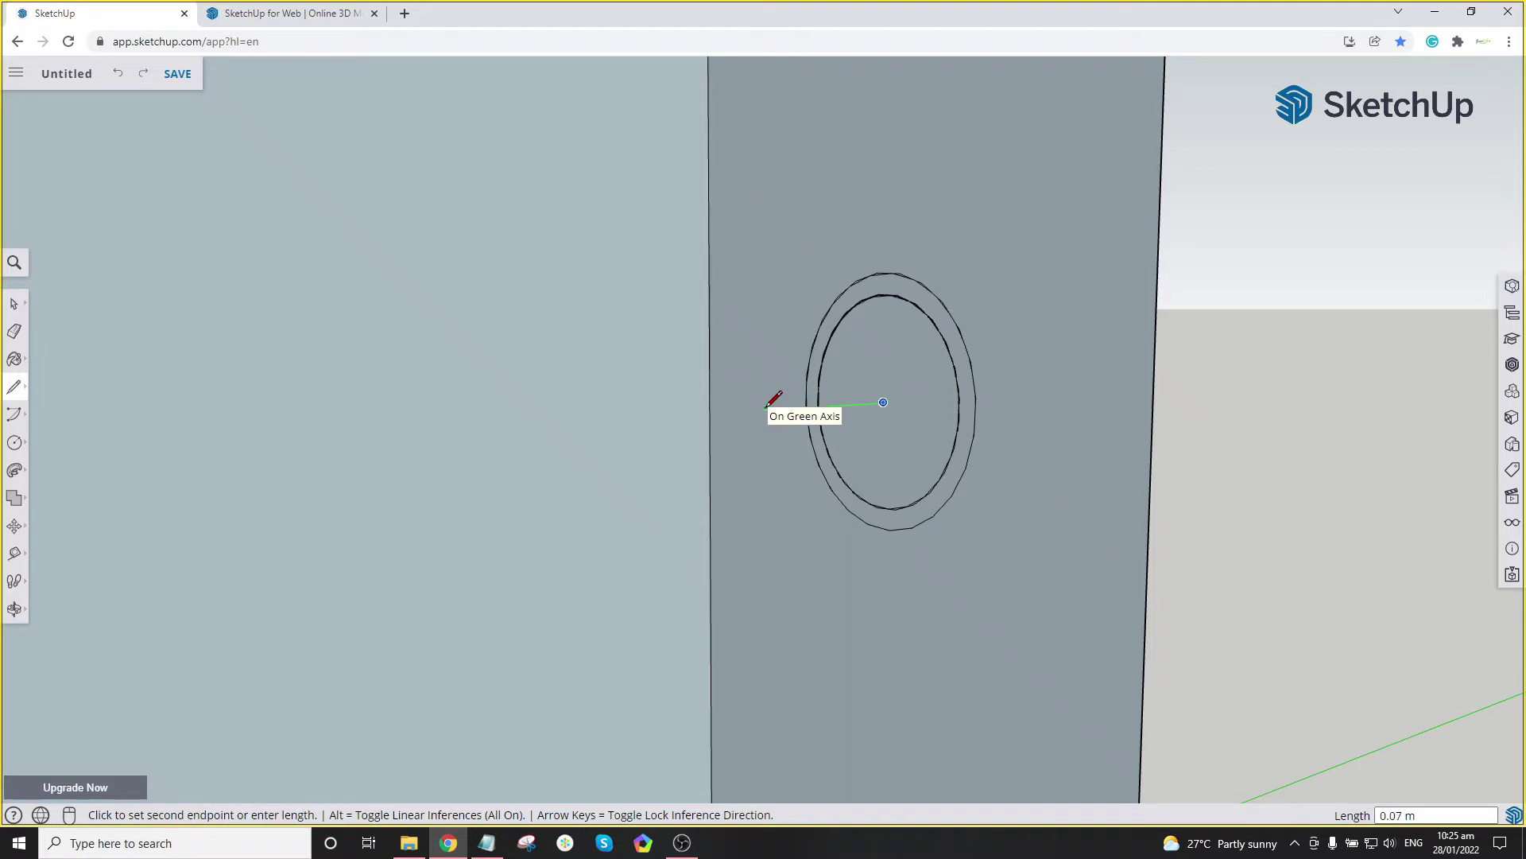
pyautogui.moveTo(774, 399); pyautogui.dragTo(563, 422, button='middle')
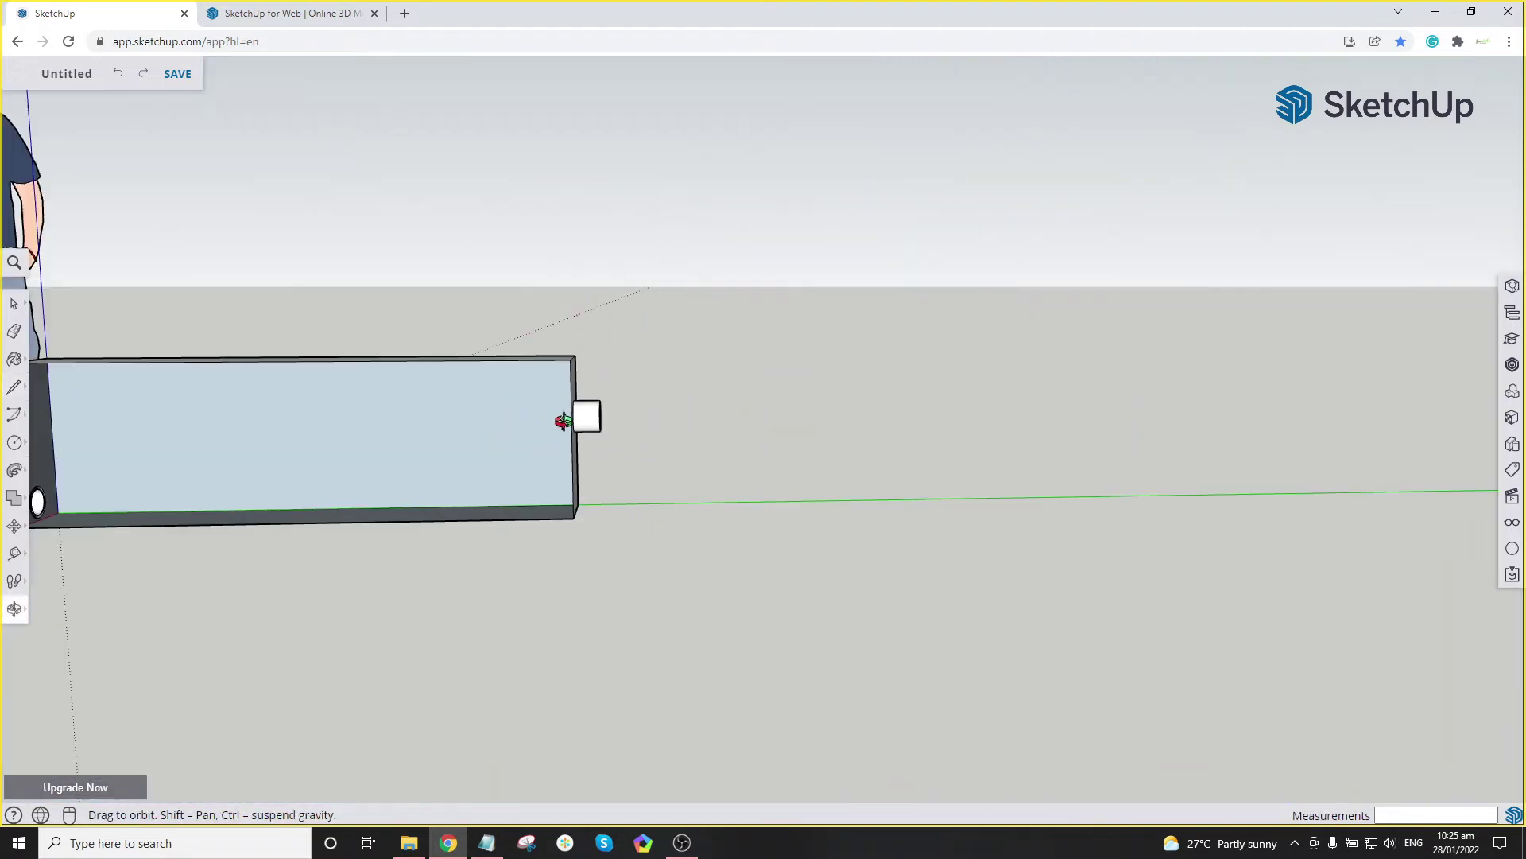
pyautogui.scroll(-2, 563, 421)
pyautogui.scroll(2, 286, 463)
pyautogui.scroll(2, 961, 413)
pyautogui.scroll(4, 1065, 310)
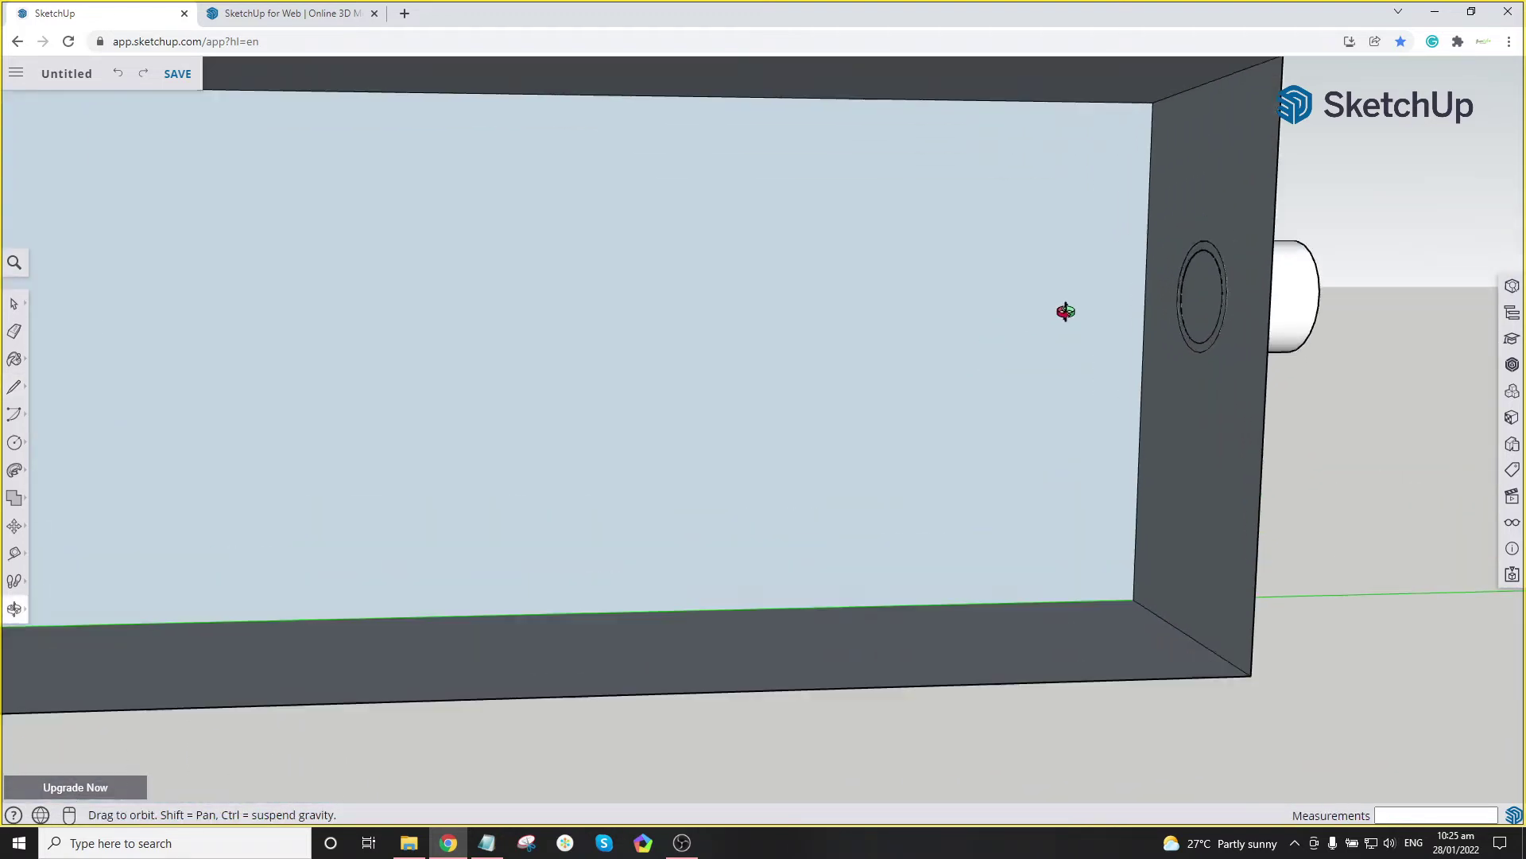
pyautogui.scroll(1, 1066, 311)
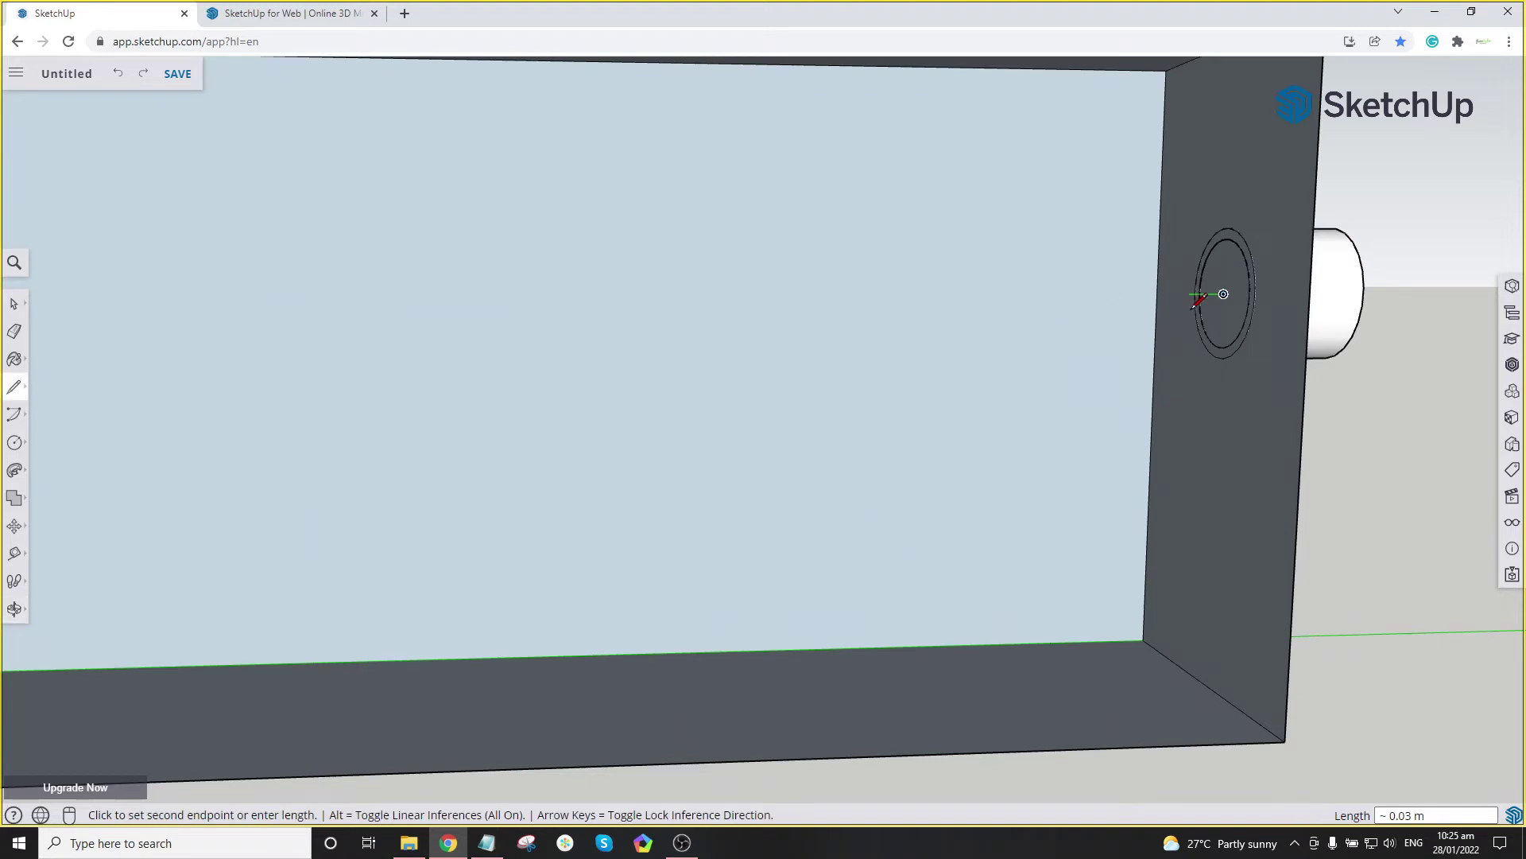
pyautogui.click(1129, 295)
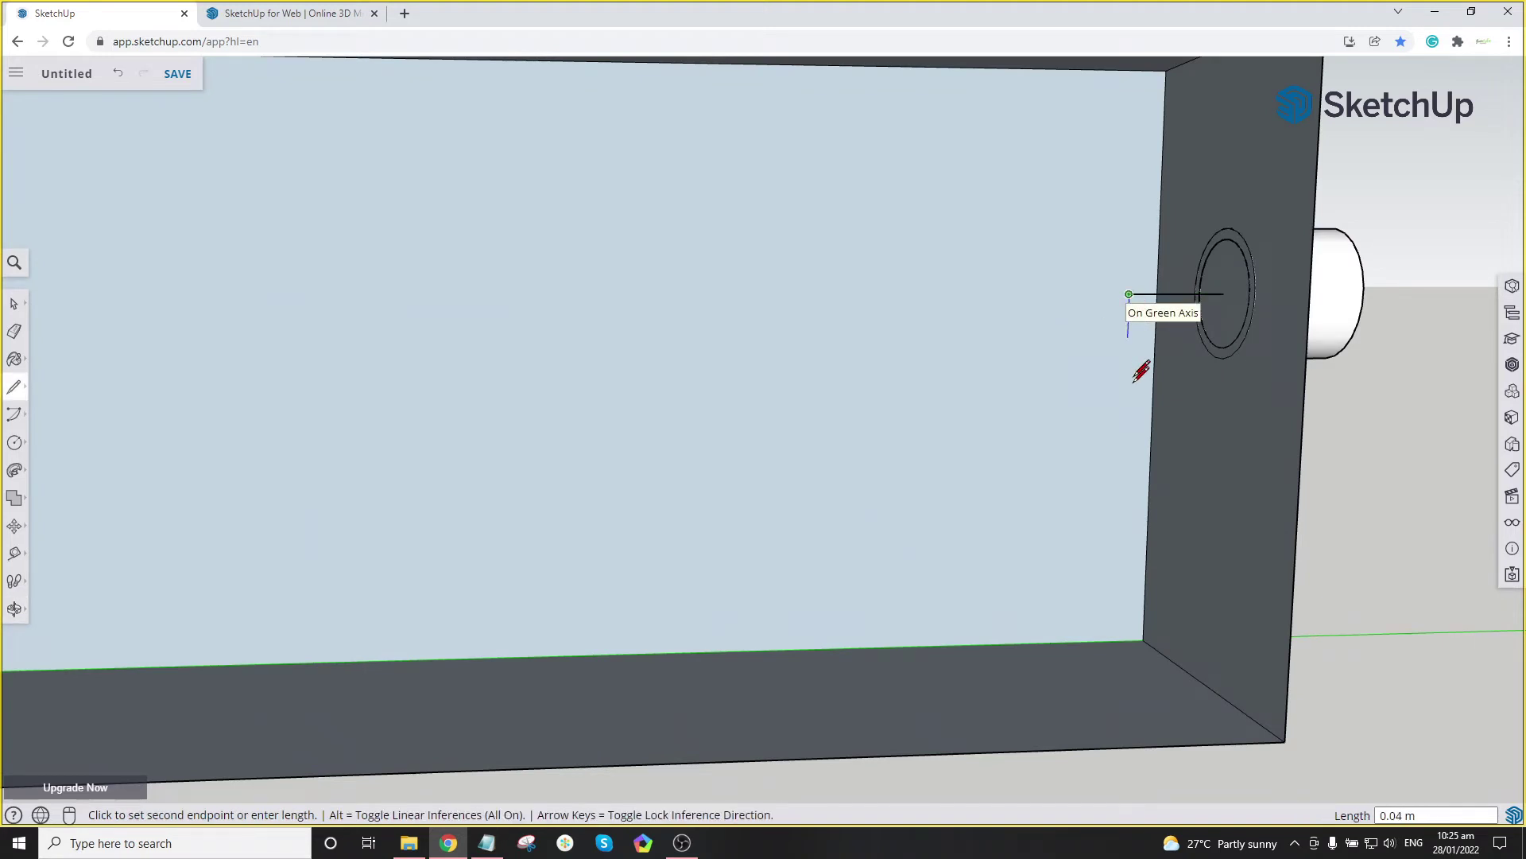
pyautogui.click(1126, 435)
pyautogui.press('space')
# Step: Sweep the ring face along the L-shaped path with Follow Me, down to the path's lower end, to form a pipe elbow
pyautogui.scroll(-3, 1227, 359)
pyautogui.moveTo(1227, 360); pyautogui.dragTo(1192, 289, button='middle')
pyautogui.scroll(3, 1118, 313)
pyautogui.click(1123, 353)
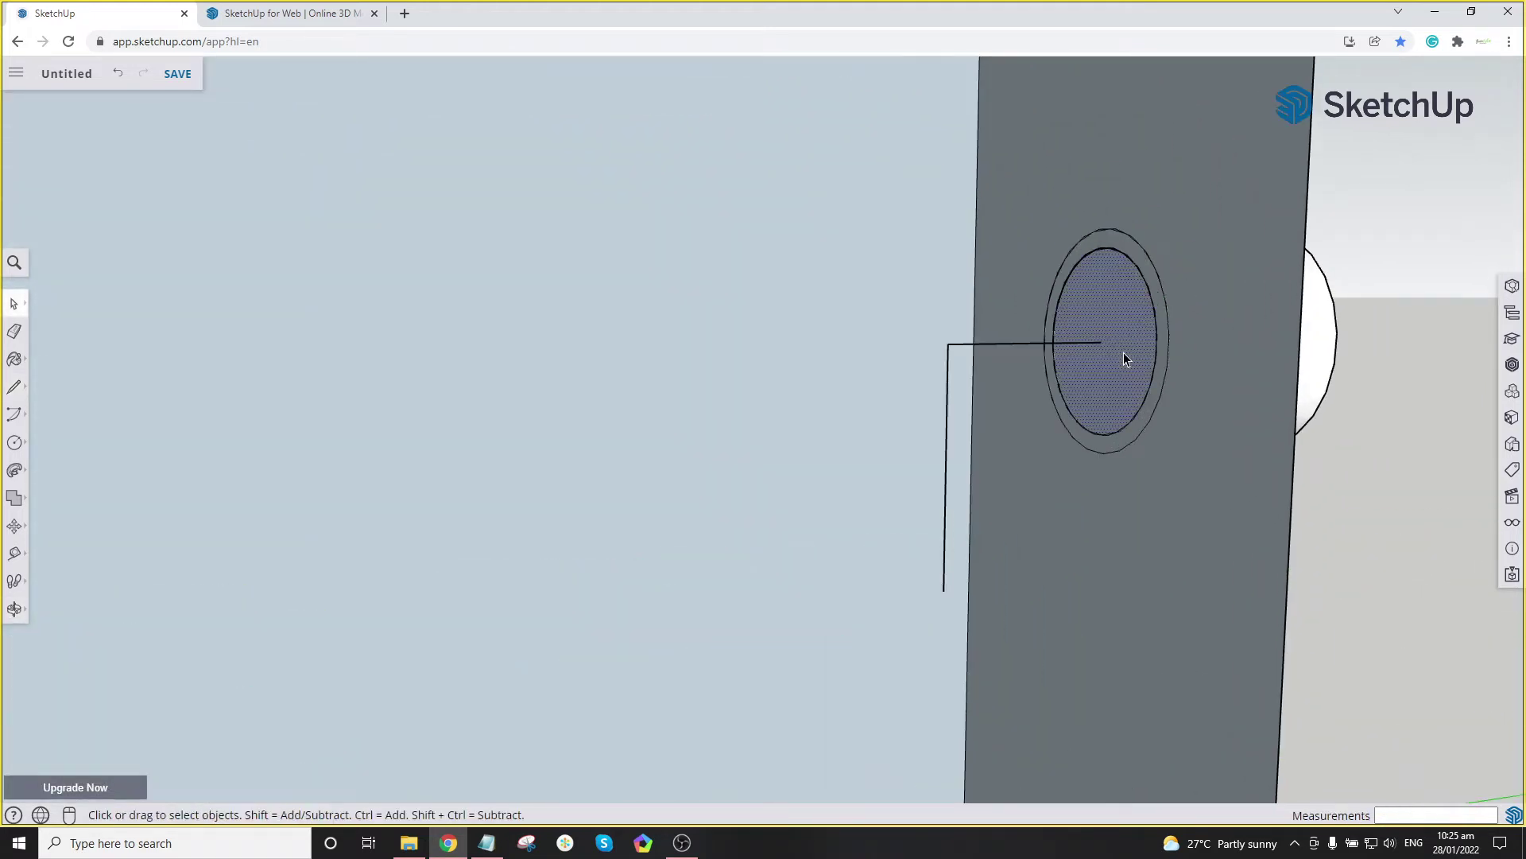
pyautogui.scroll(2, 1158, 331)
pyautogui.scroll(-3, 1155, 334)
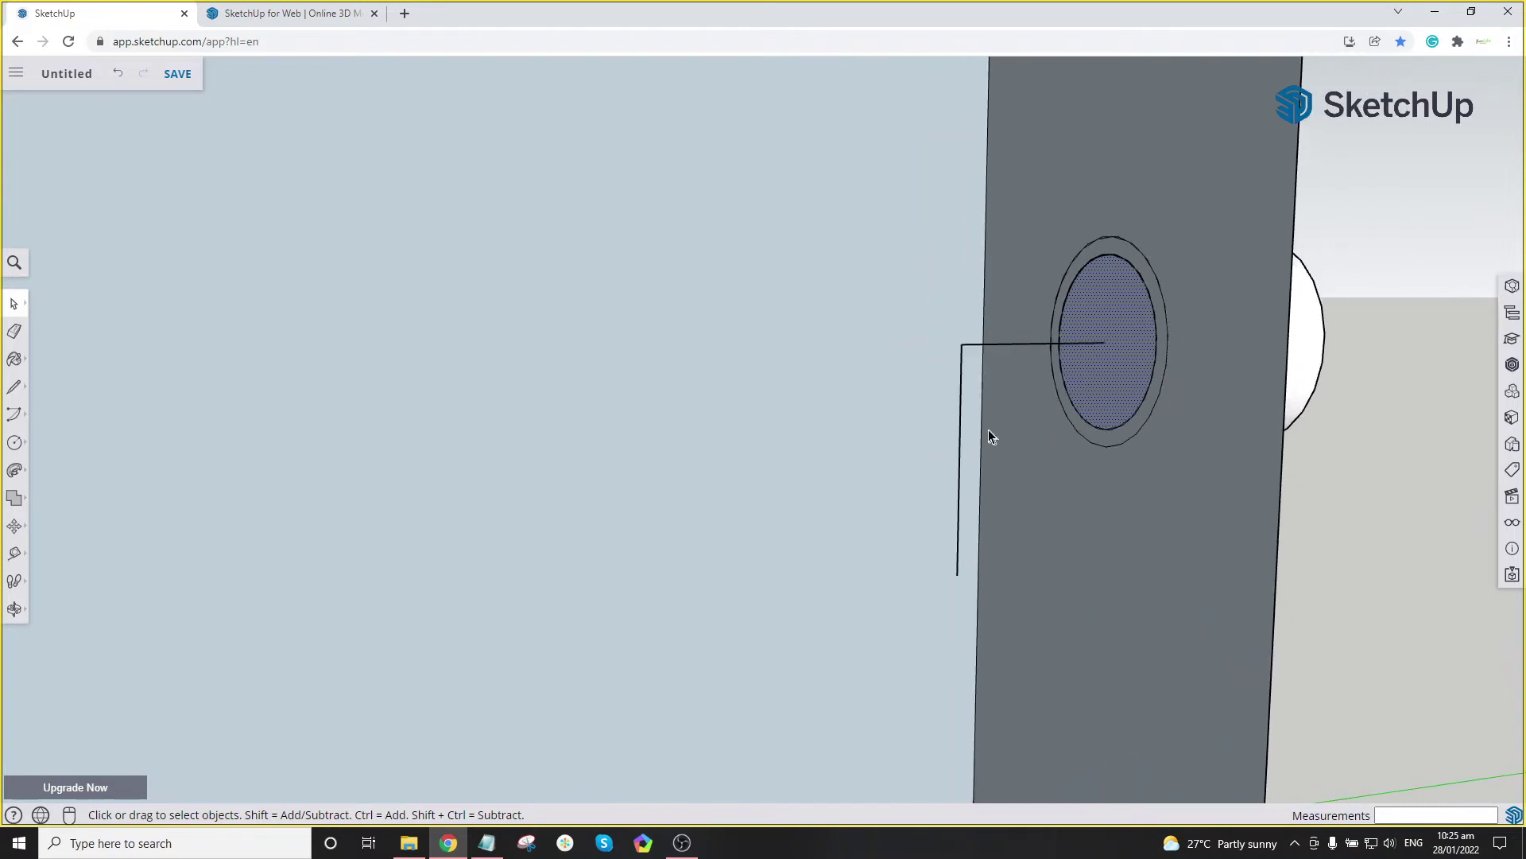
pyautogui.scroll(-3, 989, 430)
pyautogui.moveTo(968, 419); pyautogui.dragTo(869, 198, button='middle')
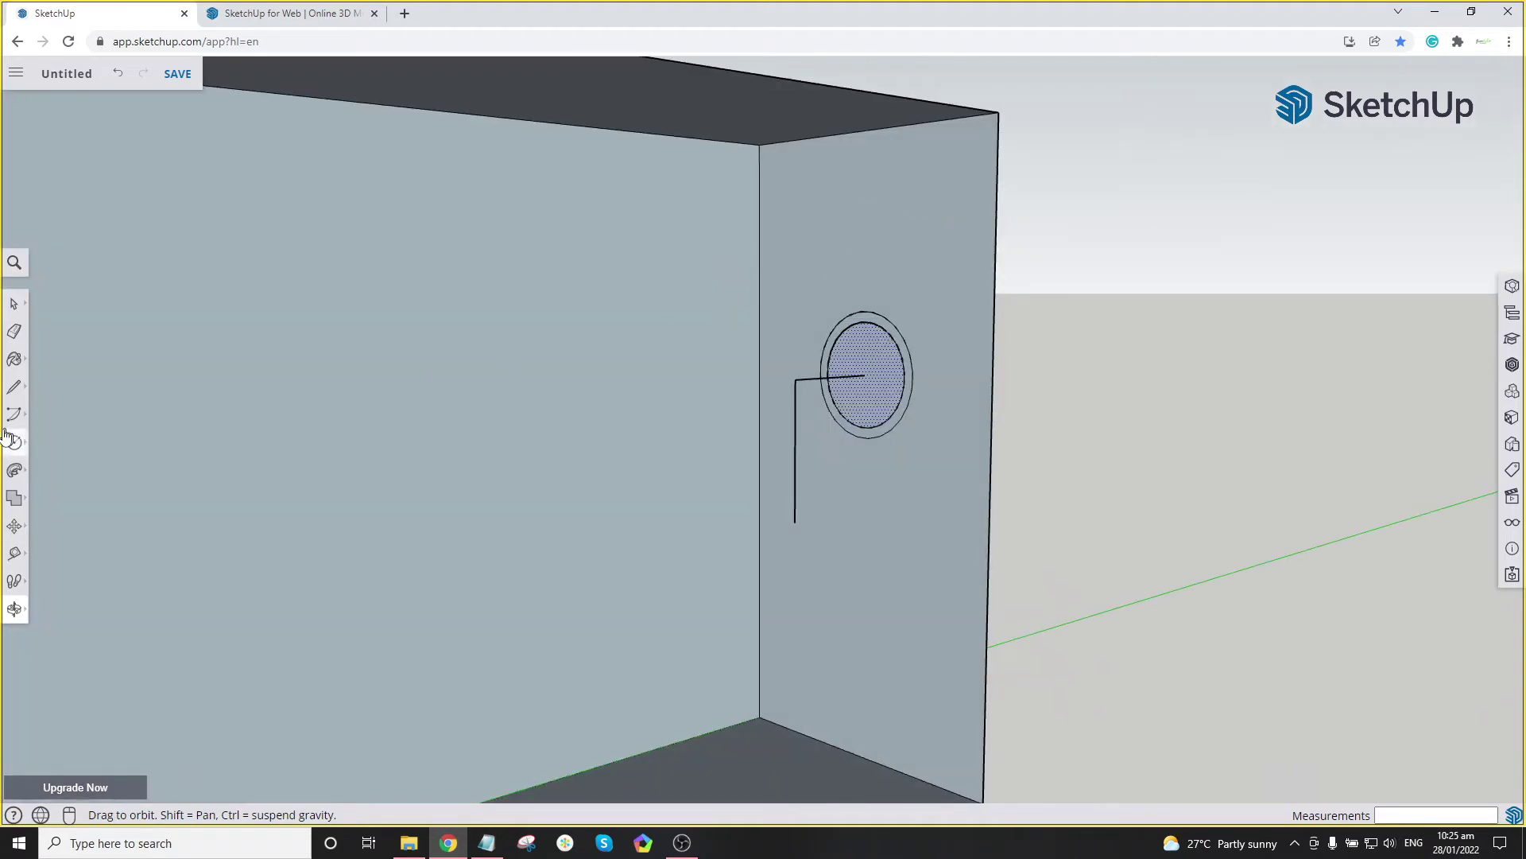
pyautogui.click(14, 470)
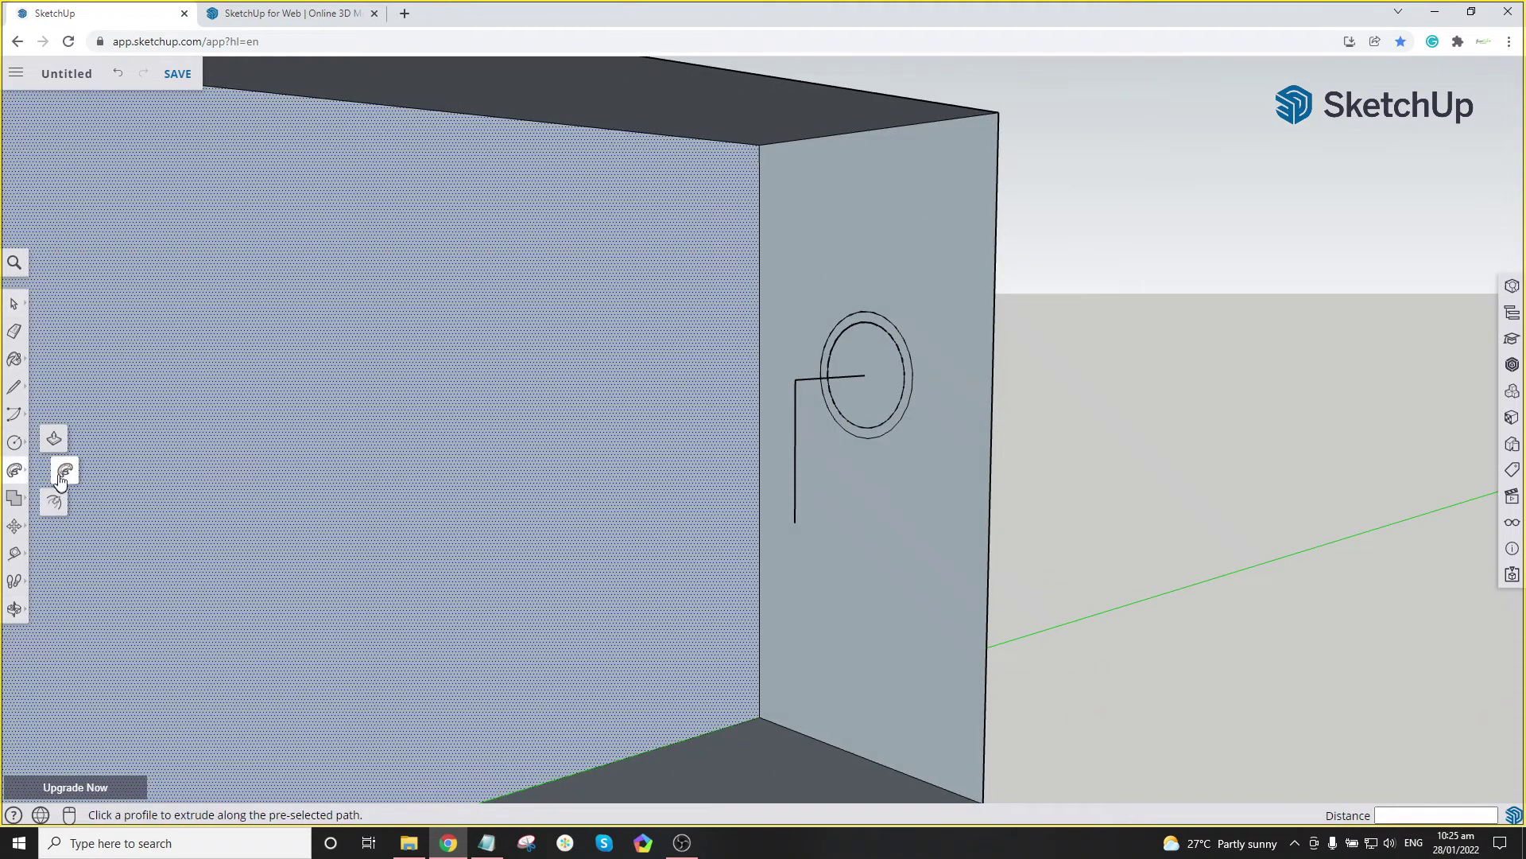
pyautogui.click(61, 480)
pyautogui.scroll(2, 914, 358)
pyautogui.click(896, 358)
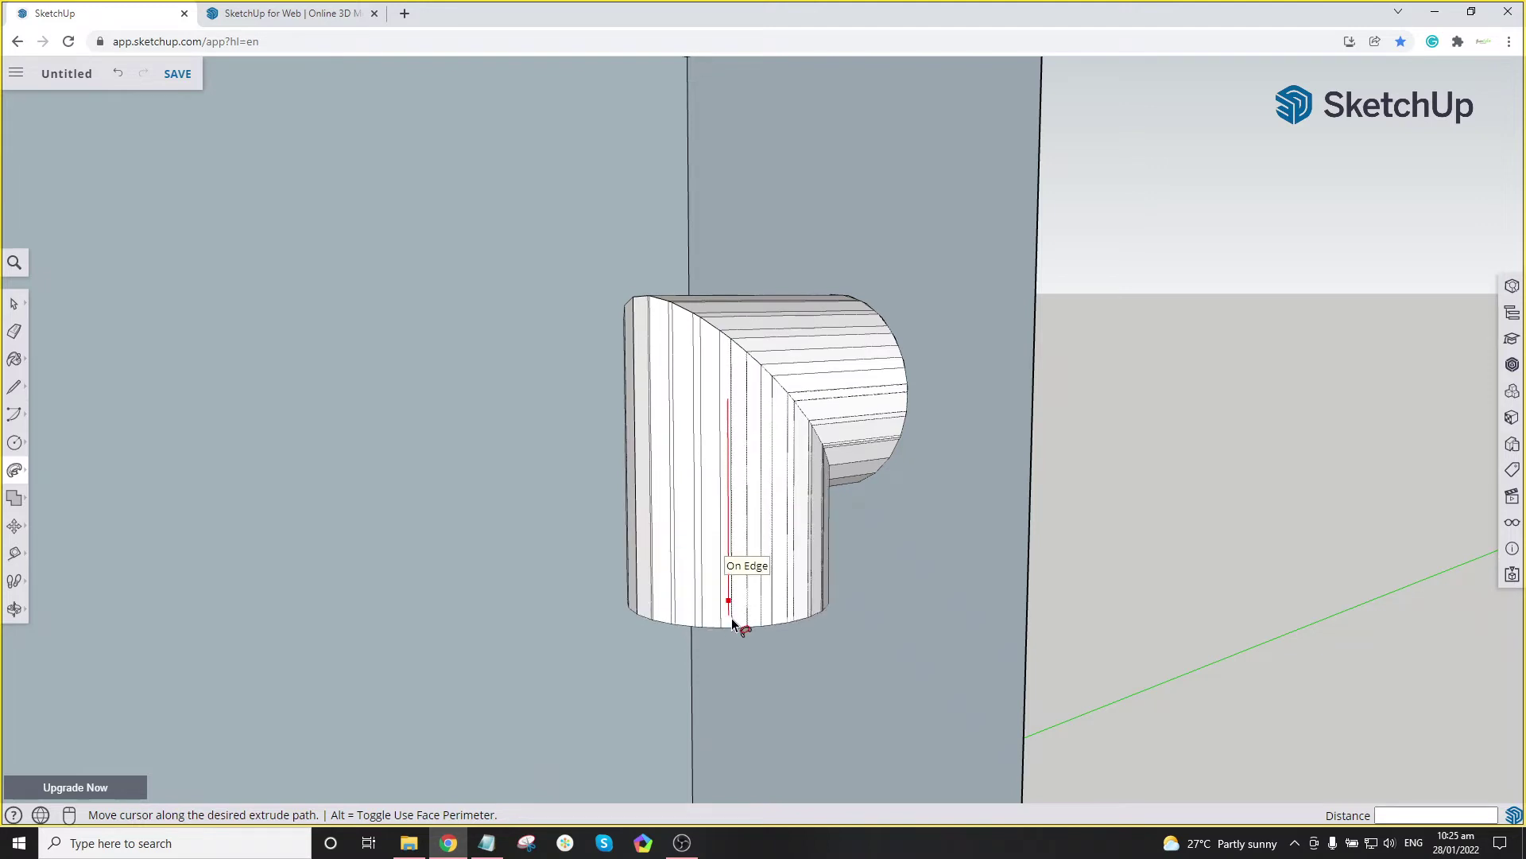
pyautogui.click(731, 622)
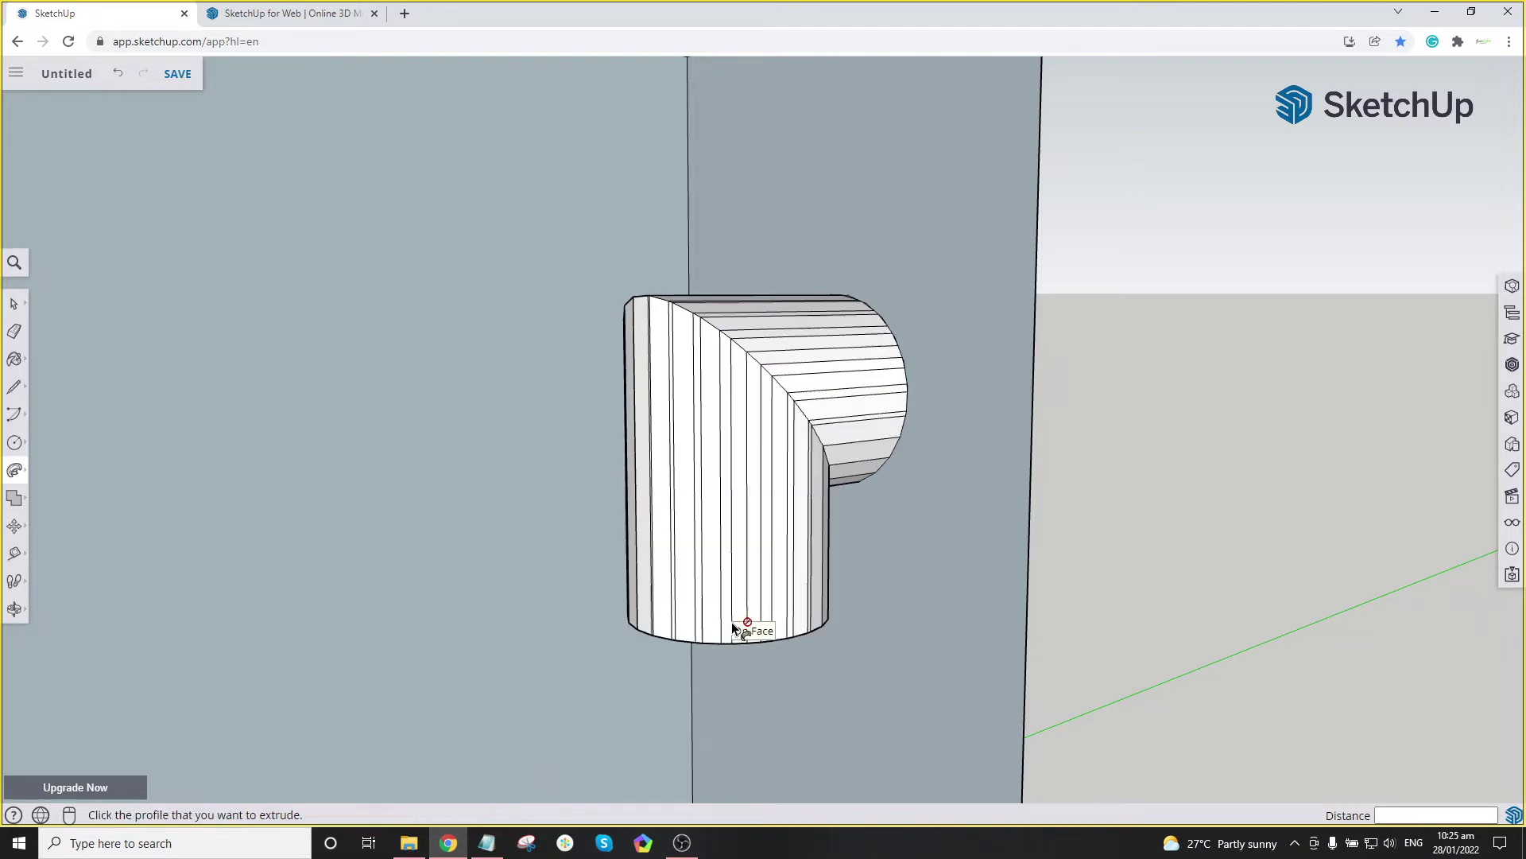
# Step: Erase the leftover path line inside the swept pipe elbow
pyautogui.scroll(-5, 731, 622)
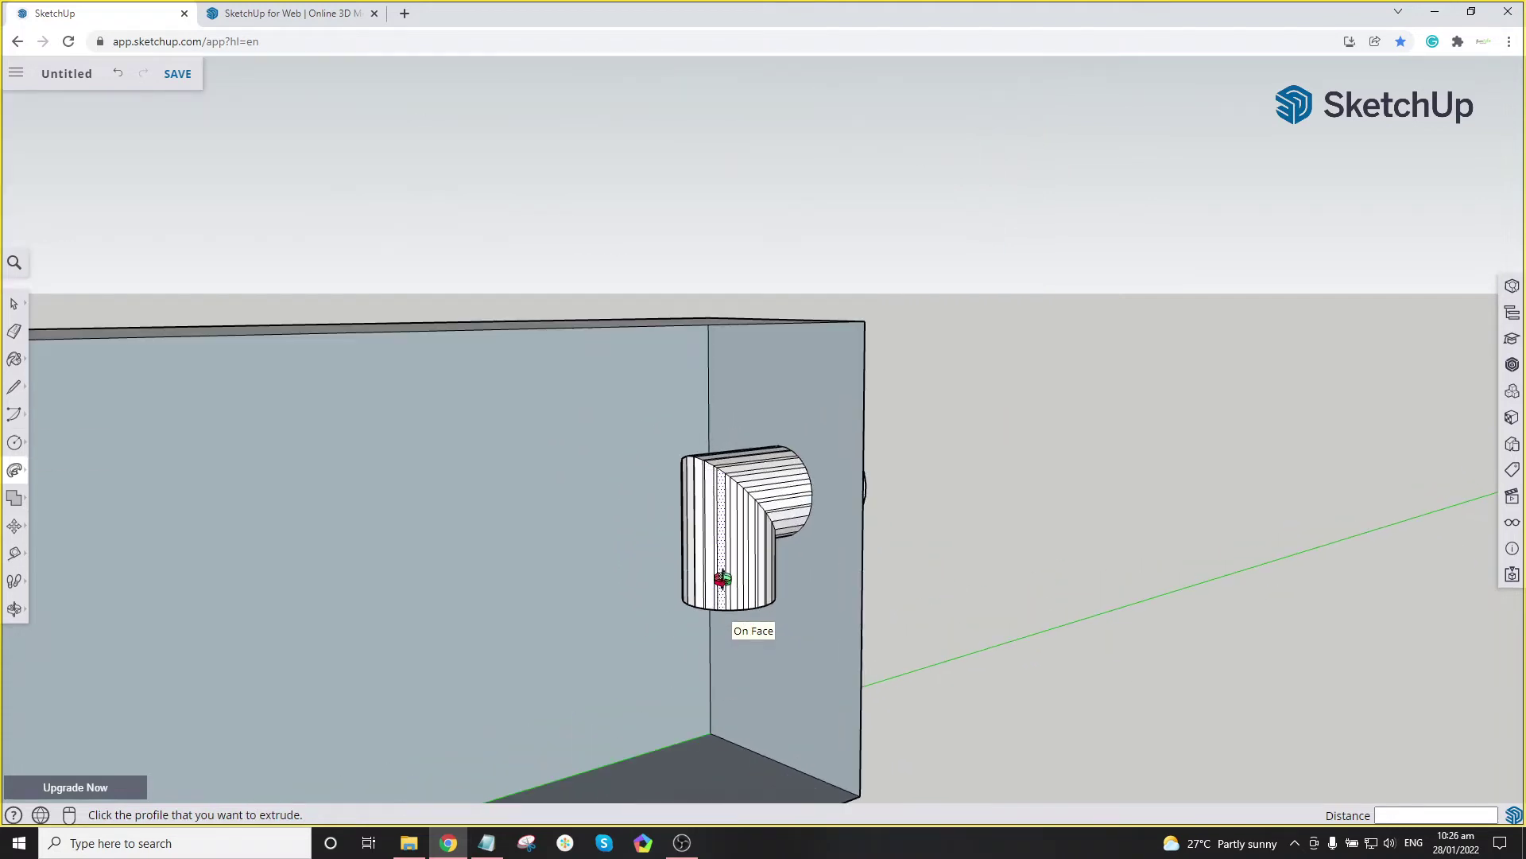
pyautogui.moveTo(722, 580); pyautogui.dragTo(731, 514, button='middle')
pyautogui.scroll(5, 692, 586)
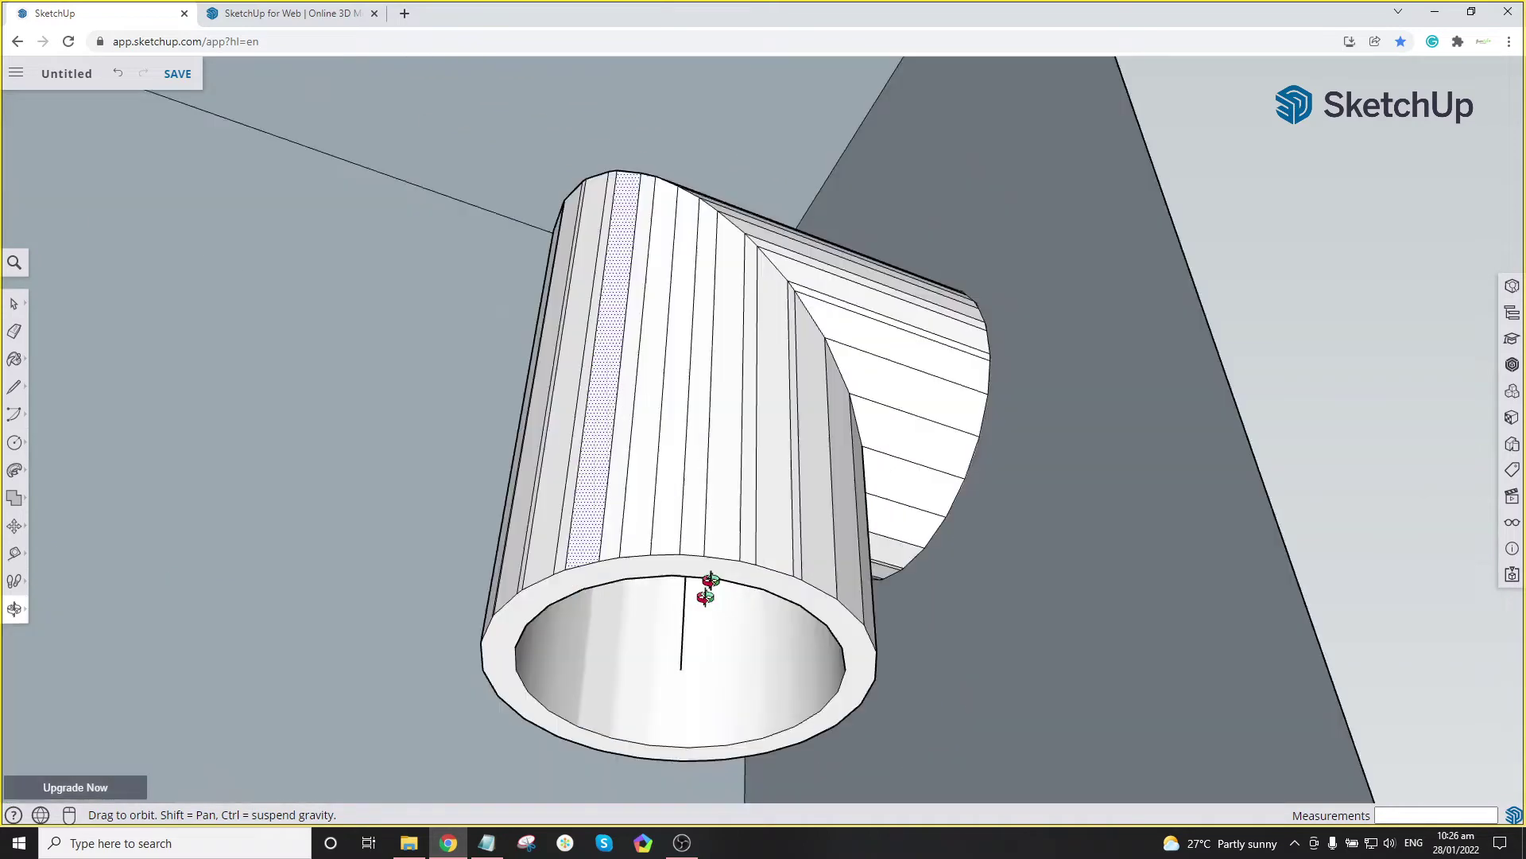
pyautogui.press('e')
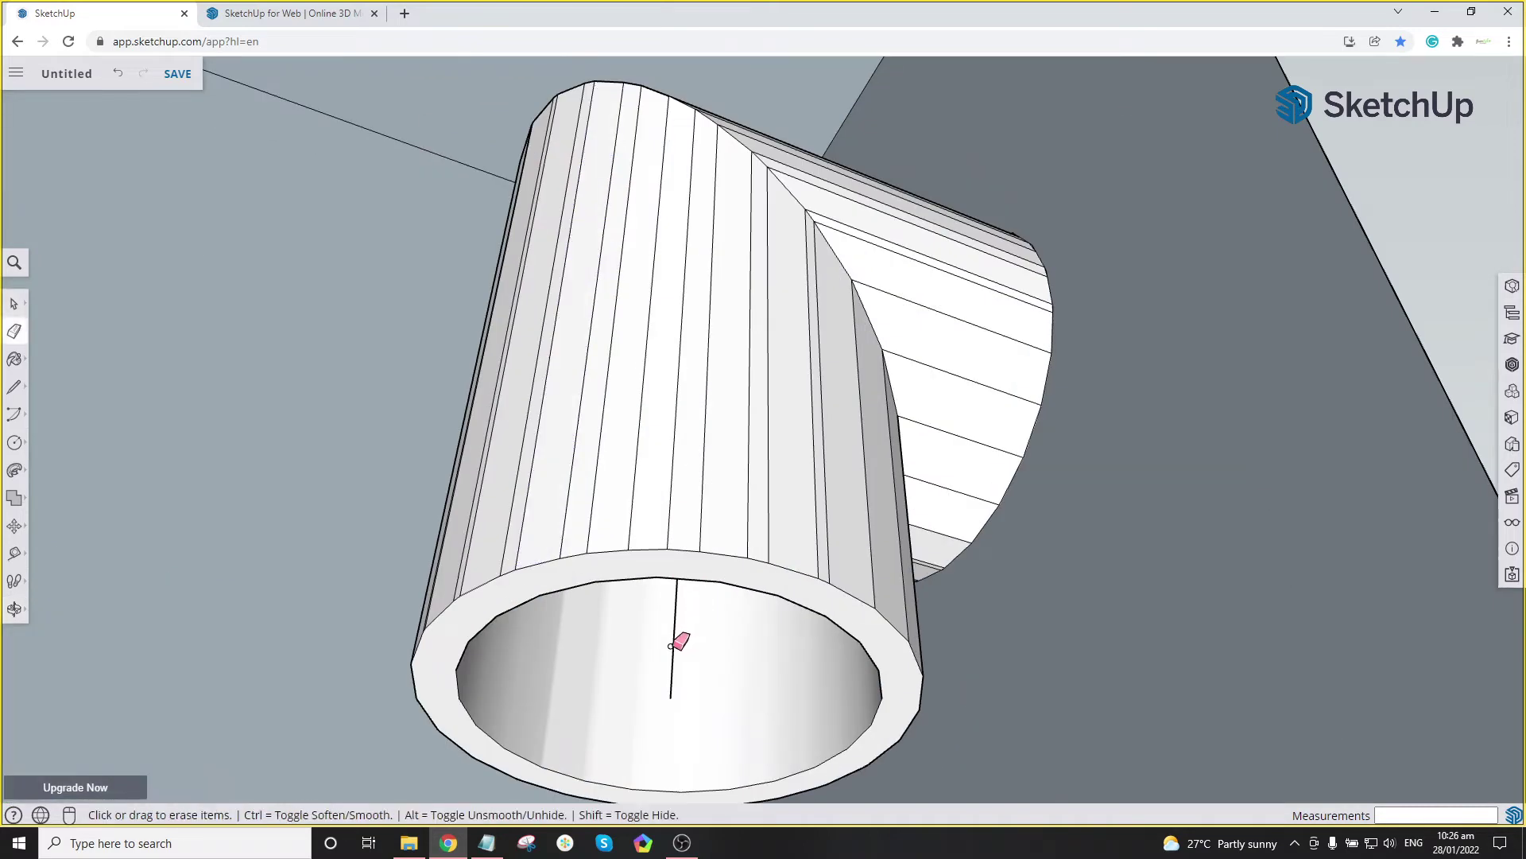
pyautogui.scroll(-5, 678, 637)
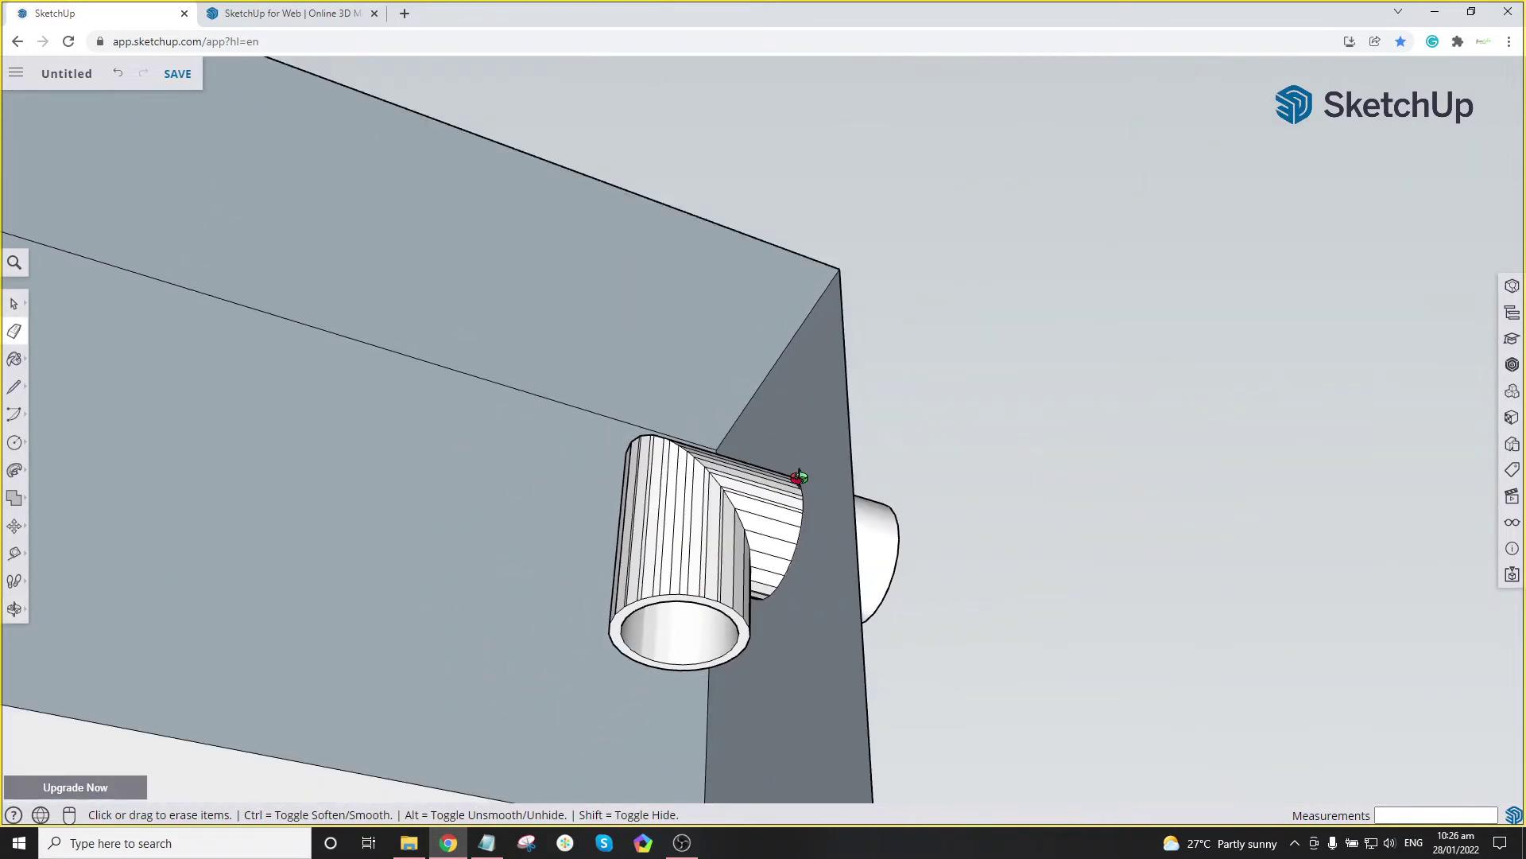
# Step: Examine the elbow inside the box and its alignment with the outer pipe stub, both in side view and close up
pyautogui.scroll(-8, 716, 549)
pyautogui.moveTo(716, 549); pyautogui.dragTo(618, 606, button='middle')
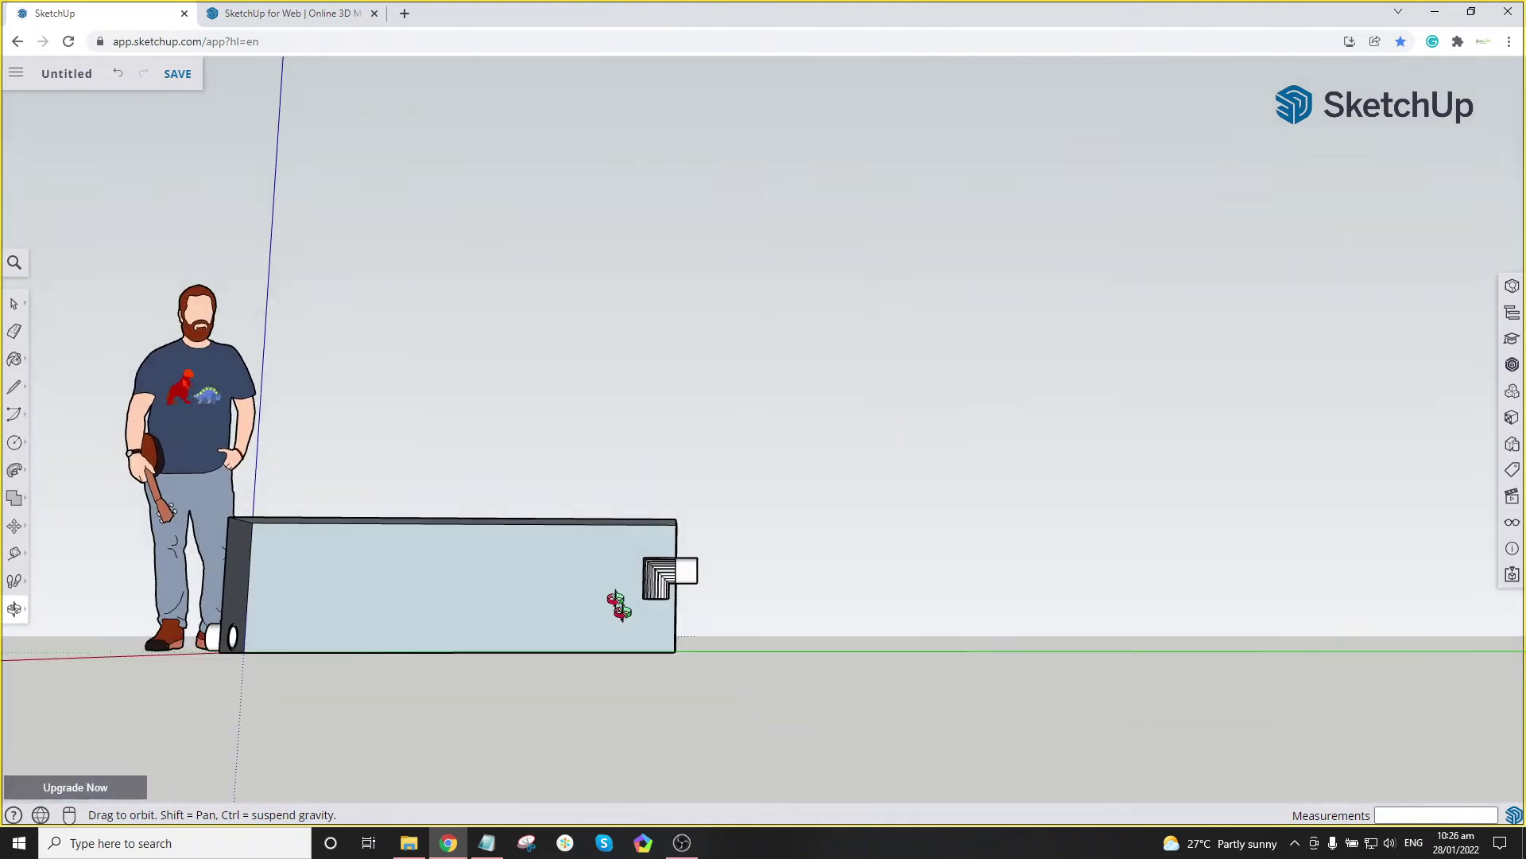
pyautogui.scroll(4, 636, 572)
pyautogui.scroll(-2, 604, 588)
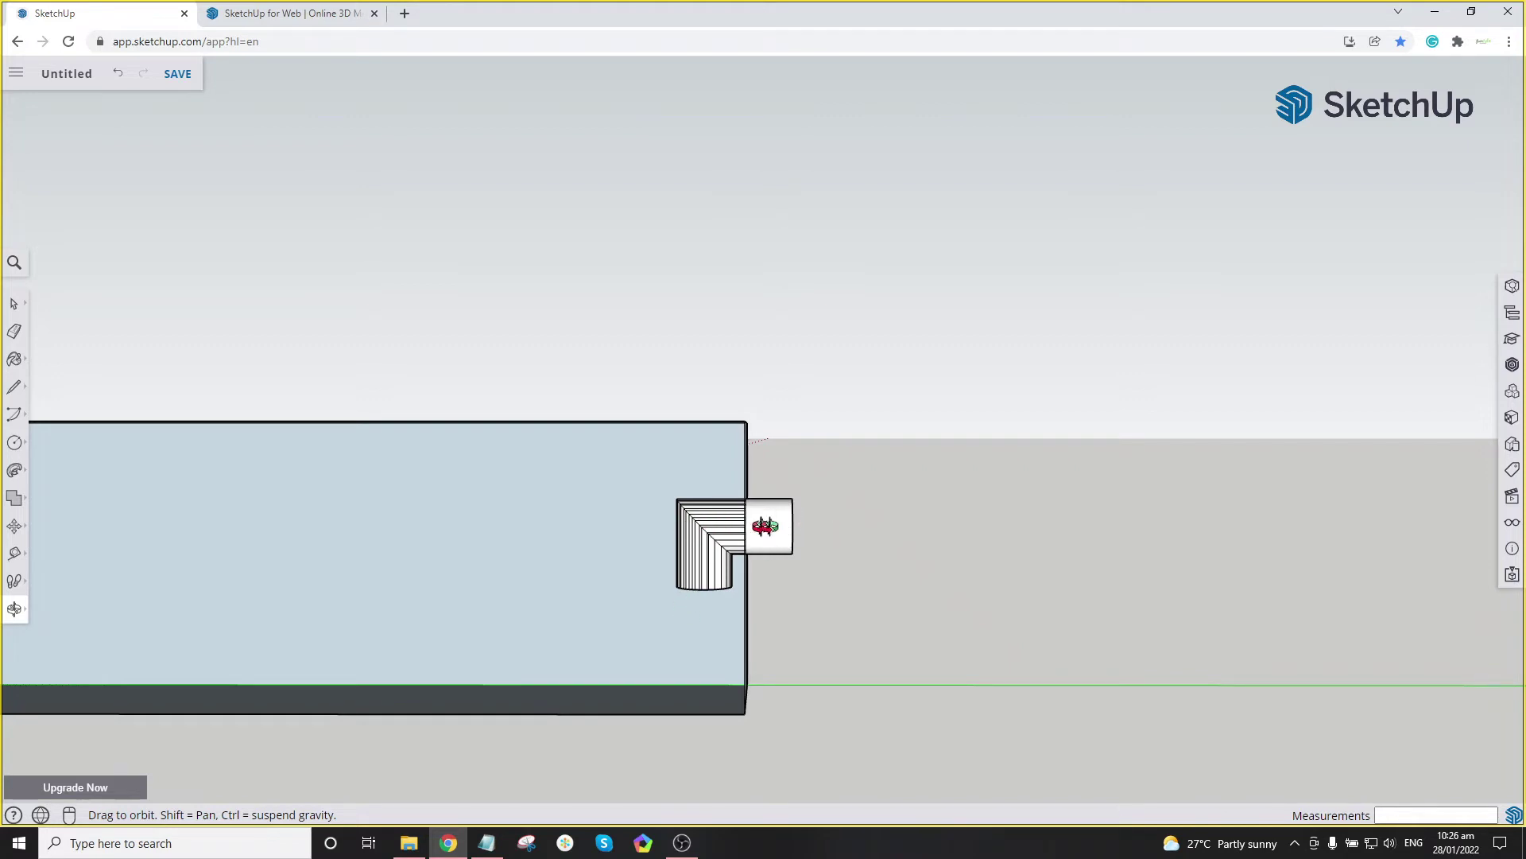
pyautogui.scroll(3, 710, 533)
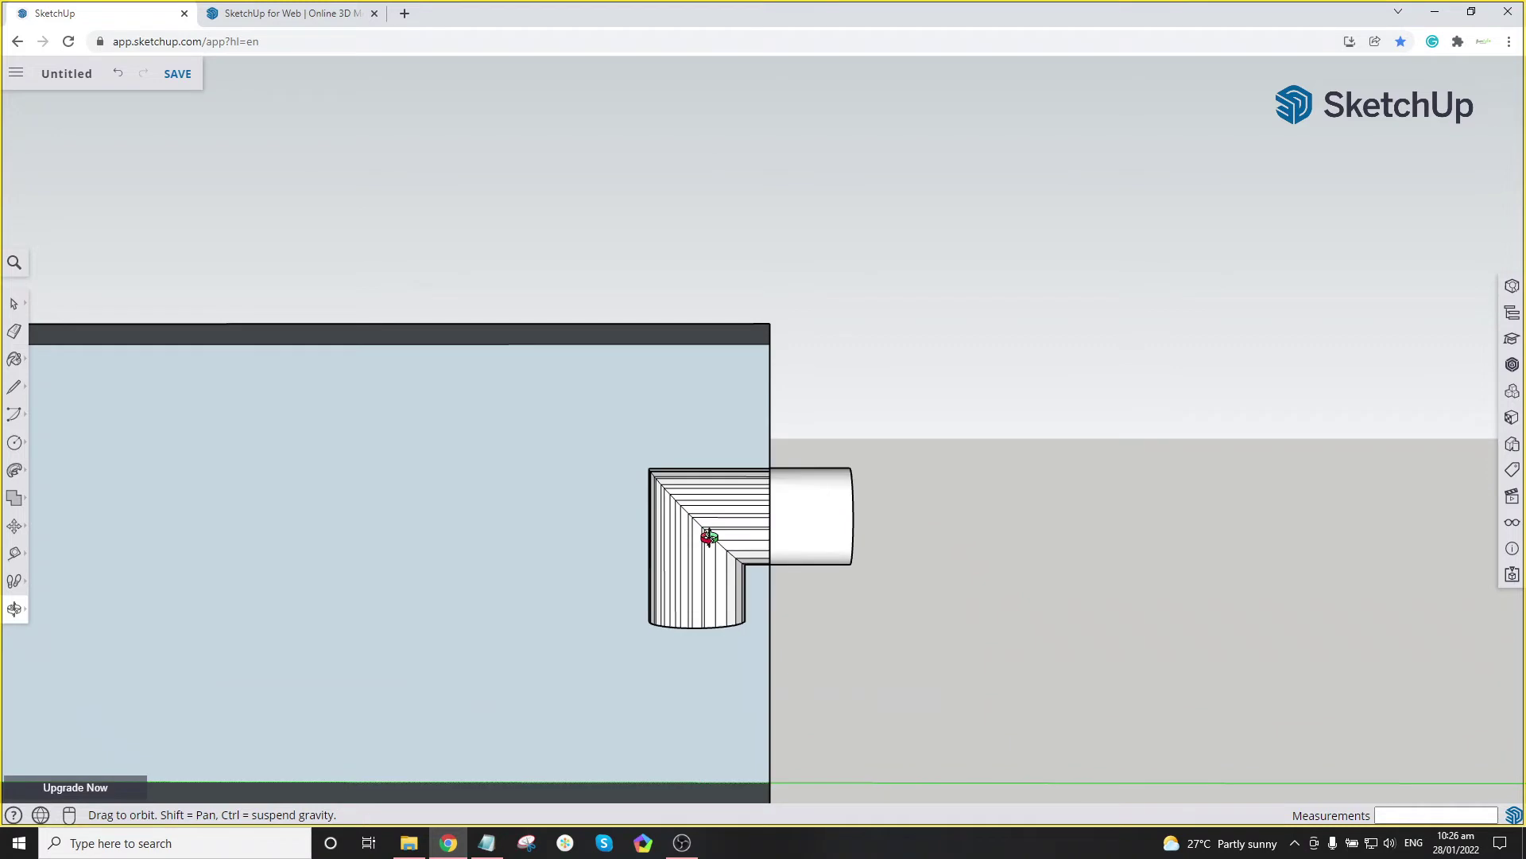
pyautogui.press('space')
pyautogui.scroll(-2, 710, 499)
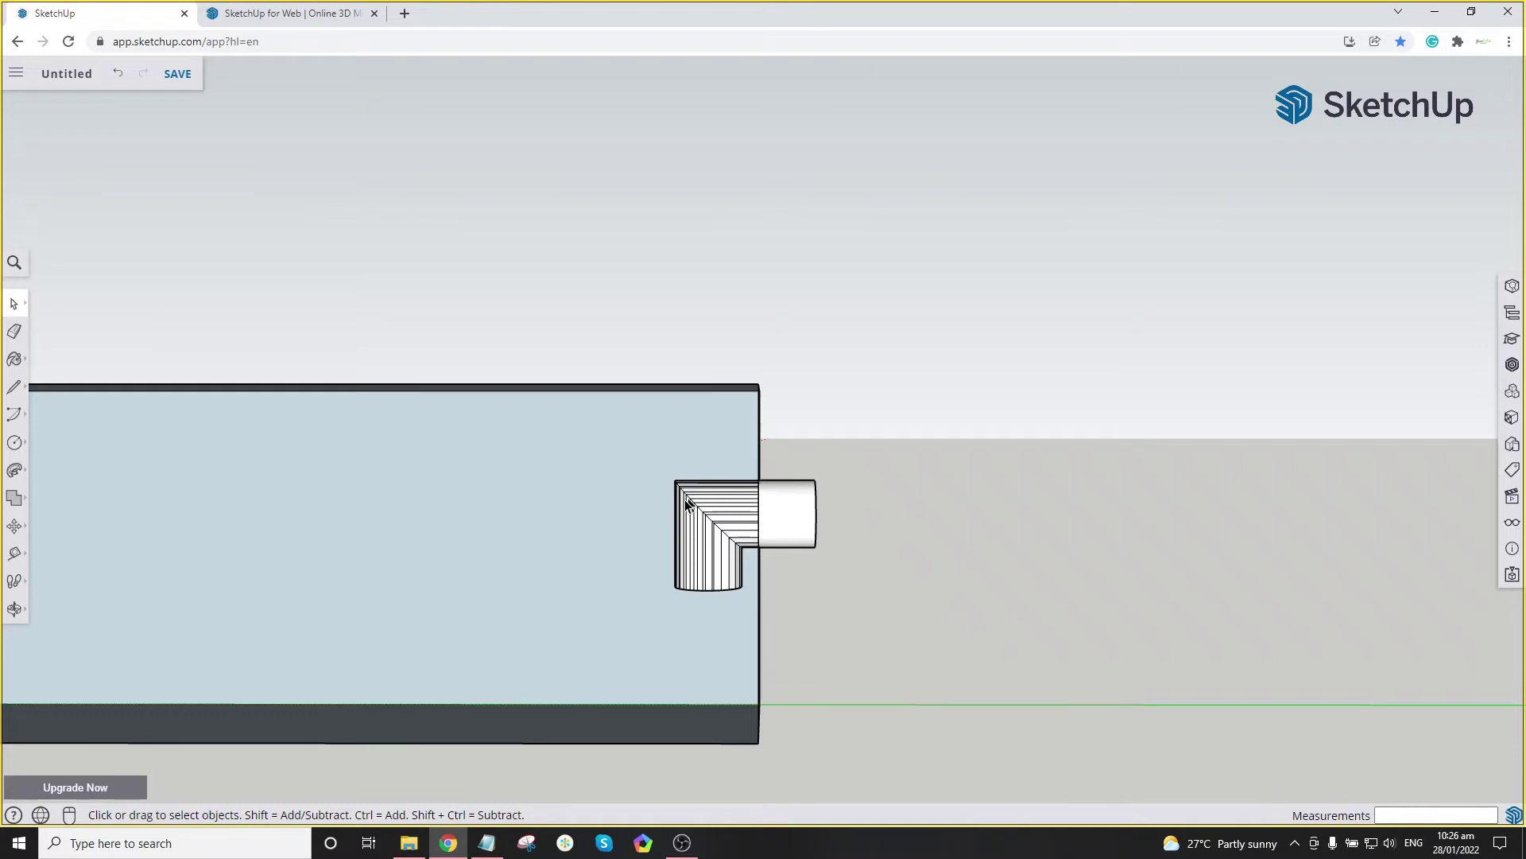
pyautogui.scroll(-5, 664, 497)
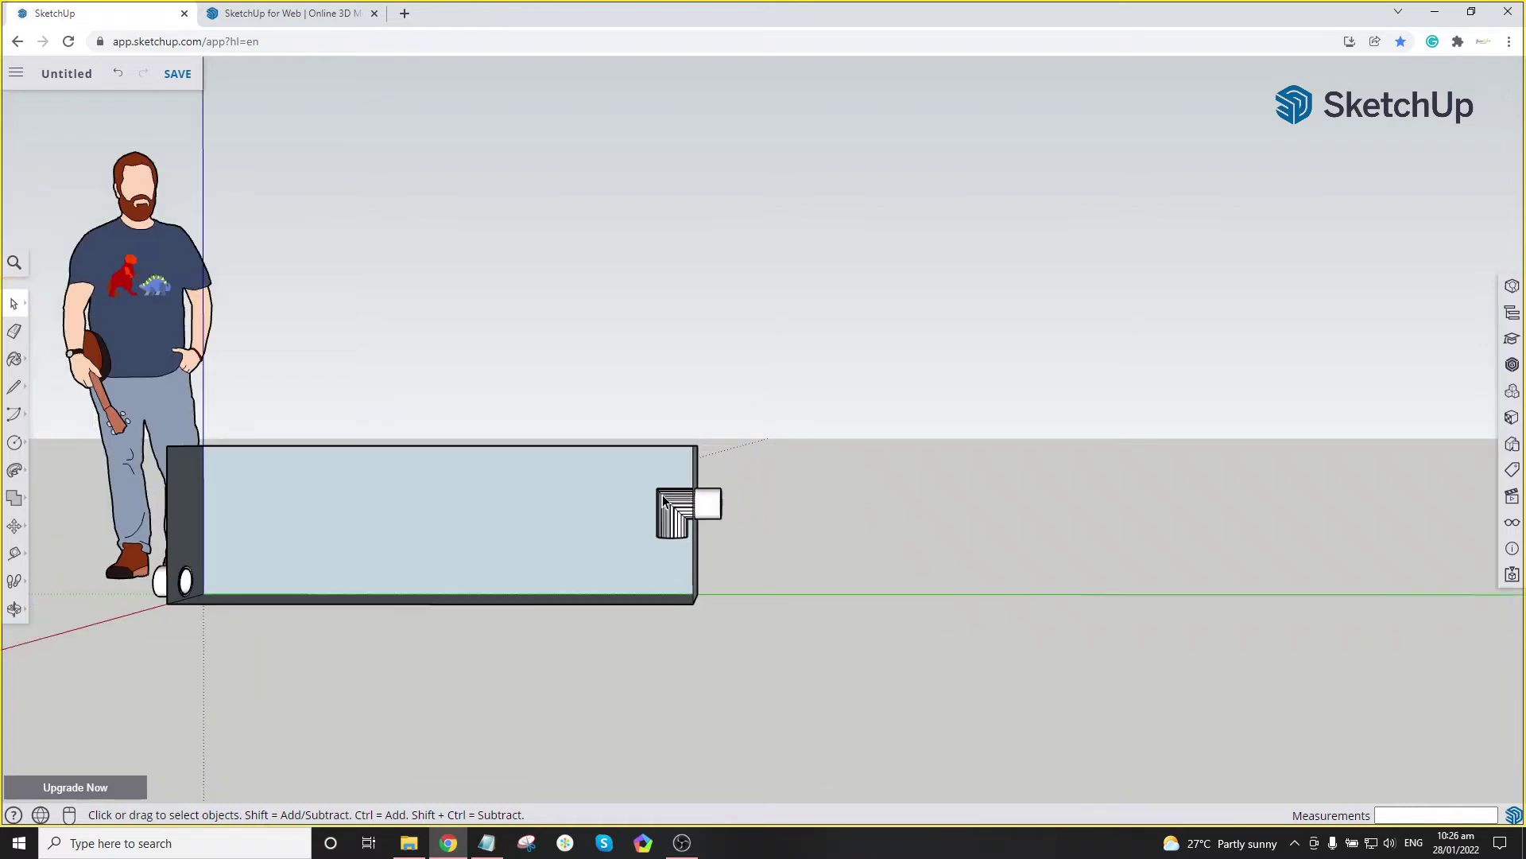
pyautogui.scroll(6, 716, 500)
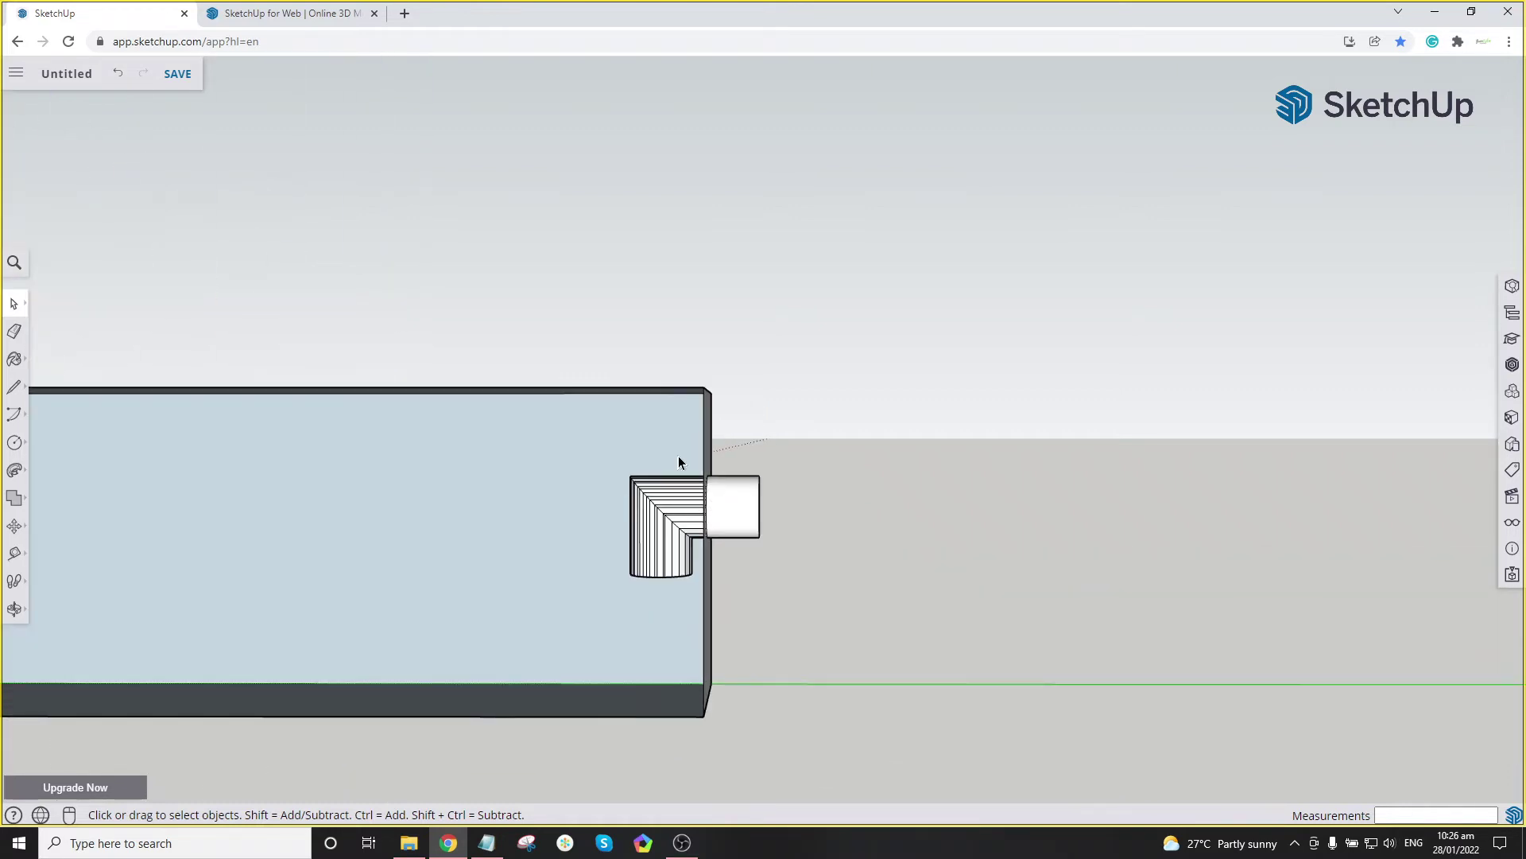
pyautogui.scroll(2, 717, 500)
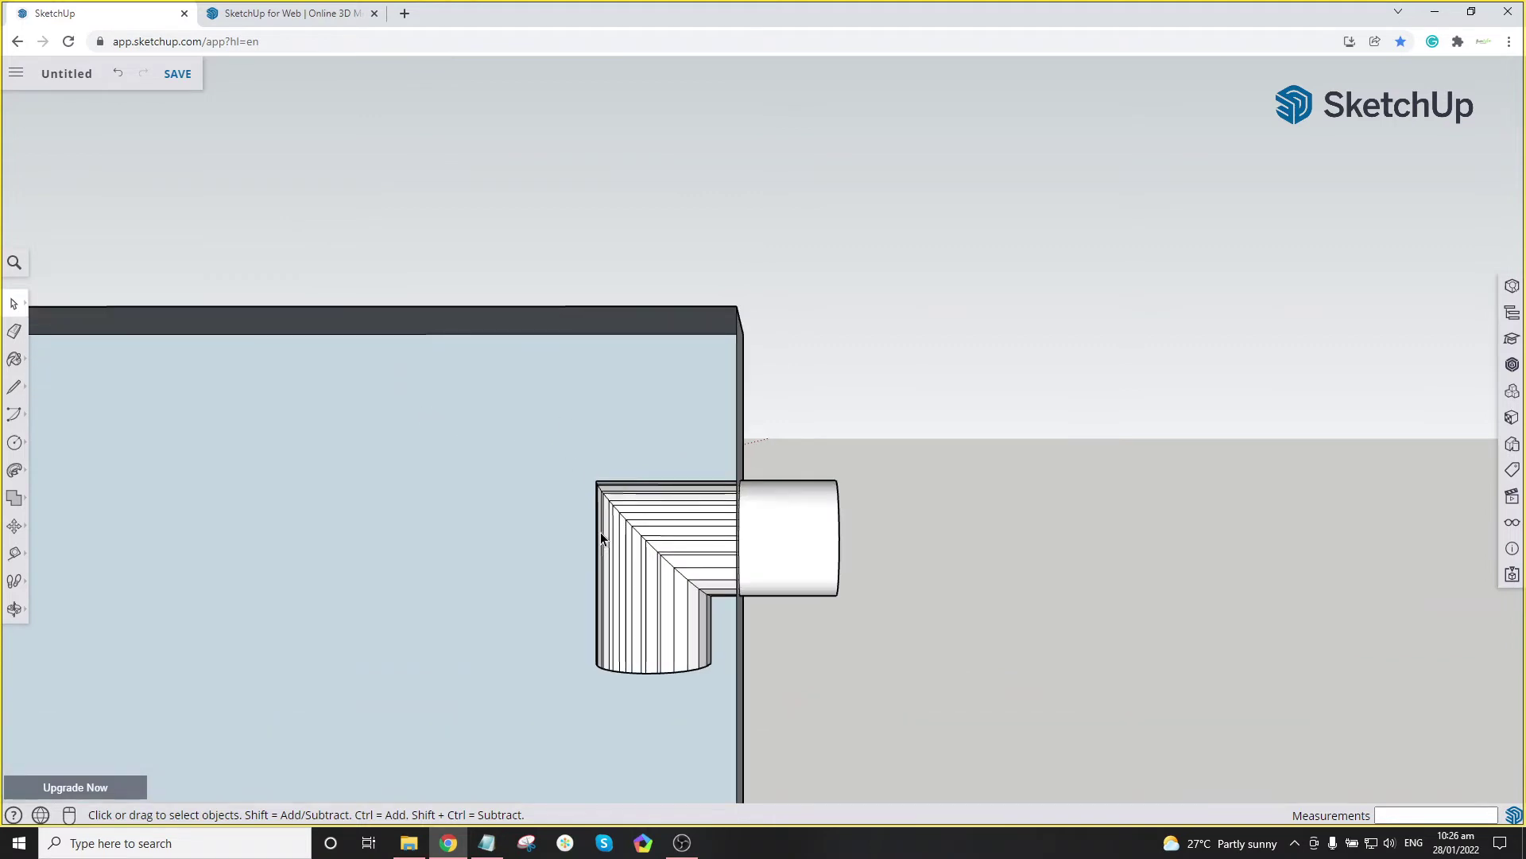
pyautogui.scroll(-4, 548, 509)
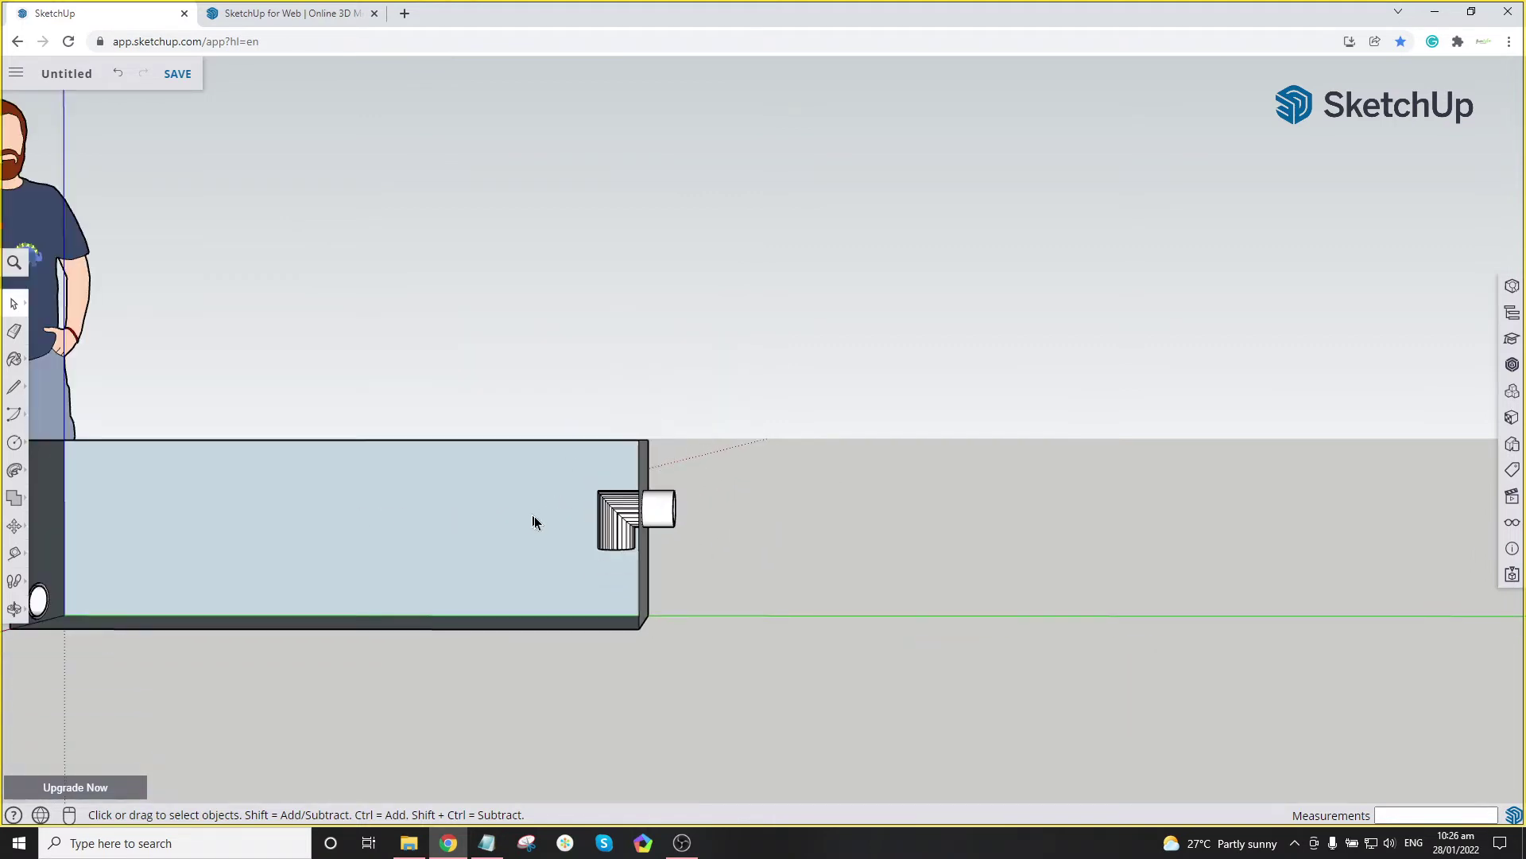
# Step: Draw a horizontal line across the box's back face from its far vertical edge to just short of the elbow
pyautogui.press('l')
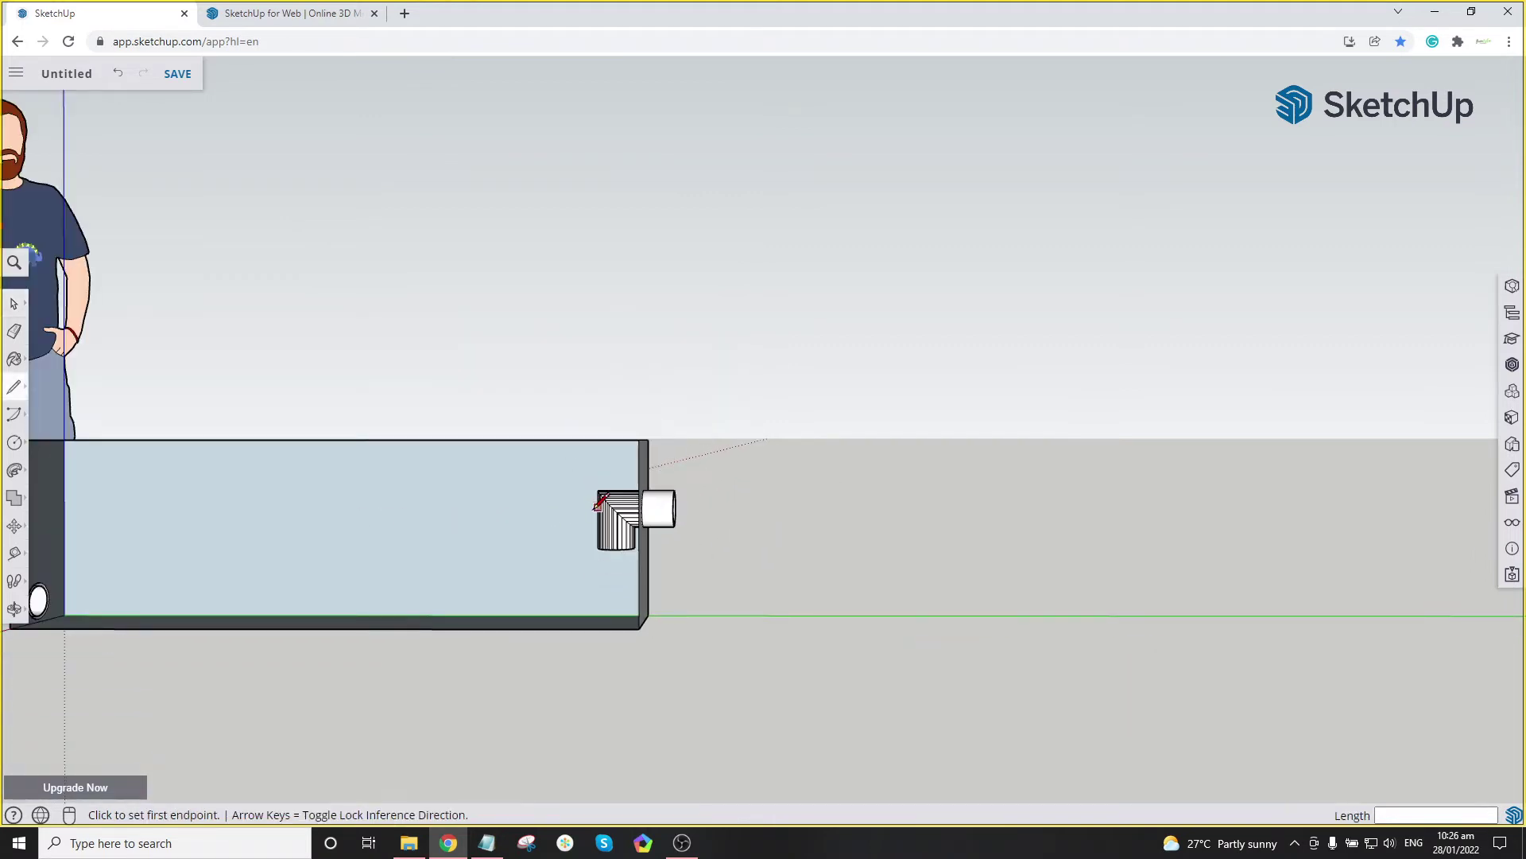
pyautogui.click(64, 504)
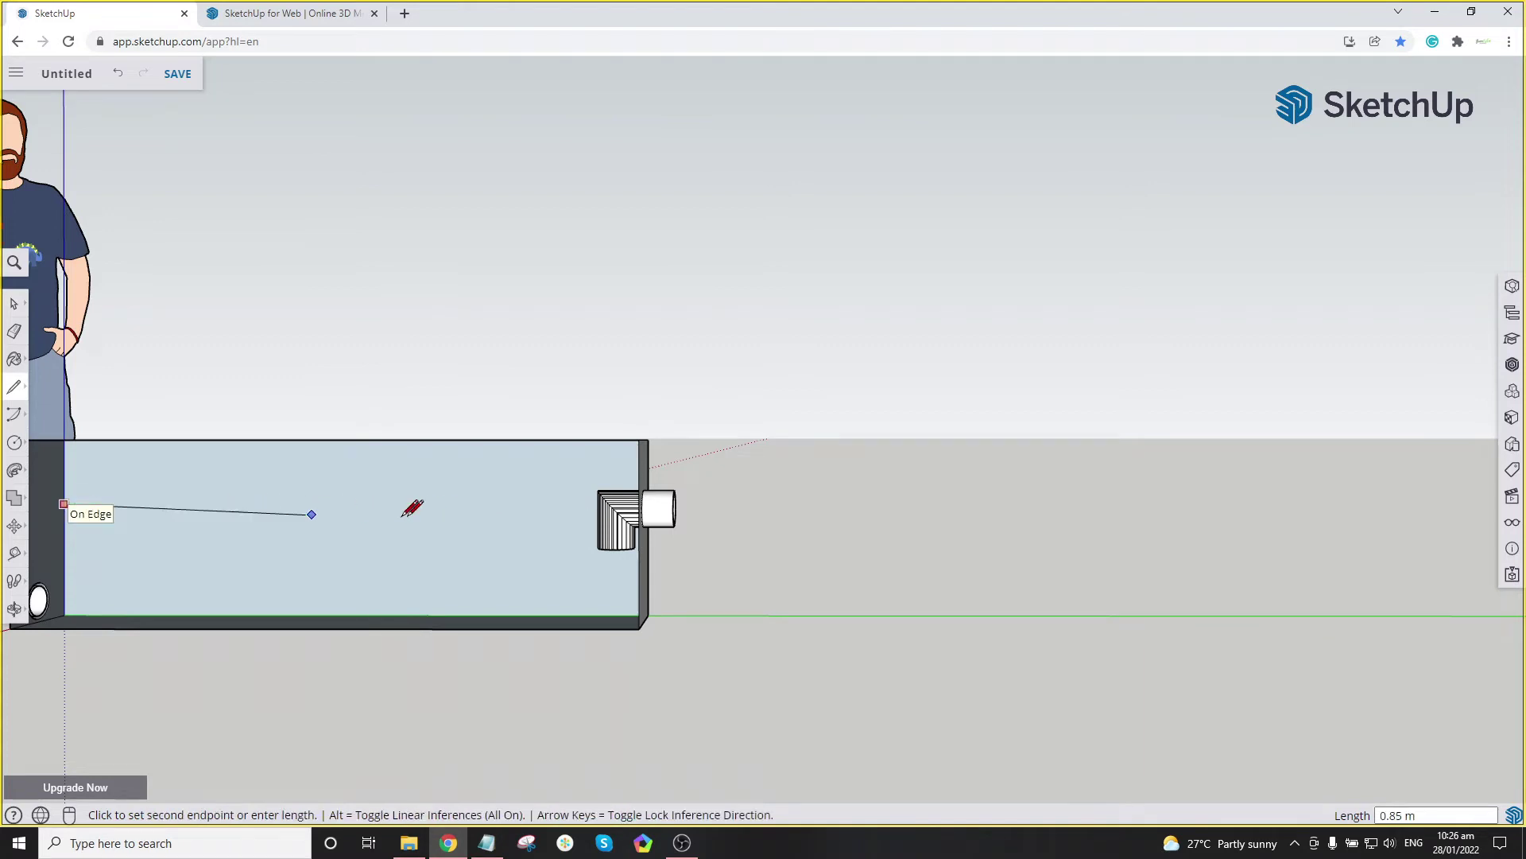
pyautogui.click(595, 503)
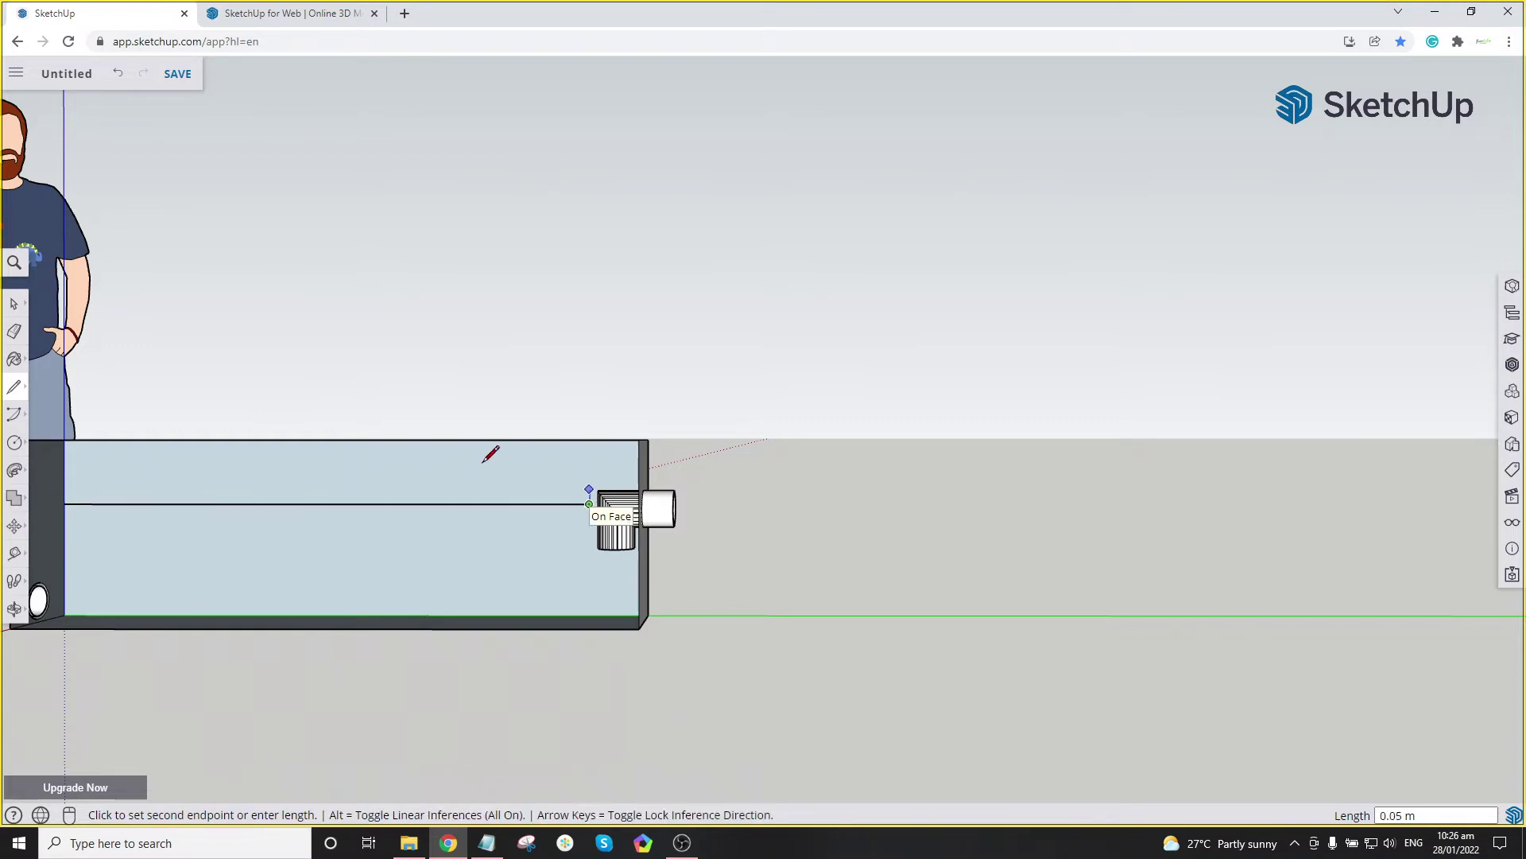
pyautogui.scroll(2, 525, 469)
pyautogui.press('space')
pyautogui.scroll(-3, 386, 518)
pyautogui.scroll(2, 509, 525)
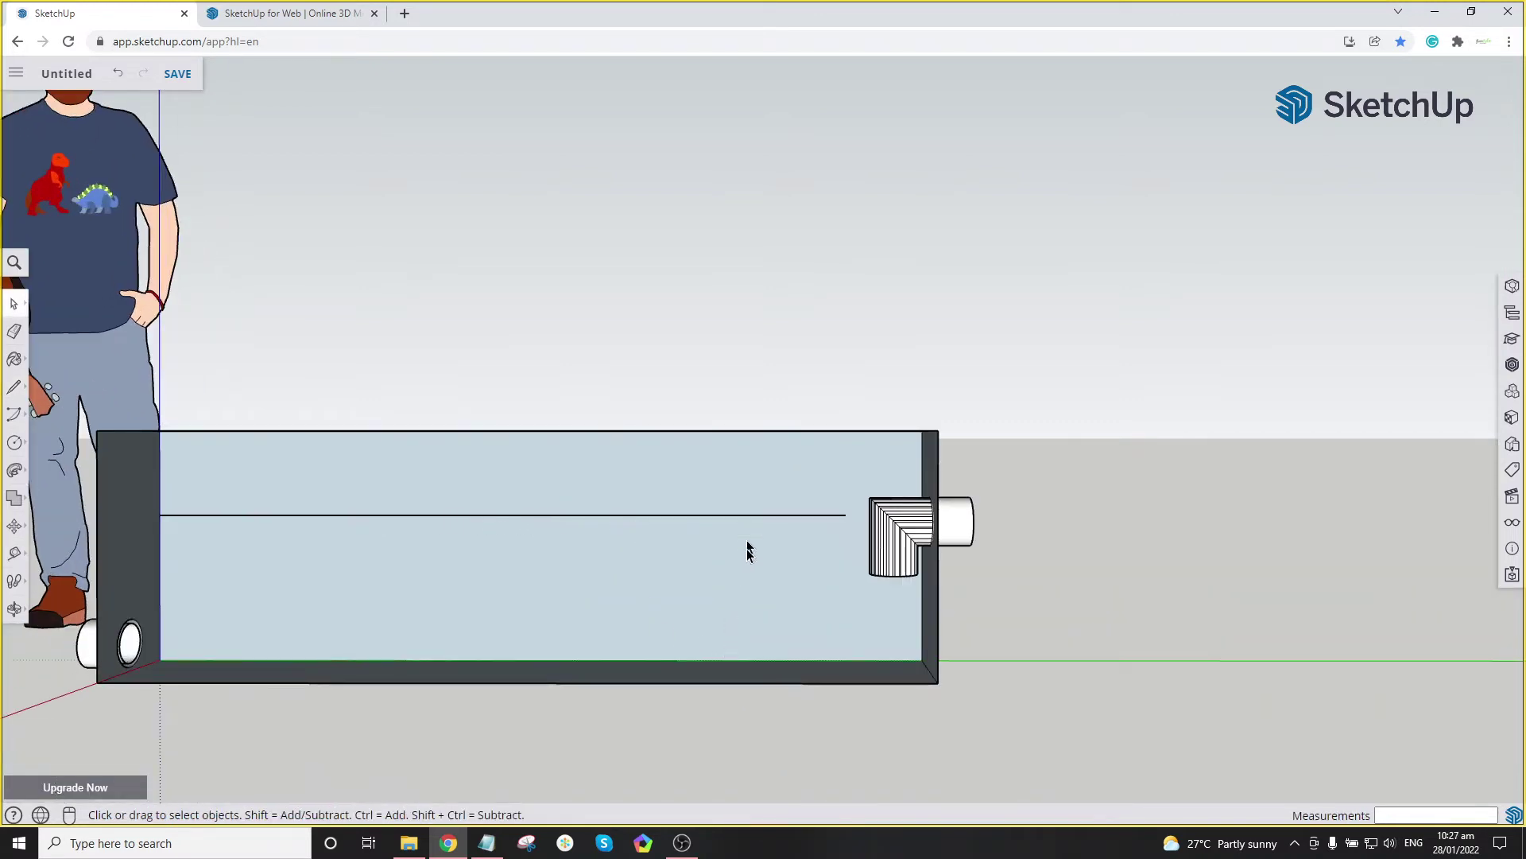
# Step: Try moving the horizontal line vertically on the back face, and set it down at its original height
pyautogui.click(726, 459)
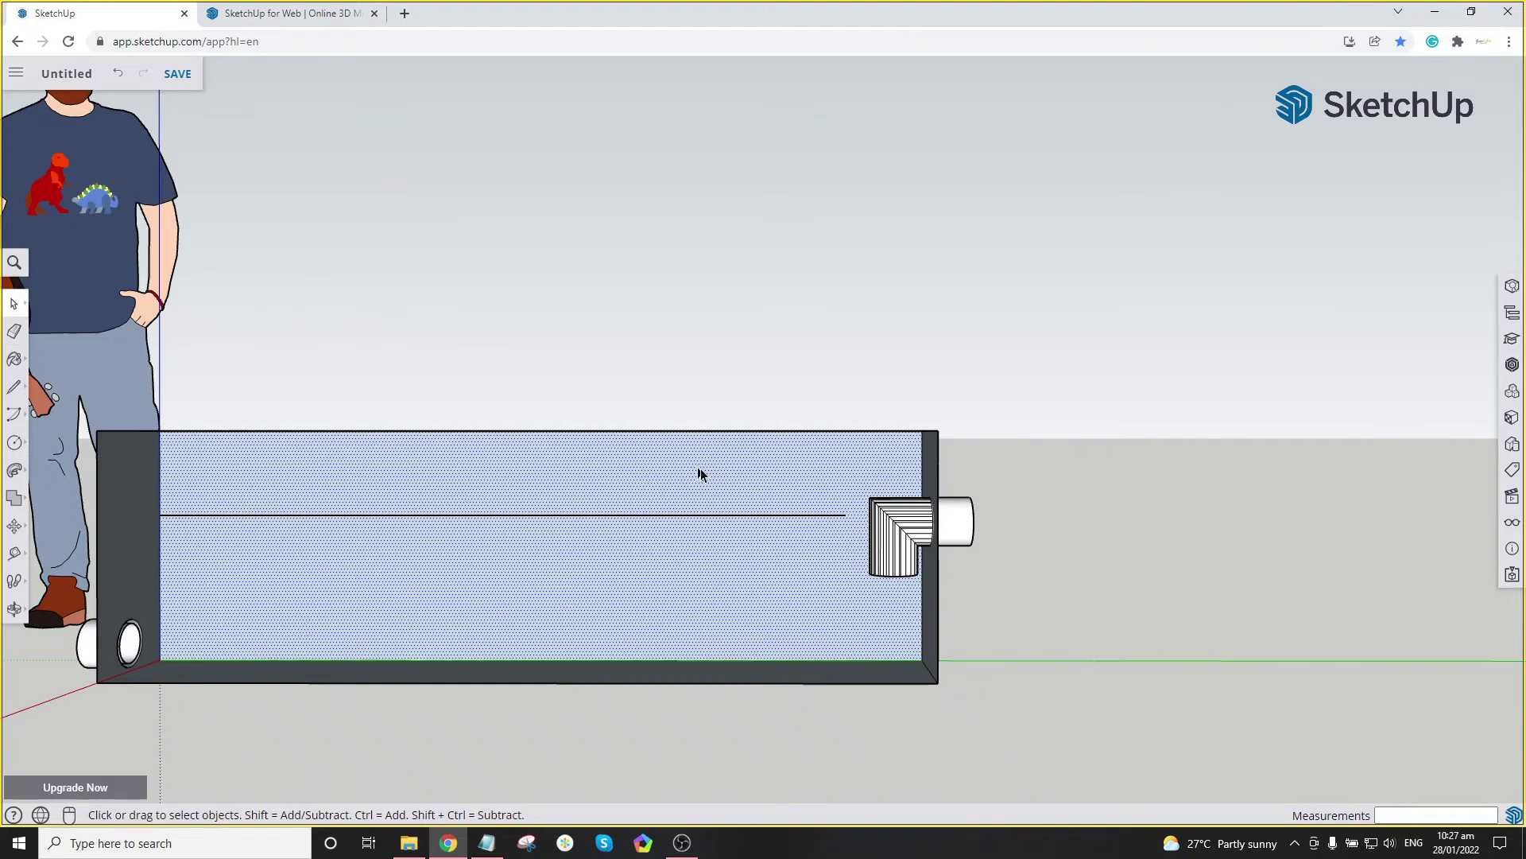
pyautogui.click(1093, 533)
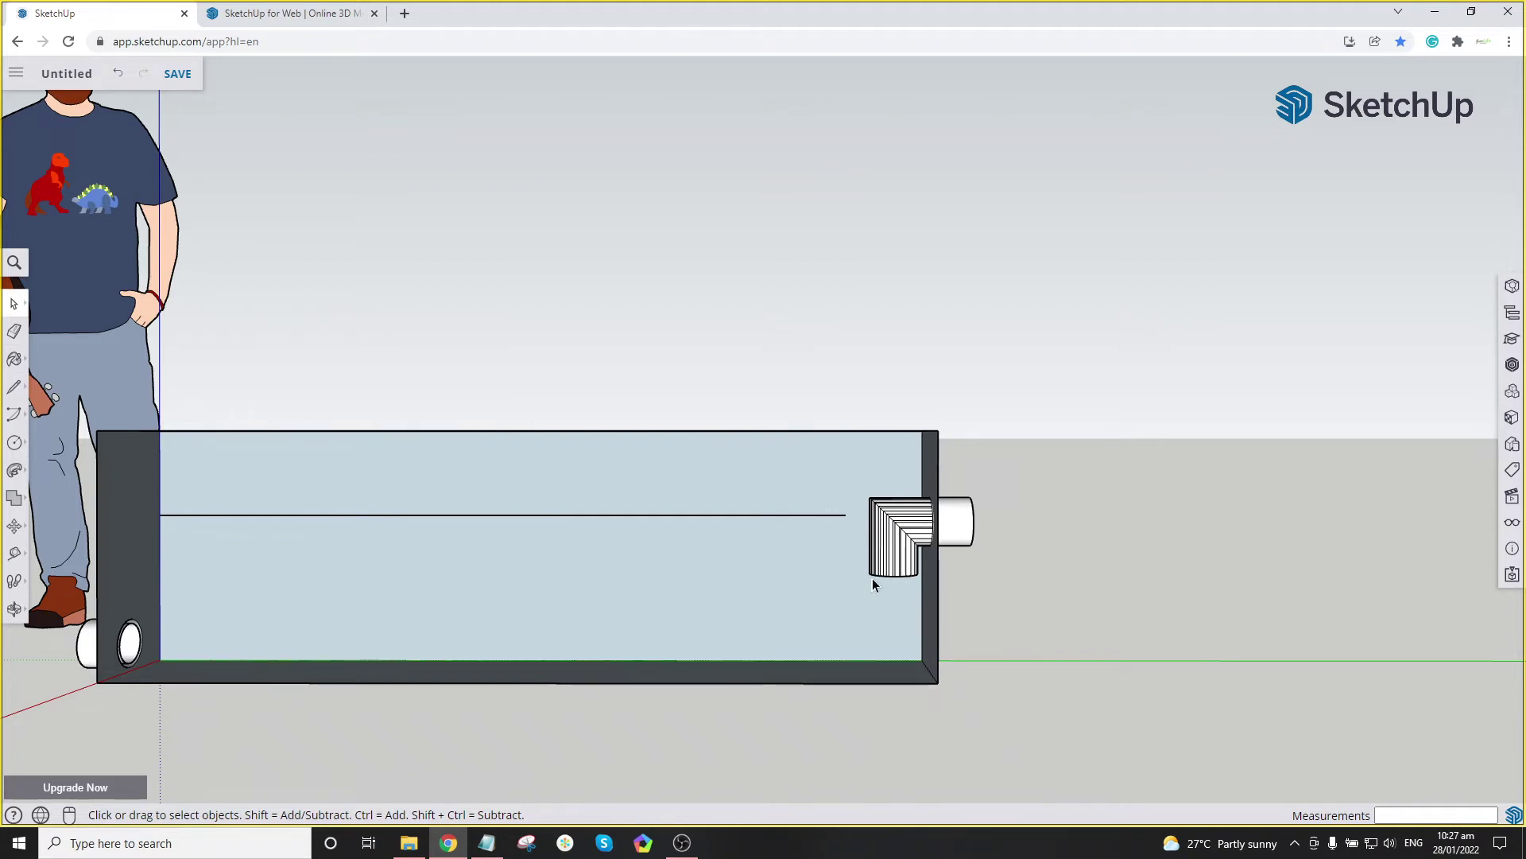
pyautogui.click(679, 518)
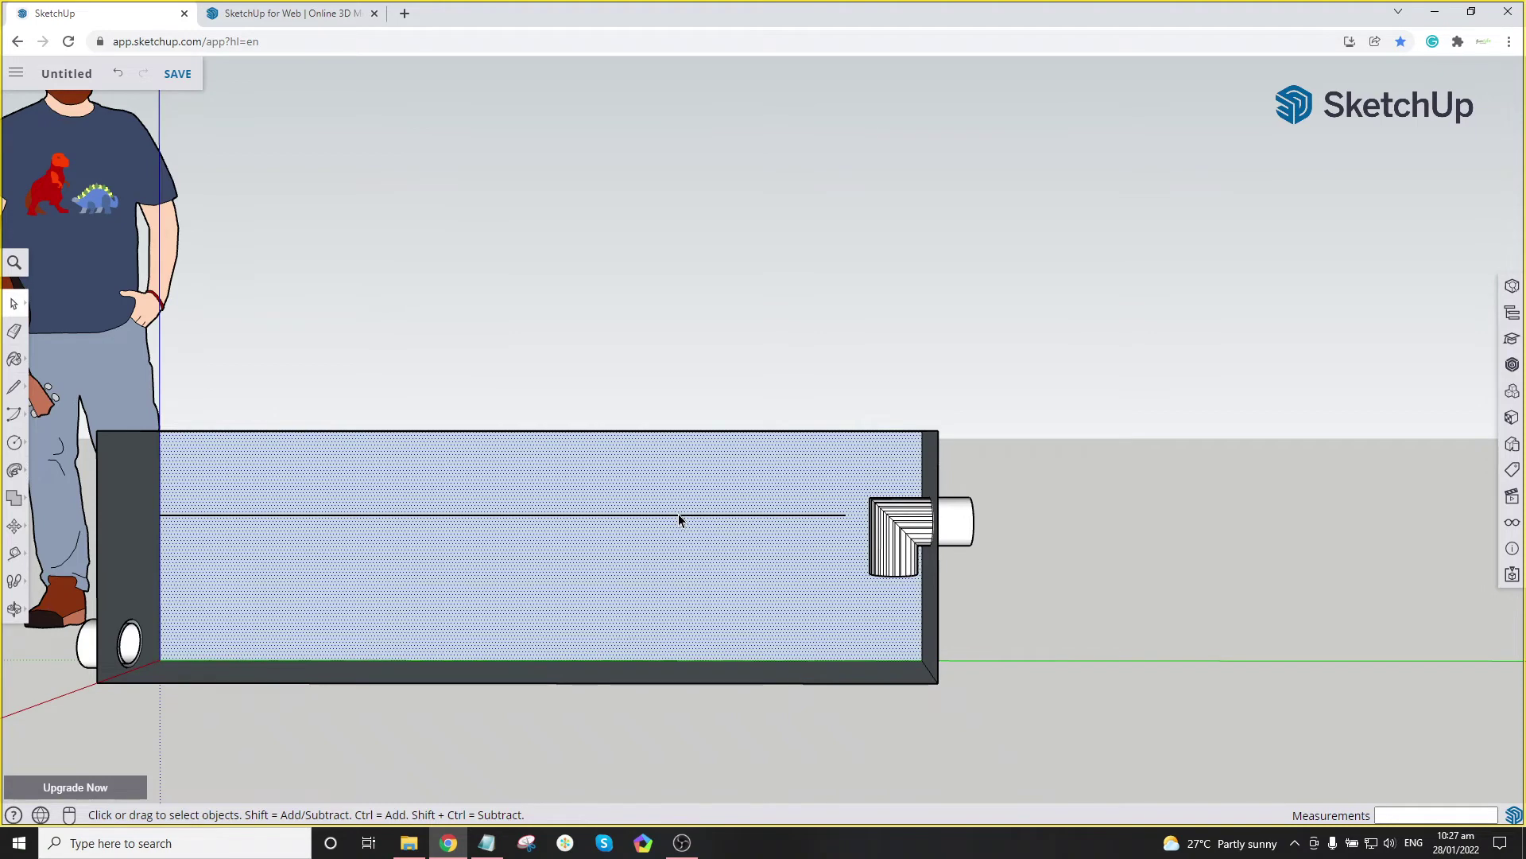
pyautogui.click(677, 515)
pyautogui.press('m')
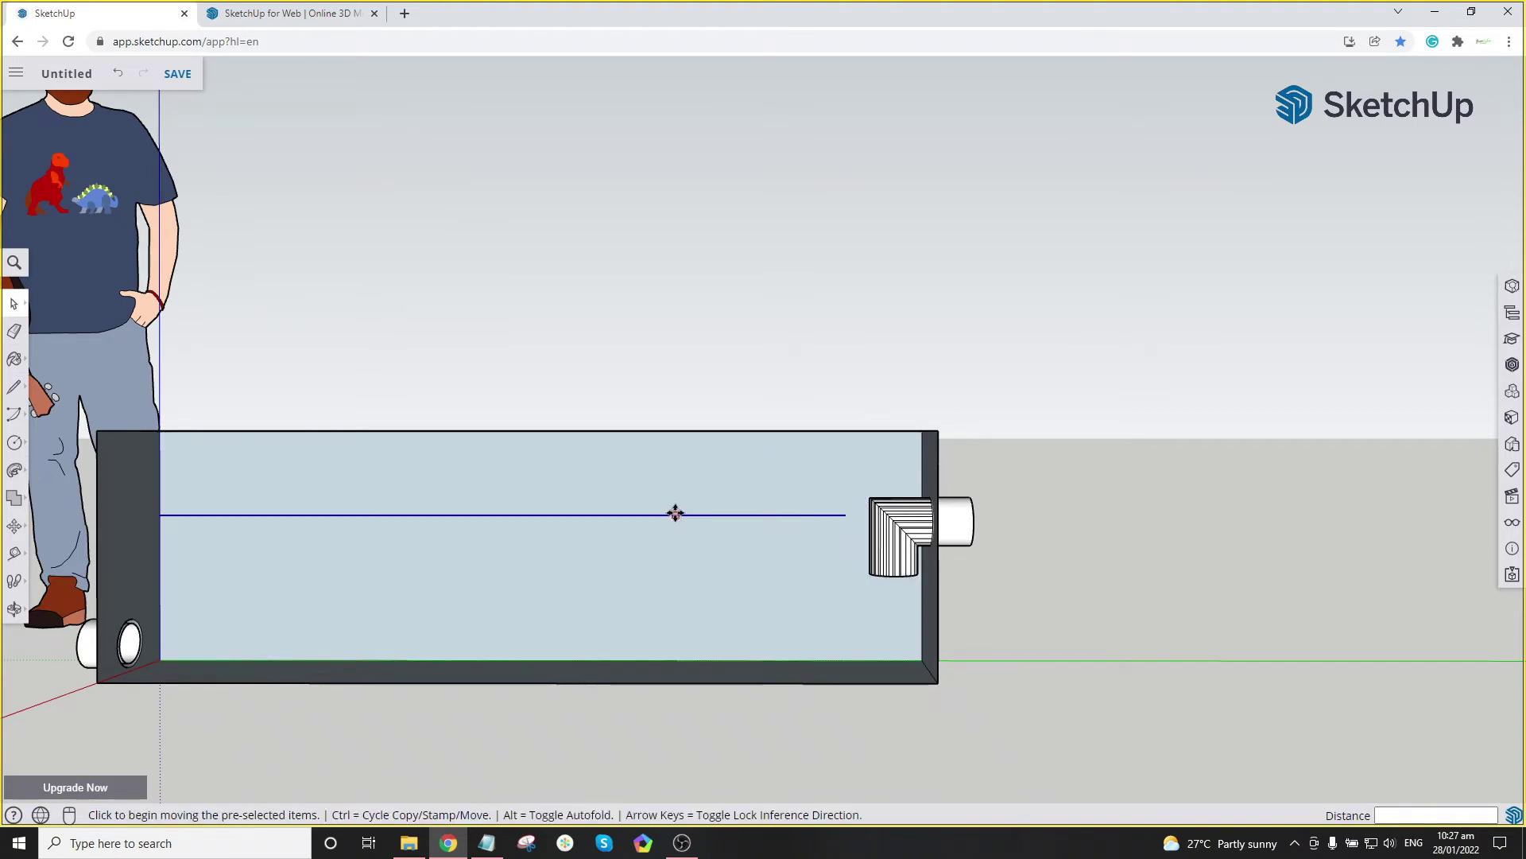
pyautogui.click(676, 517)
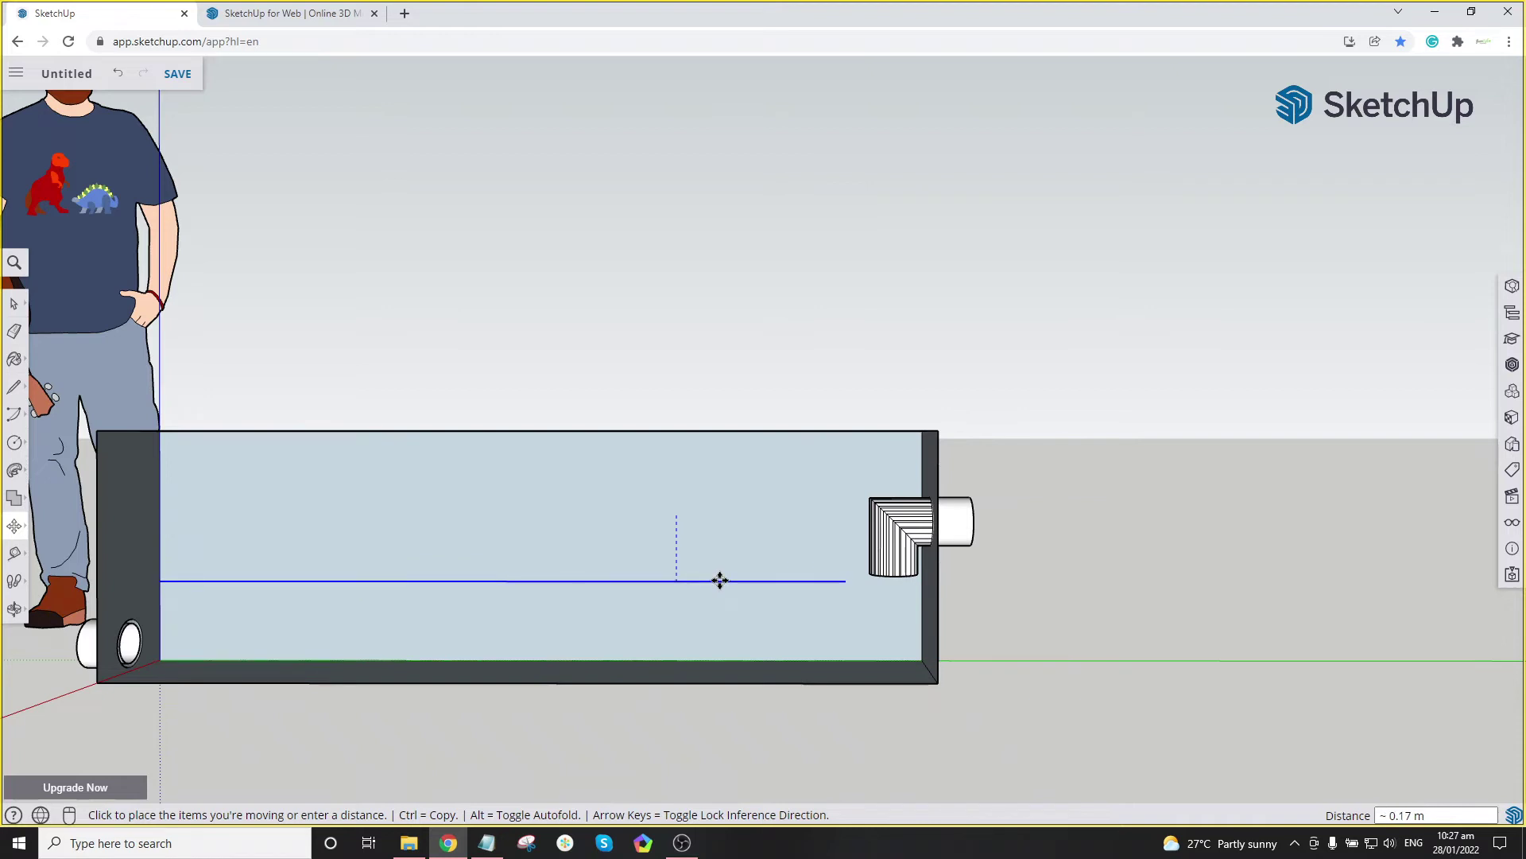
pyautogui.click(716, 517)
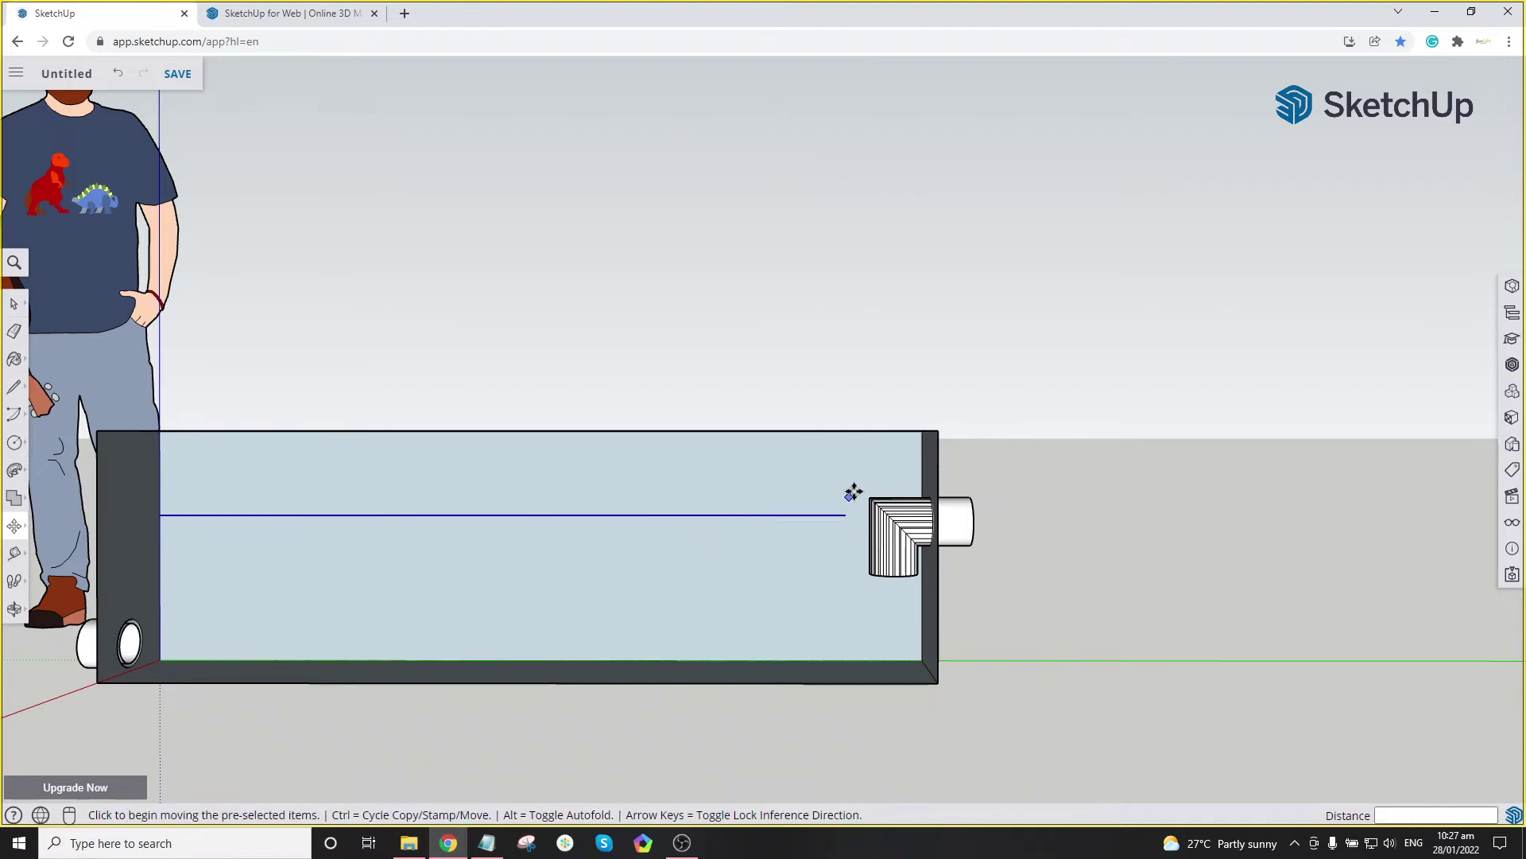
pyautogui.scroll(-3, 922, 560)
pyautogui.press('space')
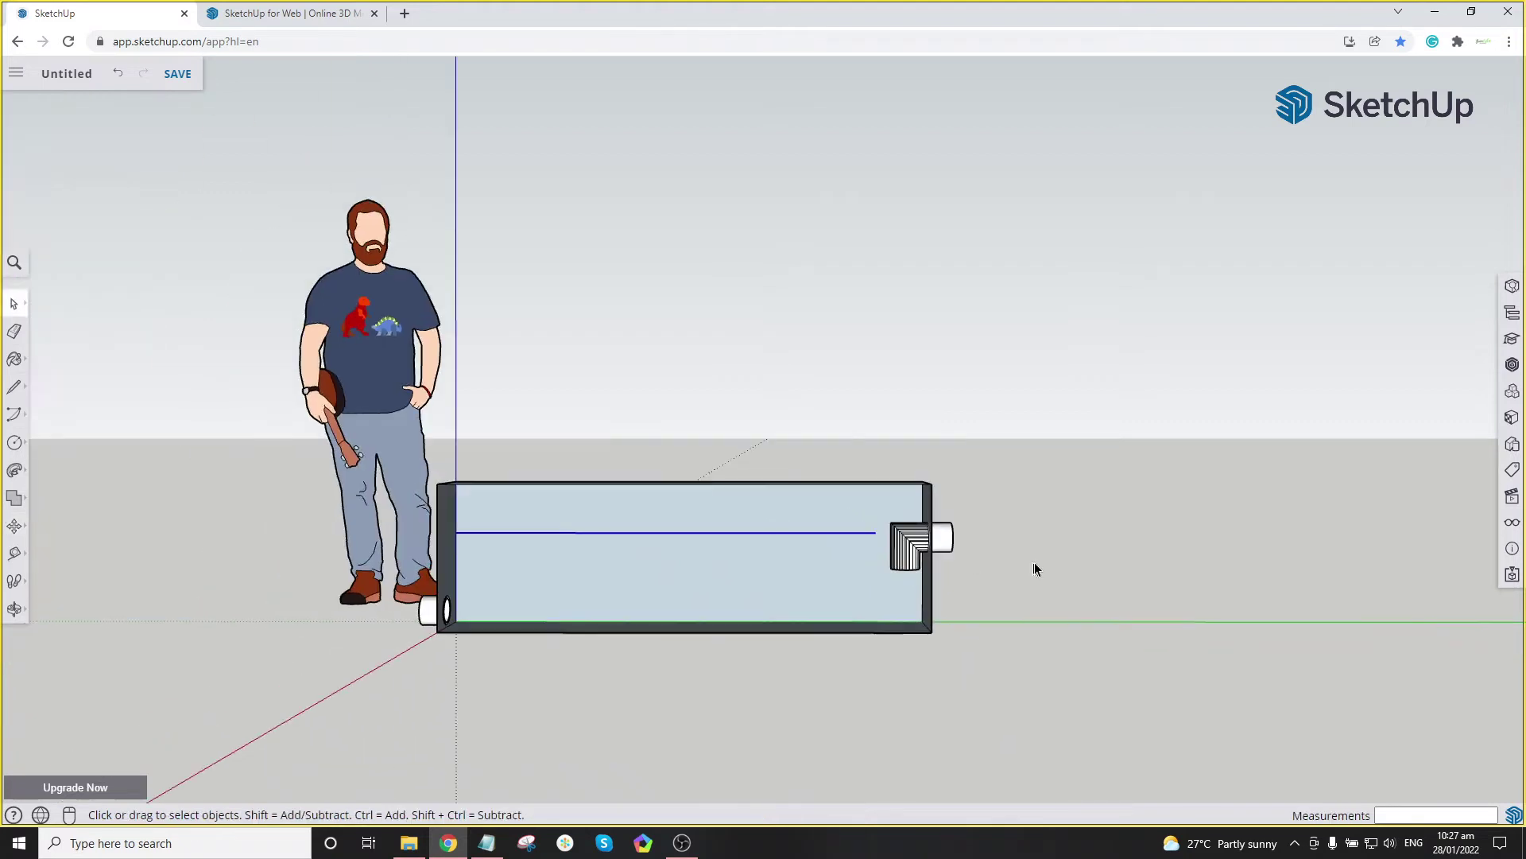
pyautogui.scroll(3, 1035, 566)
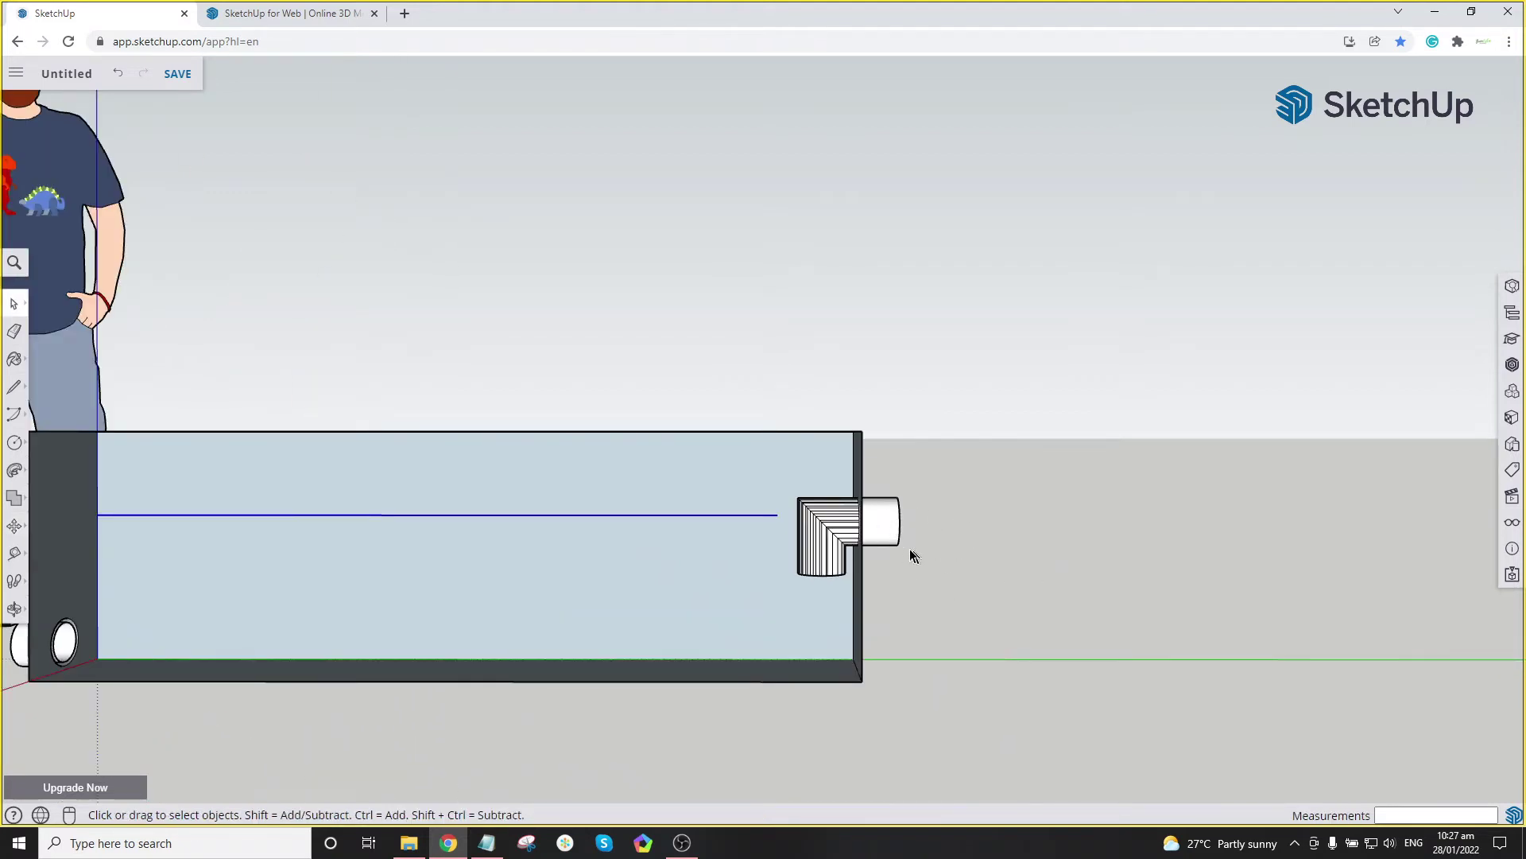
pyautogui.press('t')
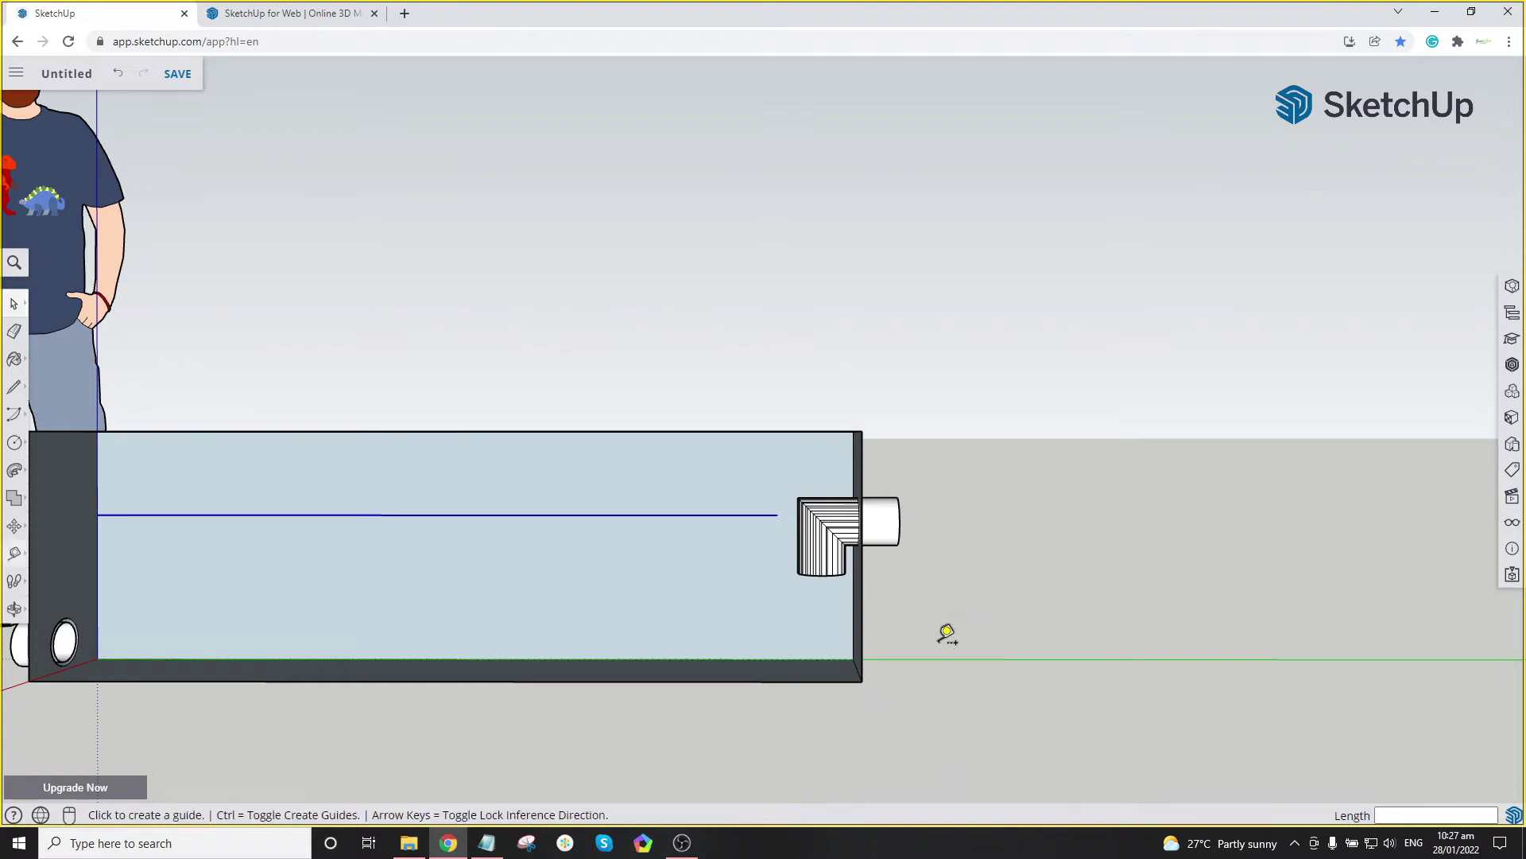
pyautogui.click(936, 676)
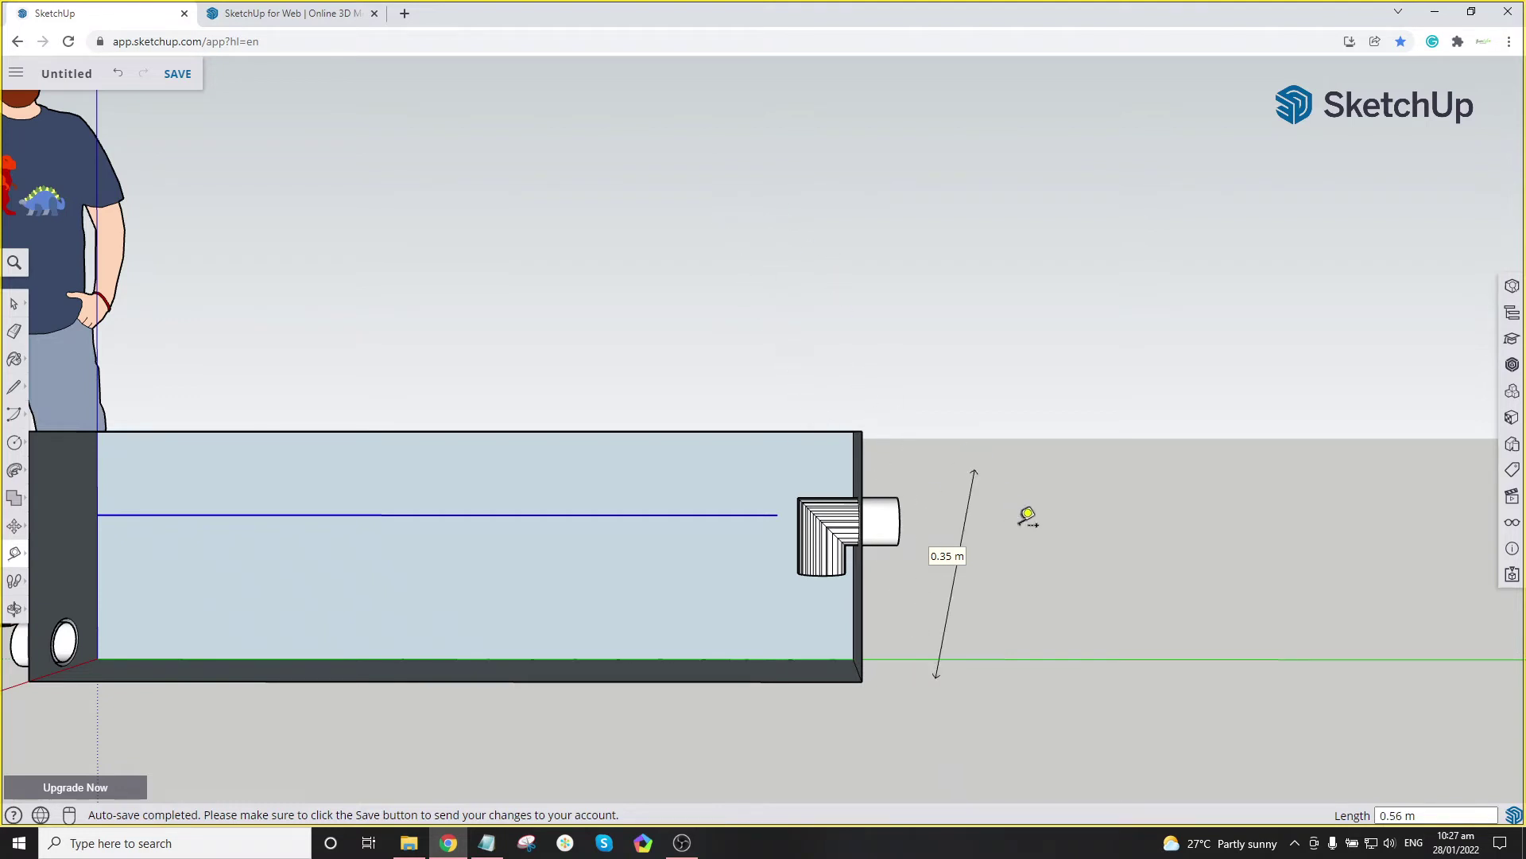
pyautogui.press('Escape')
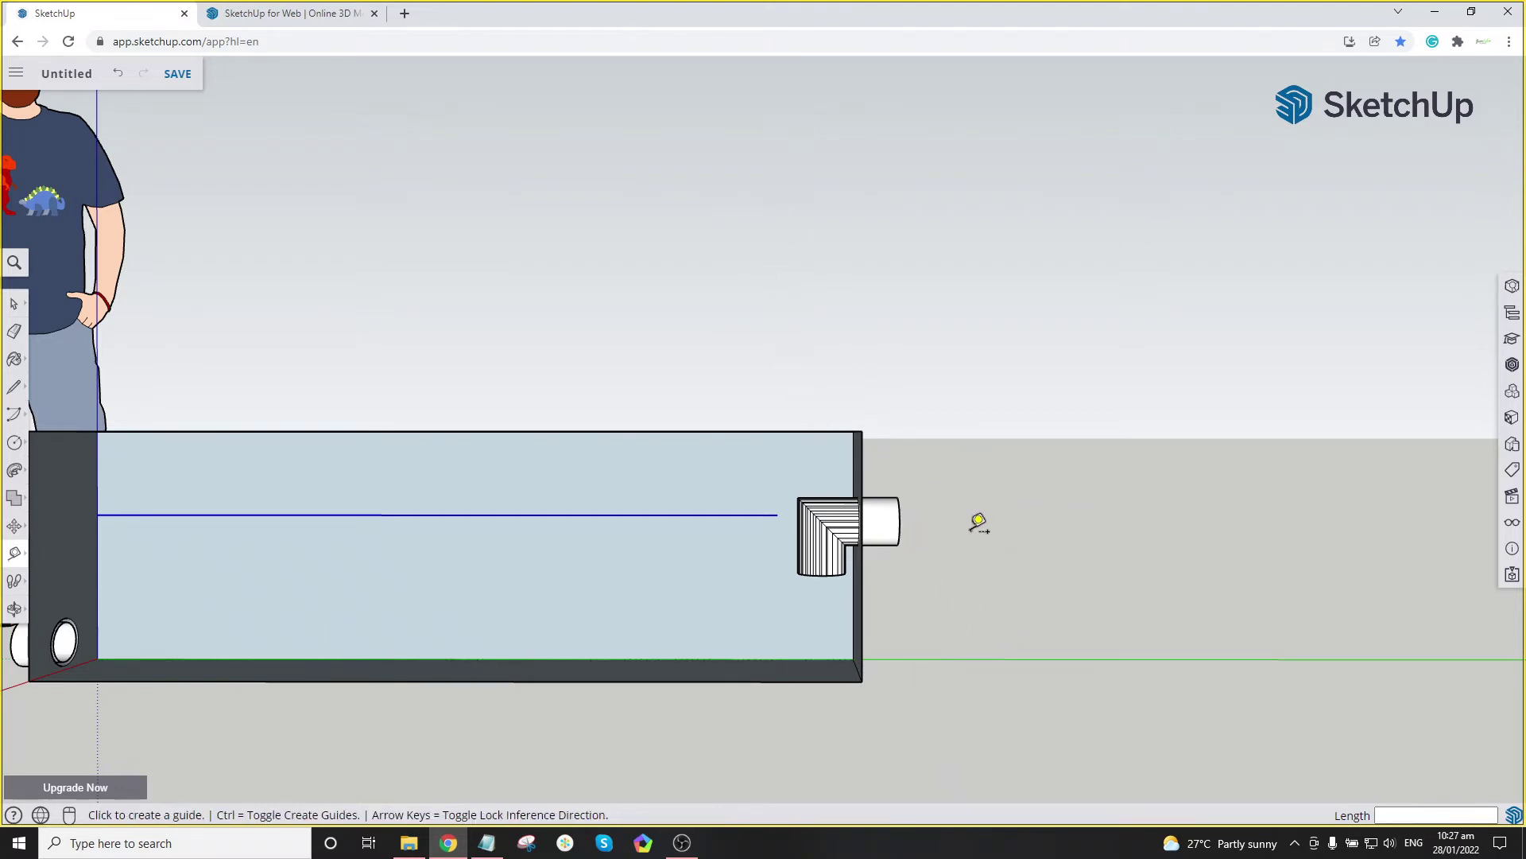
# Step: Erase the horizontal level line from the box's back face
pyautogui.press('space')
pyautogui.scroll(-3, 966, 536)
pyautogui.scroll(2, 722, 540)
pyautogui.scroll(3, 722, 540)
pyautogui.press('e')
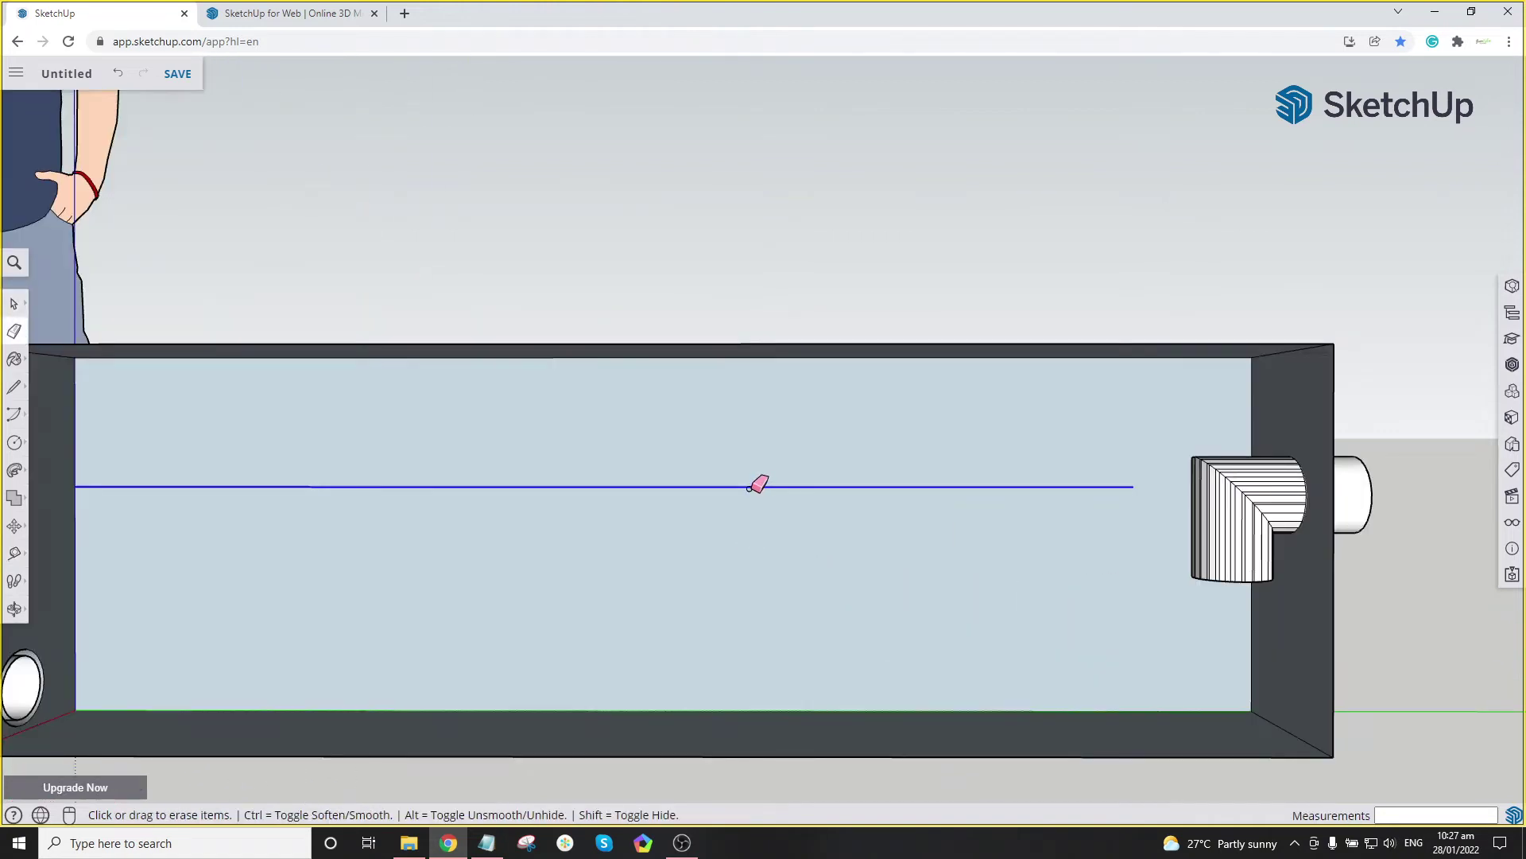
pyautogui.click(756, 482)
pyautogui.scroll(-4, 756, 482)
pyautogui.scroll(2, 908, 487)
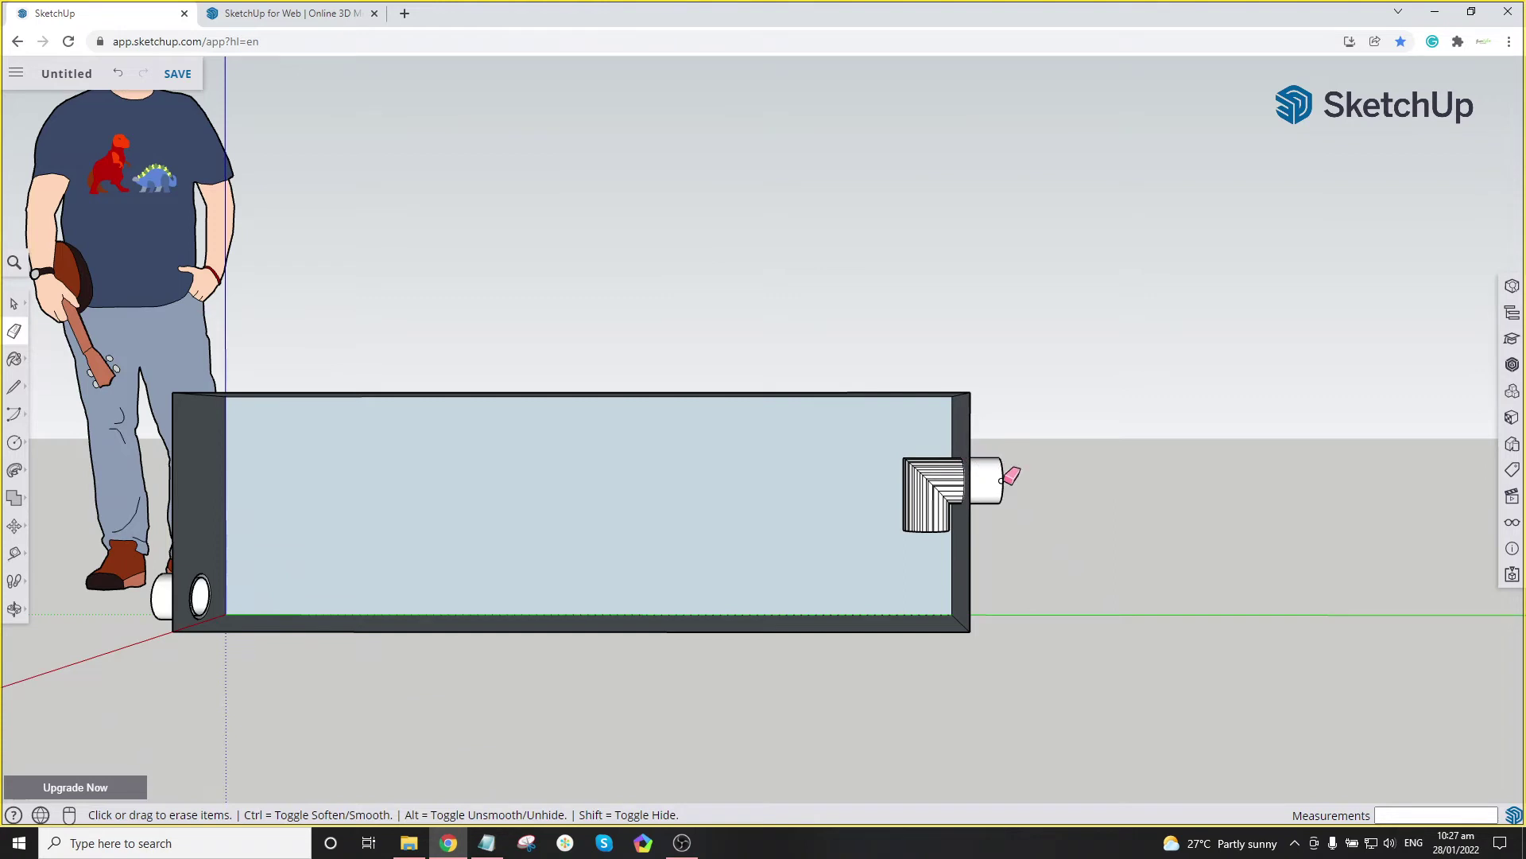
pyautogui.scroll(4, 978, 477)
pyautogui.press('space')
pyautogui.click(974, 481)
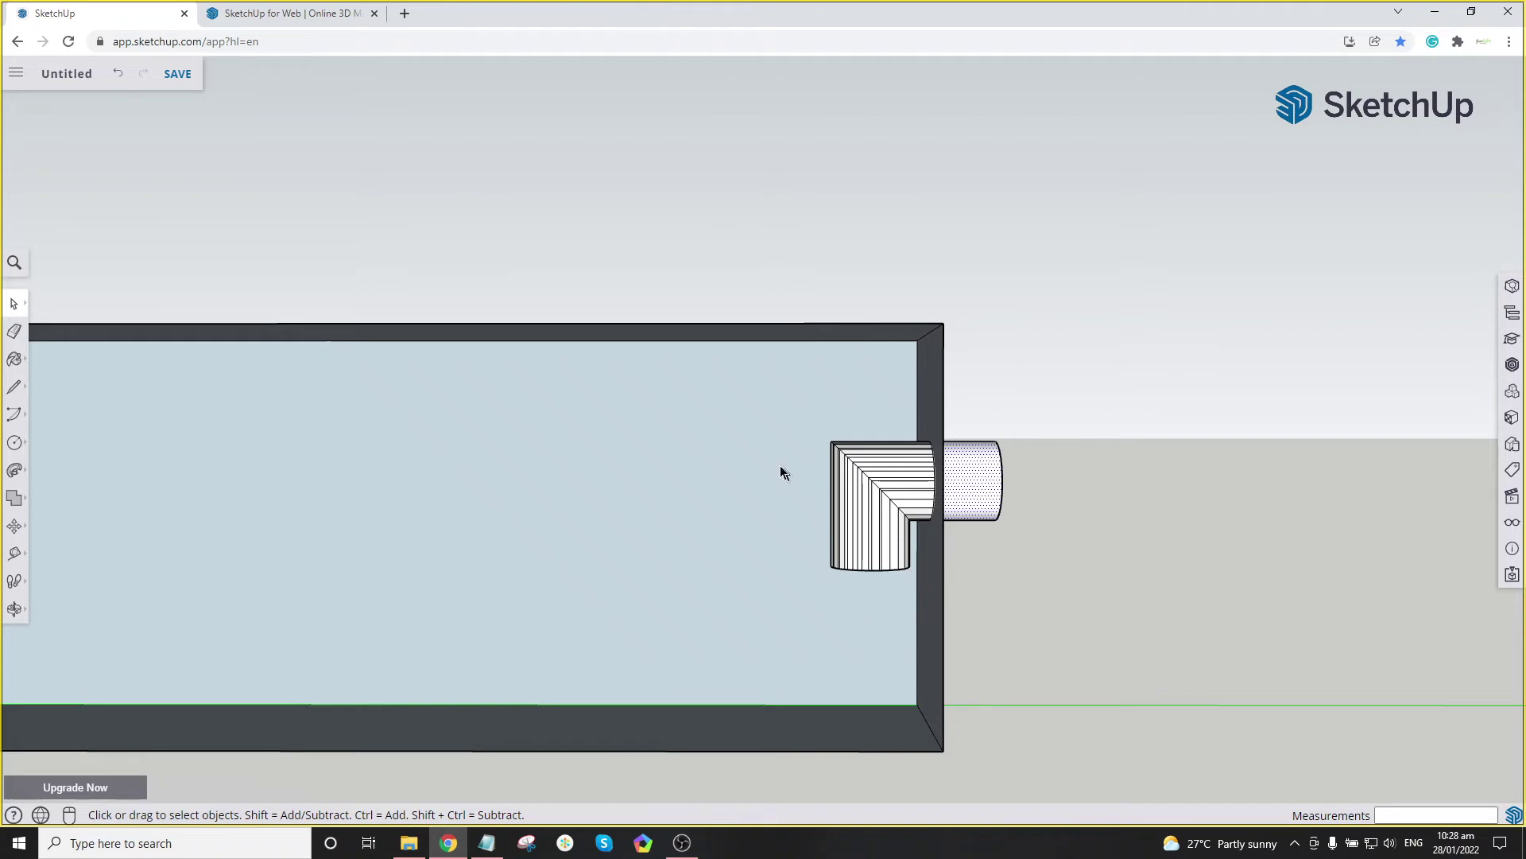
pyautogui.press('Escape')
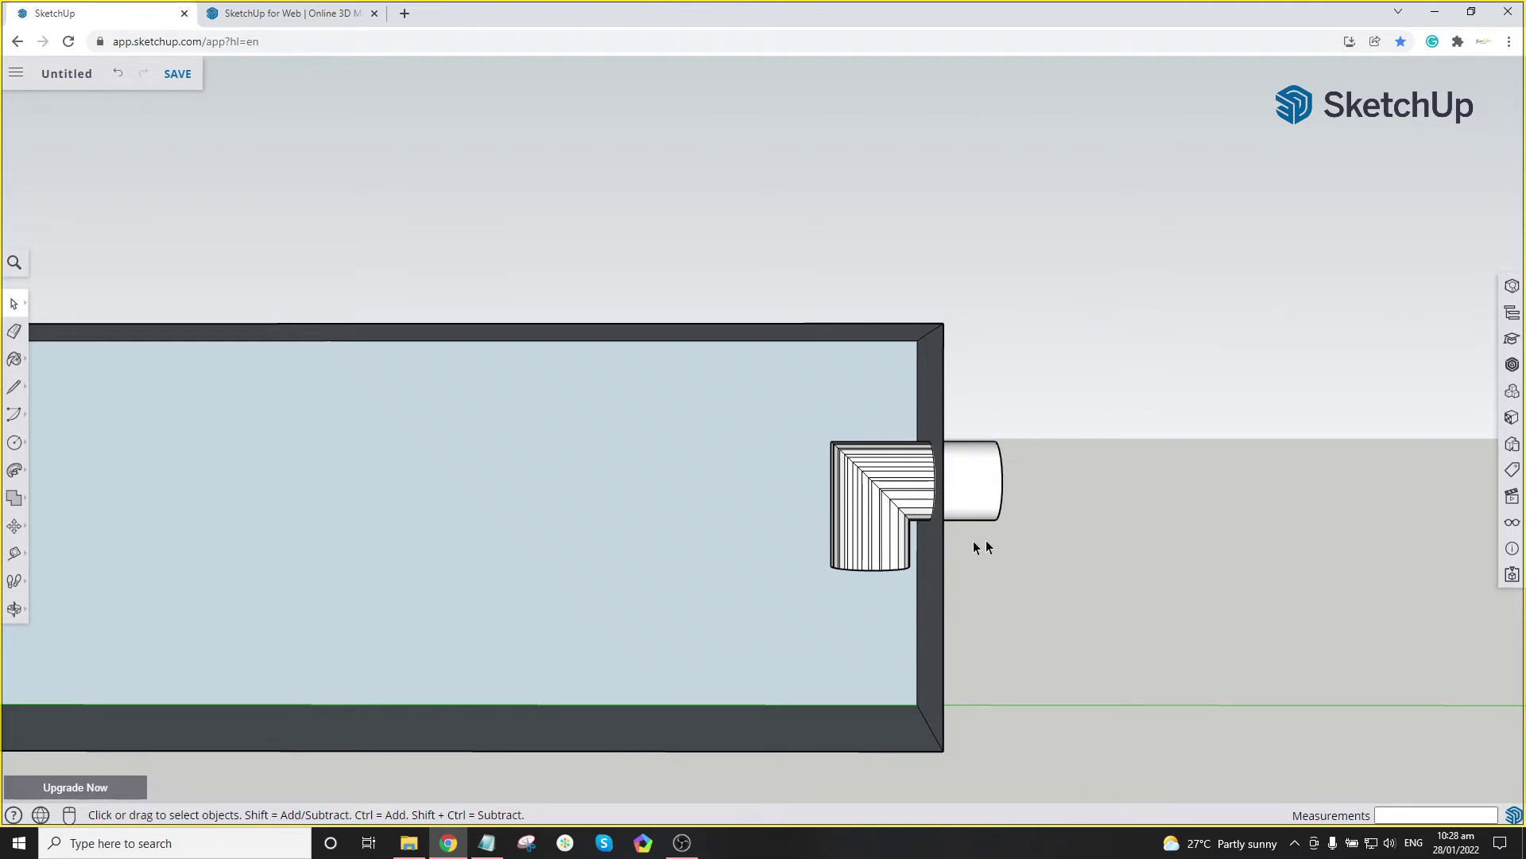
pyautogui.scroll(-5, 899, 588)
pyautogui.scroll(6, 807, 566)
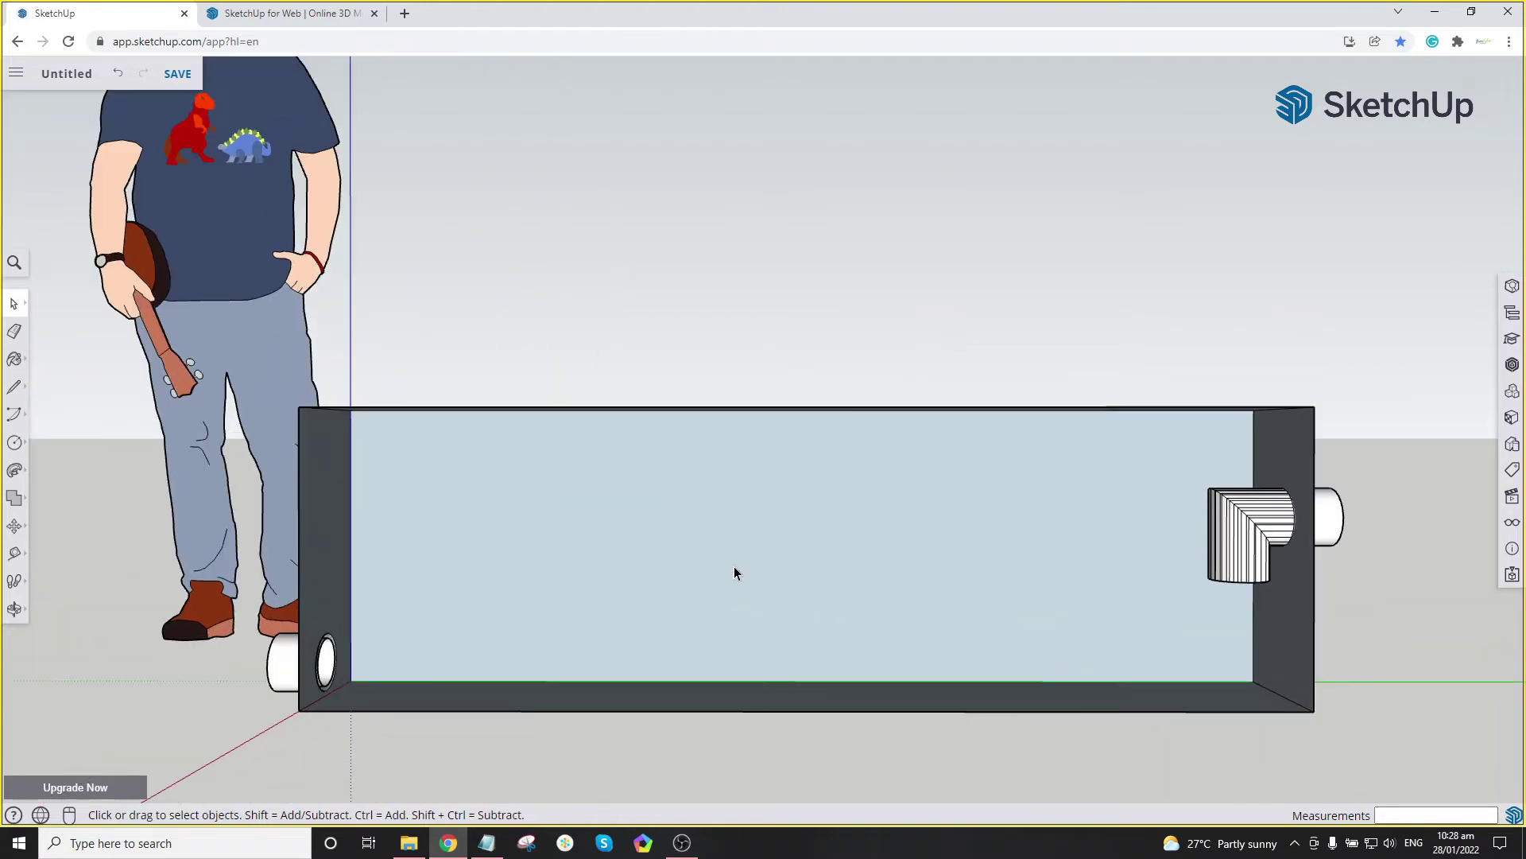
pyautogui.scroll(-3, 734, 571)
pyautogui.rightClick(811, 539)
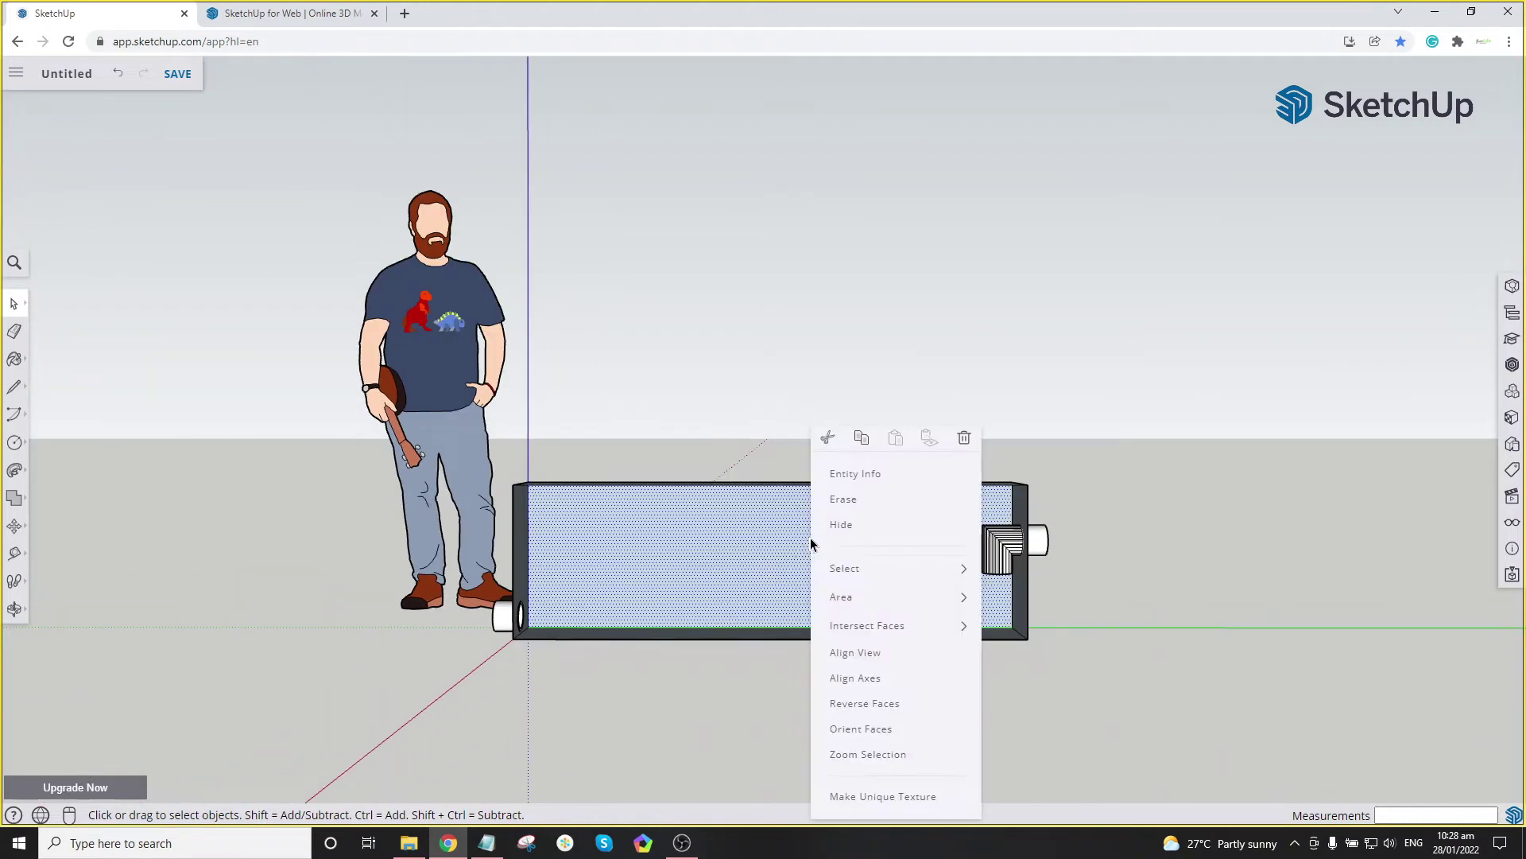
pyautogui.click(1266, 527)
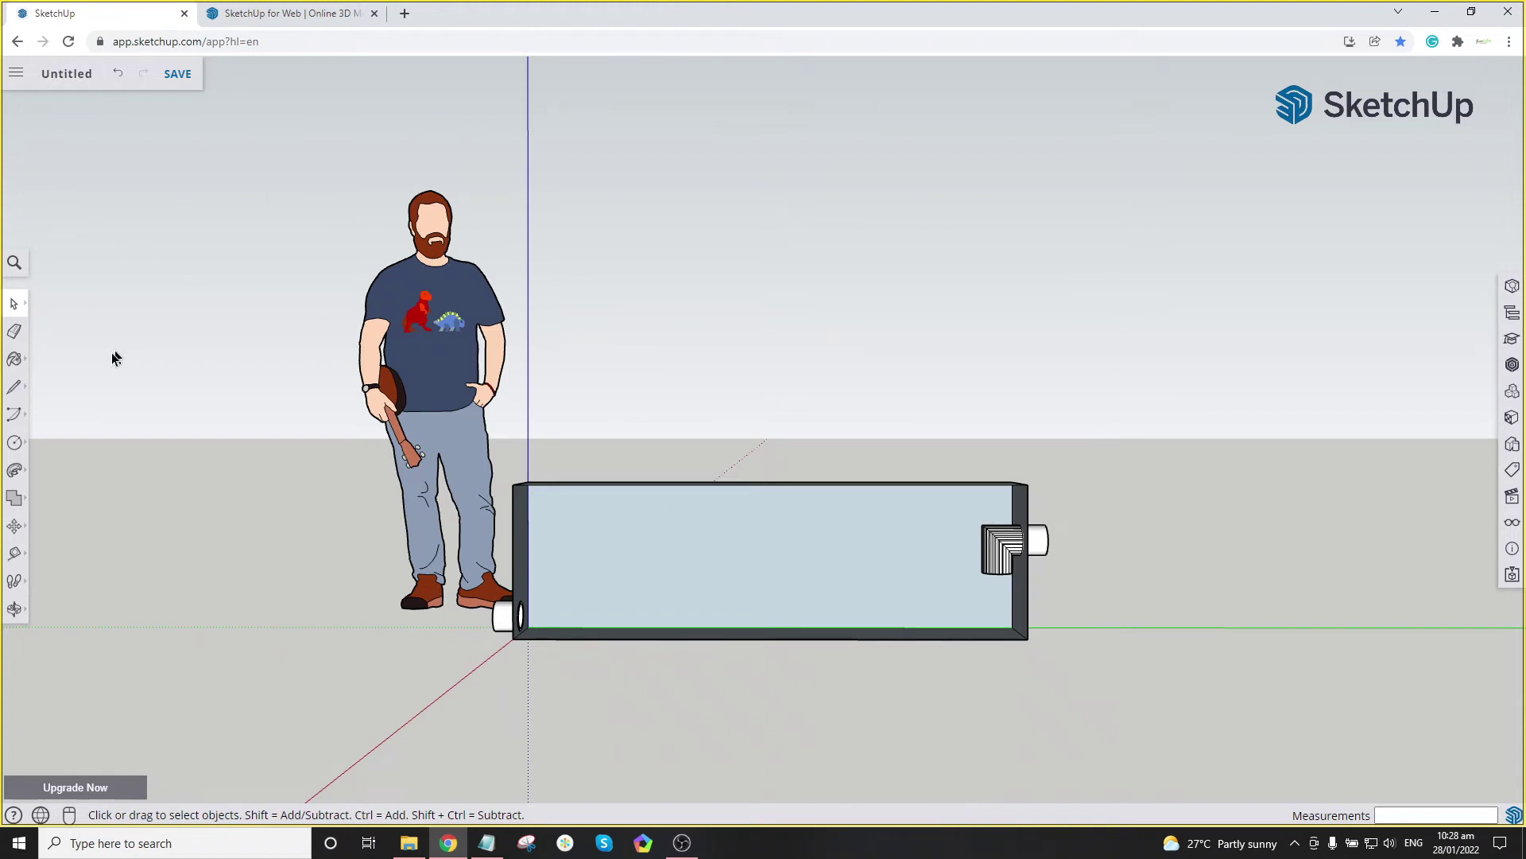
# Step: Look up commands starting with "un", dismiss the search, and undo to bring back the box's large front face
pyautogui.click(10, 260)
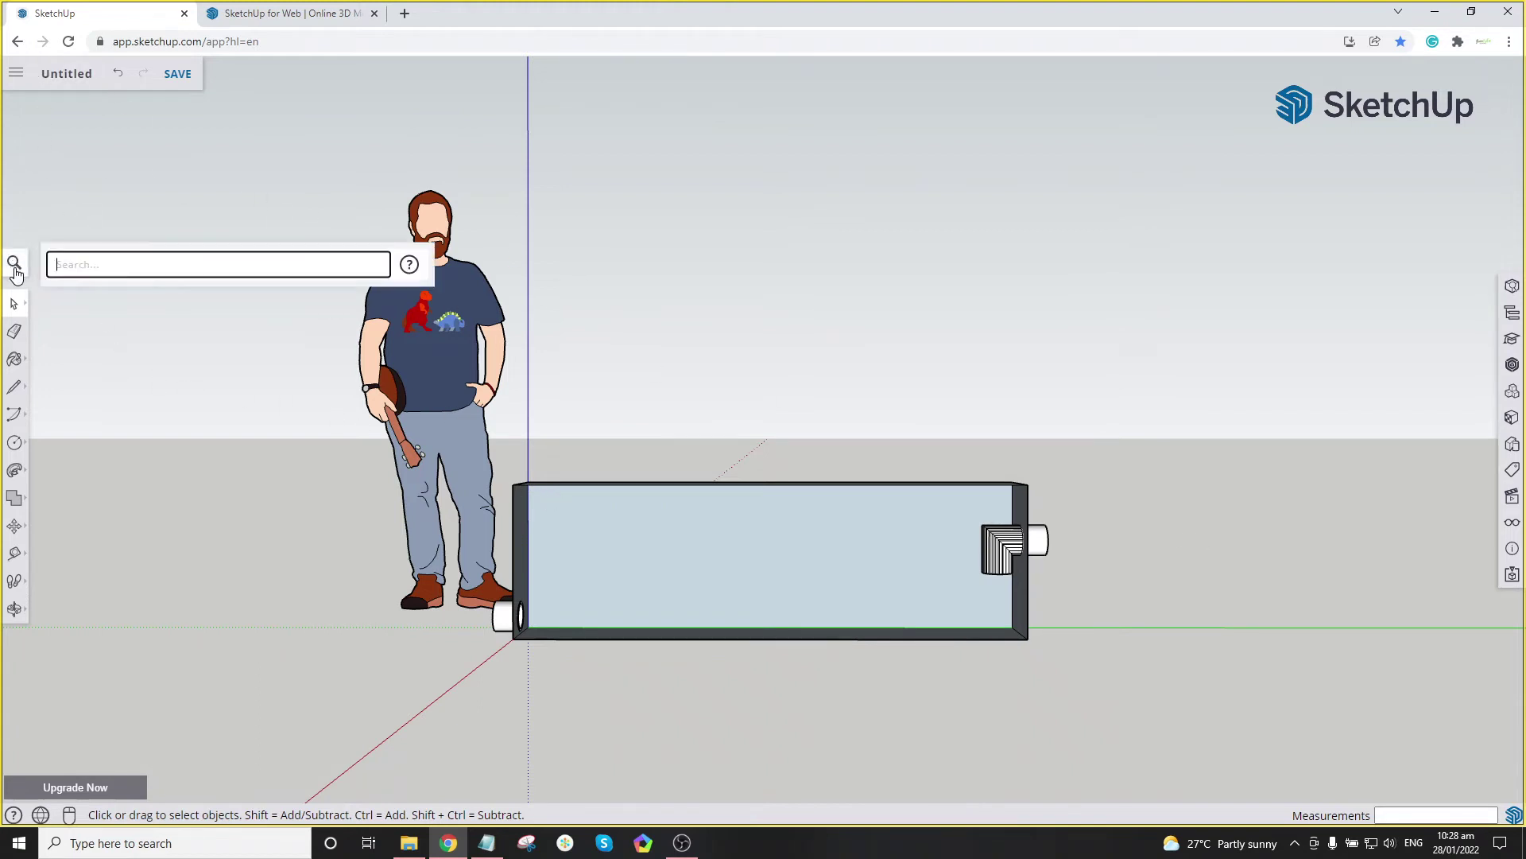
pyautogui.write('un')
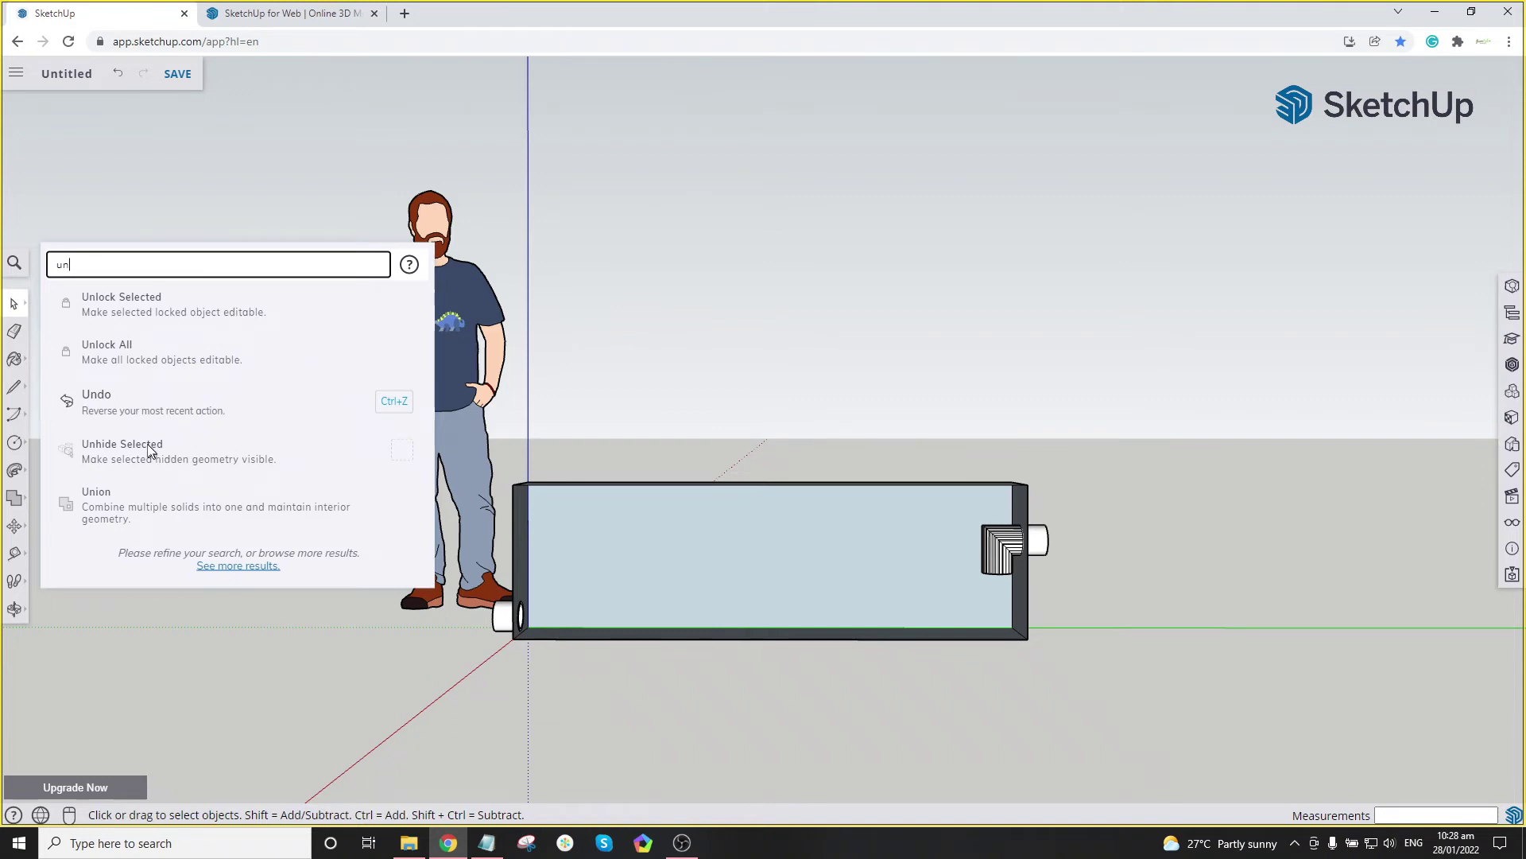
pyautogui.click(1202, 526)
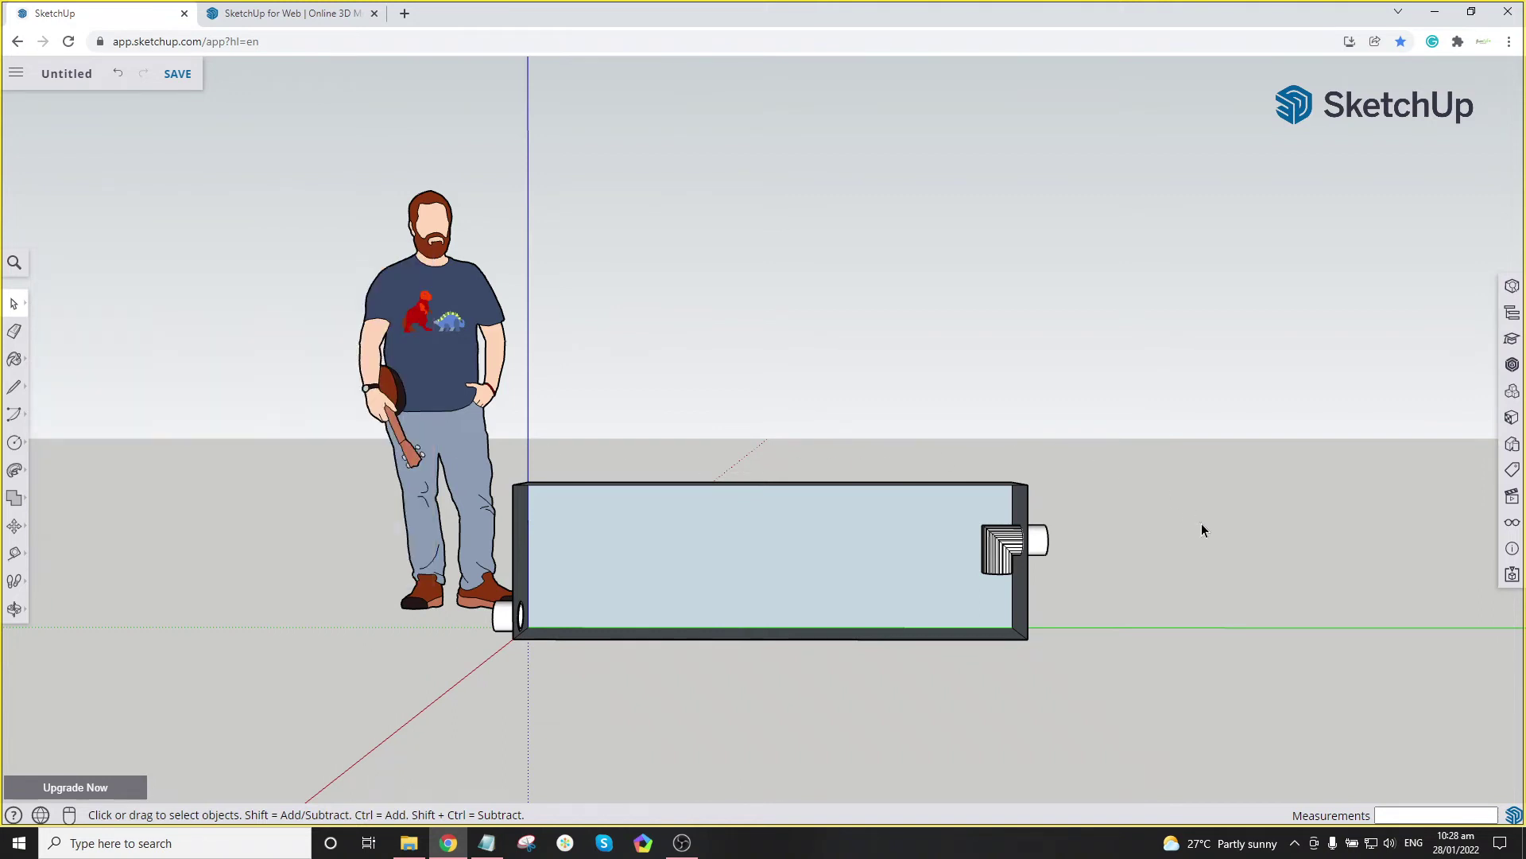
pyautogui.hotkey('ctrl', 'z')
pyautogui.scroll(5, 904, 554)
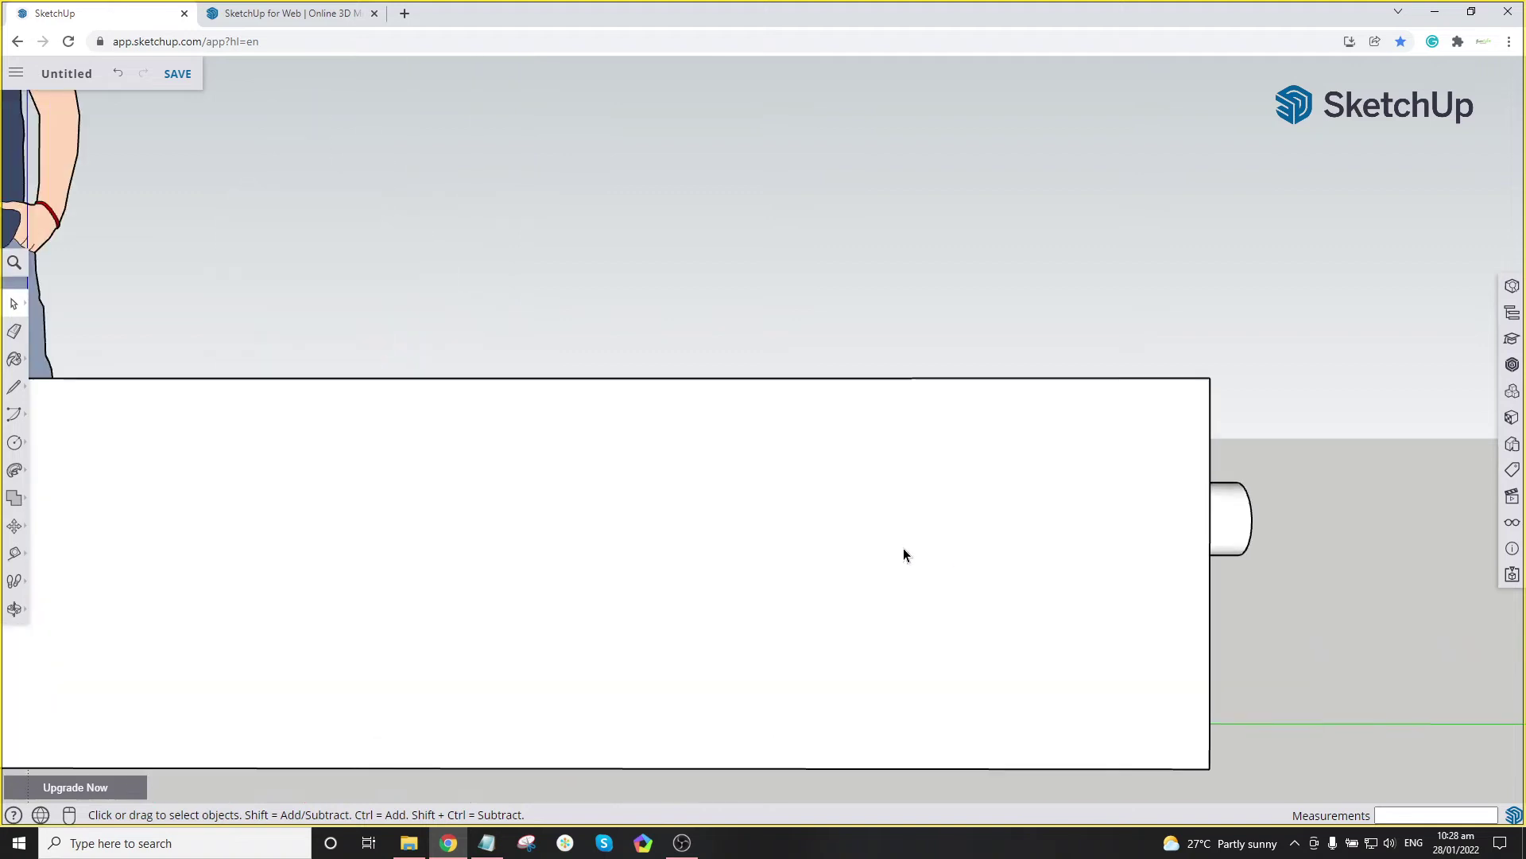
# Step: Start the Paint tool, try to browse the material library, and return to the model's own materials
pyautogui.scroll(-4, 872, 545)
pyautogui.press('b')
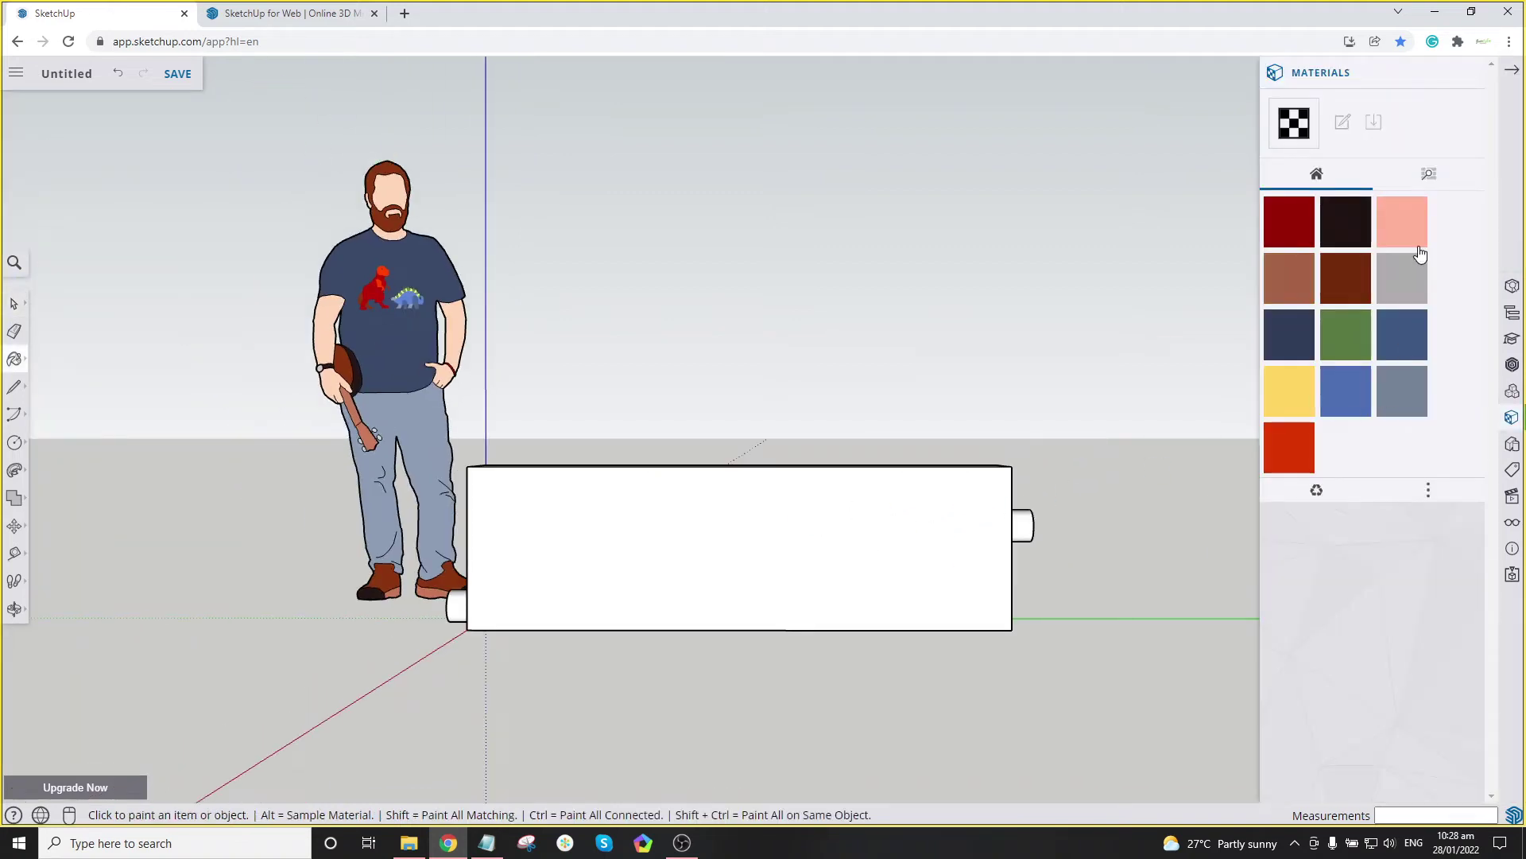
pyautogui.click(1429, 174)
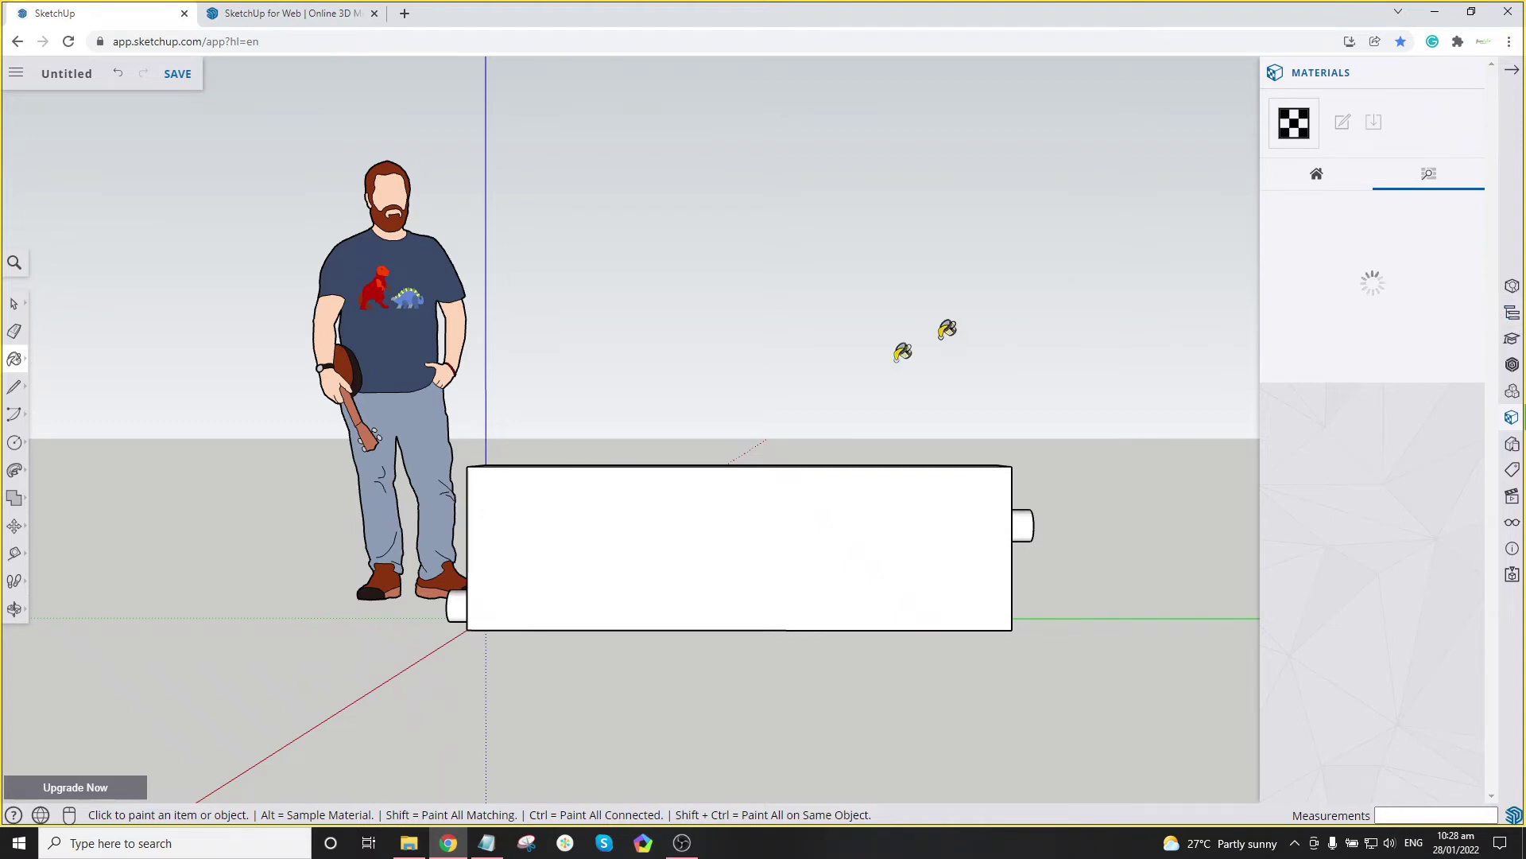
pyautogui.click(1314, 181)
pyautogui.click(1435, 182)
pyautogui.moveTo(962, 422); pyautogui.dragTo(754, 490, button='middle')
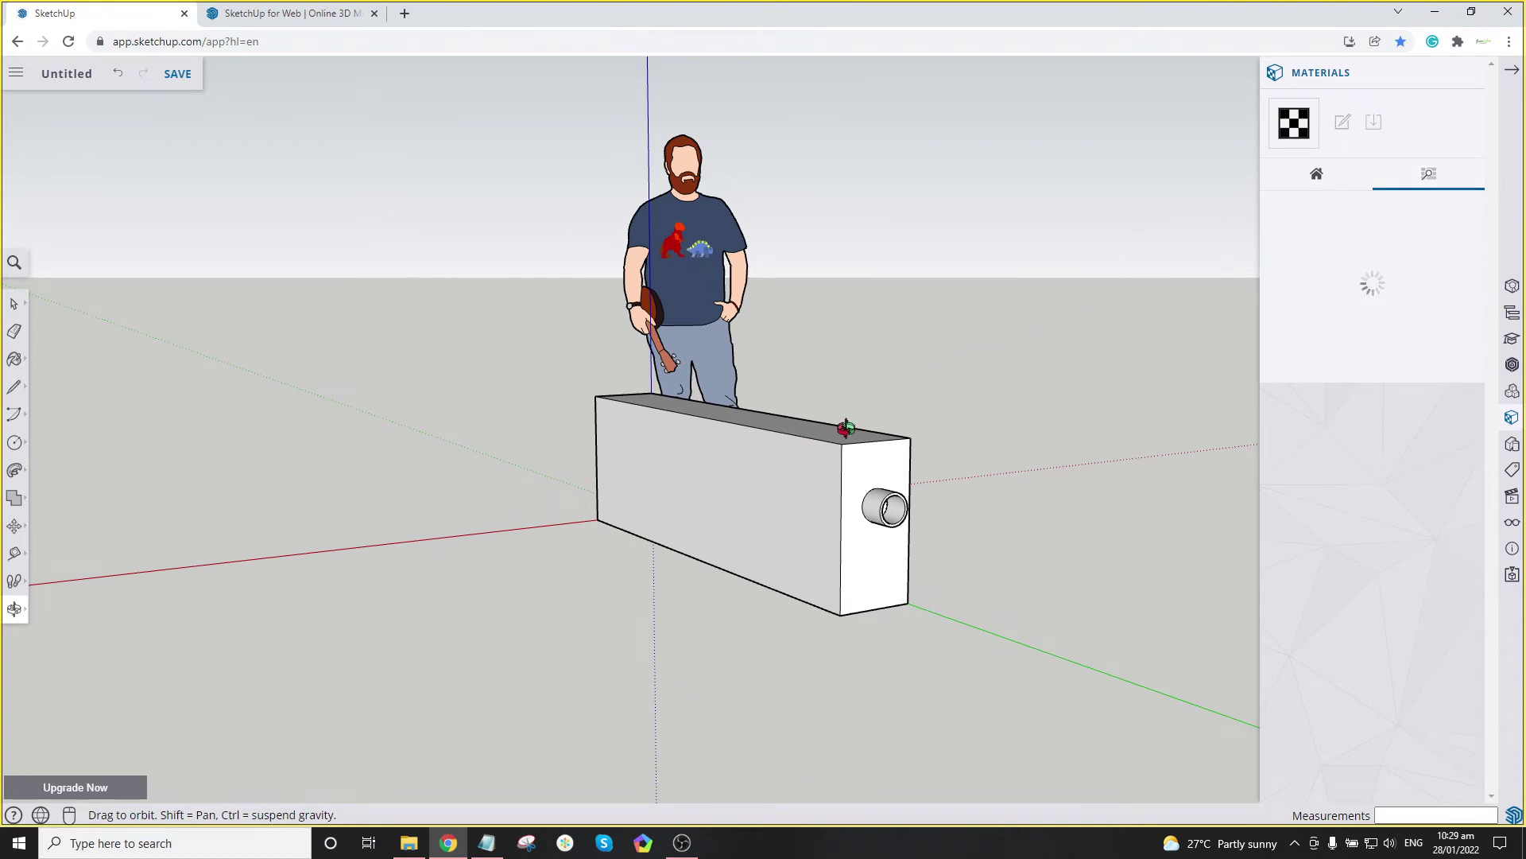
pyautogui.press('b')
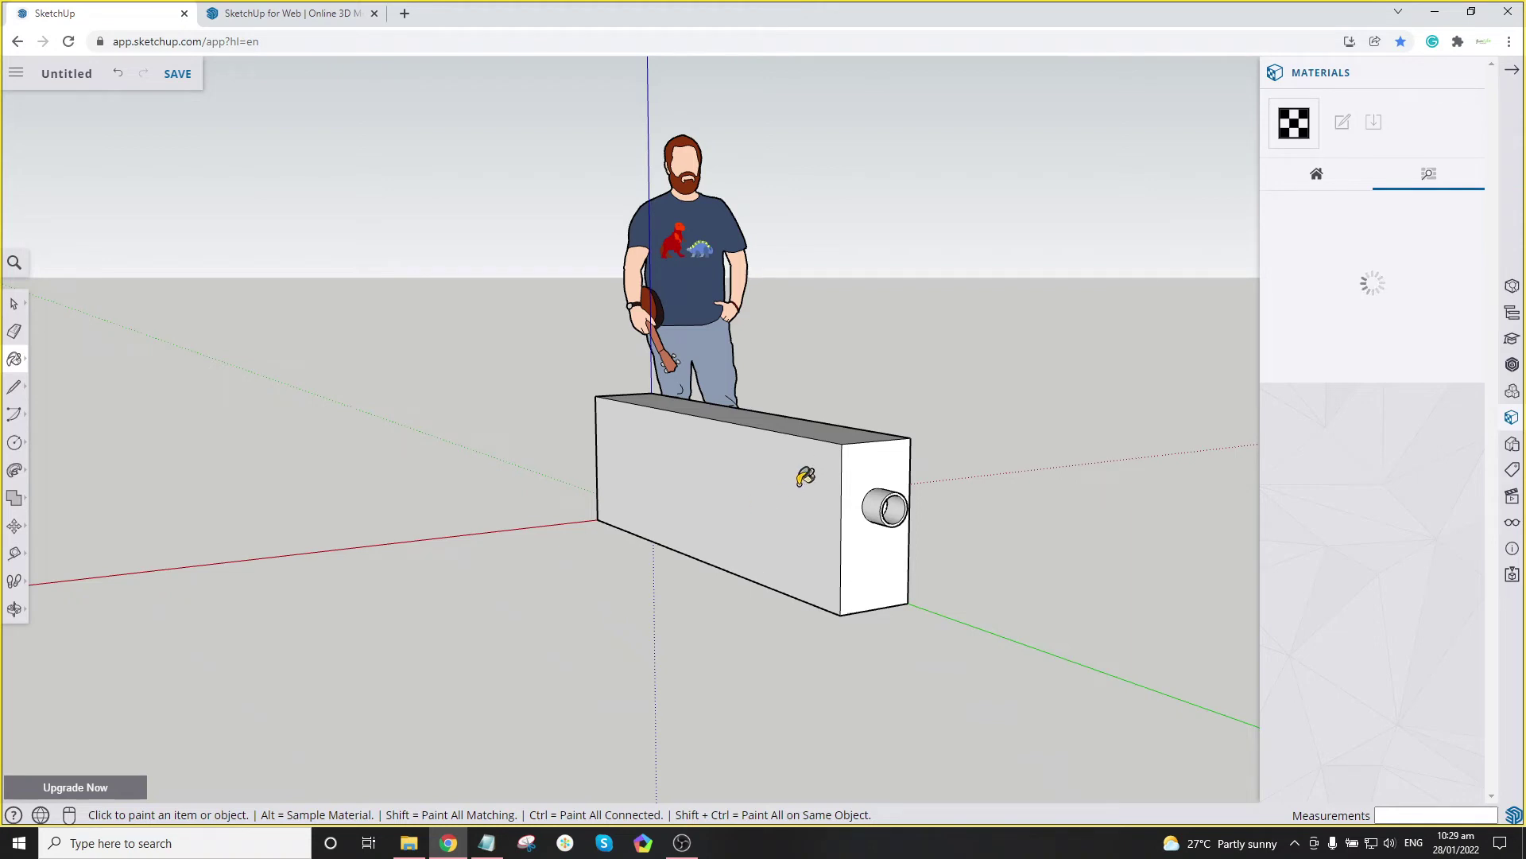
pyautogui.click(1320, 176)
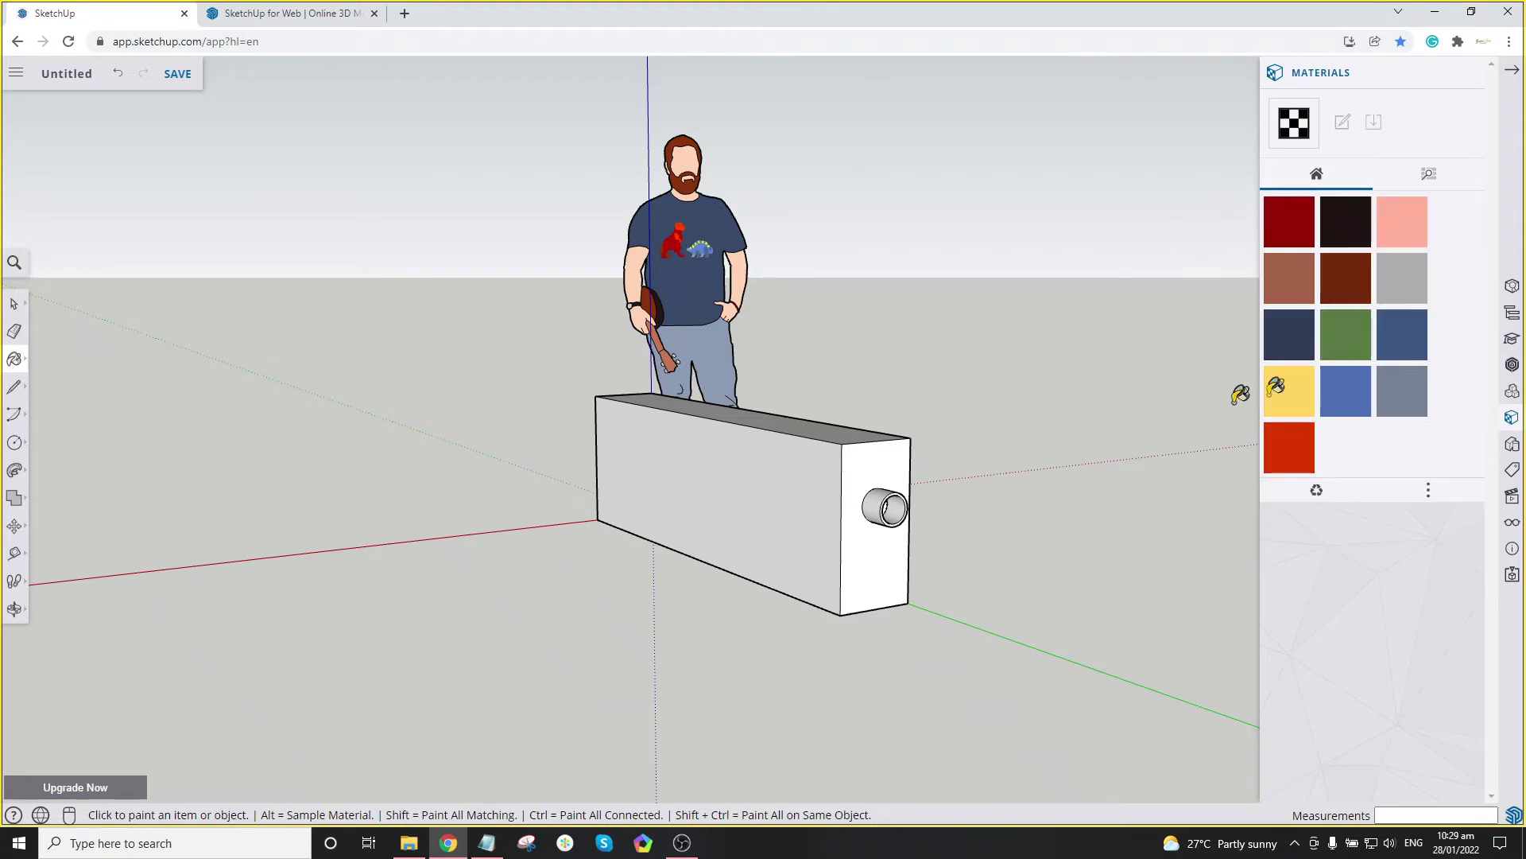
# Step: Paint the box's long front face, top face and the end face with the upper pipe stub in Ty_Blue4
pyautogui.click(1378, 230)
pyautogui.click(1297, 236)
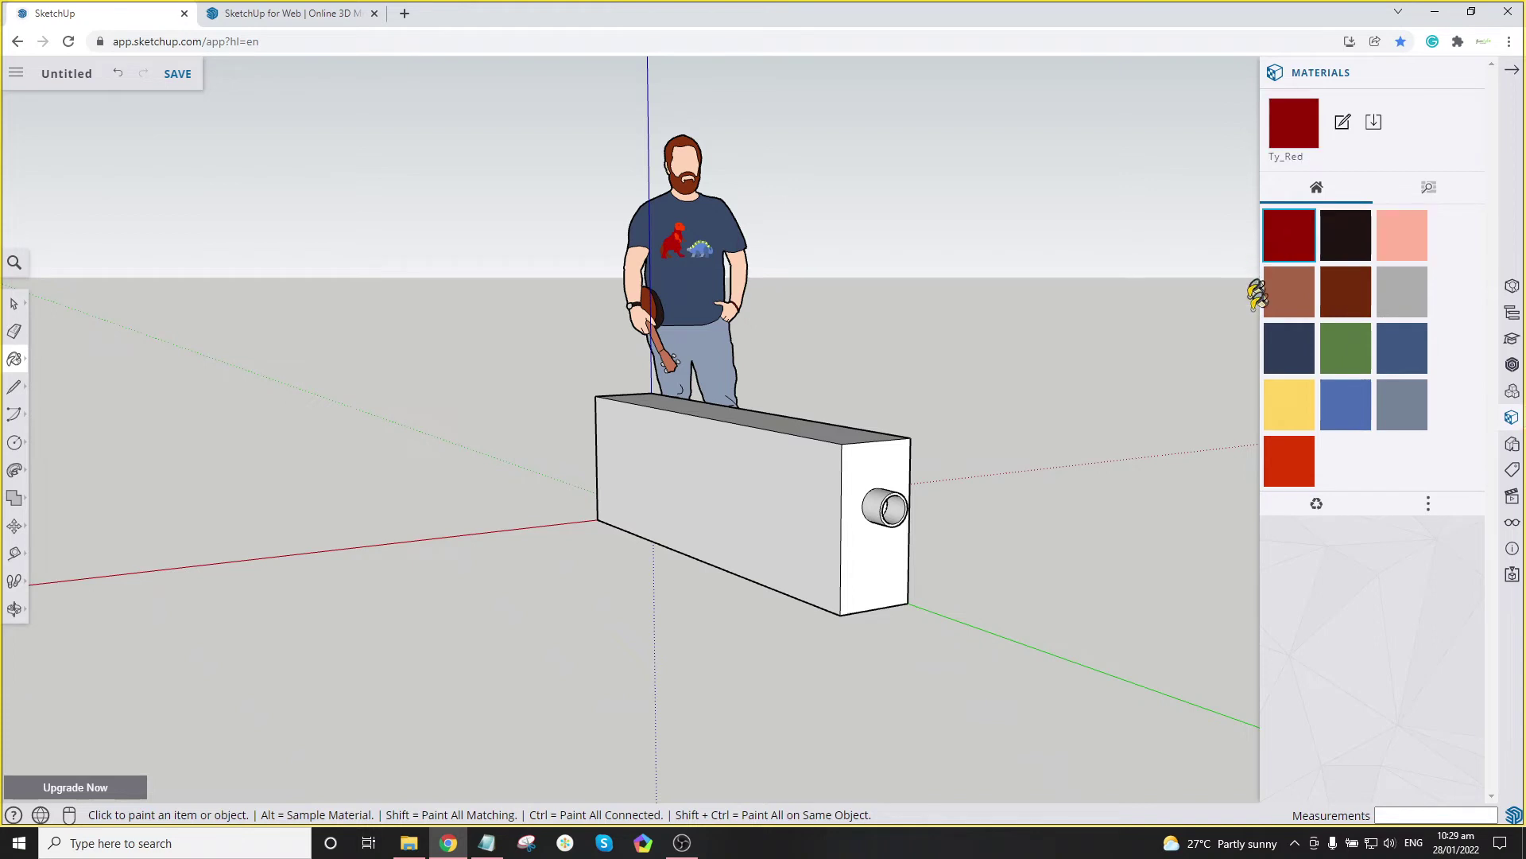
pyautogui.click(1280, 370)
pyautogui.click(793, 471)
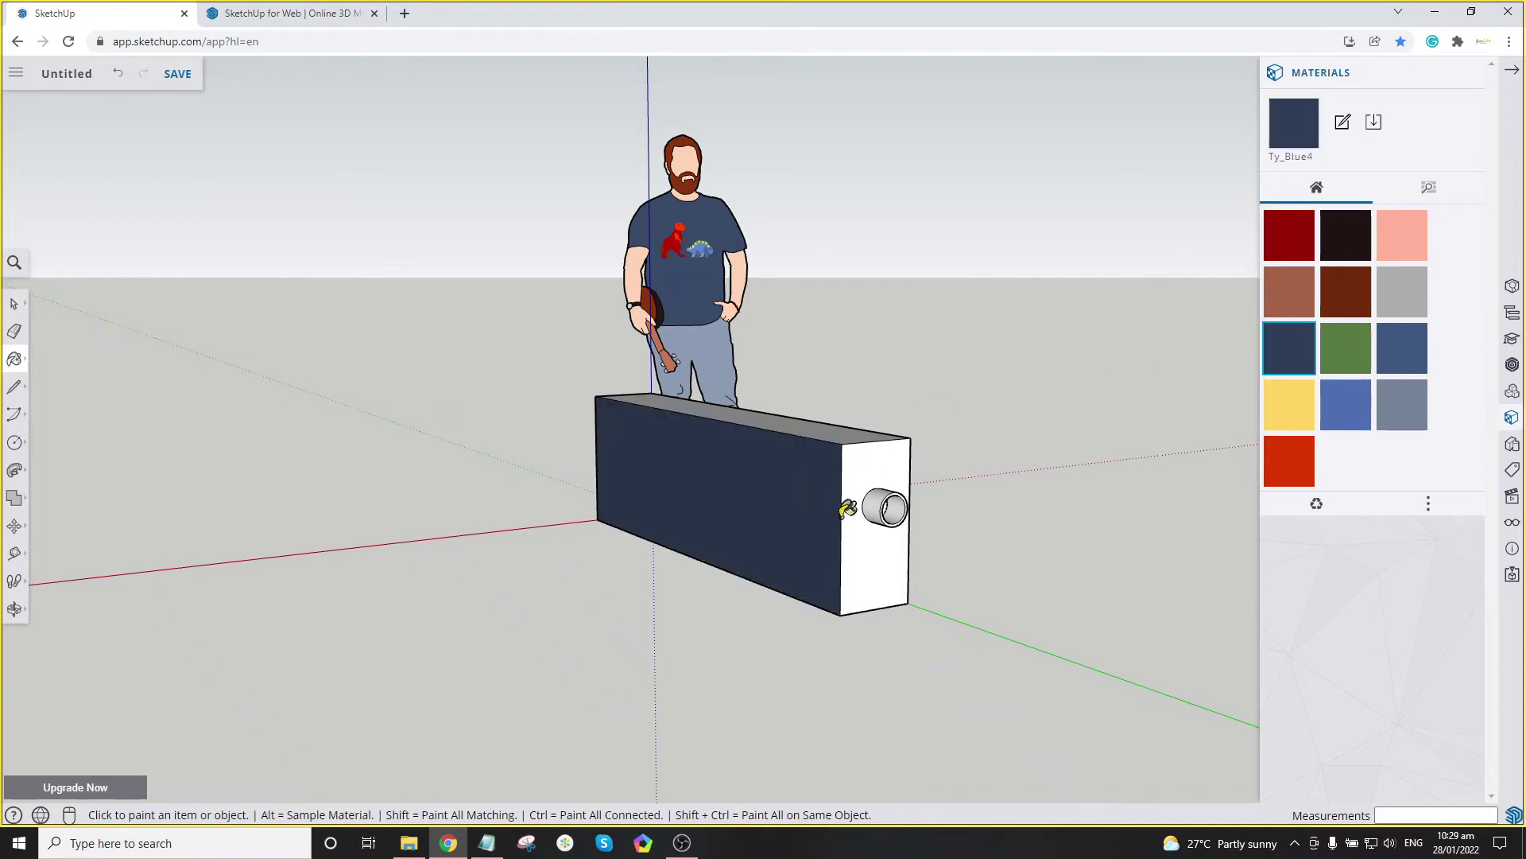
pyautogui.click(807, 416)
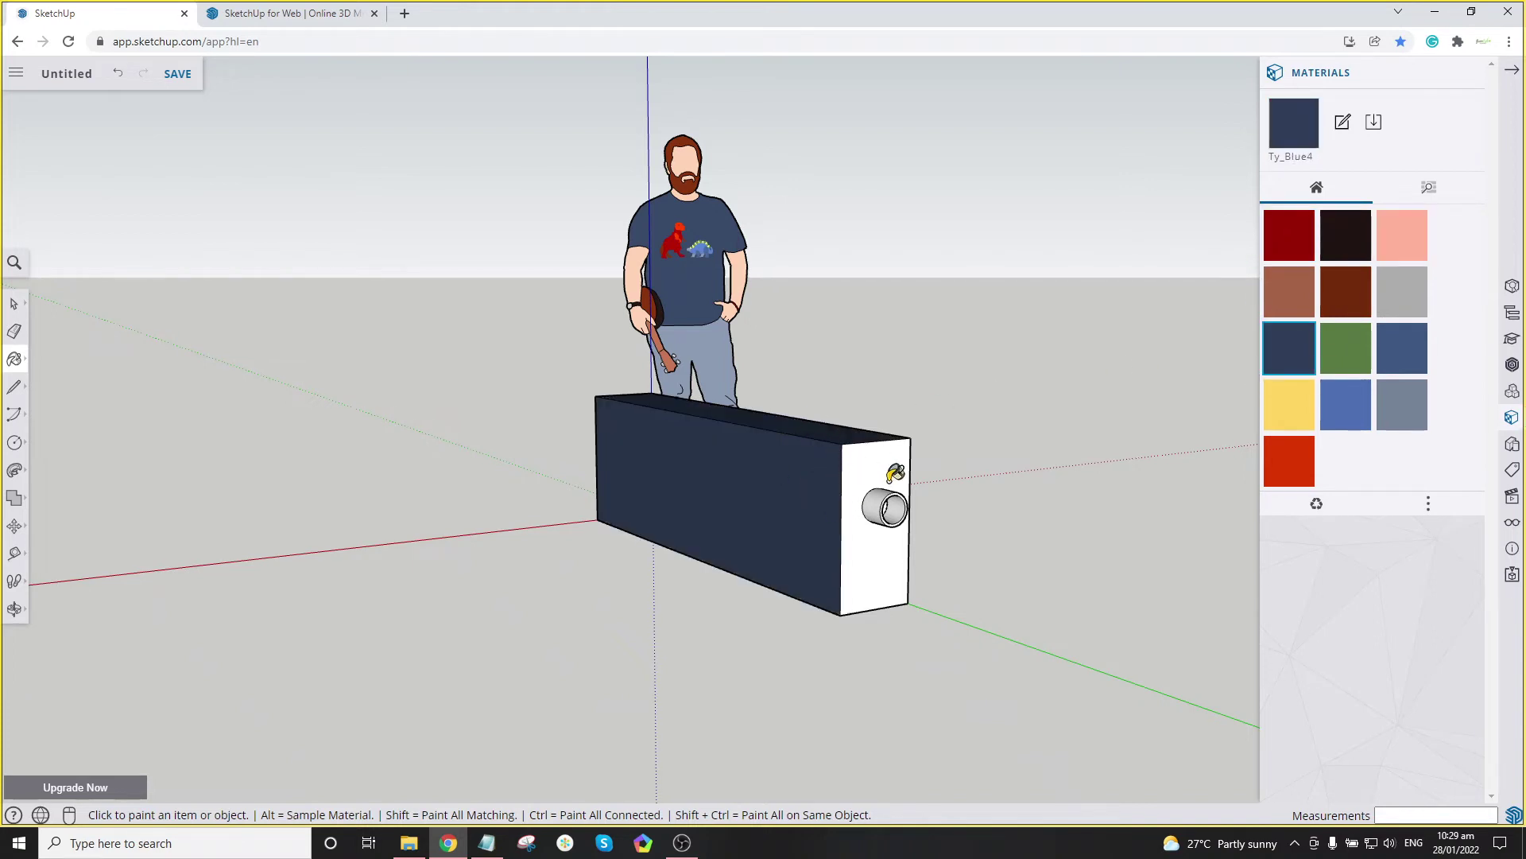
pyautogui.click(894, 473)
# Step: Continue painting the box's outside in Ty_Blue4, including the end face with the lower pipe stub
pyautogui.moveTo(992, 498)
pyautogui.mouseDown(button='middle')
pyautogui.moveTo(388, 529)
pyautogui.moveTo(869, 511)
pyautogui.mouseUp(button='middle')
pyautogui.click(903, 501)
pyautogui.scroll(-2, 962, 501)
pyautogui.moveTo(962, 501)
pyautogui.mouseDown(button='middle')
pyautogui.moveTo(463, 501)
pyautogui.moveTo(922, 535)
pyautogui.moveTo(883, 551)
pyautogui.mouseUp(button='middle')
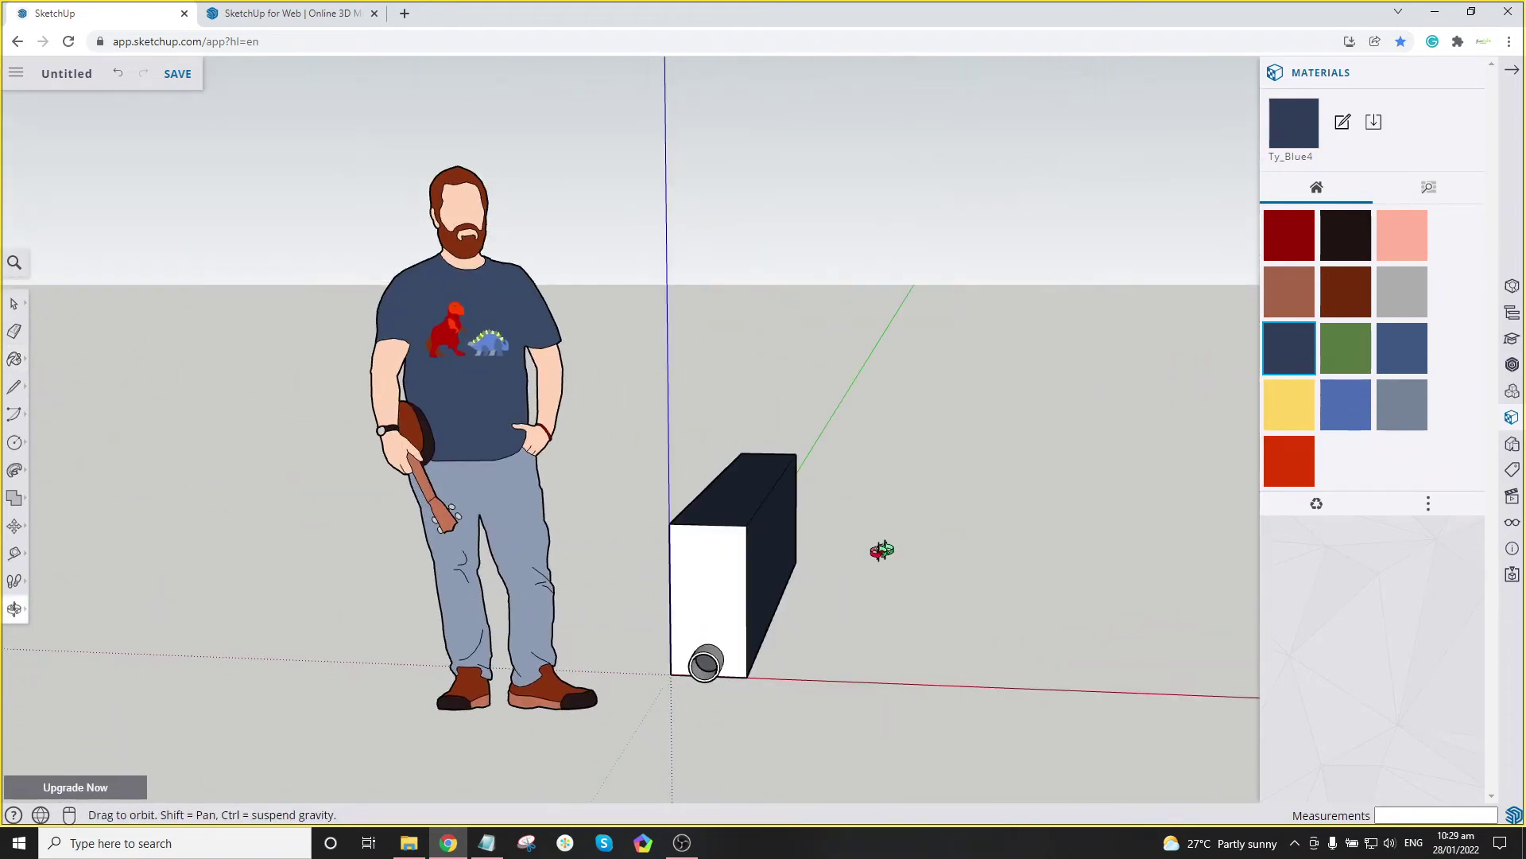
pyautogui.click(718, 574)
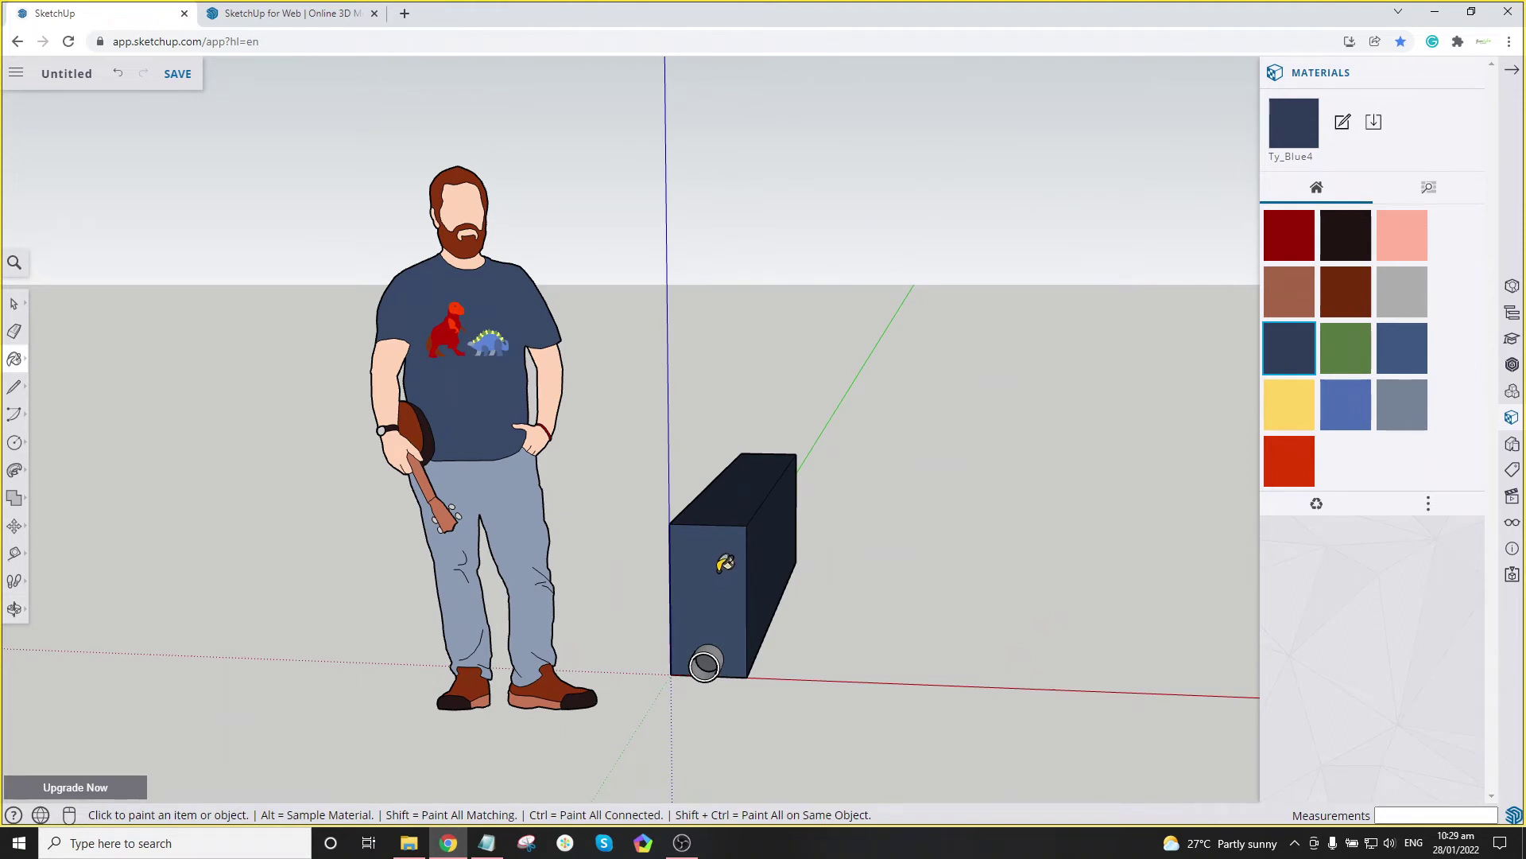
# Step: Paint the outer surfaces of the lower and upper pipe stubs in Ty_Blue4
pyautogui.scroll(3, 773, 608)
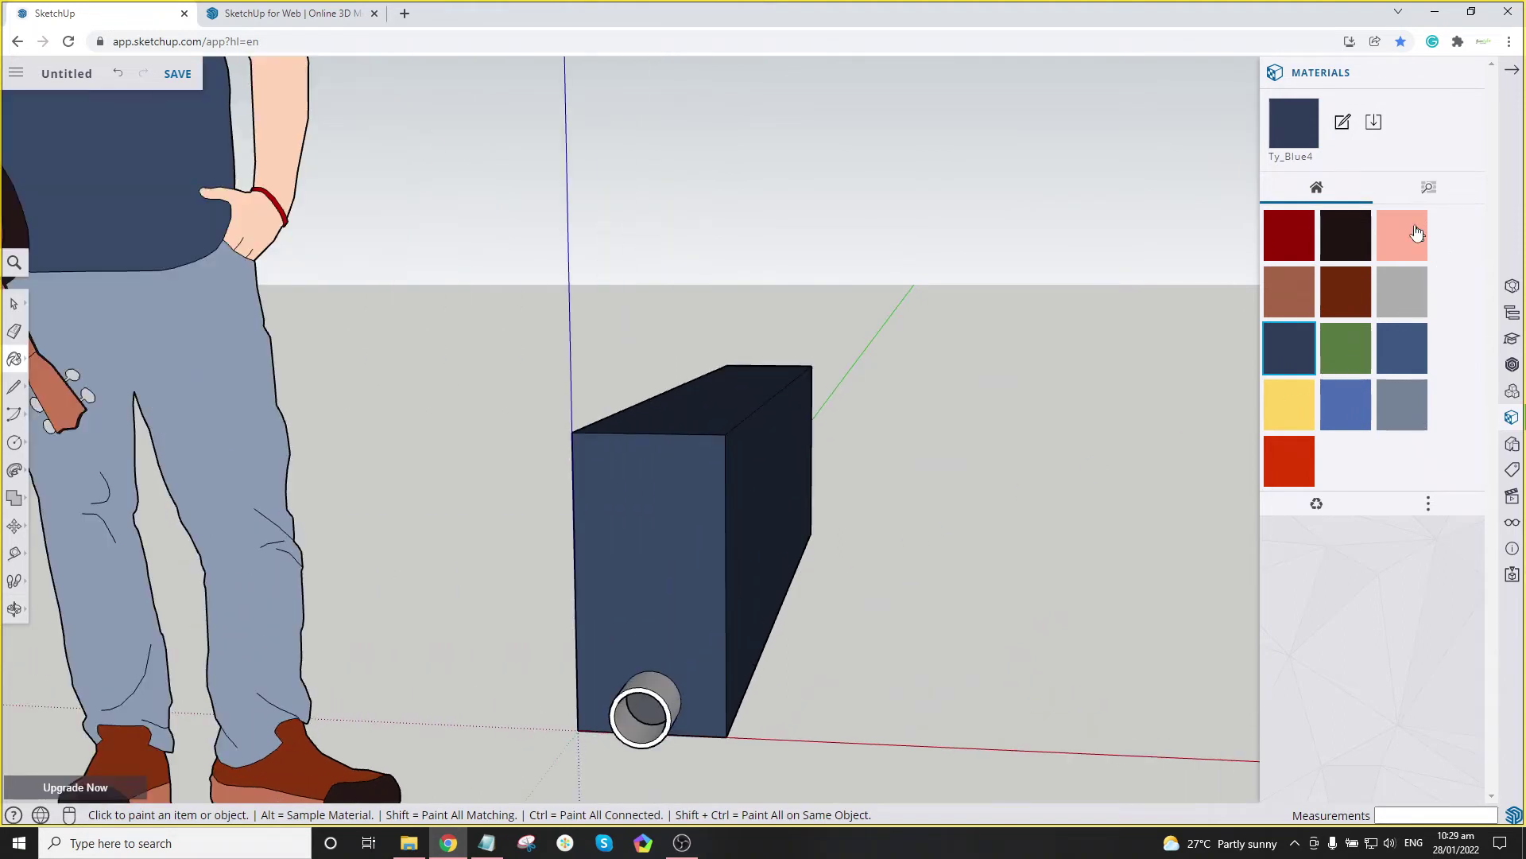
pyautogui.click(1429, 191)
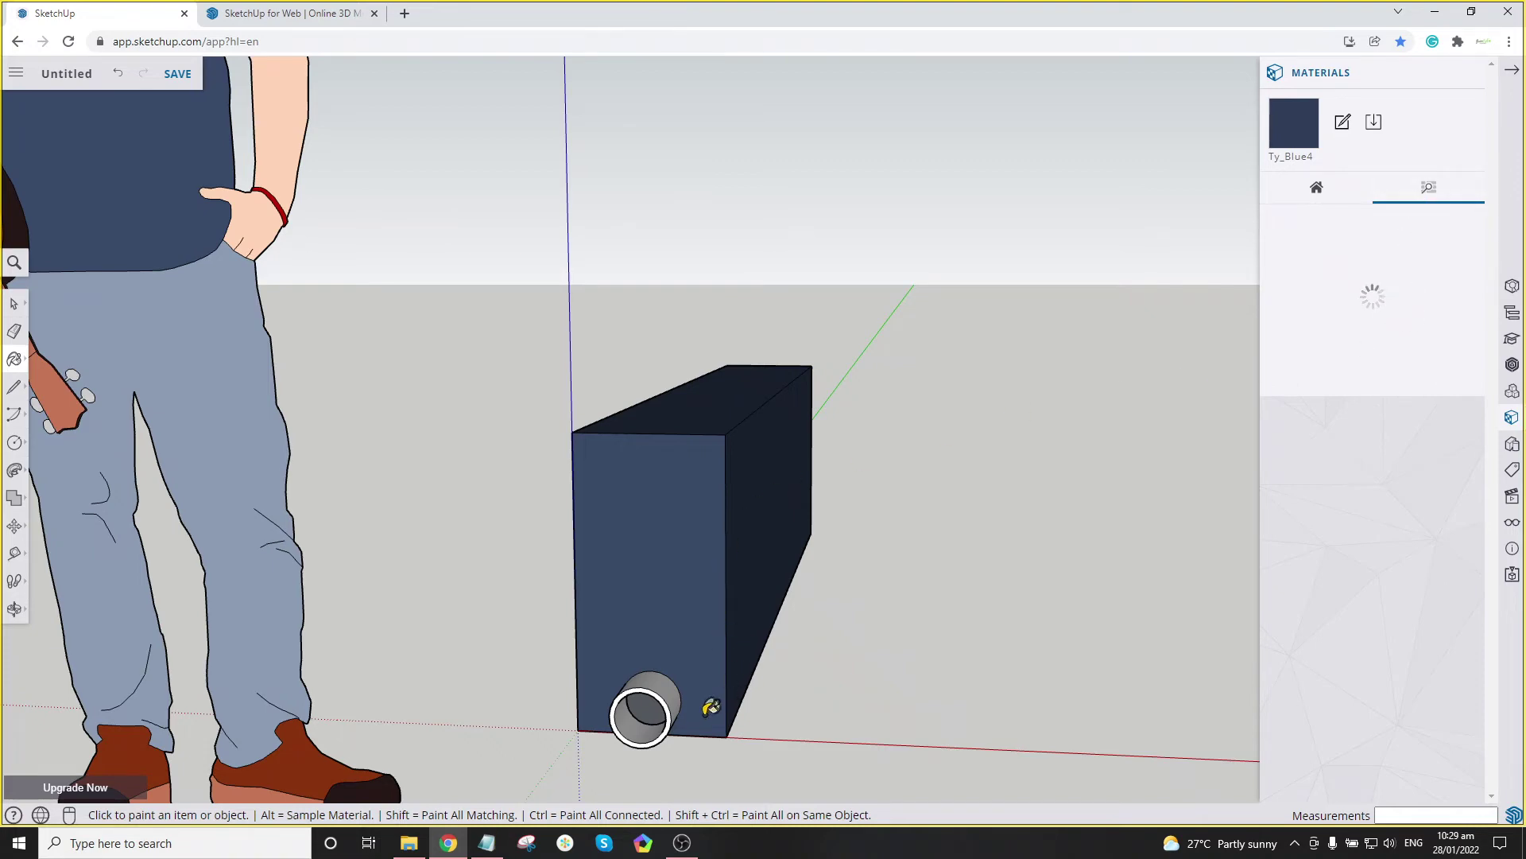
pyautogui.scroll(-3, 699, 680)
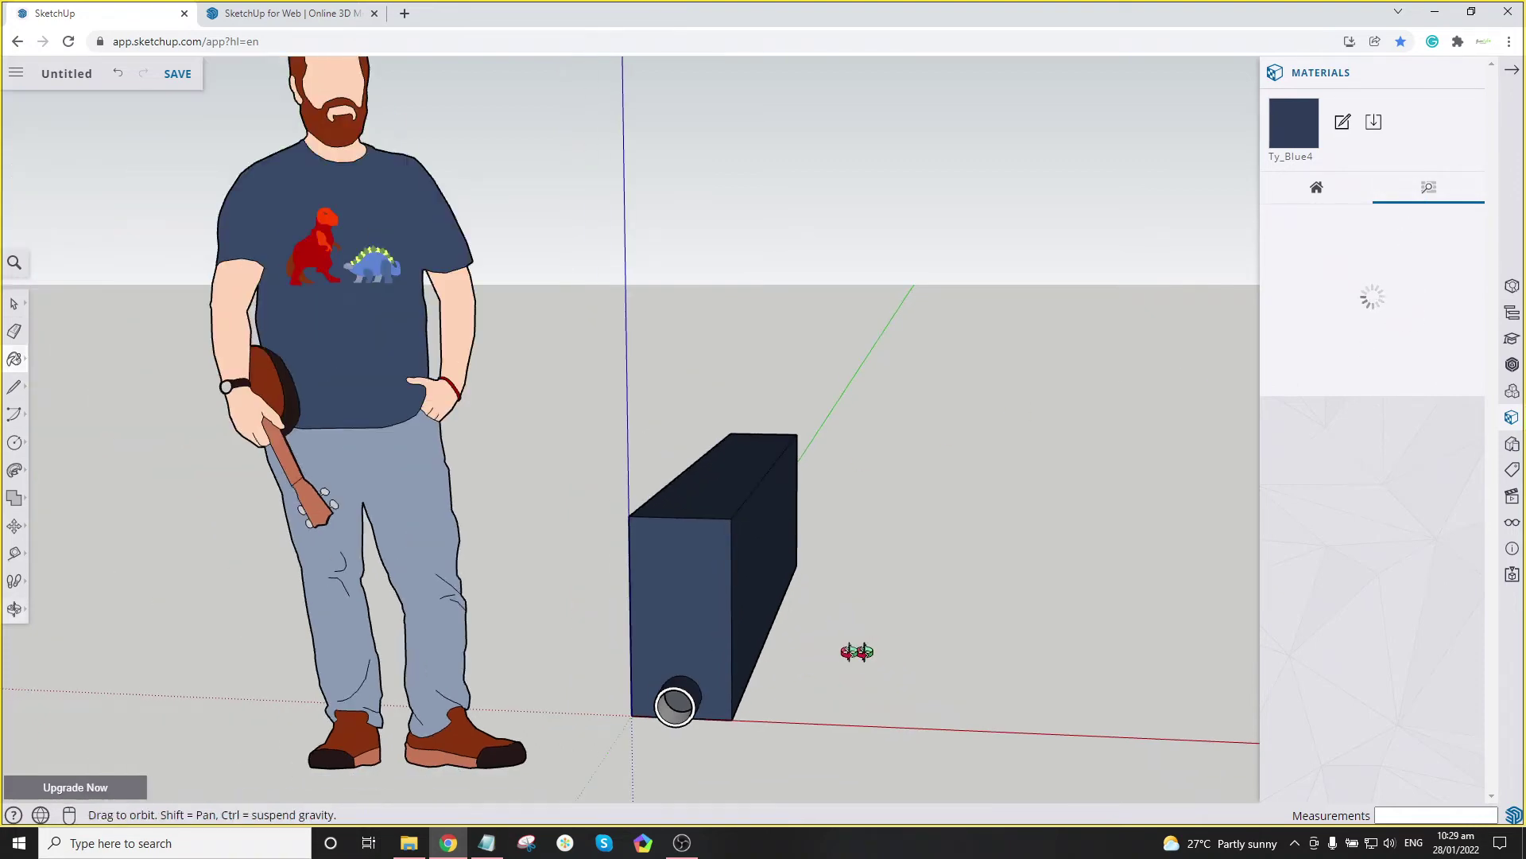
pyautogui.moveTo(855, 650)
pyautogui.mouseDown(button='middle')
pyautogui.moveTo(869, 634)
pyautogui.moveTo(827, 552)
pyautogui.moveTo(923, 456)
pyautogui.mouseUp(button='middle')
pyautogui.scroll(2, 875, 473)
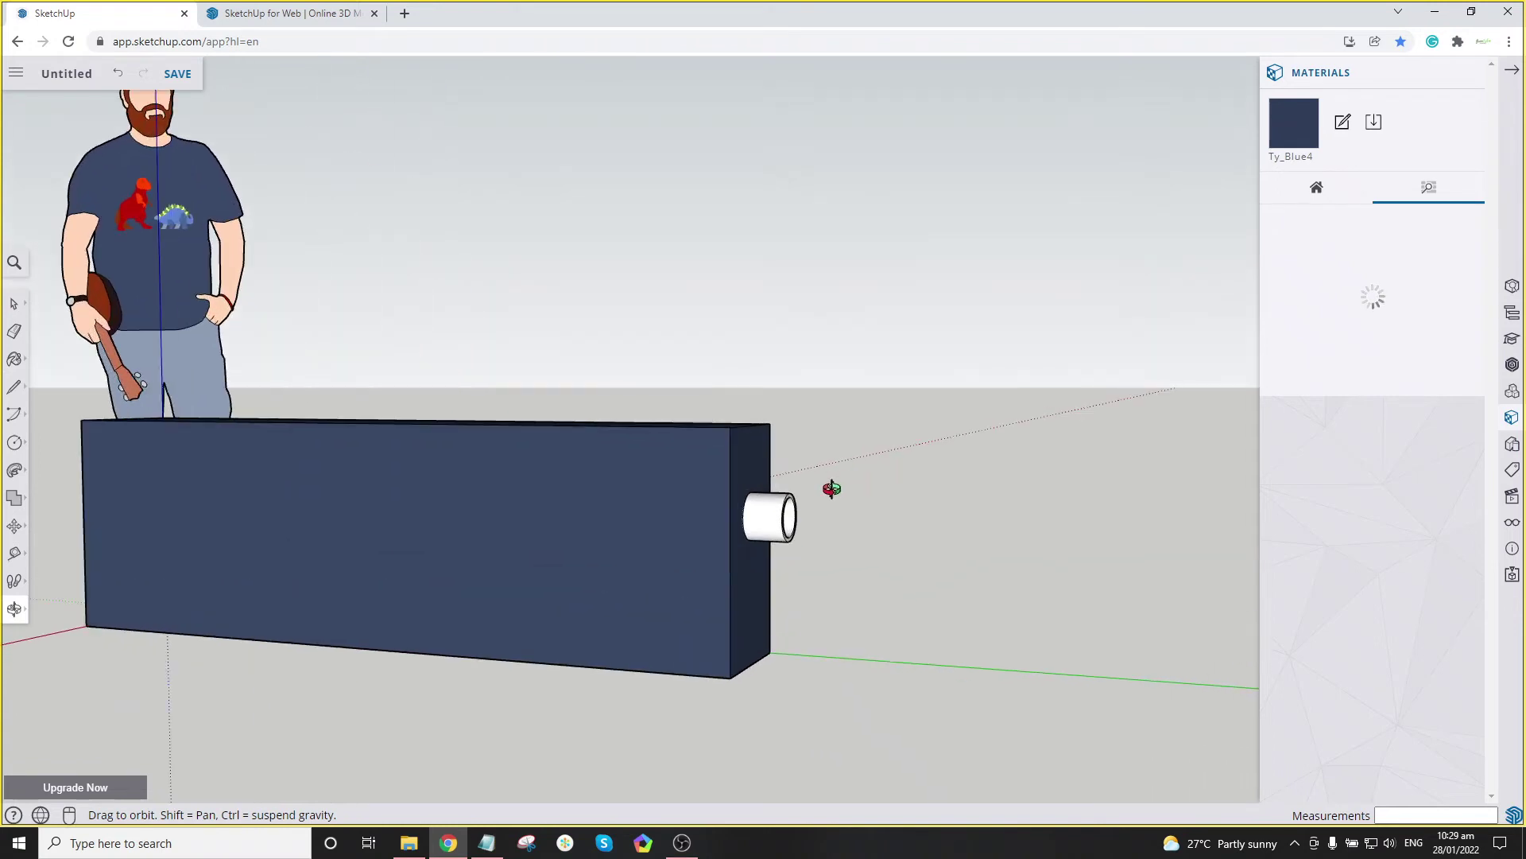
pyautogui.scroll(-5, 755, 521)
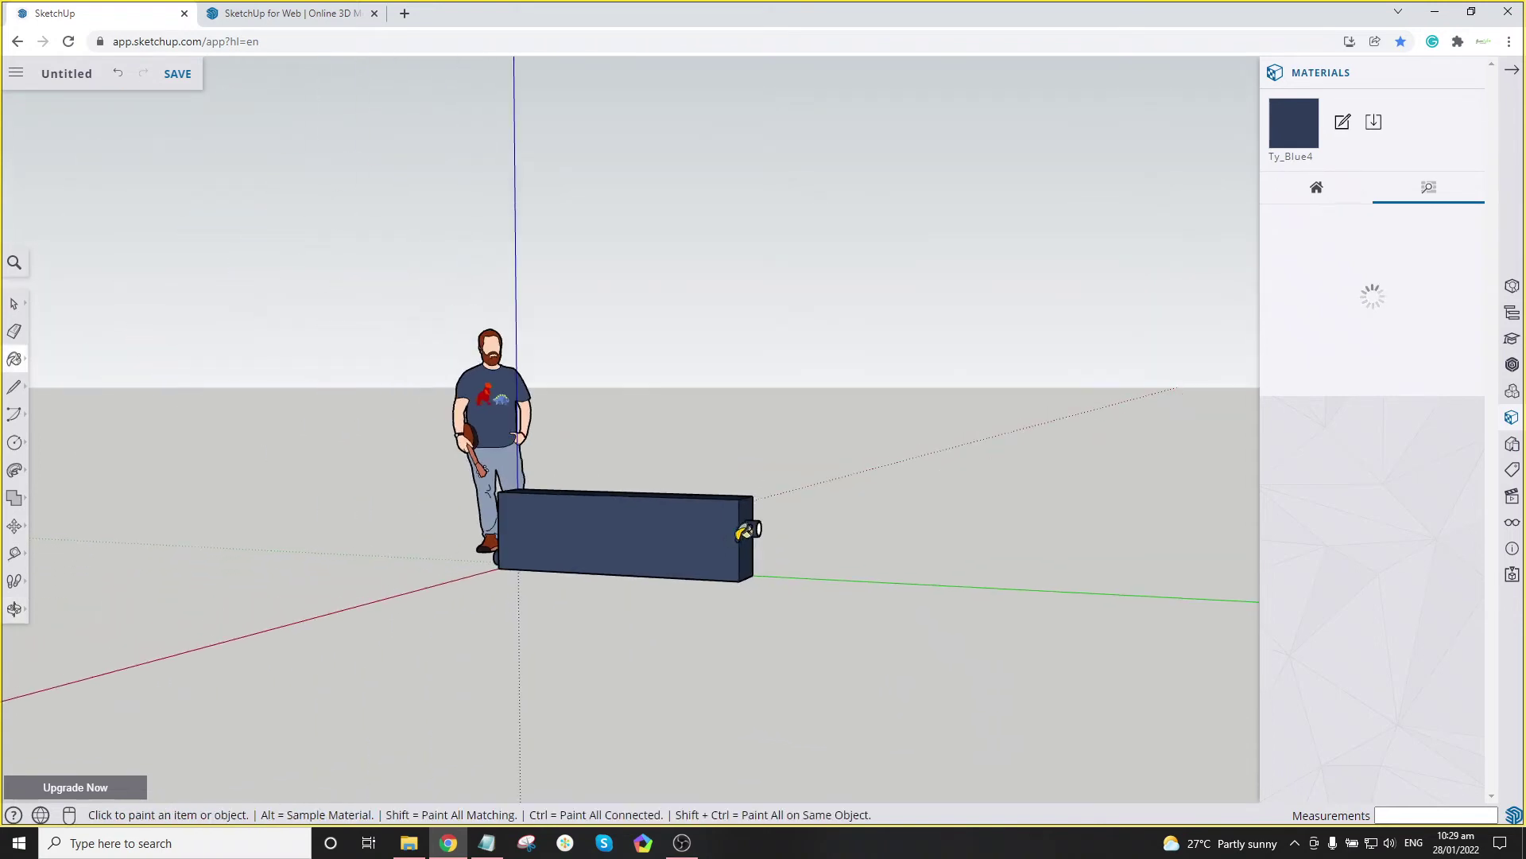
pyautogui.moveTo(381, 573); pyautogui.dragTo(535, 555, button='middle')
pyautogui.scroll(4, 512, 549)
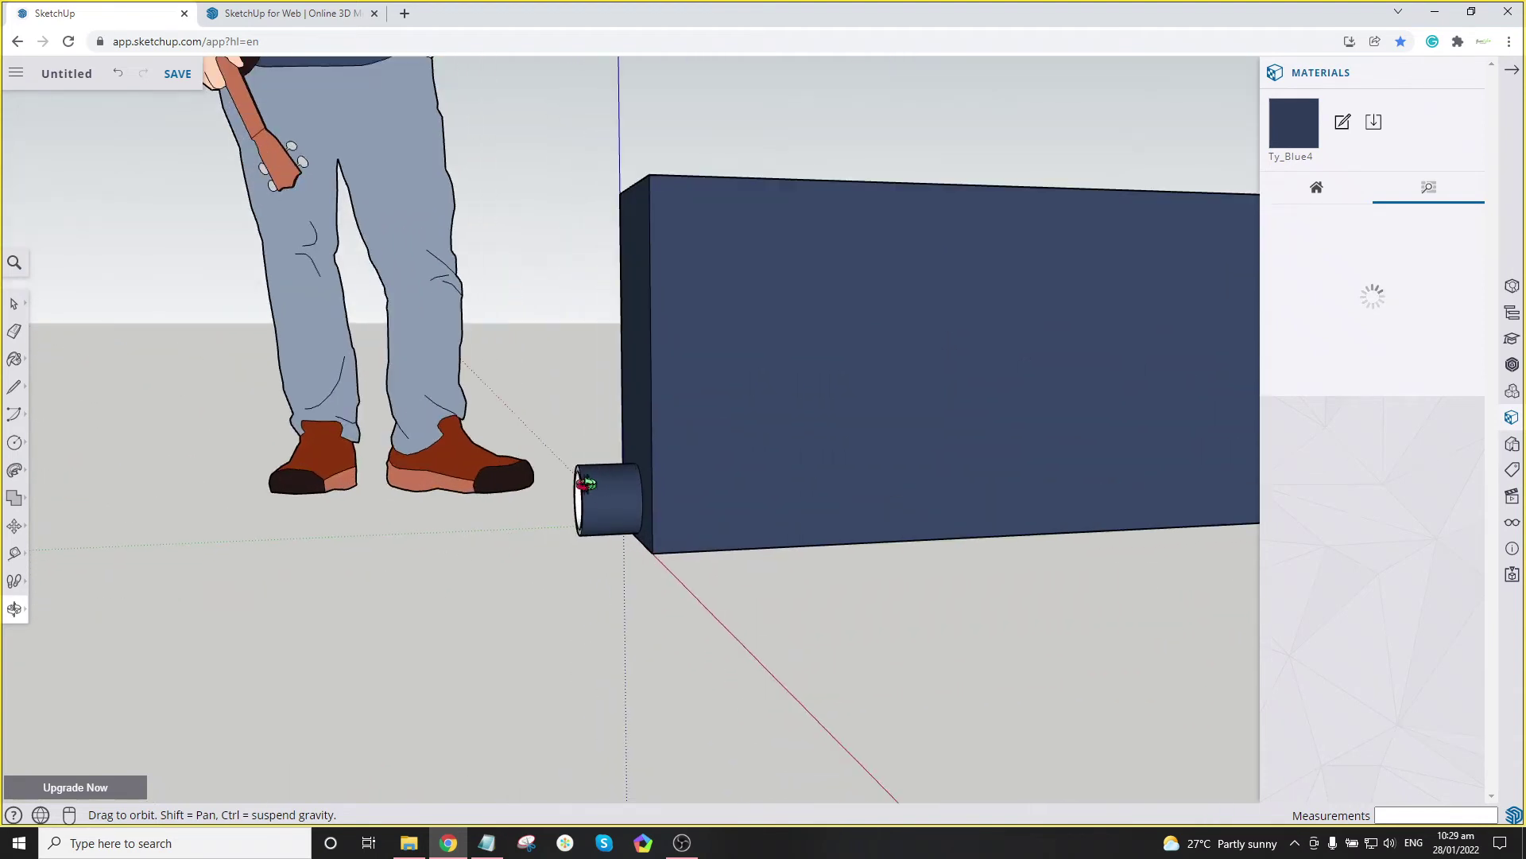
# Step: Draw a circle on the box's end face, directly above the lower pipe stub
pyautogui.scroll(-6, 588, 475)
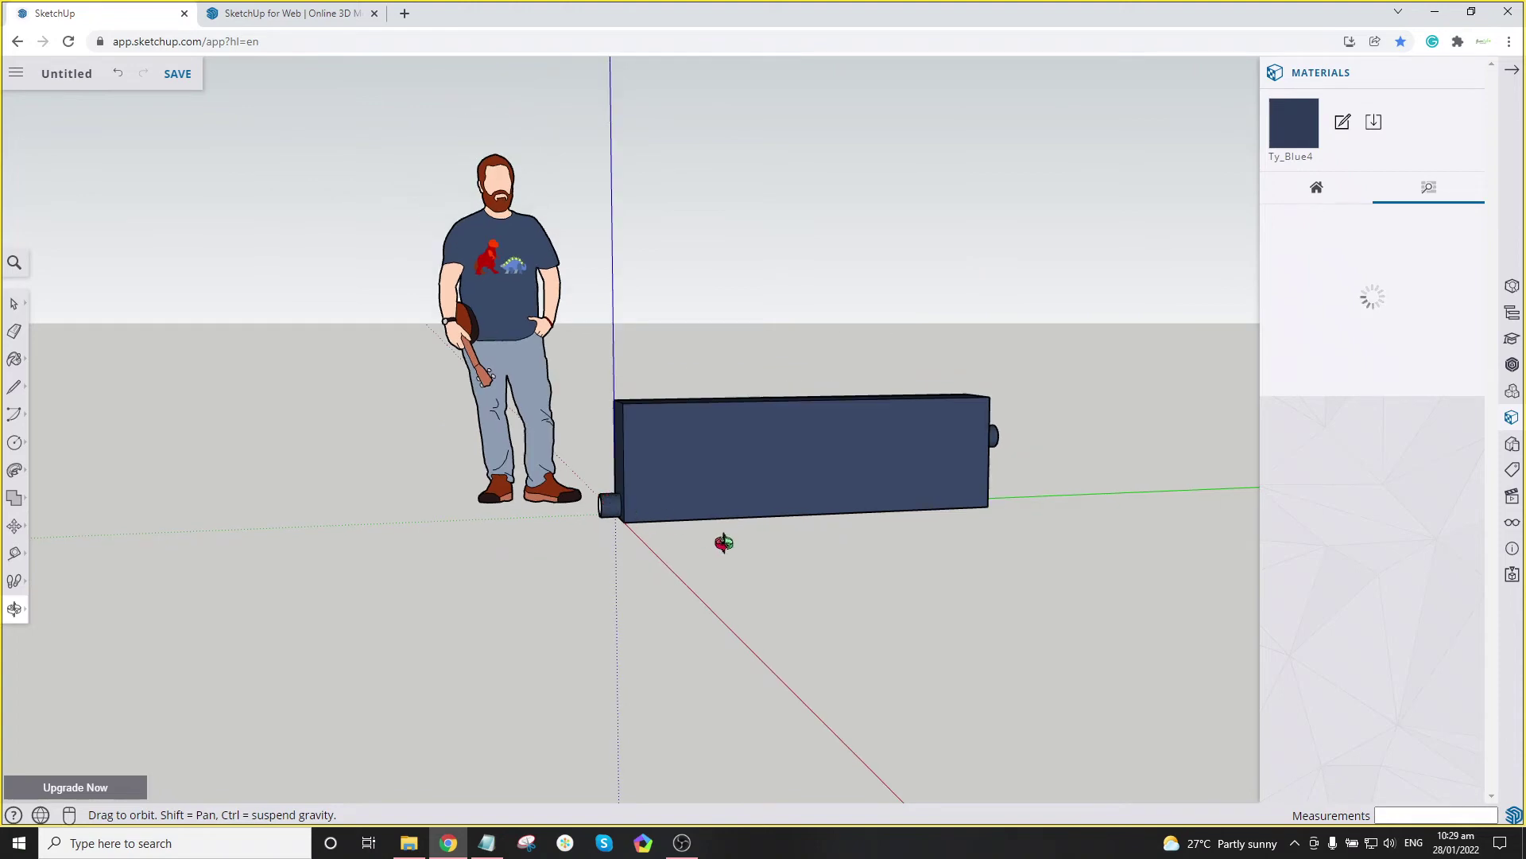
pyautogui.scroll(3, 488, 538)
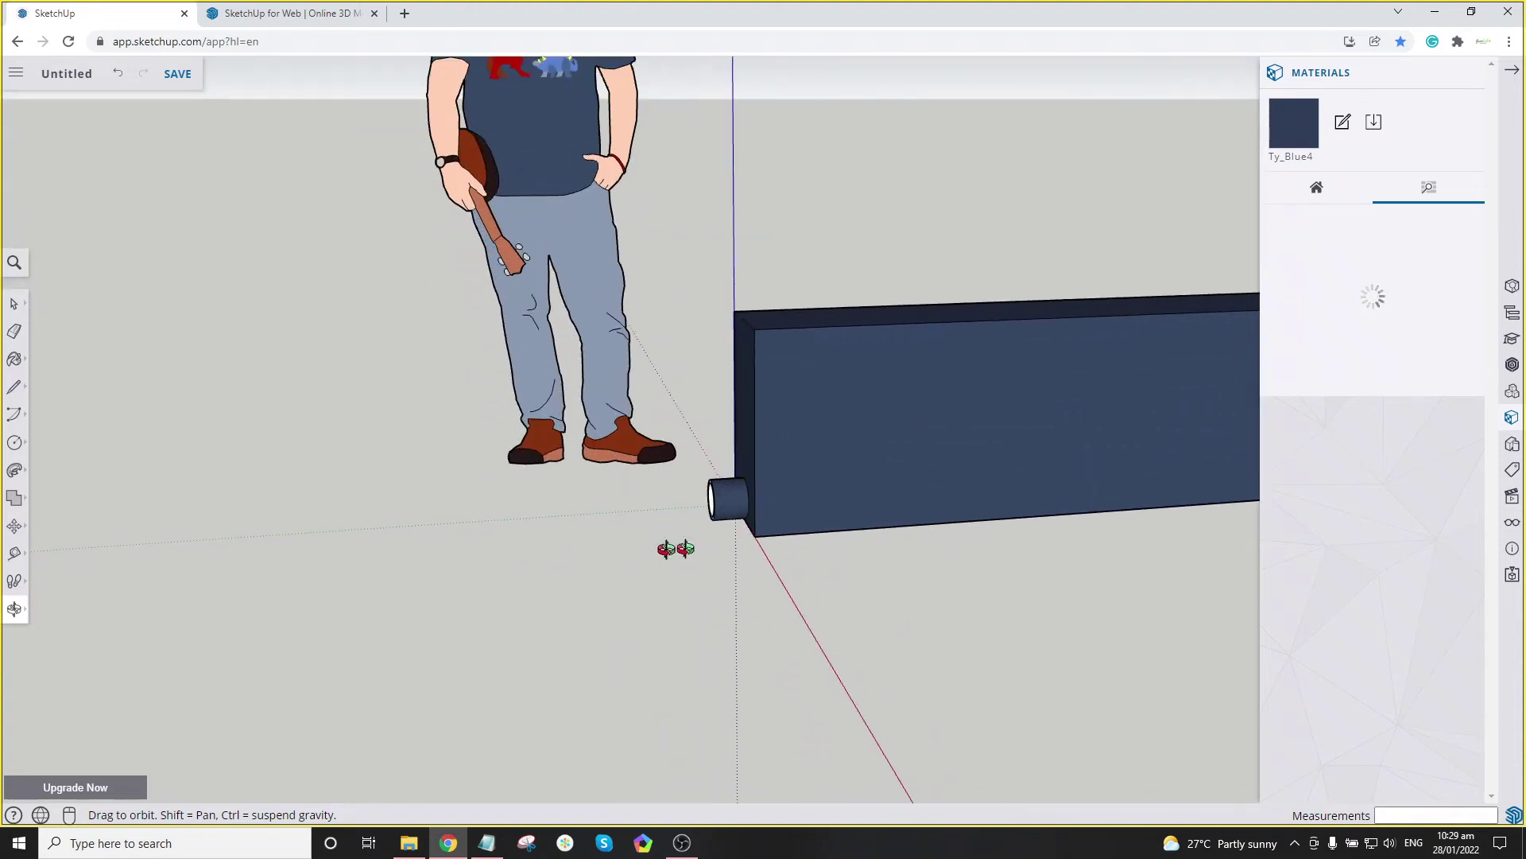
pyautogui.moveTo(675, 549); pyautogui.dragTo(844, 528, button='middle')
pyautogui.scroll(6, 843, 528)
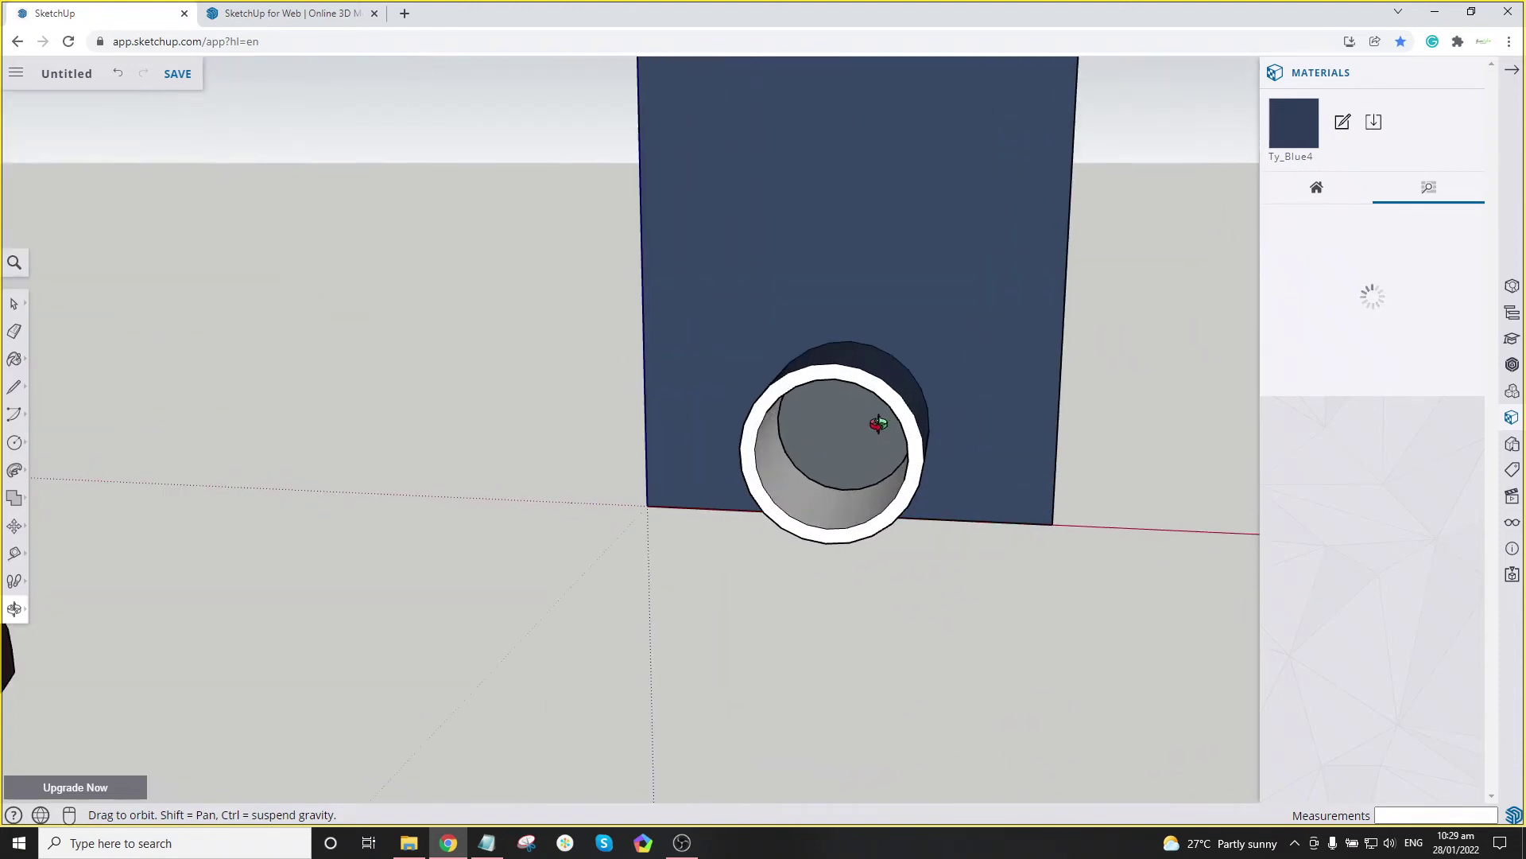
pyautogui.scroll(-4, 909, 456)
pyautogui.press('c')
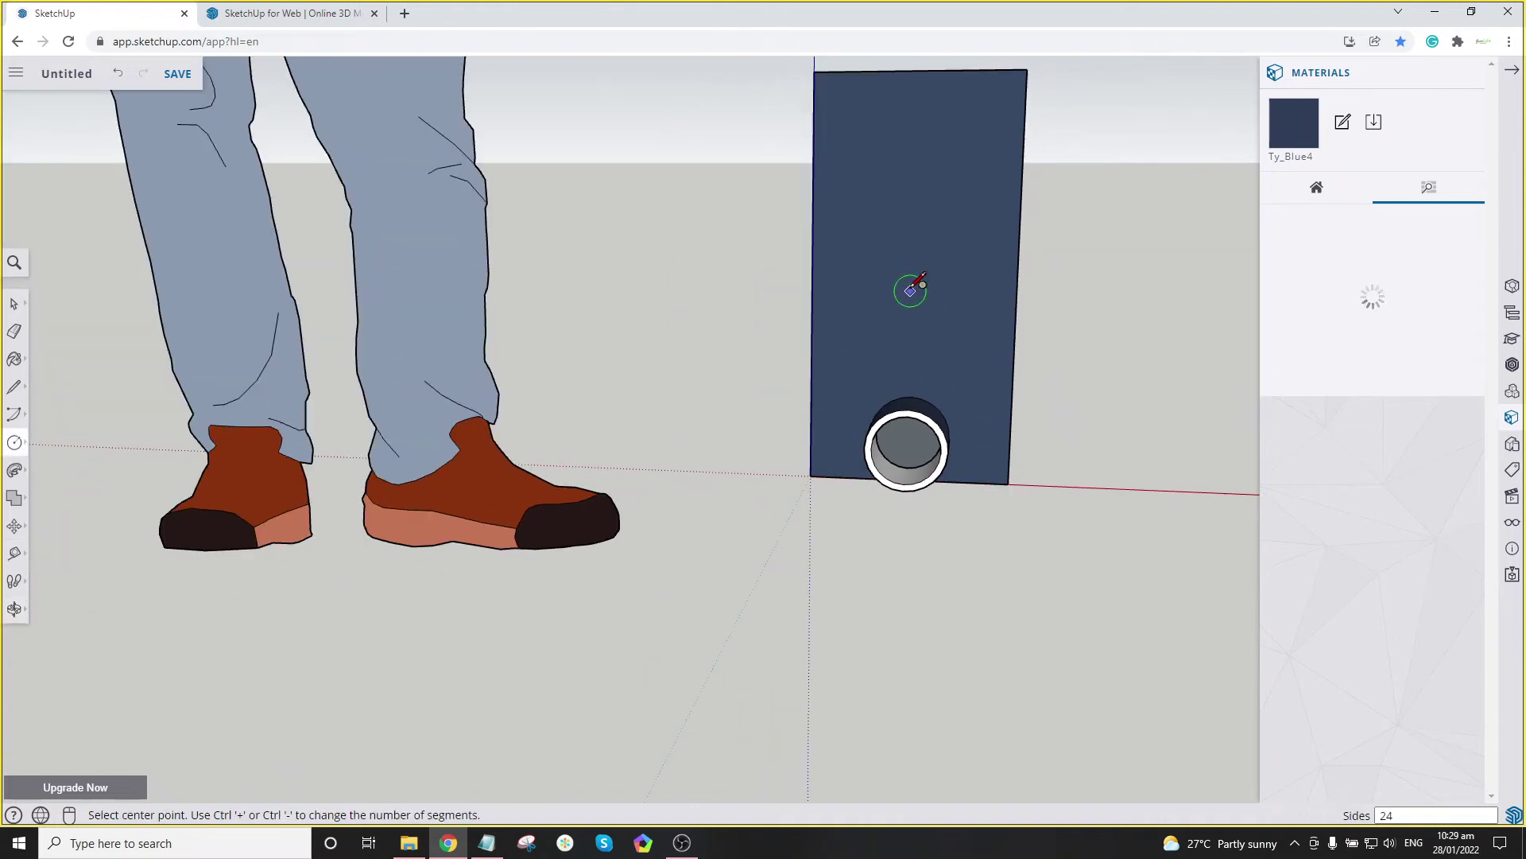
pyautogui.scroll(3, 910, 289)
pyautogui.click(903, 285)
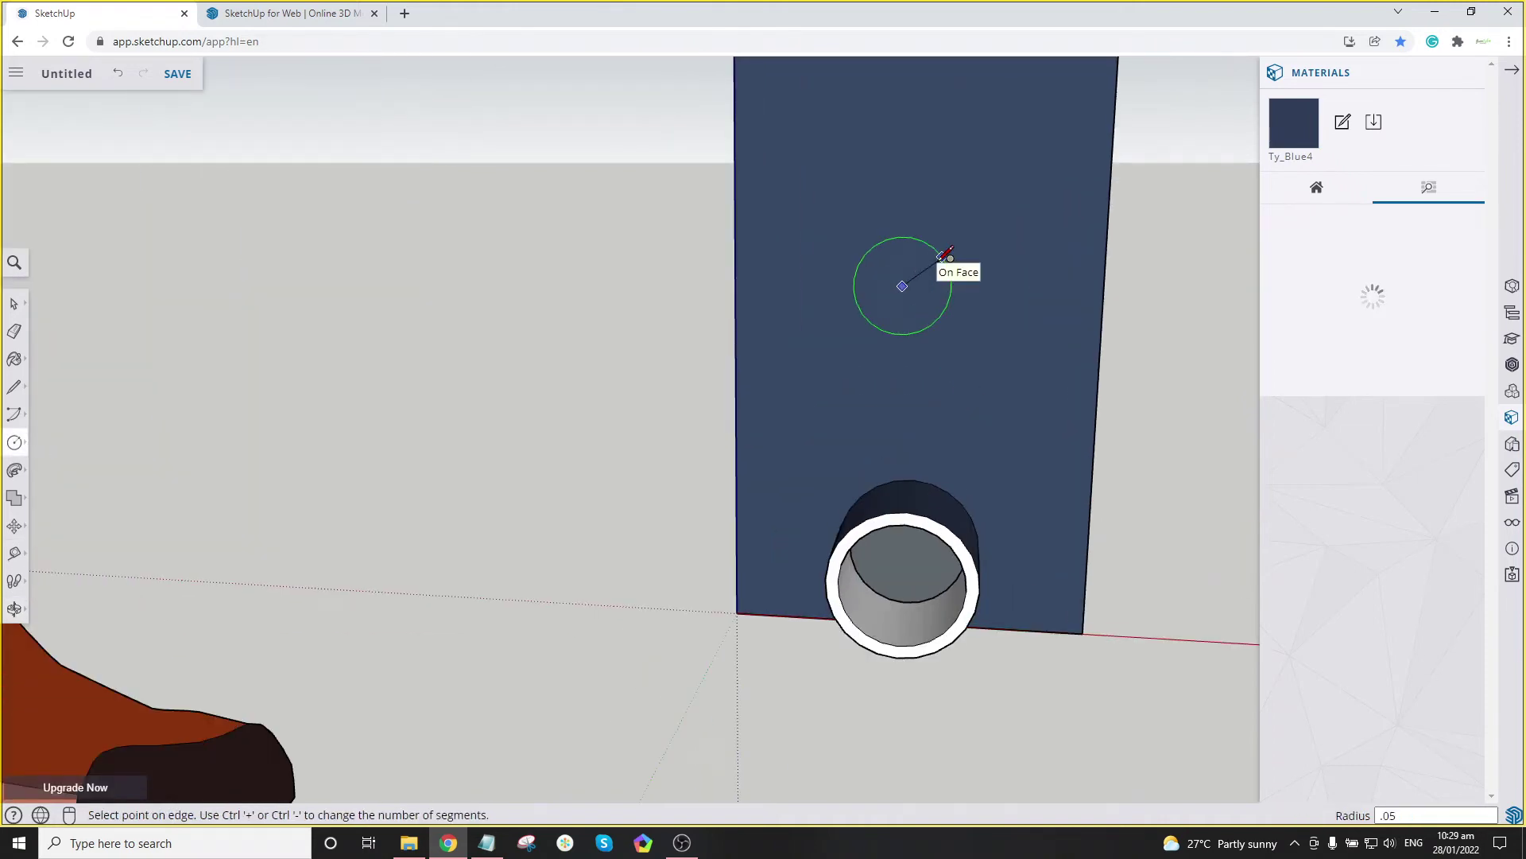
pyautogui.click(950, 246)
# Step: Move the new circular face off the box's end into the open space between the box and the standing figure
pyautogui.press('space')
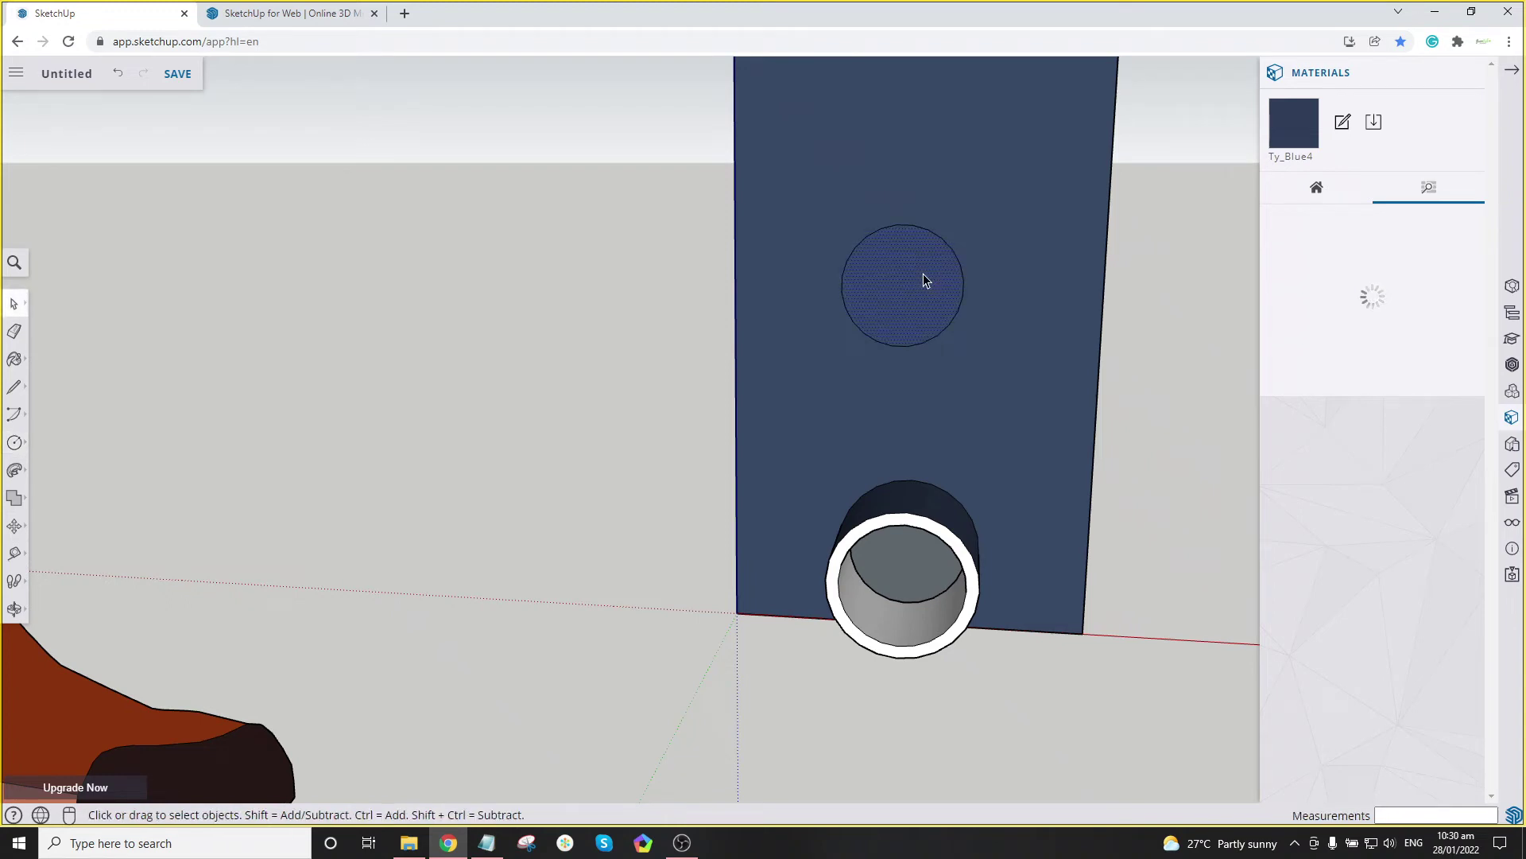
pyautogui.click(889, 274)
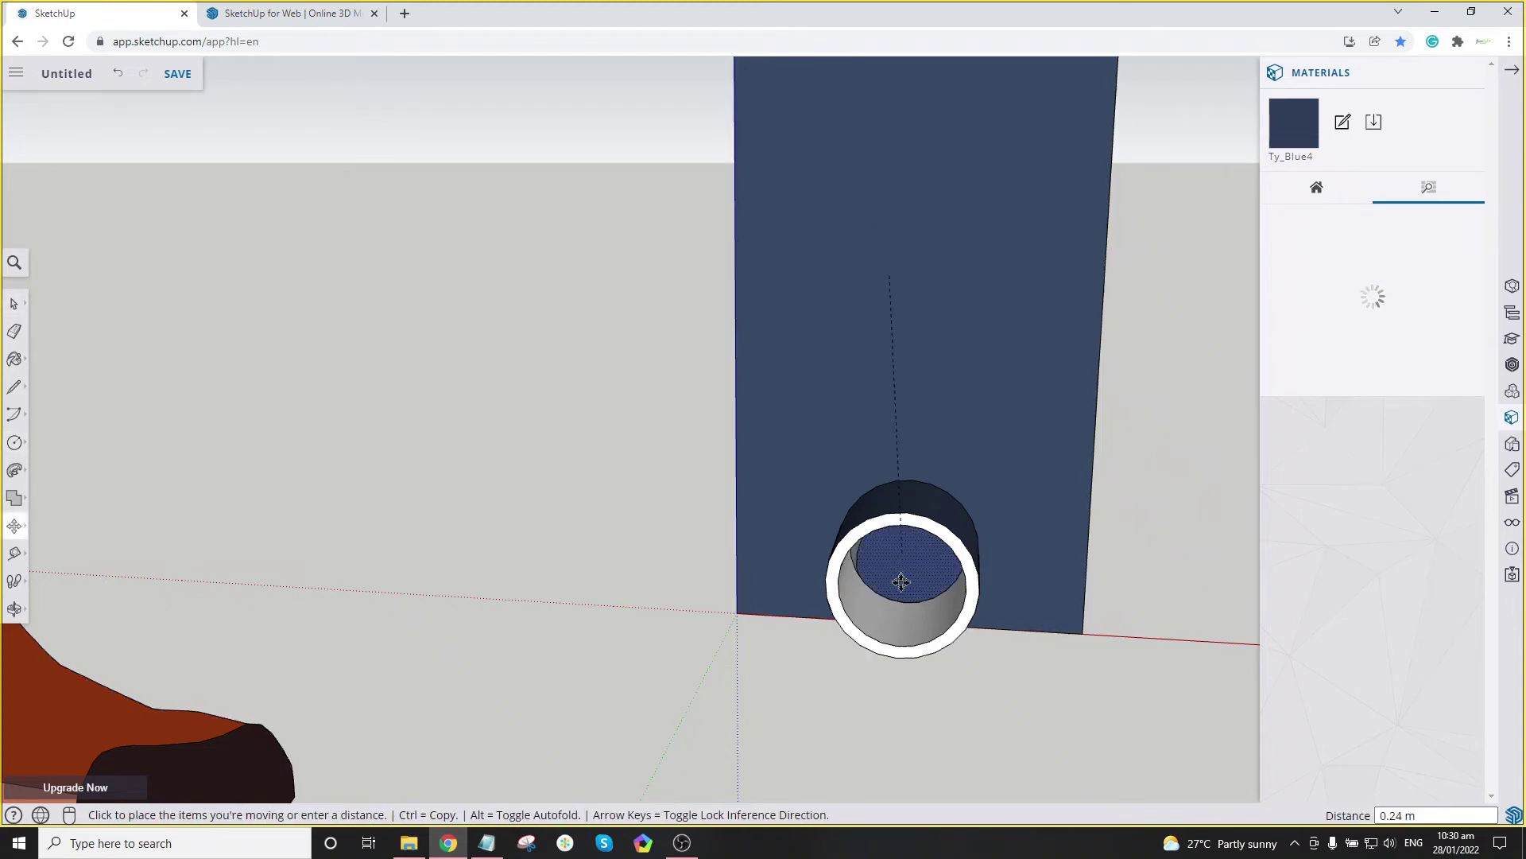
pyautogui.scroll(-6, 905, 532)
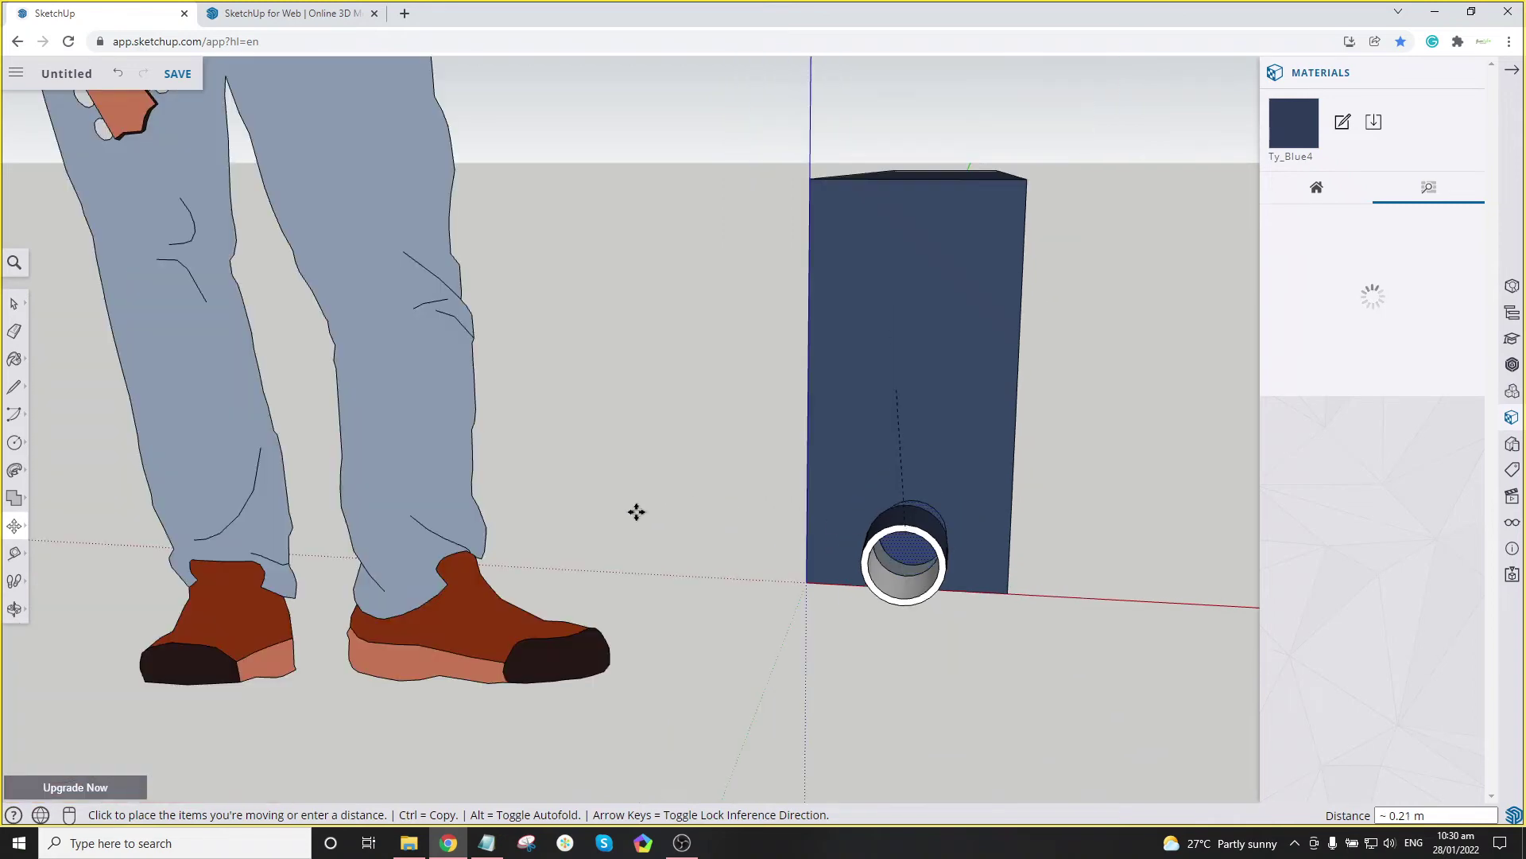
pyautogui.click(710, 518)
# Step: Move the loose circular face by a point on its edge onto the inner rim of the lower pipe stub's opening
pyautogui.scroll(6, 710, 518)
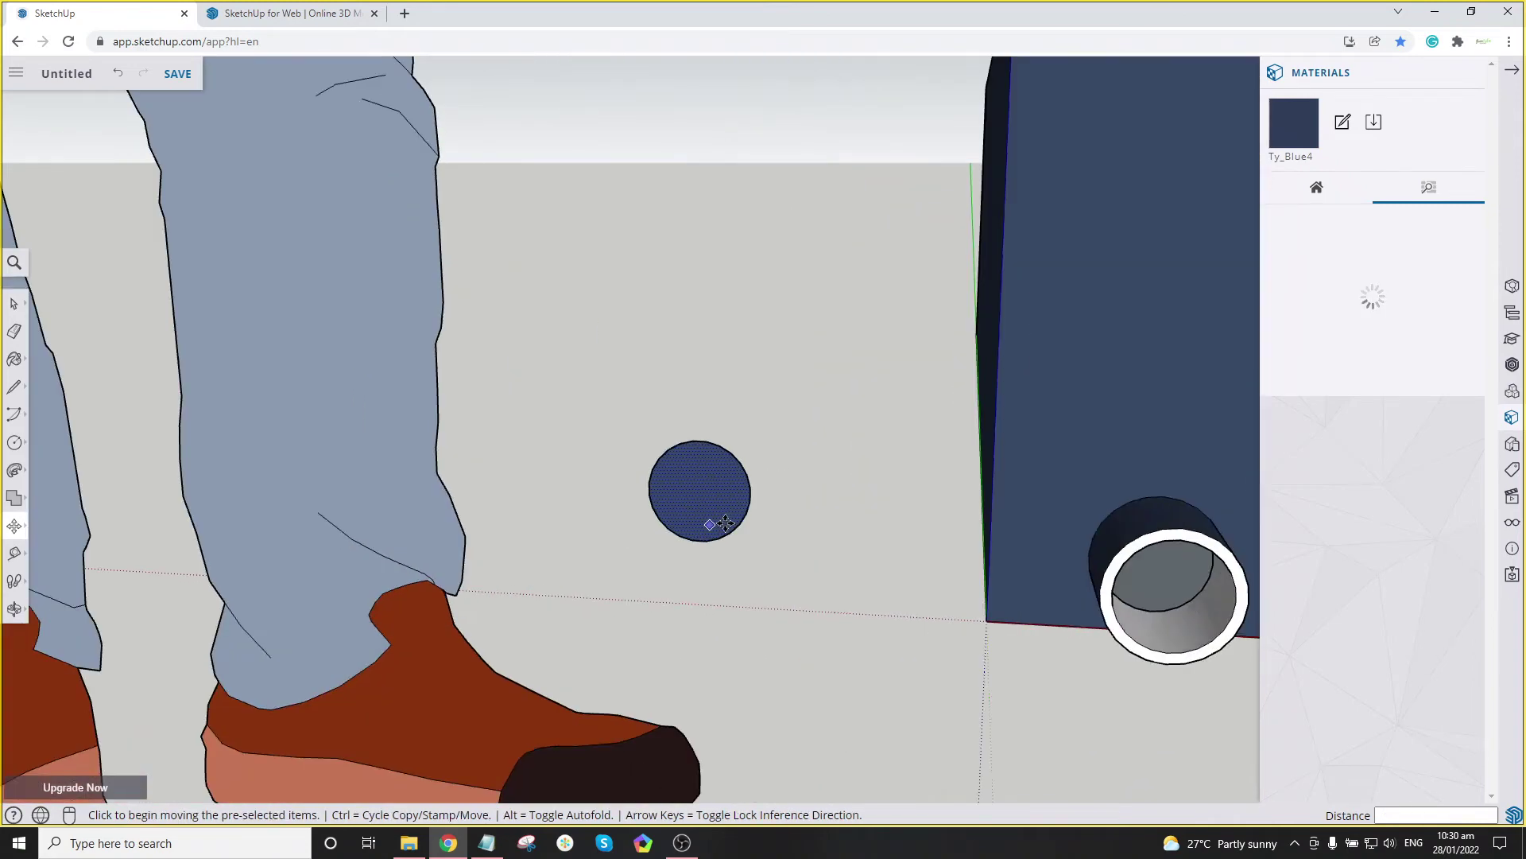
pyautogui.click(691, 370)
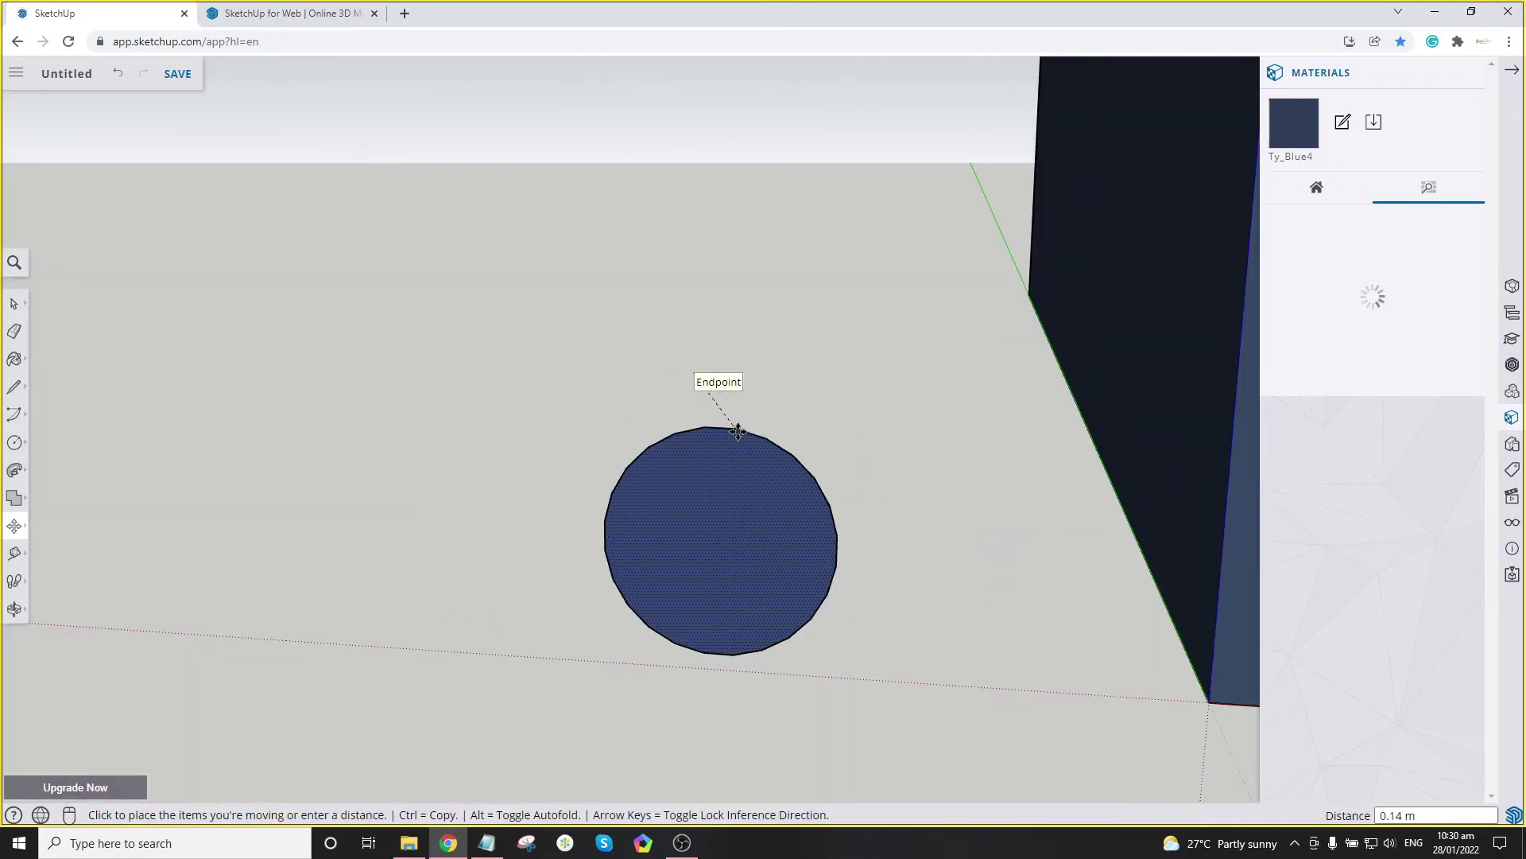
pyautogui.scroll(-4, 719, 433)
pyautogui.scroll(3, 799, 473)
pyautogui.scroll(3, 1028, 491)
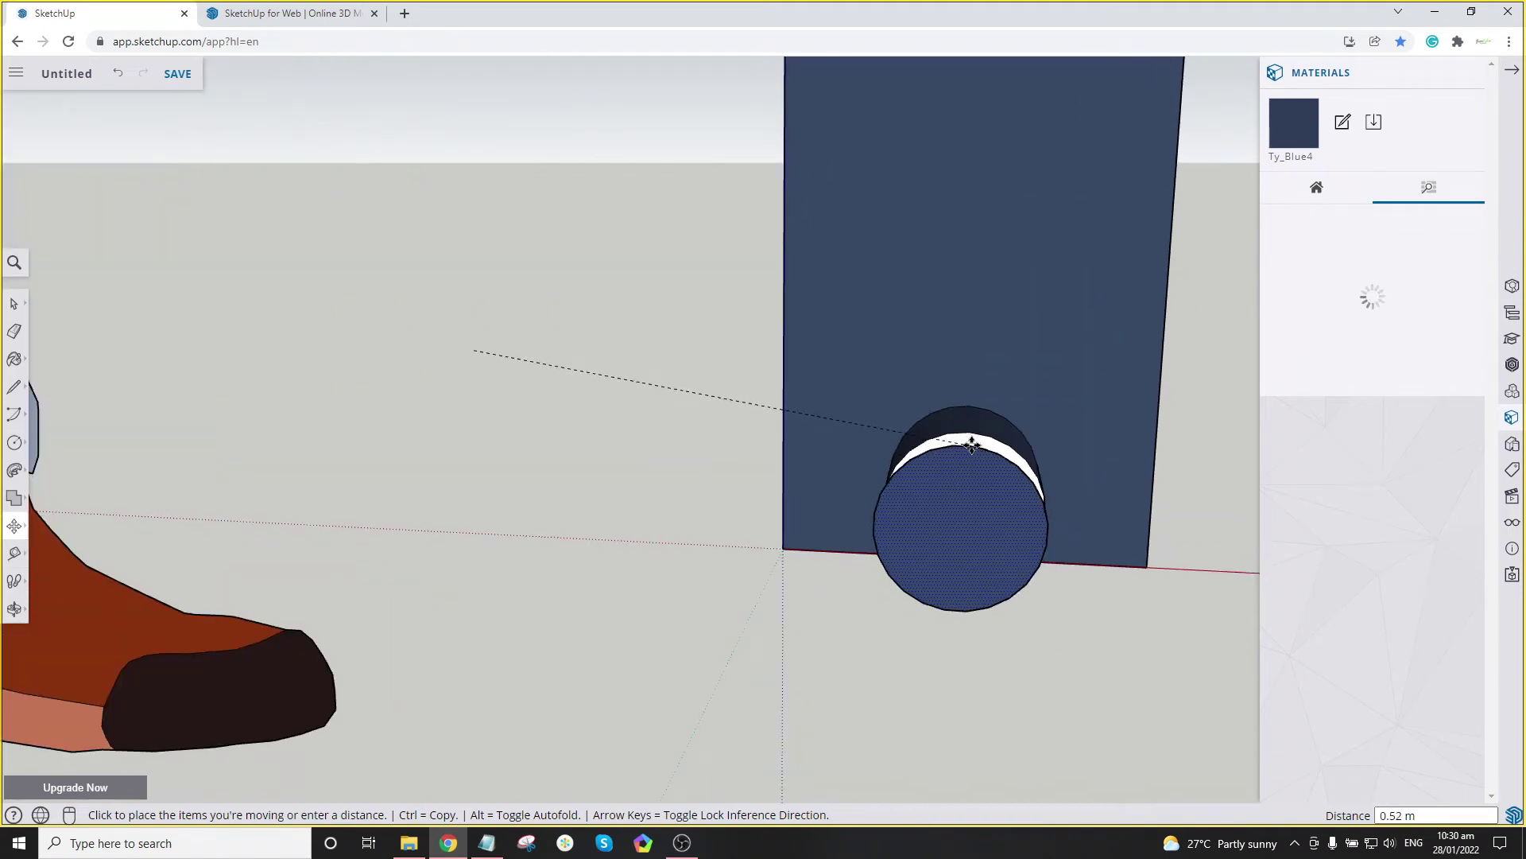
pyautogui.scroll(5, 971, 446)
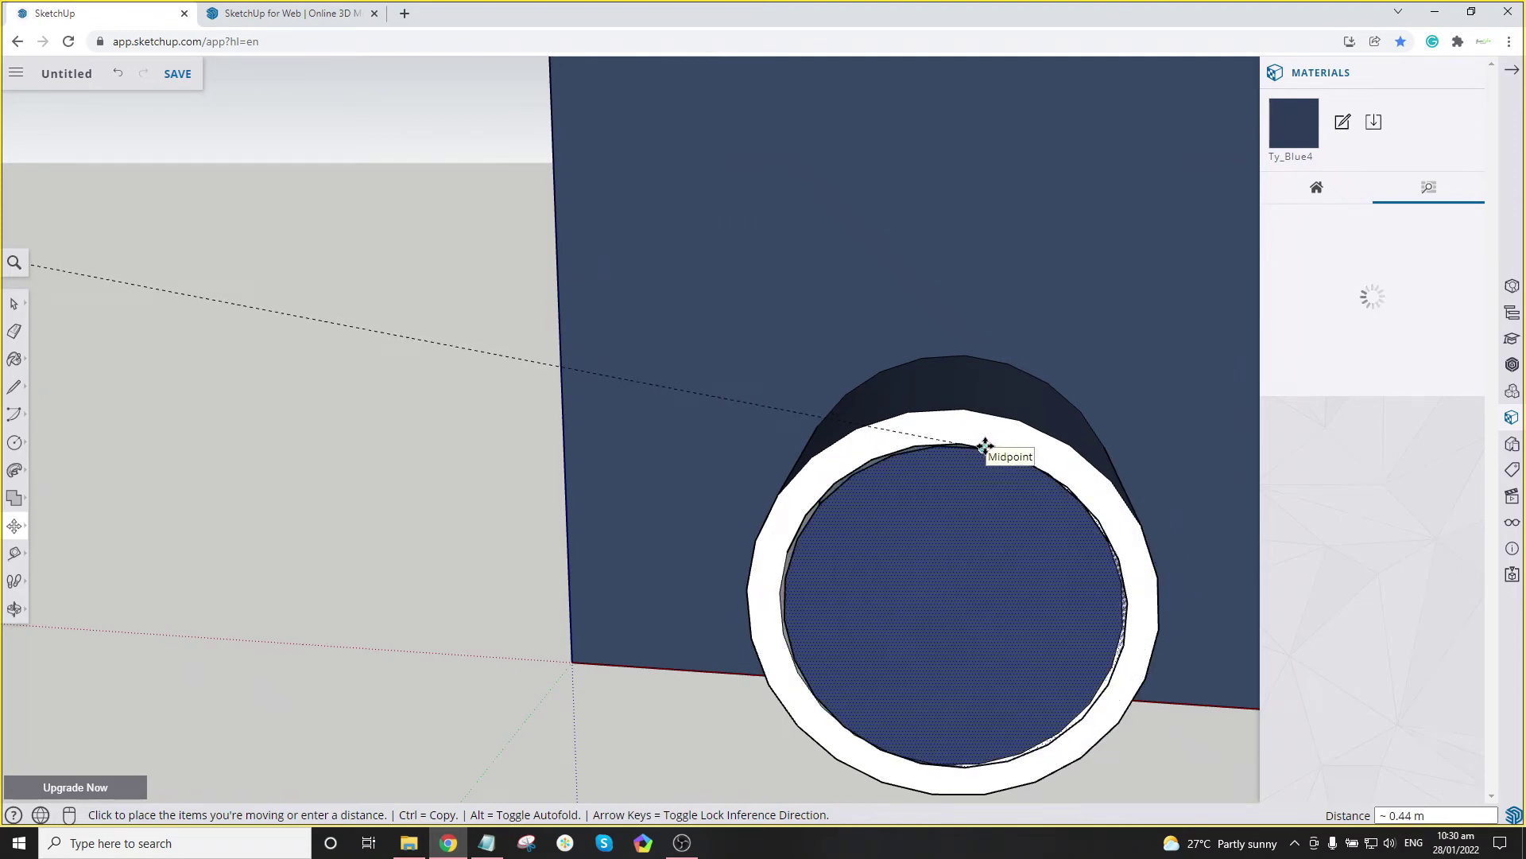
pyautogui.click(985, 446)
pyautogui.scroll(-5, 978, 446)
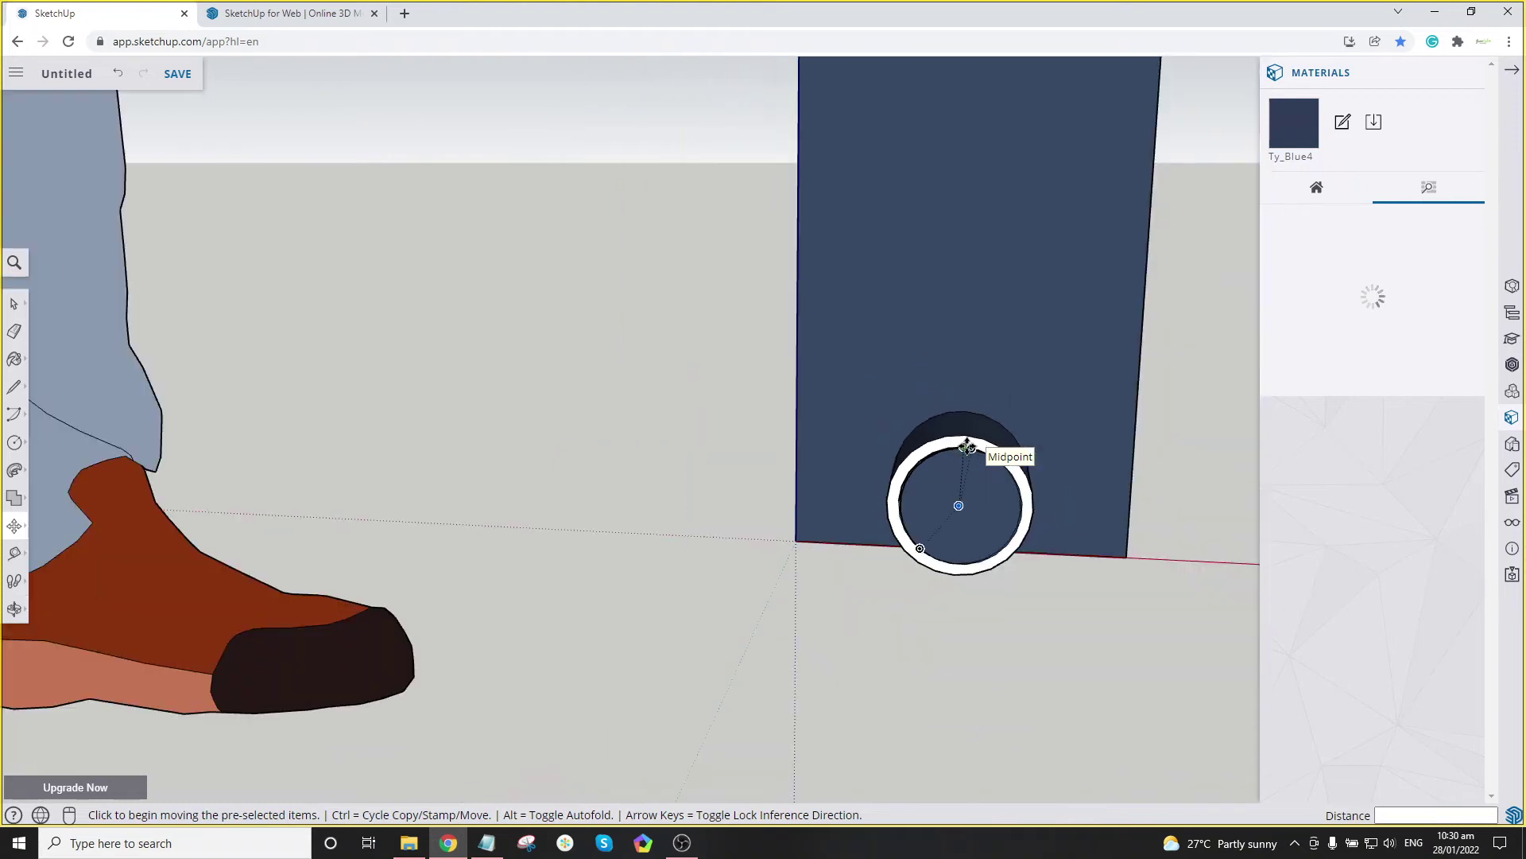
# Step: Offset the circular face's edge outward about 0.01 m to the outer rim of the lower pipe stub
pyautogui.press('space')
pyautogui.scroll(3, 1058, 519)
pyautogui.click(959, 527)
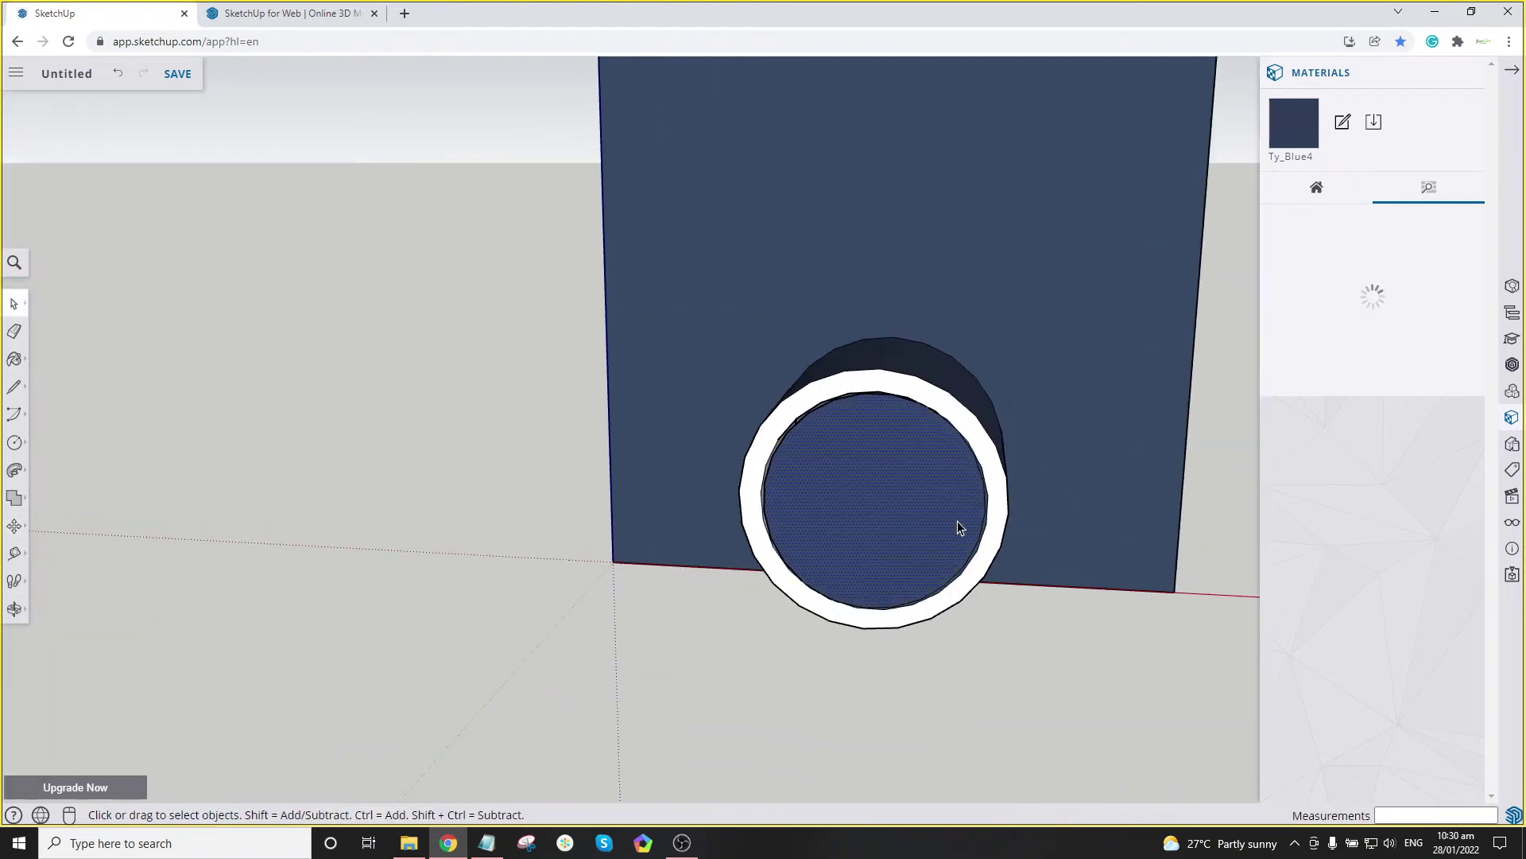
pyautogui.press('f')
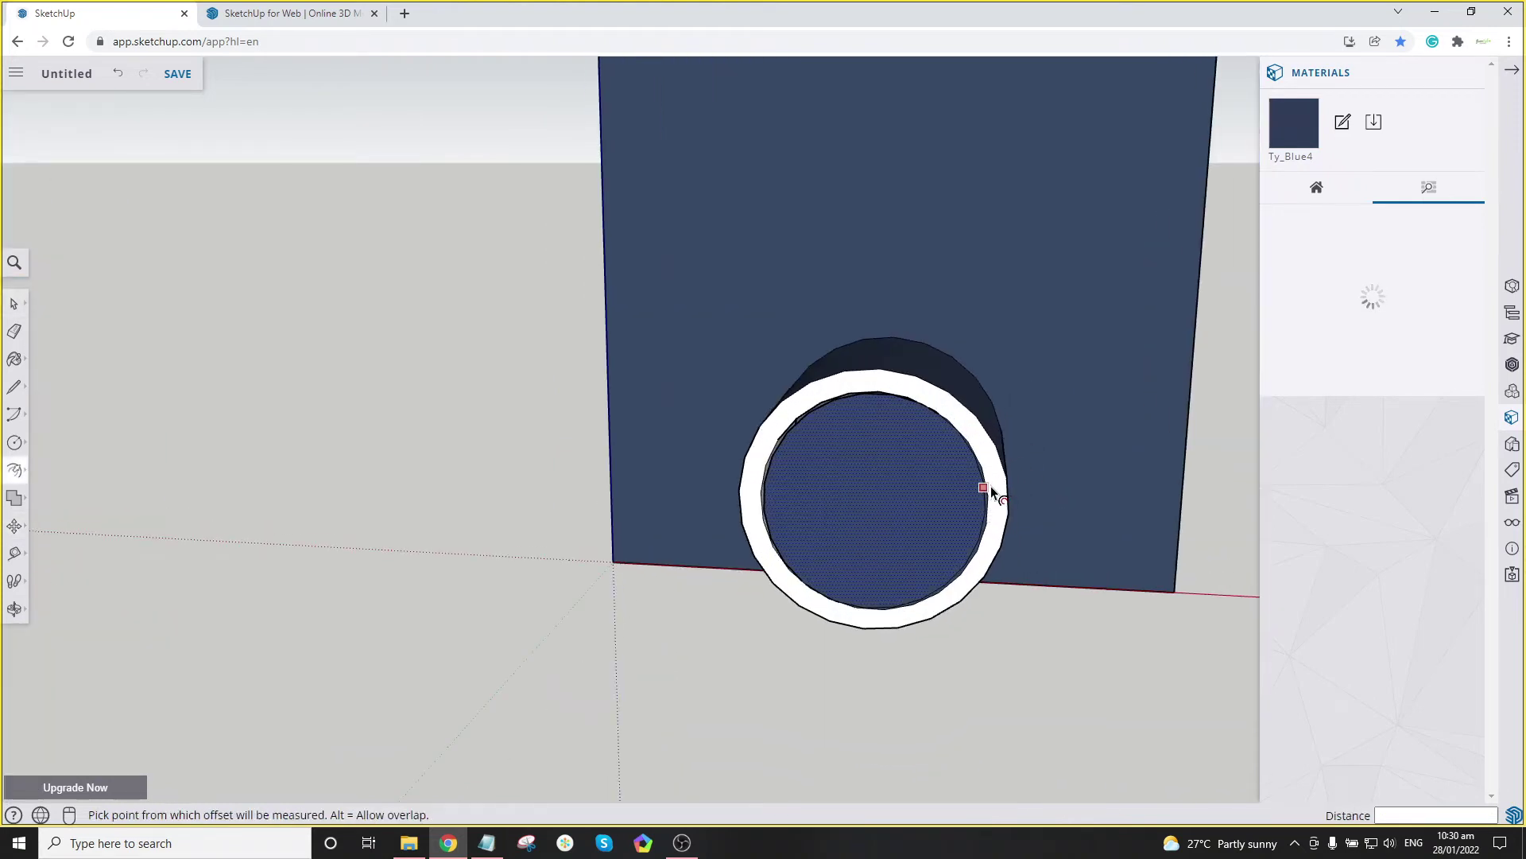
pyautogui.click(990, 485)
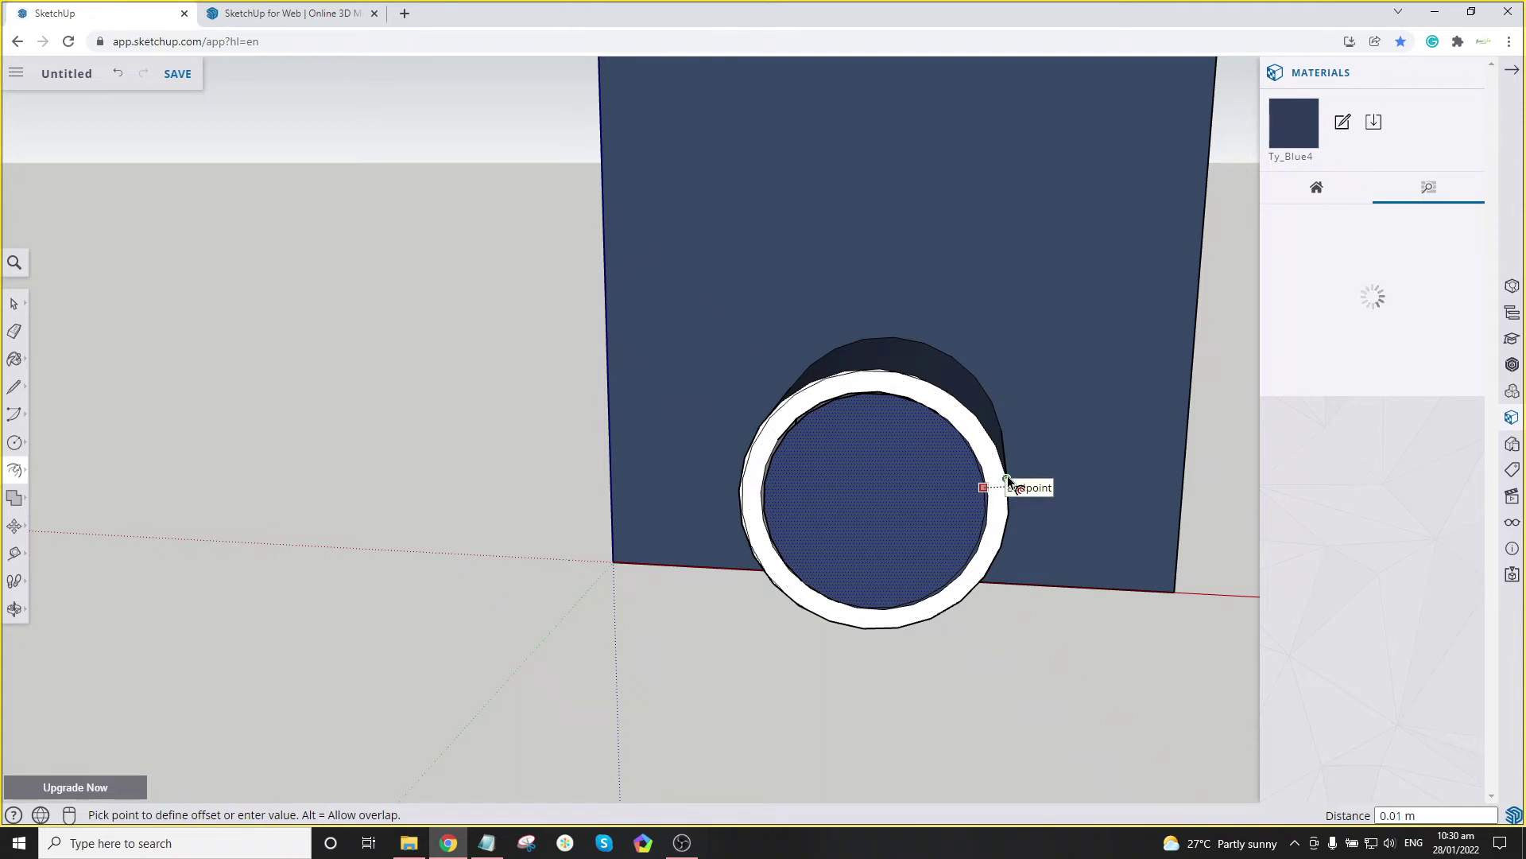